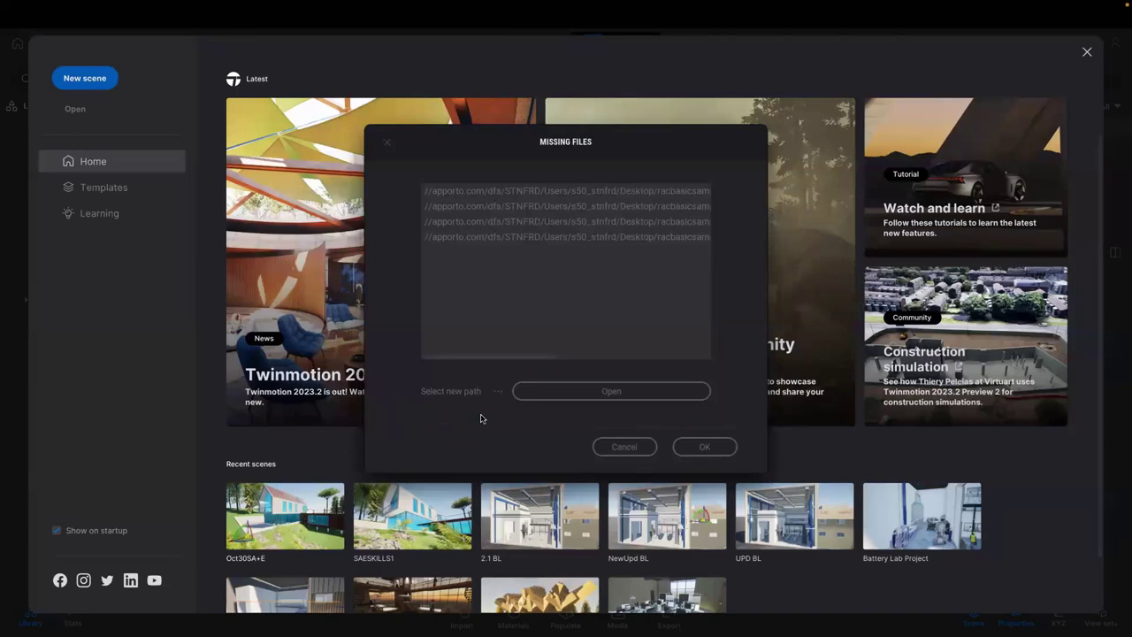
Step: Accept the missing files list to finish opening the scene
{"action": "left_click", "coordinate": [690, 446]}
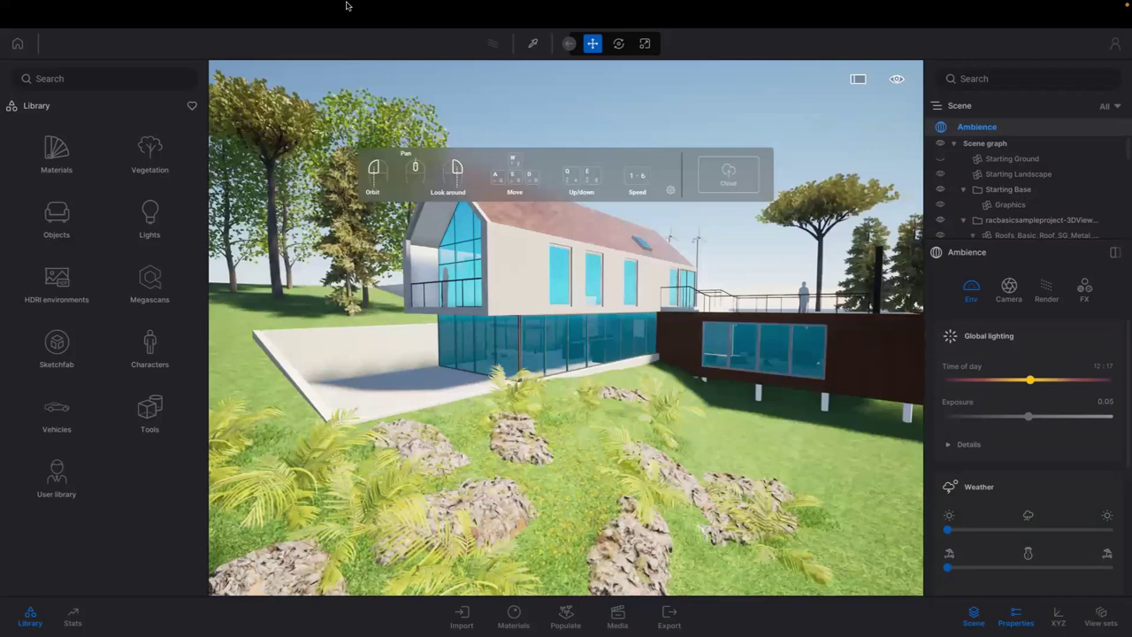
Step: Set the desktop quality of shadows, view distance, effects, post-processing, textures and anti-aliasing to Low in the preferences
{"action": "mouse_move", "coordinate": [299, 7]}
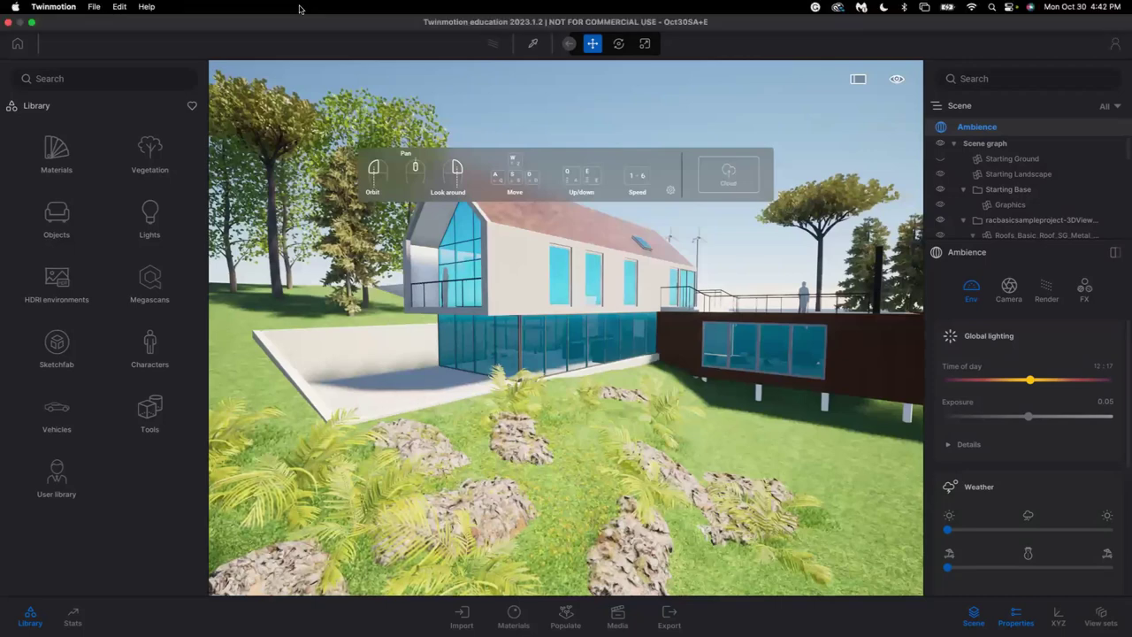
{"action": "left_click", "coordinate": [119, 9]}
{"action": "left_click", "coordinate": [139, 124]}
{"action": "left_click", "coordinate": [563, 103]}
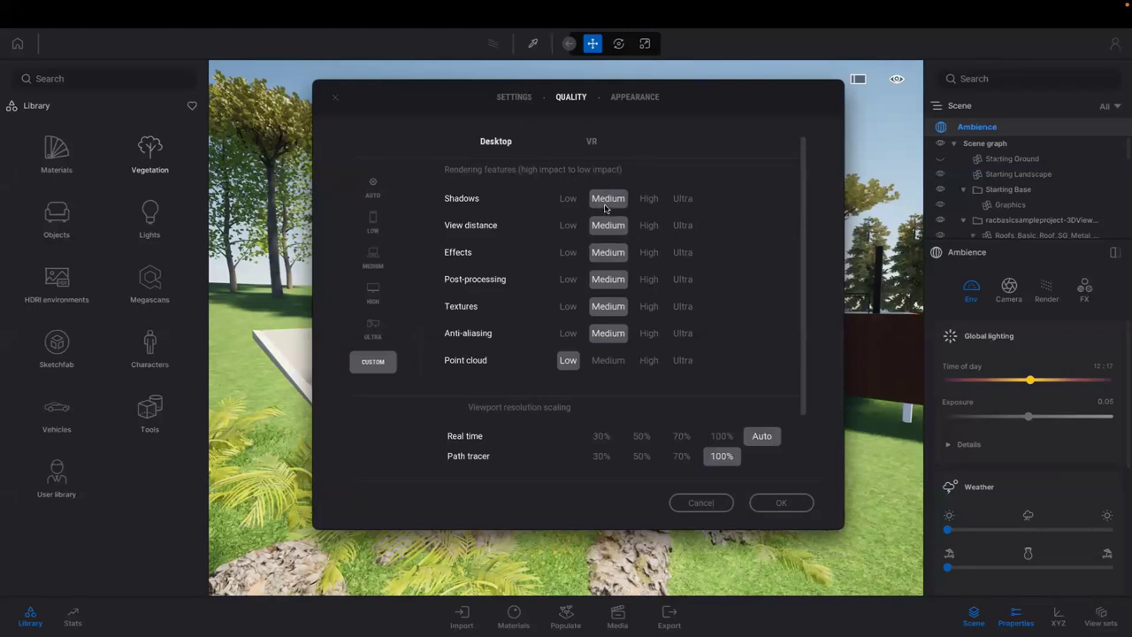
{"action": "left_click", "coordinate": [574, 201]}
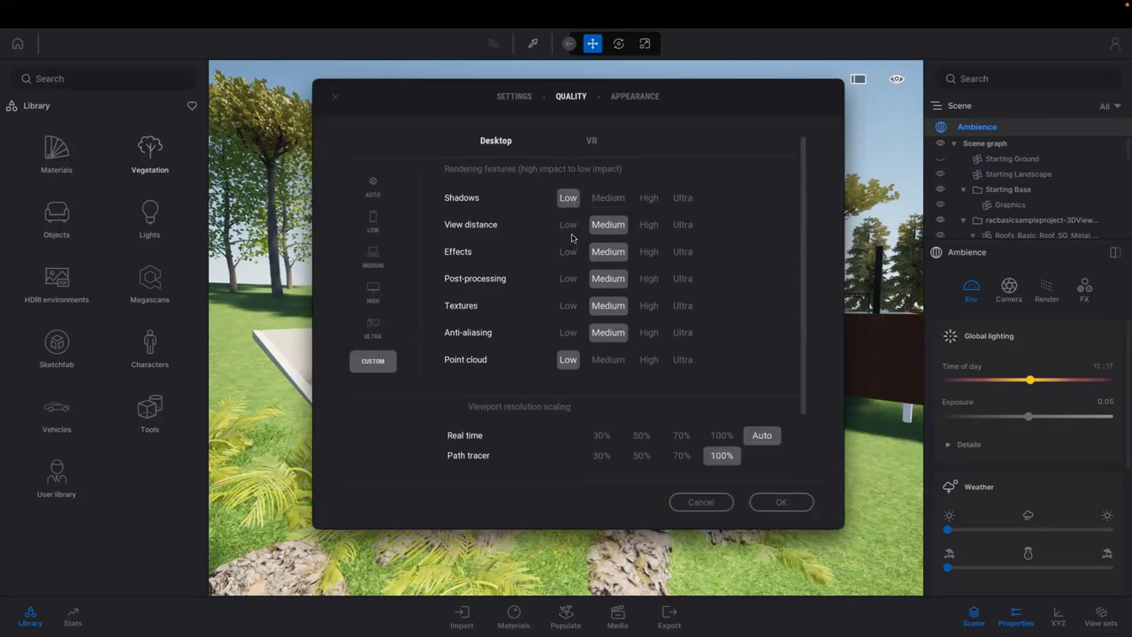
{"action": "left_click", "coordinate": [569, 227]}
{"action": "left_click", "coordinate": [568, 253]}
{"action": "left_click", "coordinate": [568, 280]}
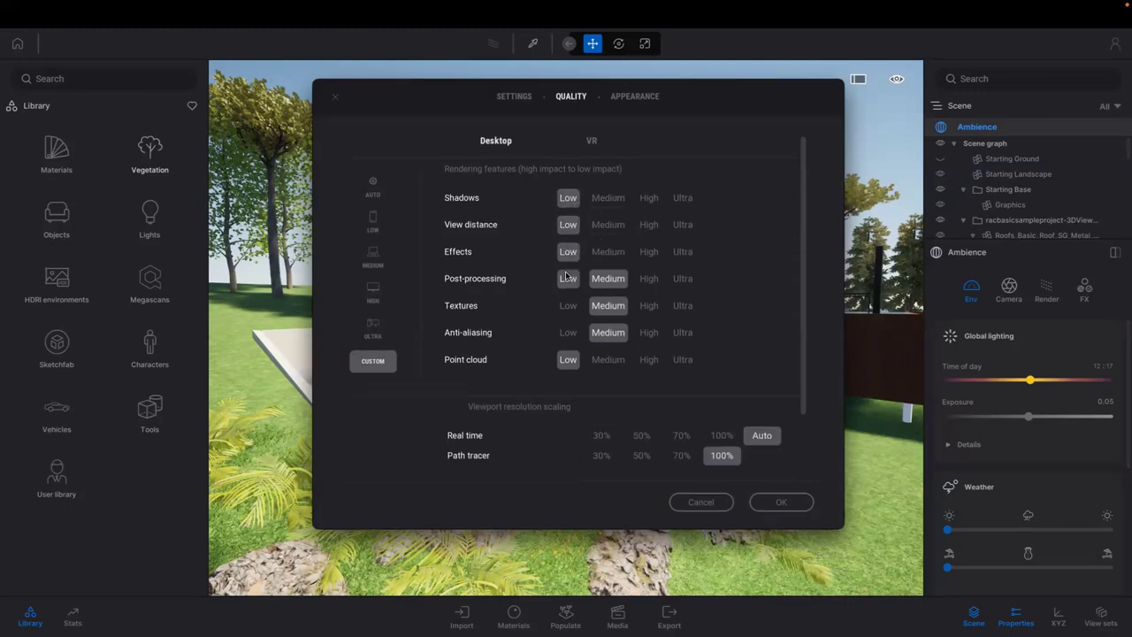
{"action": "left_click", "coordinate": [567, 306]}
{"action": "left_click", "coordinate": [568, 333]}
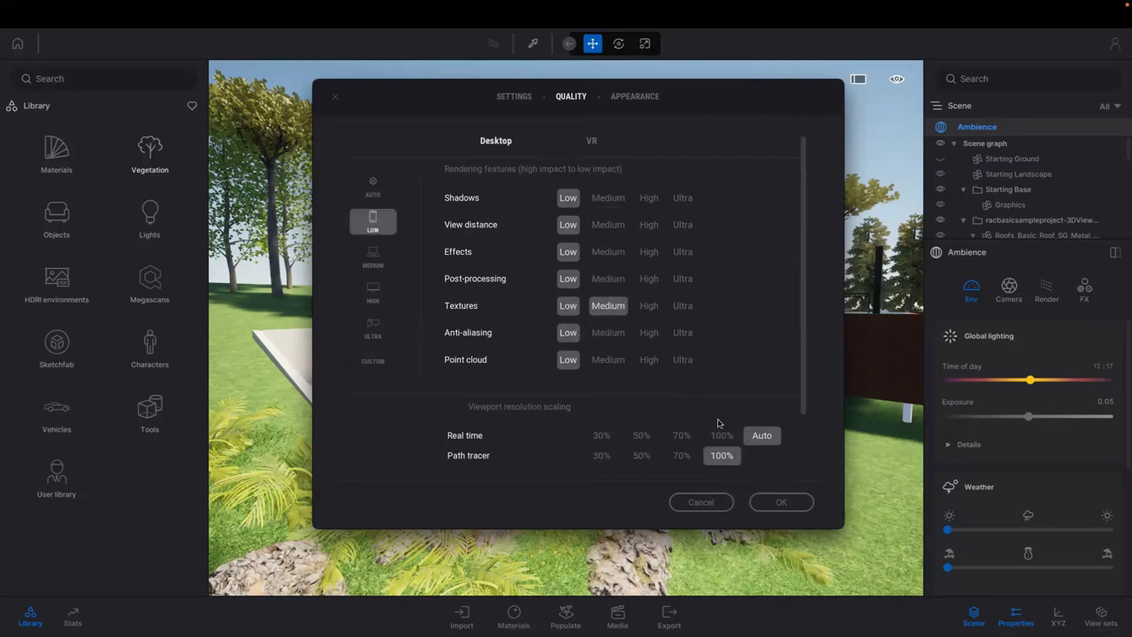
{"action": "left_click", "coordinate": [775, 501]}
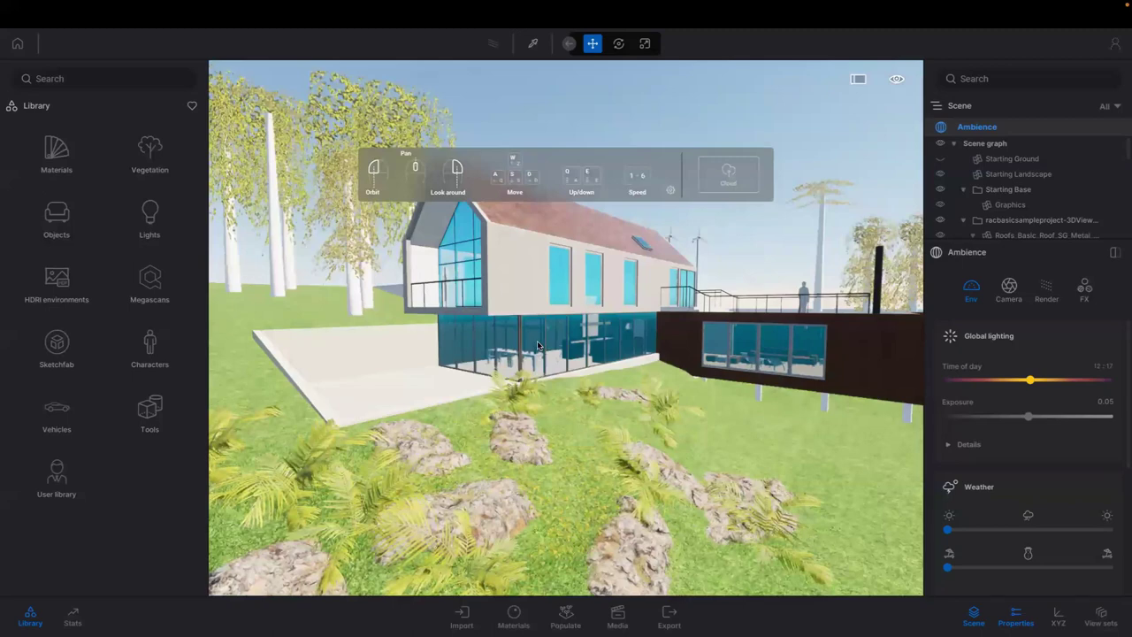
Step: Set shadows, view distance, effects, post-processing, textures and anti-aliasing to Medium in the desktop quality preferences
{"action": "mouse_move", "coordinate": [482, 3]}
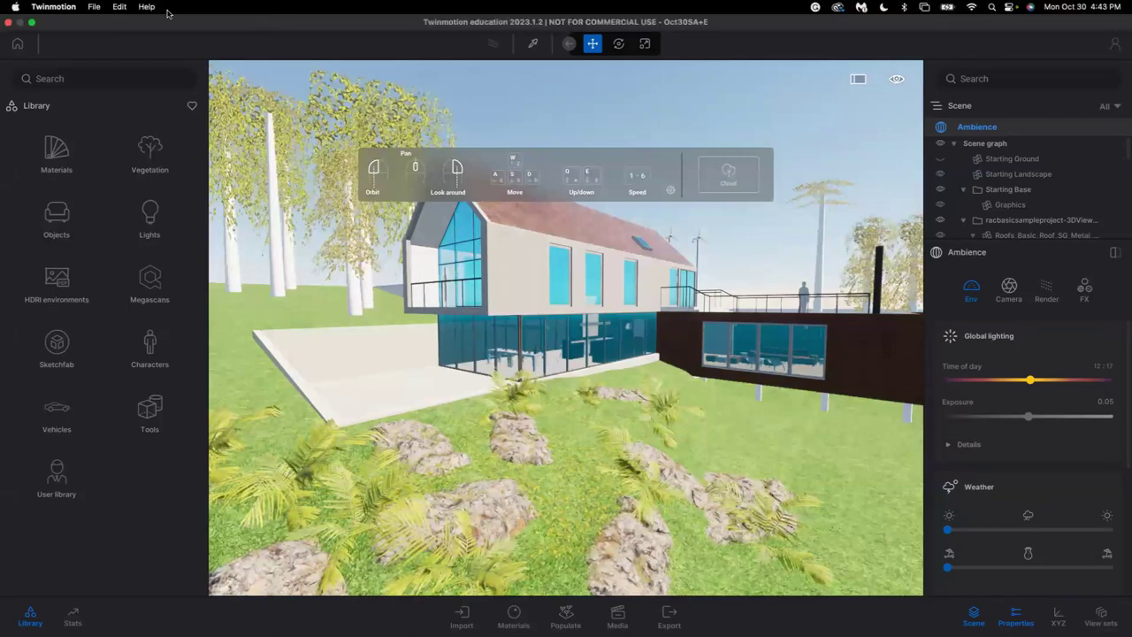
{"action": "left_click", "coordinate": [121, 6]}
{"action": "left_click", "coordinate": [154, 127]}
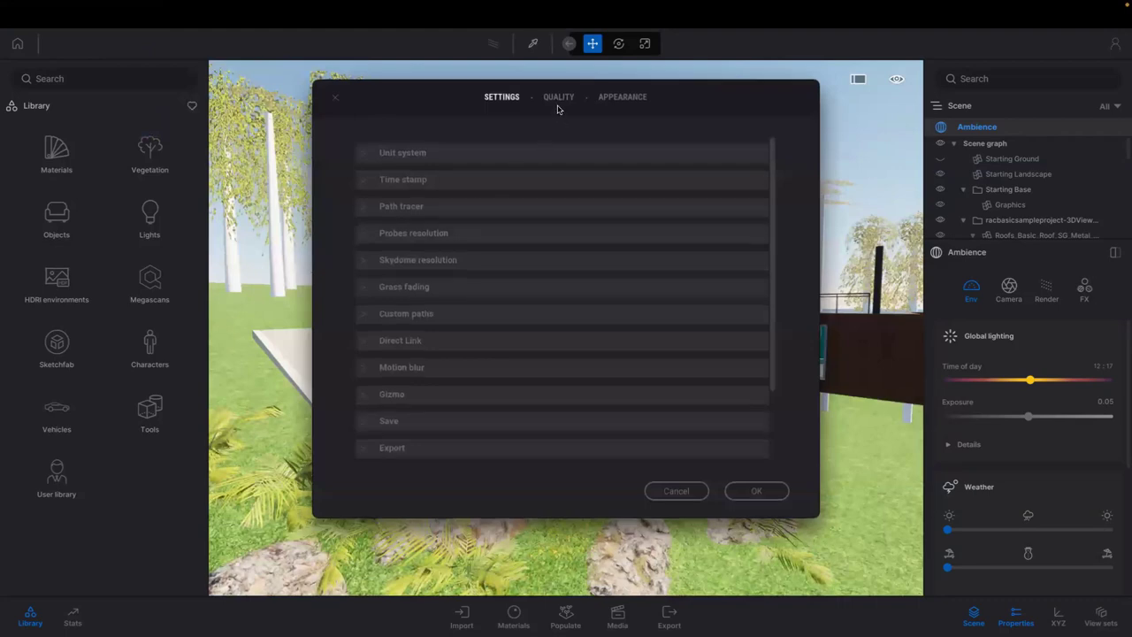
{"action": "left_click", "coordinate": [561, 104]}
{"action": "left_click", "coordinate": [608, 198]}
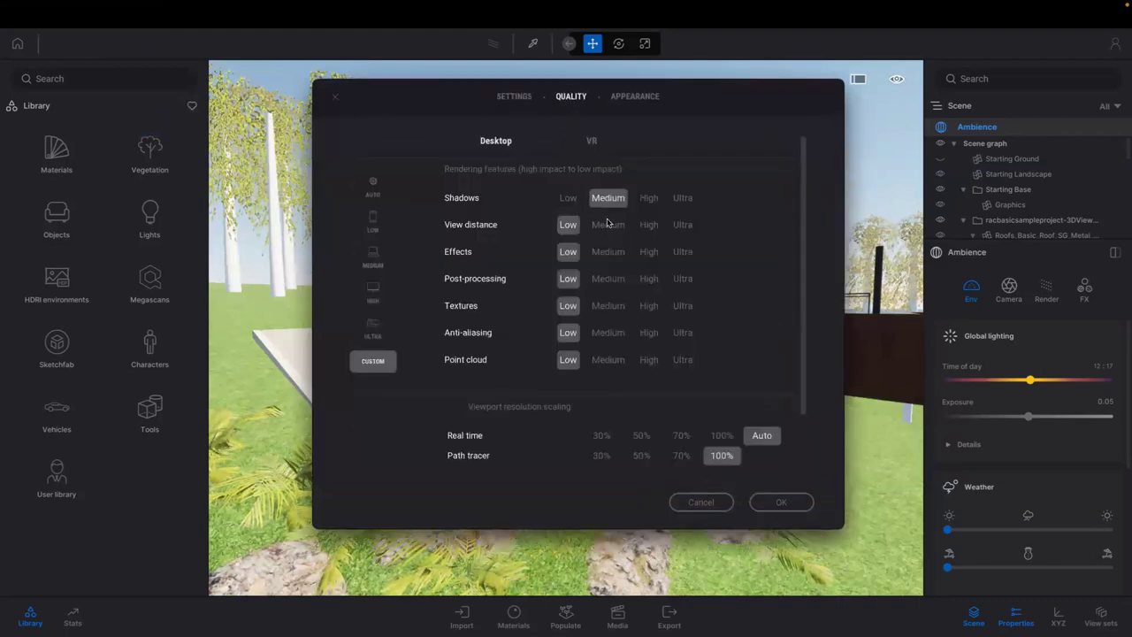
{"action": "left_click", "coordinate": [608, 225]}
{"action": "left_click", "coordinate": [603, 252]}
{"action": "left_click", "coordinate": [607, 279]}
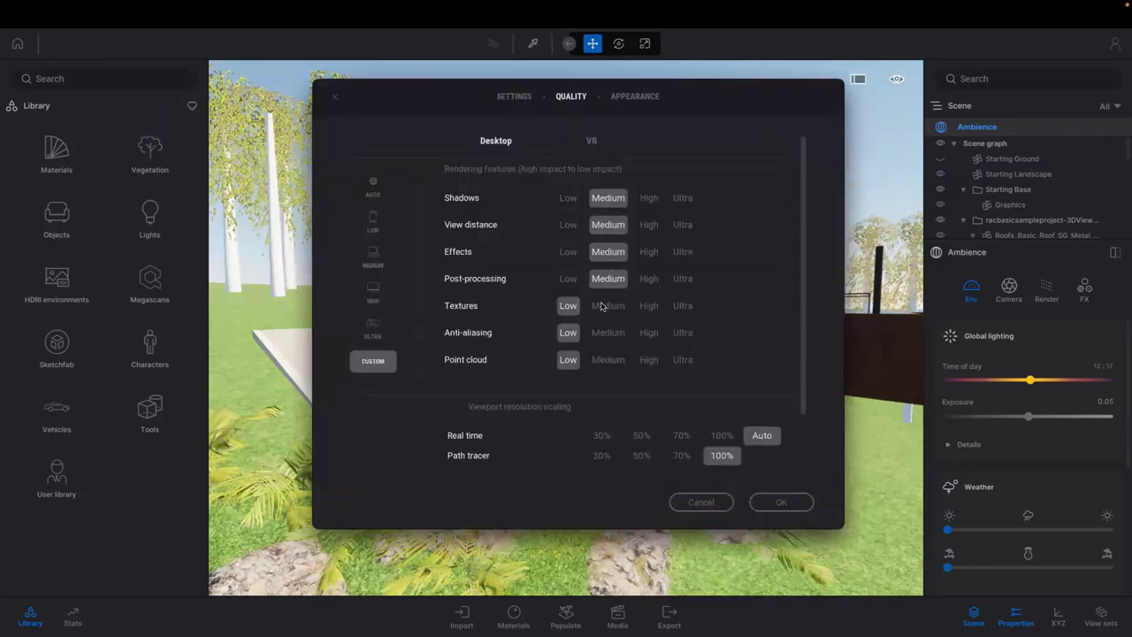
{"action": "left_click", "coordinate": [606, 305]}
{"action": "left_click", "coordinate": [608, 335]}
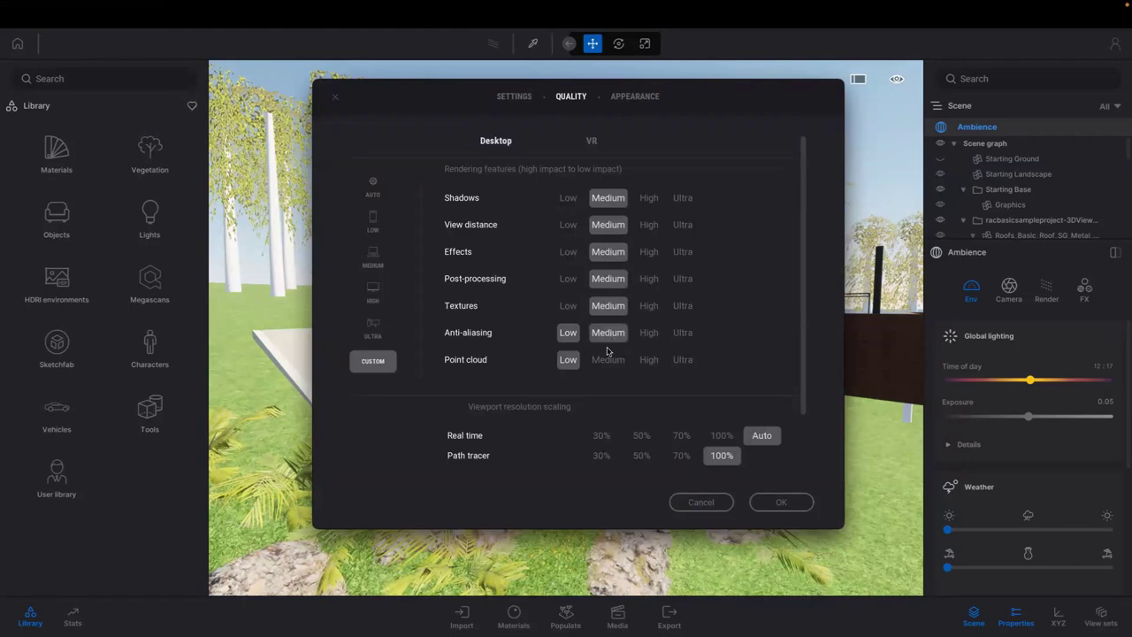
{"action": "left_click", "coordinate": [761, 502]}
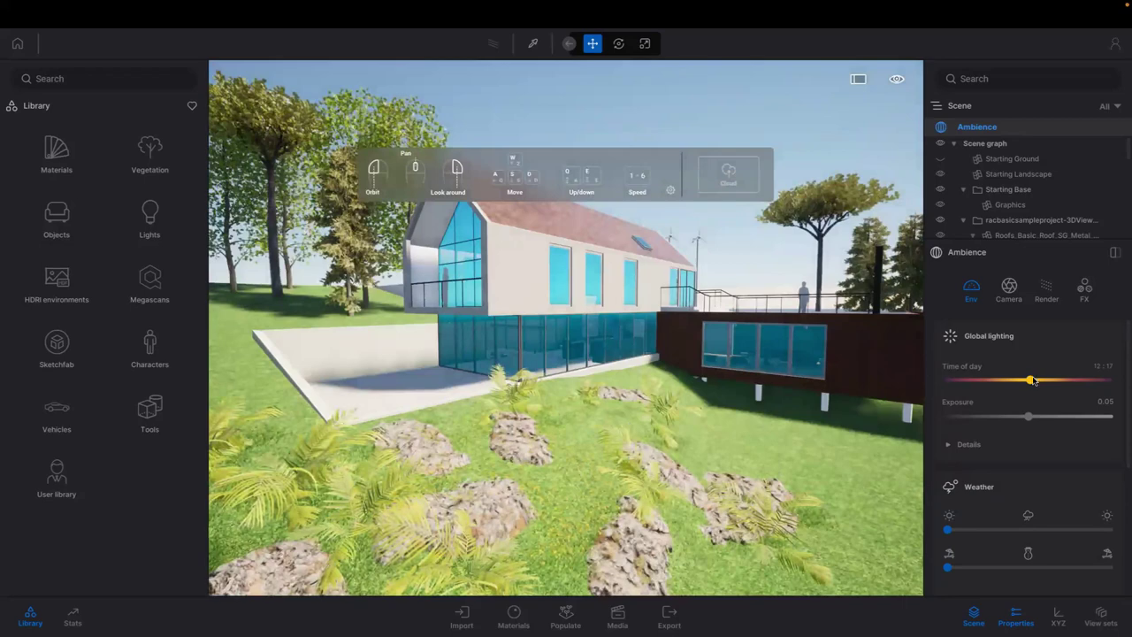
Step: Set the scene's time of day to 21:05 for sunset lighting
{"action": "left_click_drag", "start_coordinate": [1030, 382], "coordinate": [1054, 379]}
{"action": "left_click", "coordinate": [1071, 378]}
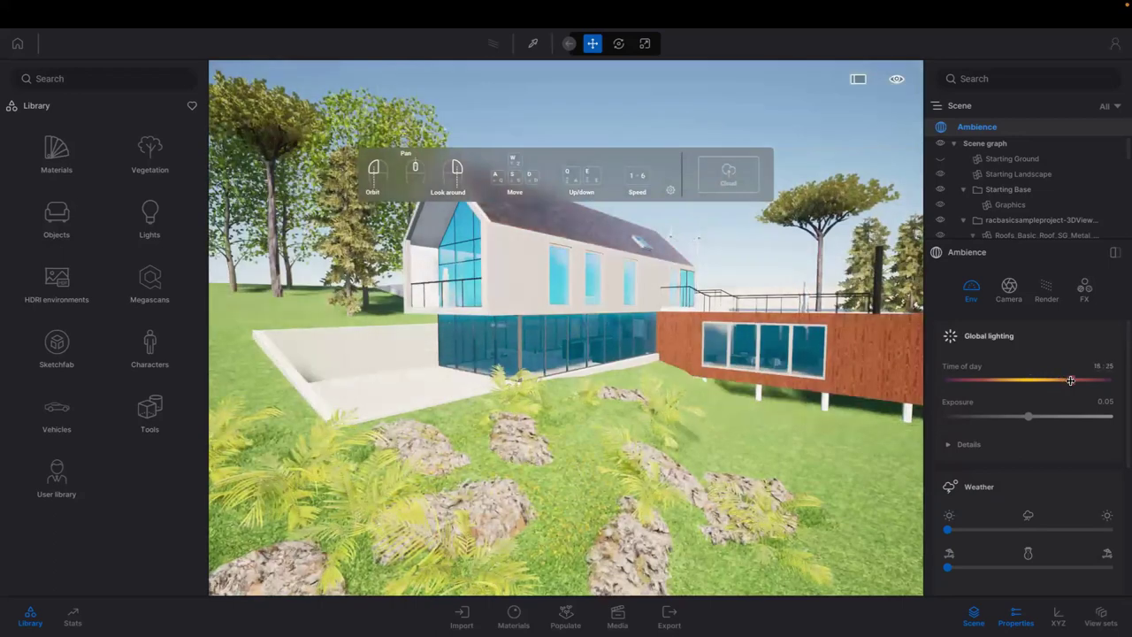
{"action": "left_click_drag", "start_coordinate": [1071, 381], "coordinate": [1089, 380]}
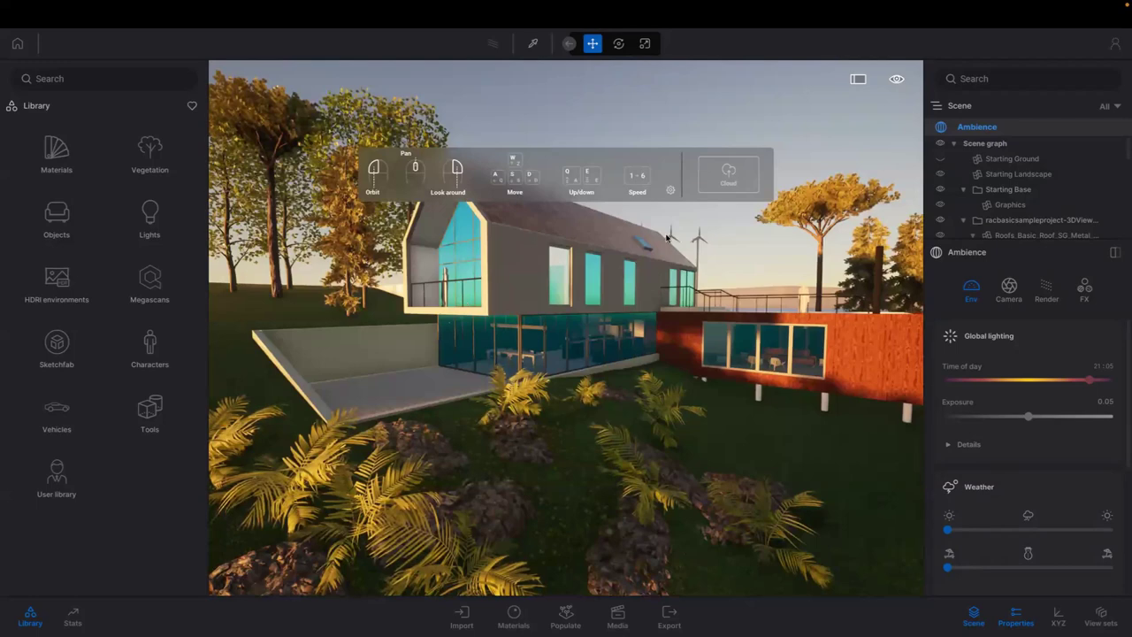
Step: Apply the Wenge 01 B wood material to the upper storey's exterior side wall and show the material's properties
{"action": "scroll", "coordinate": [506, 257], "scroll_direction": "up", "scroll_amount": 2}
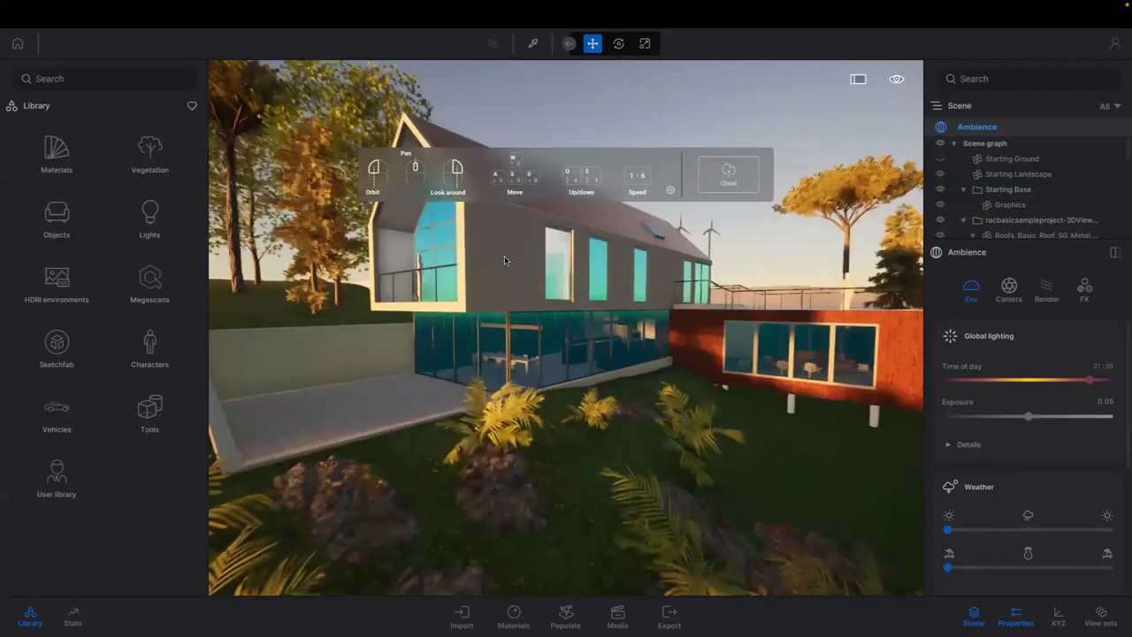
{"action": "scroll", "coordinate": [506, 253], "scroll_direction": "up", "scroll_amount": 4}
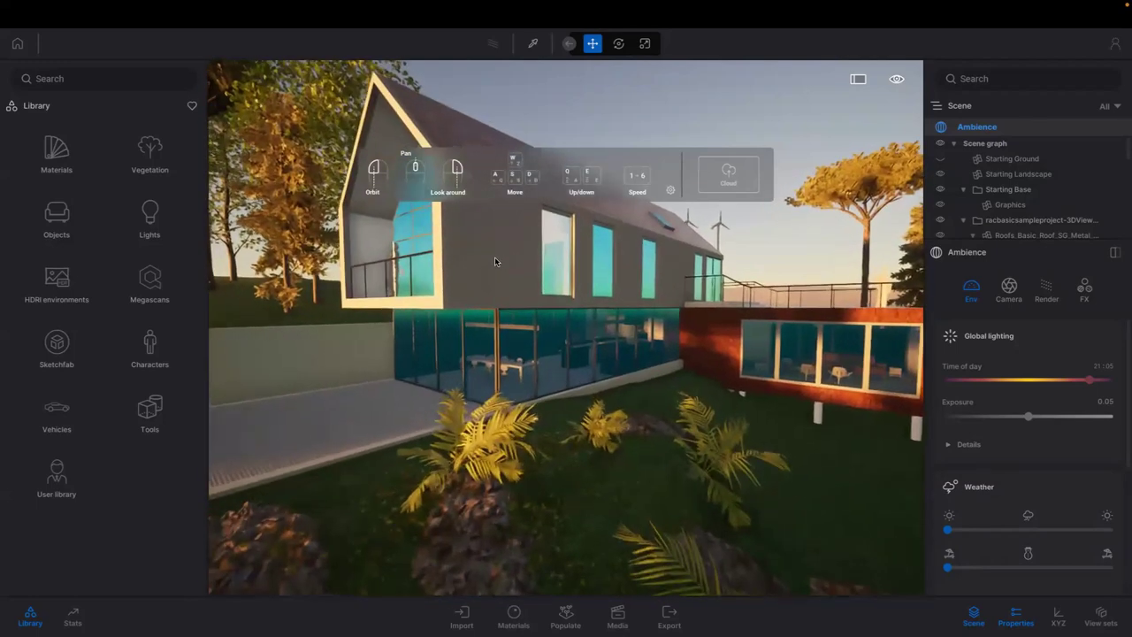
{"action": "left_click_drag", "start_coordinate": [477, 259], "coordinate": [474, 258]}
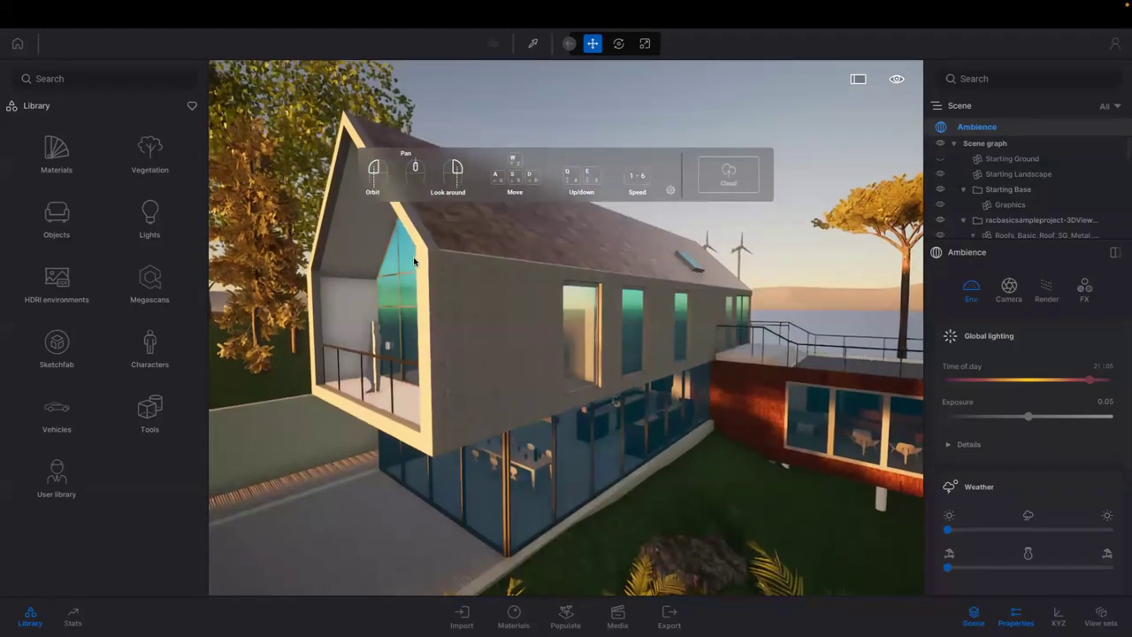
{"action": "left_click", "coordinate": [58, 155]}
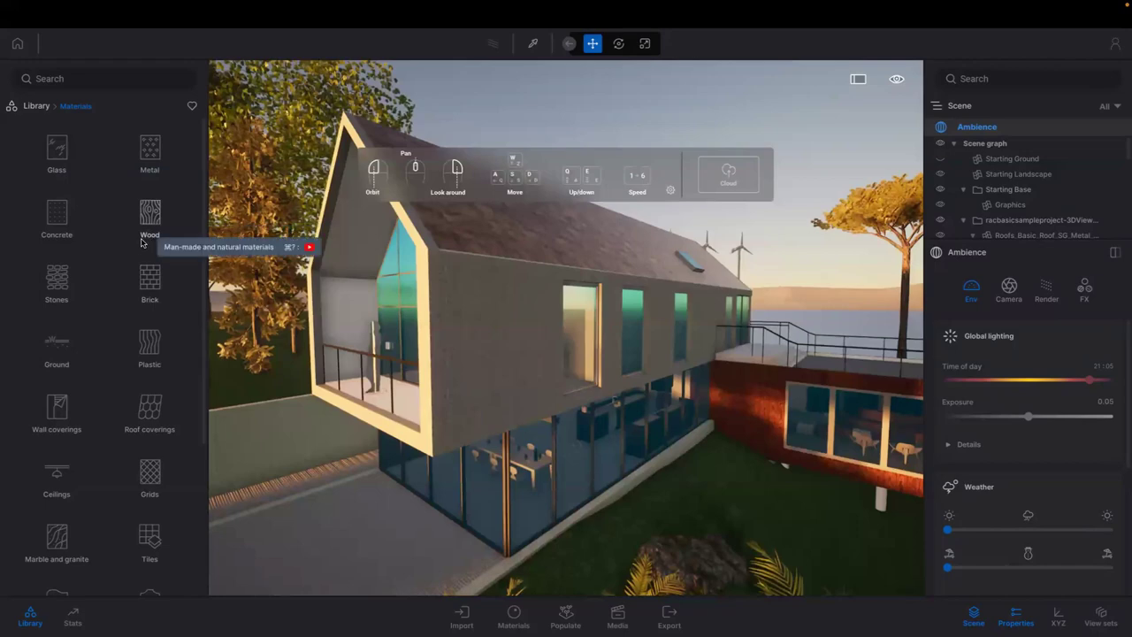
{"action": "left_click", "coordinate": [149, 233]}
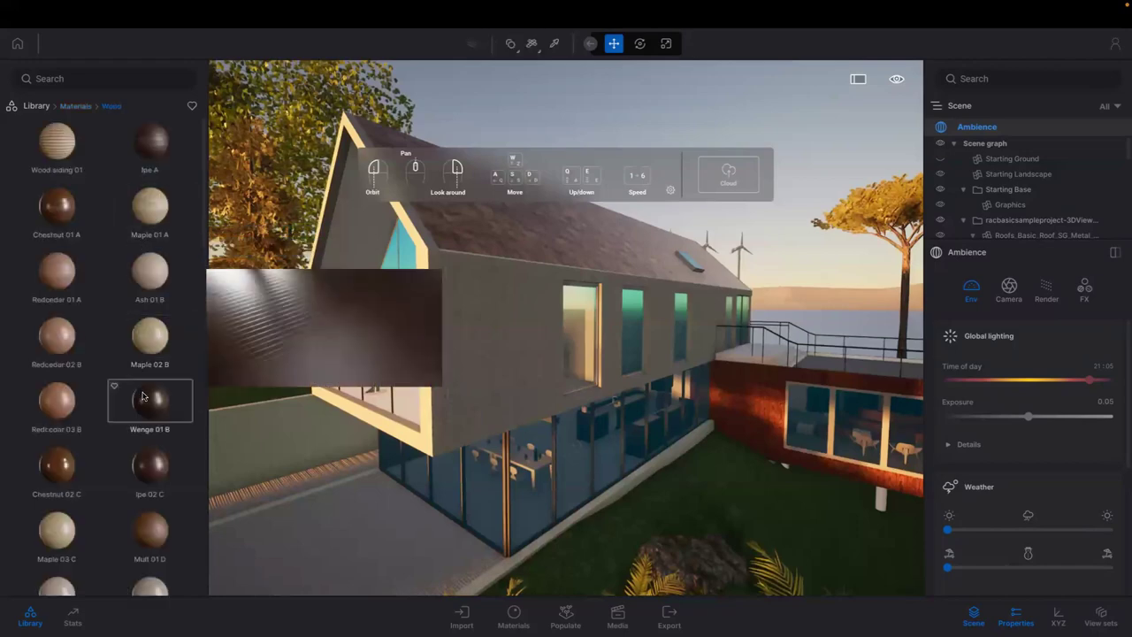
{"action": "left_click_drag", "start_coordinate": [235, 378], "coordinate": [435, 365]}
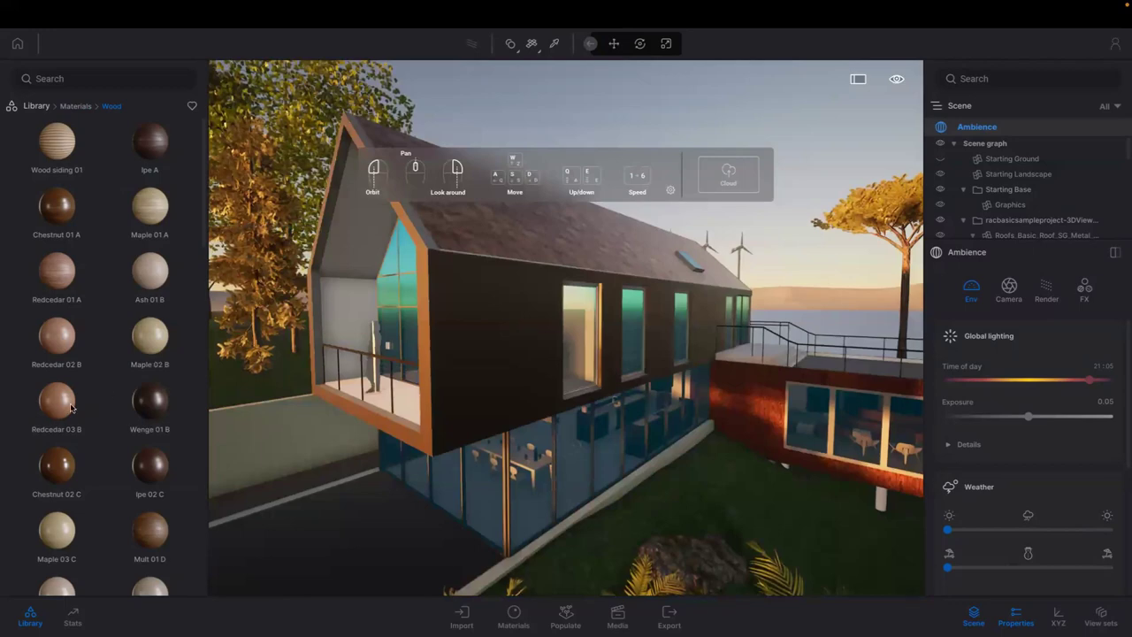
{"action": "left_click", "coordinate": [160, 414]}
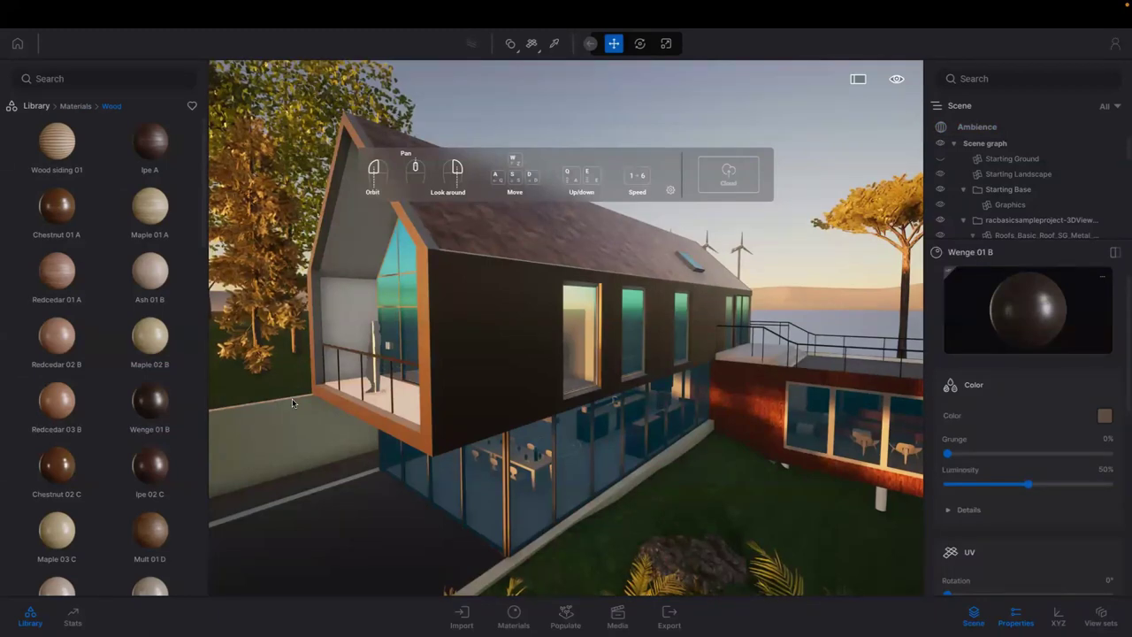
Step: Search the material library for shingles, then clear the search
{"action": "left_click", "coordinate": [103, 84]}
{"action": "left_click", "coordinate": [74, 107]}
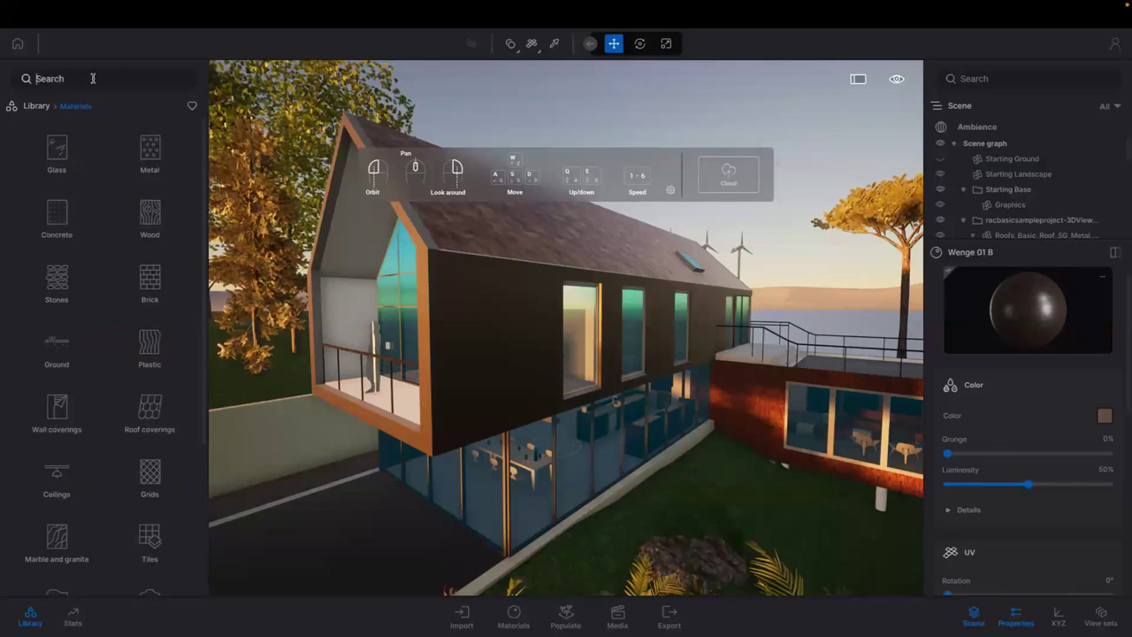
{"action": "type", "text": "shingl"}
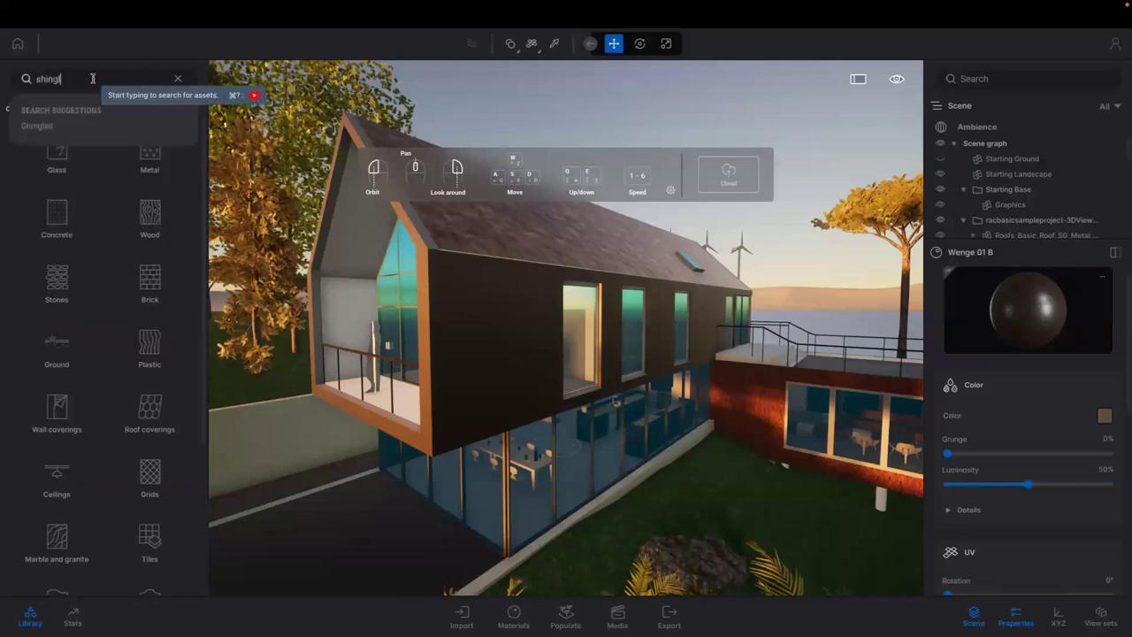
{"action": "type", "text": "es"}
{"action": "key", "text": "Return"}
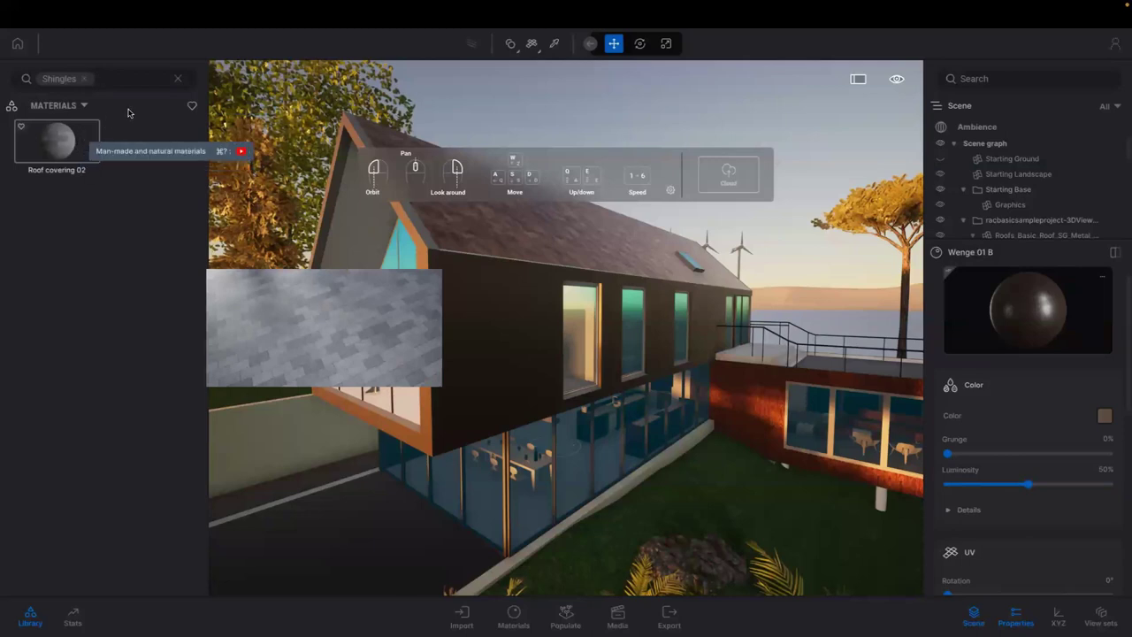
{"action": "left_click", "coordinate": [85, 82]}
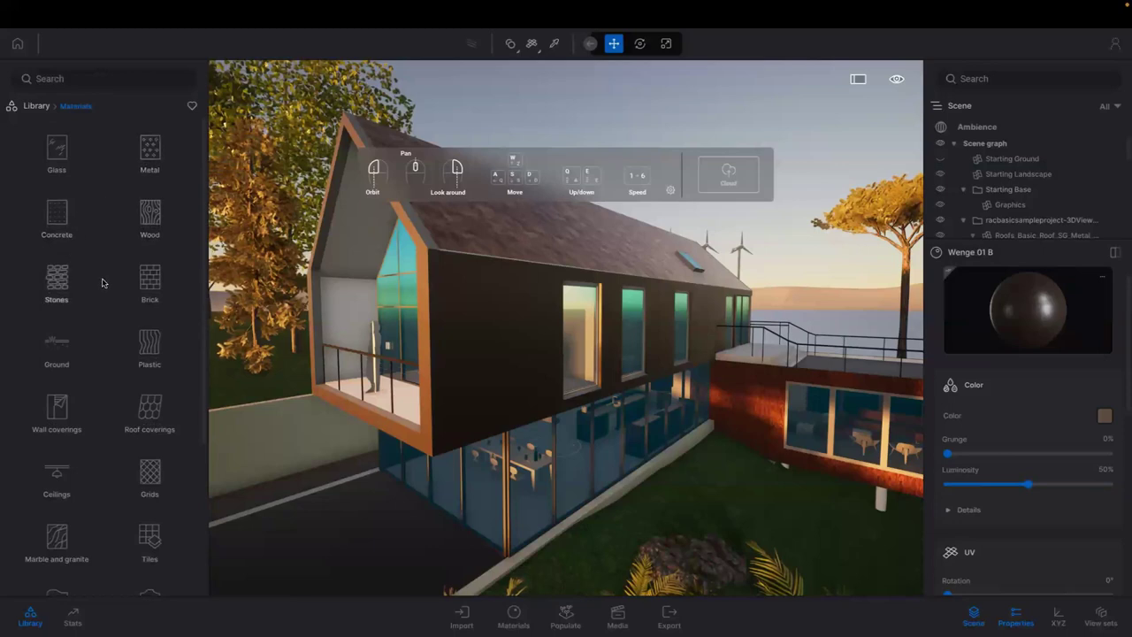
Step: Reapply Wenge 01 B from the wood materials to the upper storey's dark side wall
{"action": "left_click", "coordinate": [143, 230]}
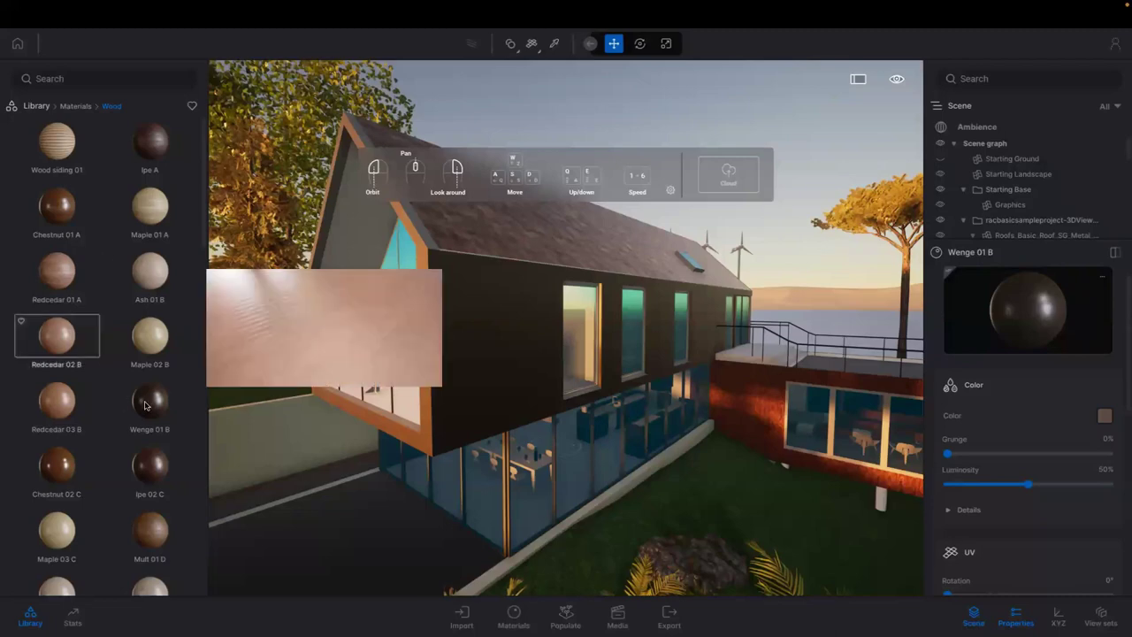
{"action": "mouse_move", "coordinate": [146, 398]}
{"action": "left_click_drag", "start_coordinate": [225, 382], "coordinate": [446, 343]}
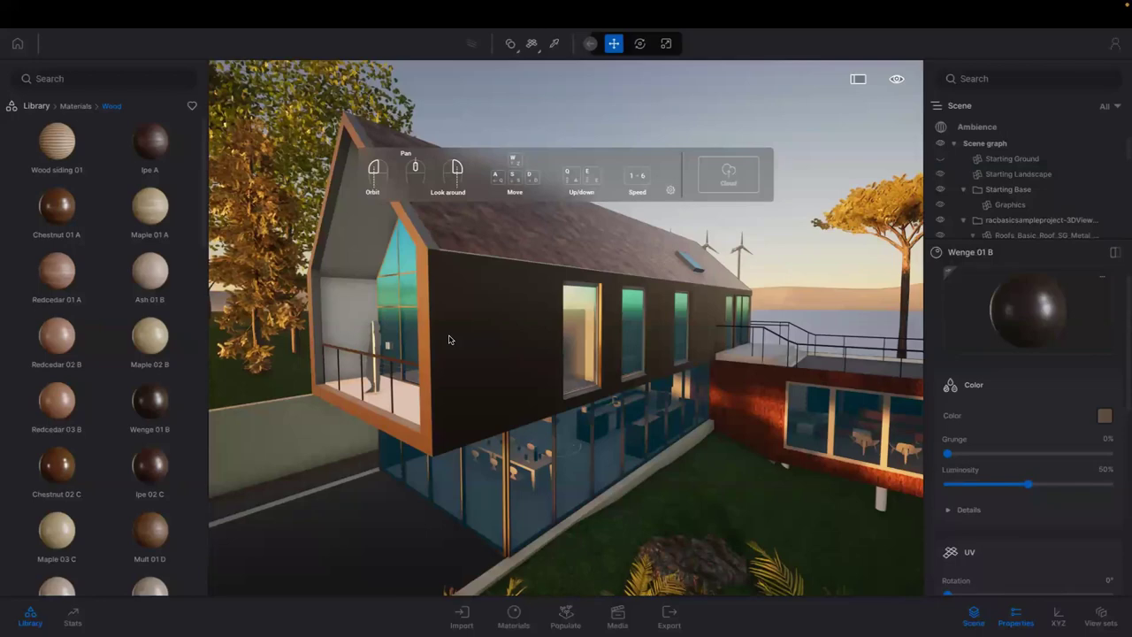
{"action": "mouse_move", "coordinate": [140, 400]}
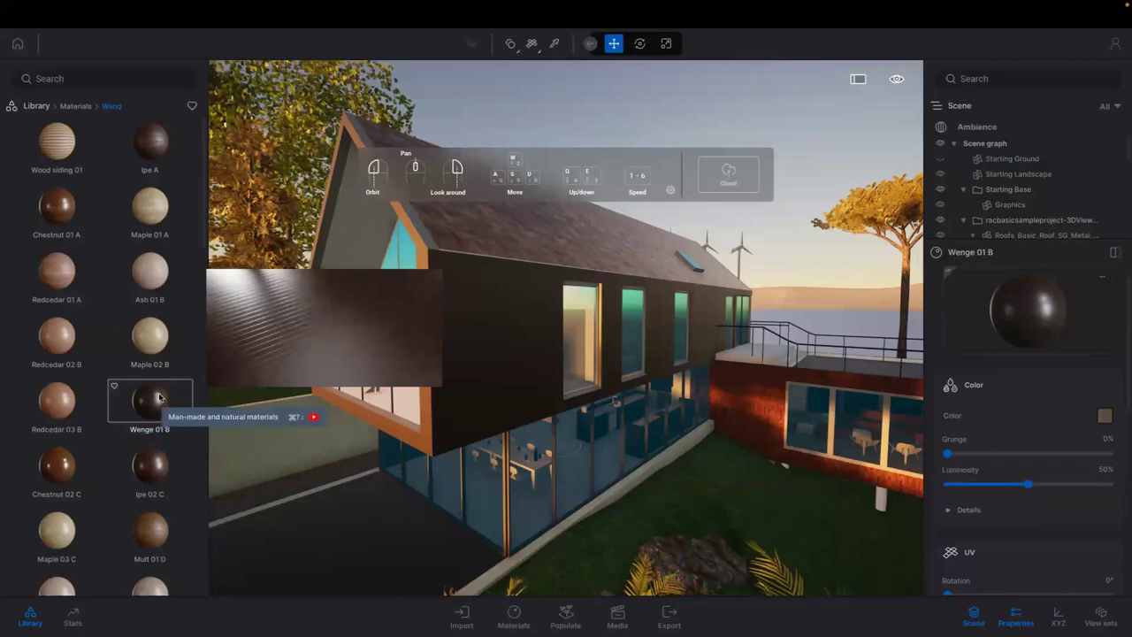
{"action": "left_click_drag", "start_coordinate": [155, 401], "coordinate": [437, 339]}
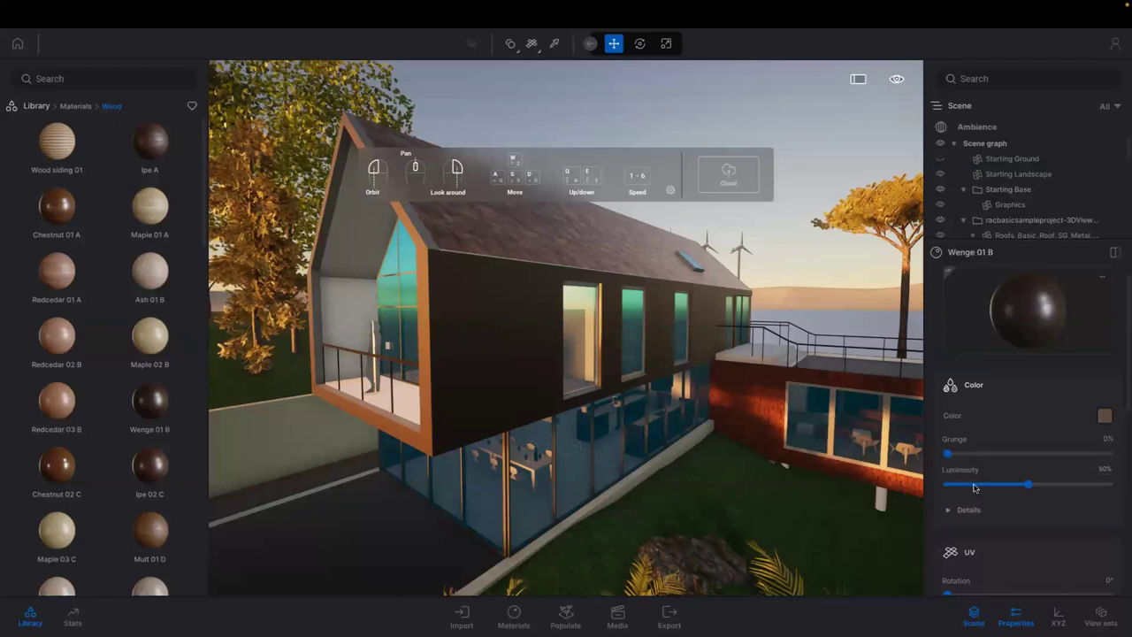
Step: Set the UV scale of Wenge 01 B to 10.00 and inspect the wall's texture up close
{"action": "scroll", "coordinate": [974, 491], "scroll_direction": "down", "scroll_amount": 1}
{"action": "scroll", "coordinate": [974, 493], "scroll_direction": "down", "scroll_amount": 5}
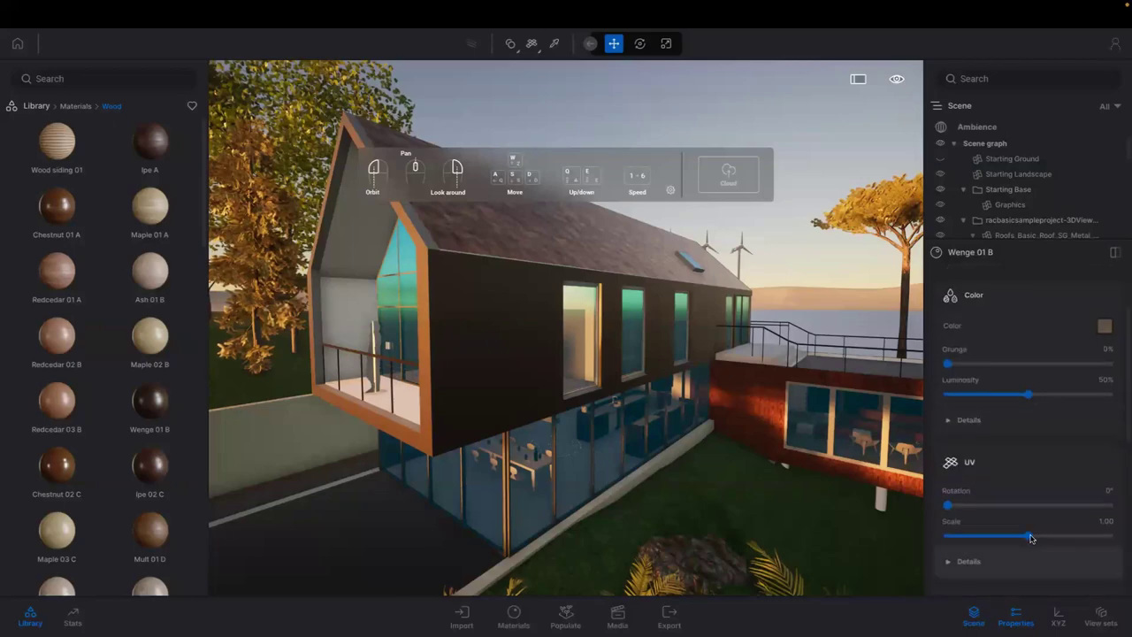
{"action": "left_click_drag", "start_coordinate": [1030, 537], "coordinate": [1109, 536]}
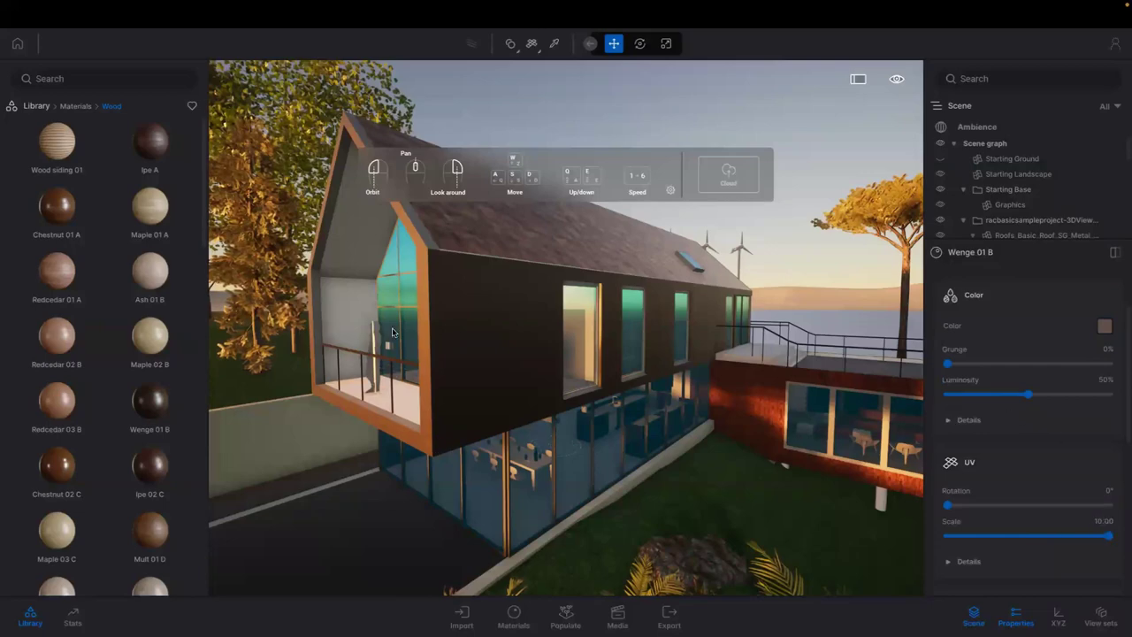
{"action": "scroll", "coordinate": [394, 333], "scroll_direction": "up", "scroll_amount": 2}
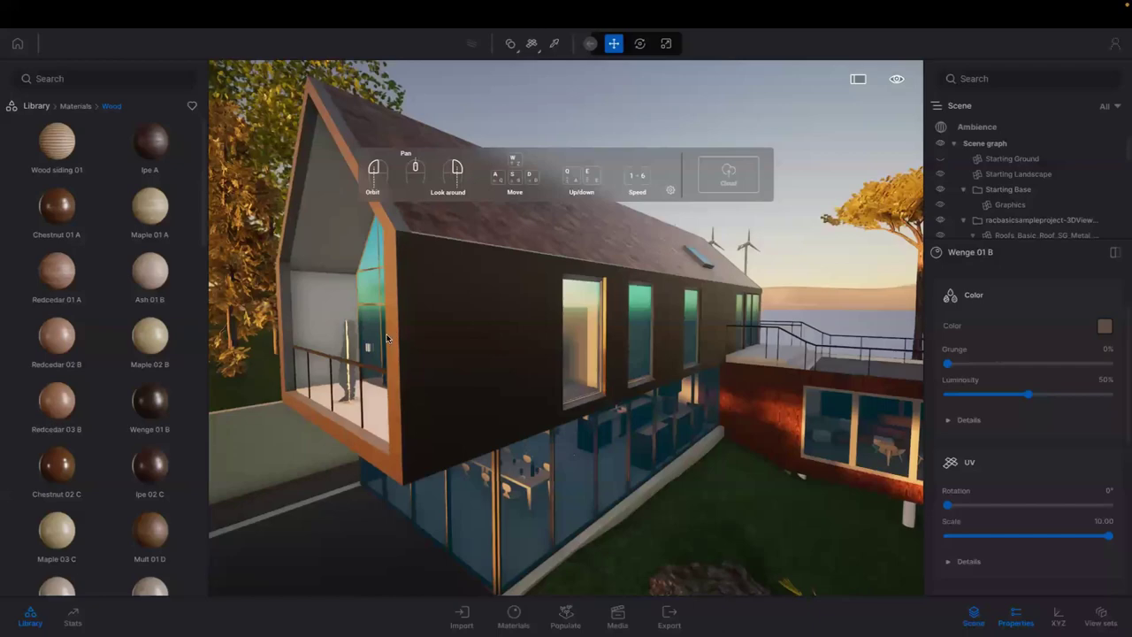
{"action": "scroll", "coordinate": [386, 339], "scroll_direction": "up", "scroll_amount": 3}
{"action": "scroll", "coordinate": [387, 340], "scroll_direction": "down", "scroll_amount": 2}
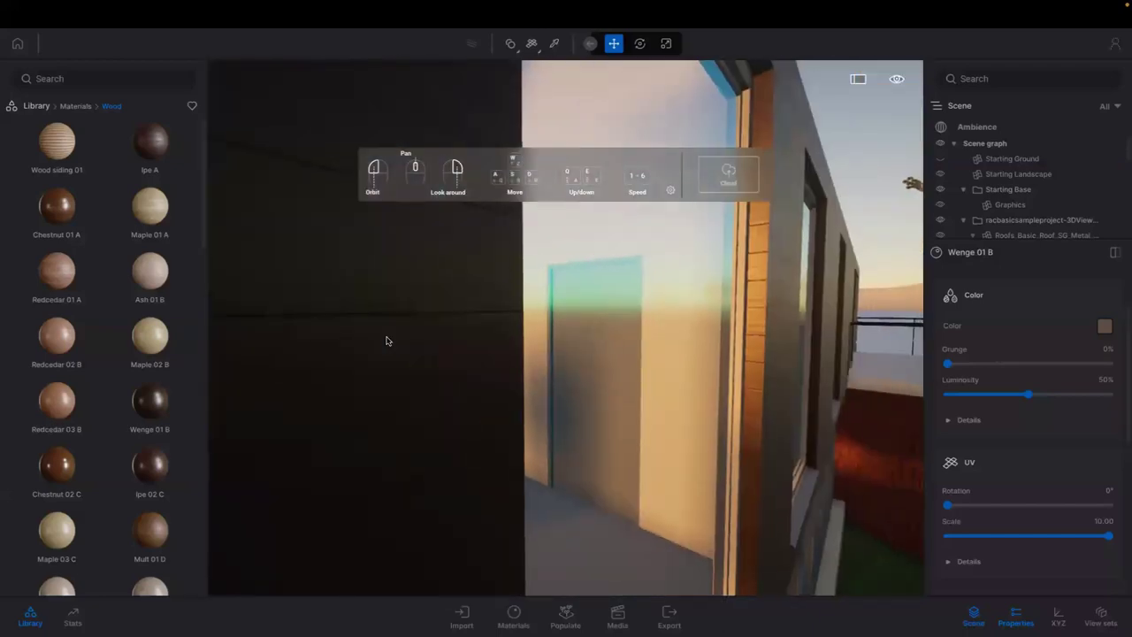
{"action": "scroll", "coordinate": [386, 341], "scroll_direction": "down", "scroll_amount": 2}
{"action": "scroll", "coordinate": [386, 342], "scroll_direction": "down", "scroll_amount": 1}
{"action": "scroll", "coordinate": [384, 342], "scroll_direction": "down", "scroll_amount": 2}
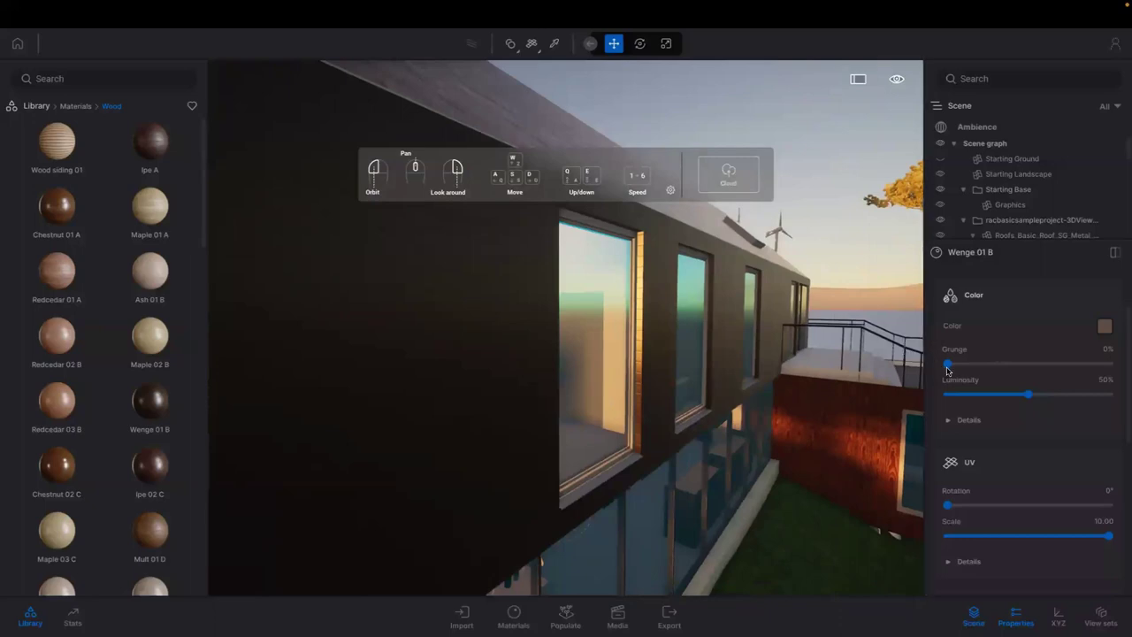
Step: Set the grunge of the Wenge 01 B wall material to 83% and check the result on the whole house
{"action": "left_click_drag", "start_coordinate": [949, 365], "coordinate": [1050, 363]}
{"action": "left_click_drag", "start_coordinate": [1053, 364], "coordinate": [1087, 367]}
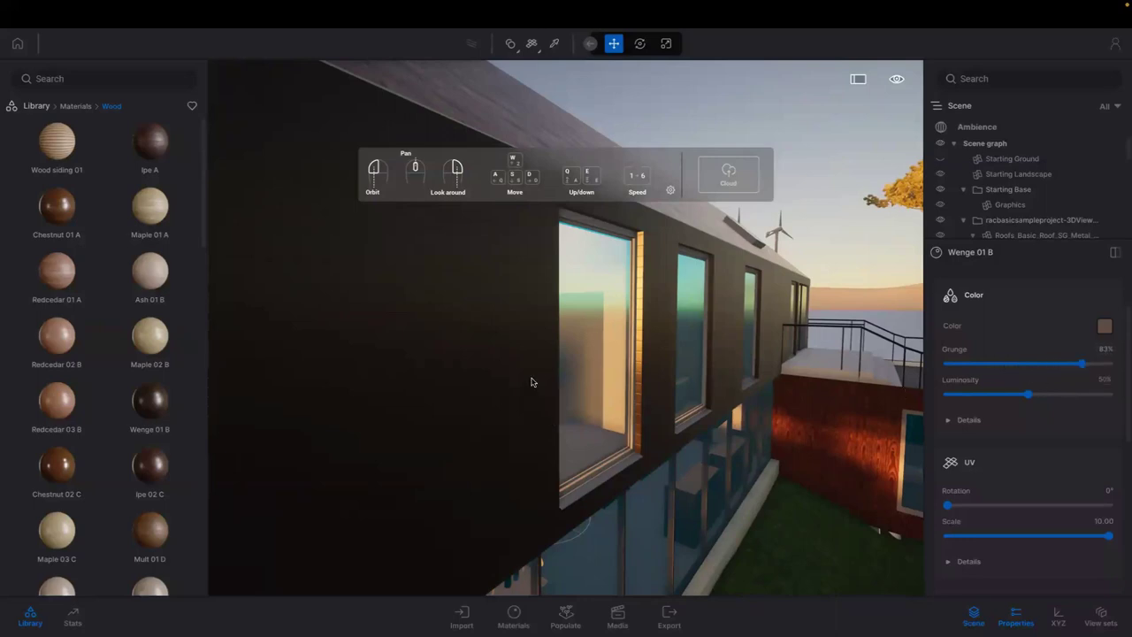
{"action": "scroll", "coordinate": [522, 370], "scroll_direction": "down", "scroll_amount": 4}
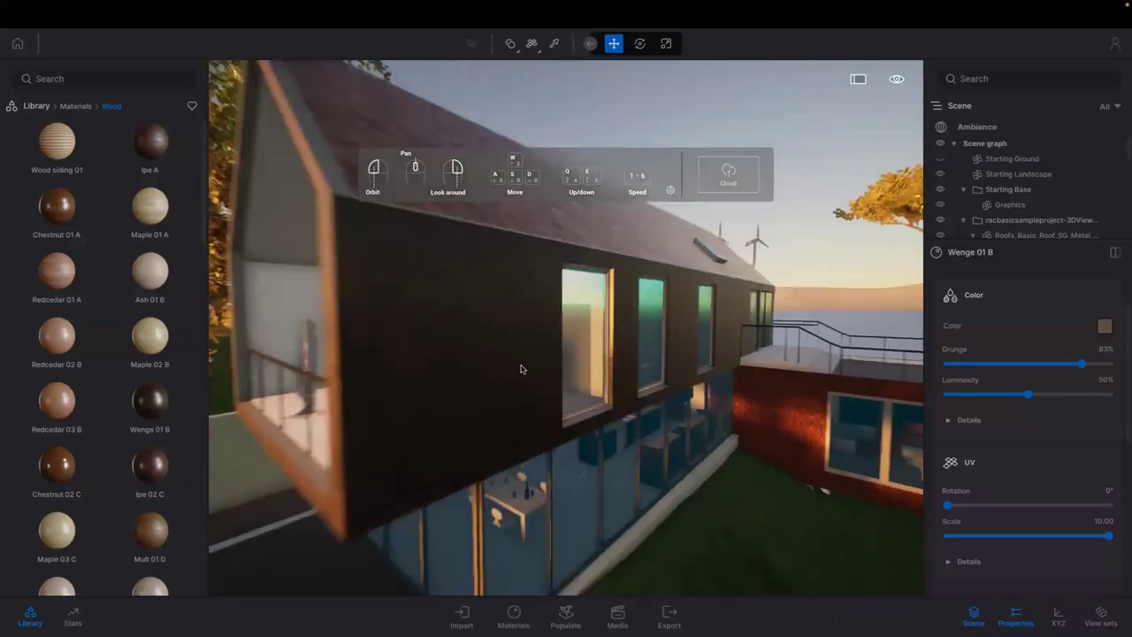
{"action": "left_click_drag", "start_coordinate": [508, 373], "coordinate": [531, 349]}
{"action": "middle_click_drag", "start_coordinate": [404, 344], "coordinate": [440, 365]}
{"action": "left_click_drag", "start_coordinate": [440, 364], "coordinate": [448, 346]}
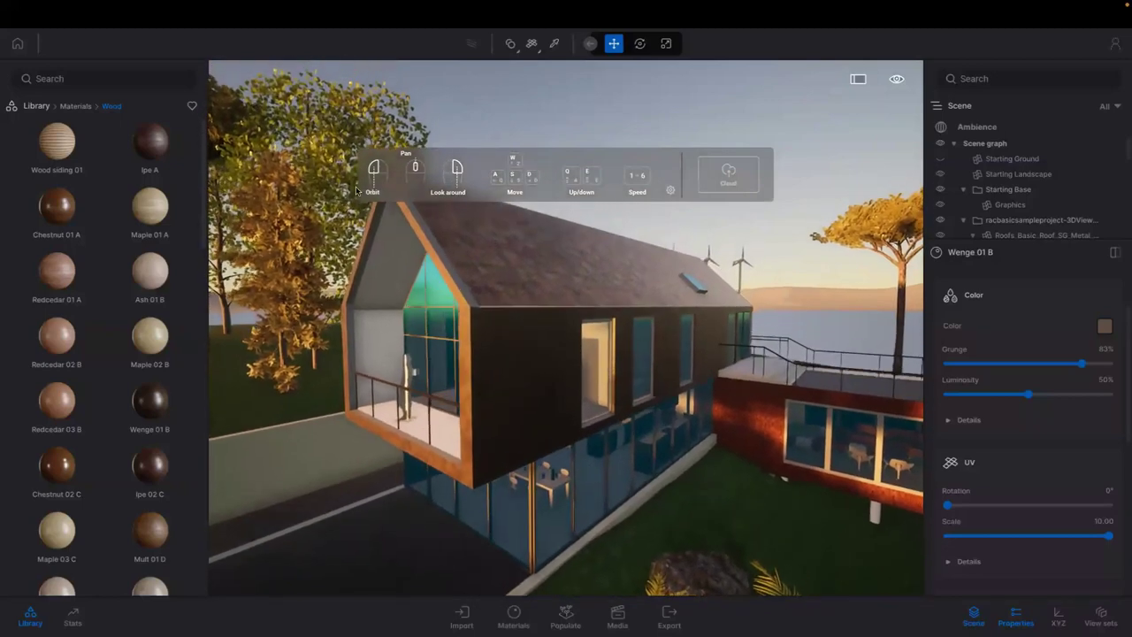
Step: Search the material library for carbon and apply the Carbon material to the pitched roof of the upper storey
{"action": "left_click", "coordinate": [76, 106]}
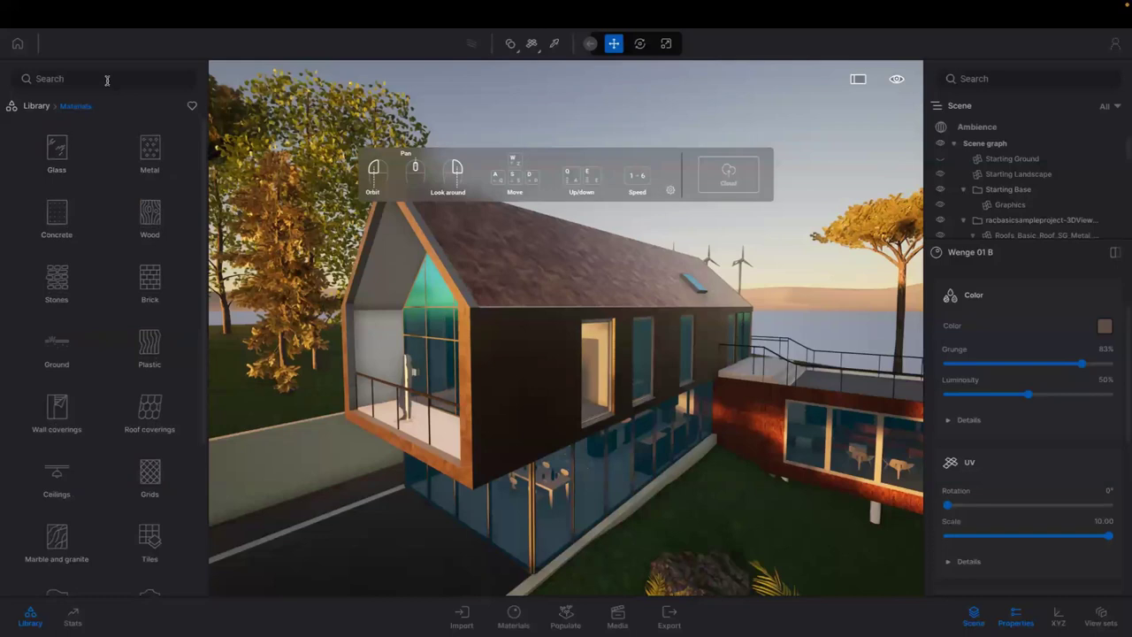
{"action": "left_click", "coordinate": [109, 81]}
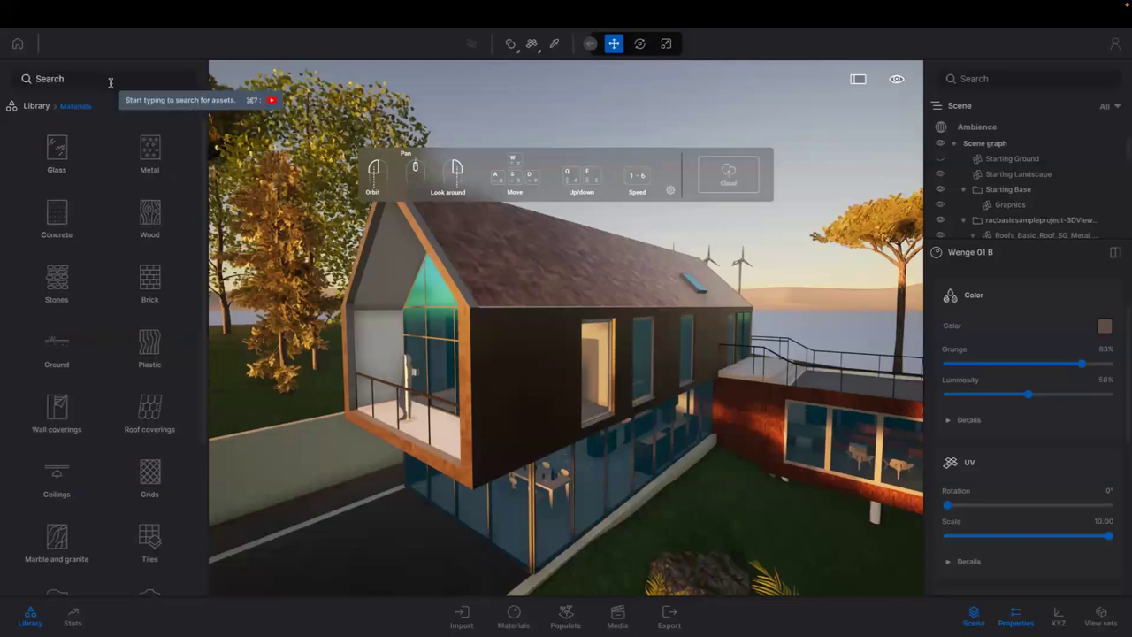
{"action": "type", "text": "carbon"}
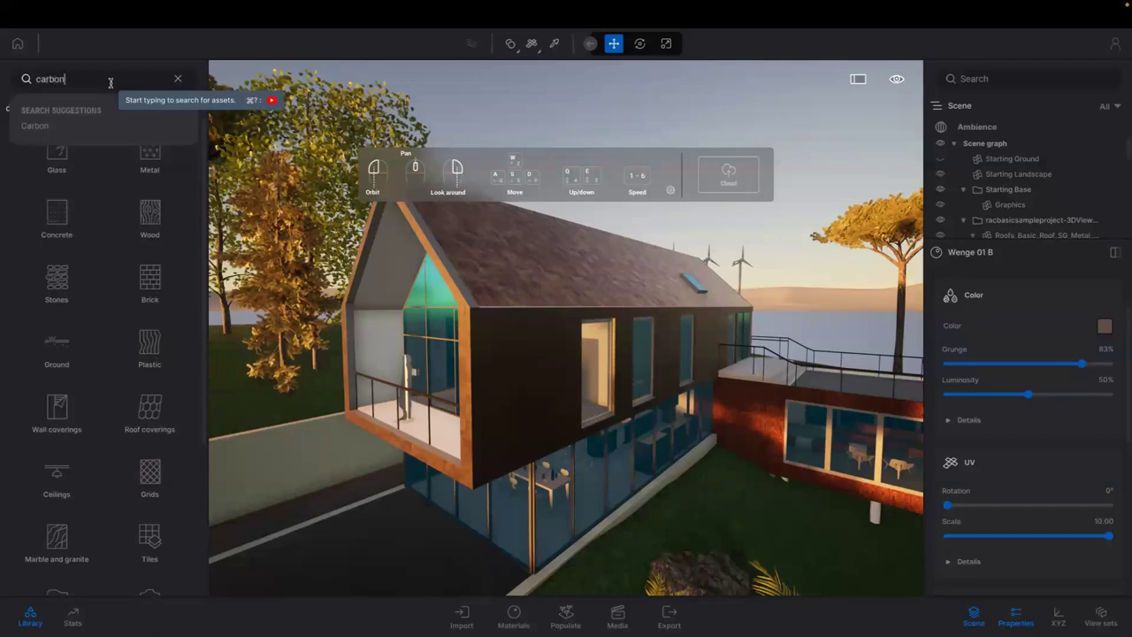
{"action": "key", "text": "Return"}
{"action": "left_click_drag", "start_coordinate": [55, 138], "coordinate": [442, 228]}
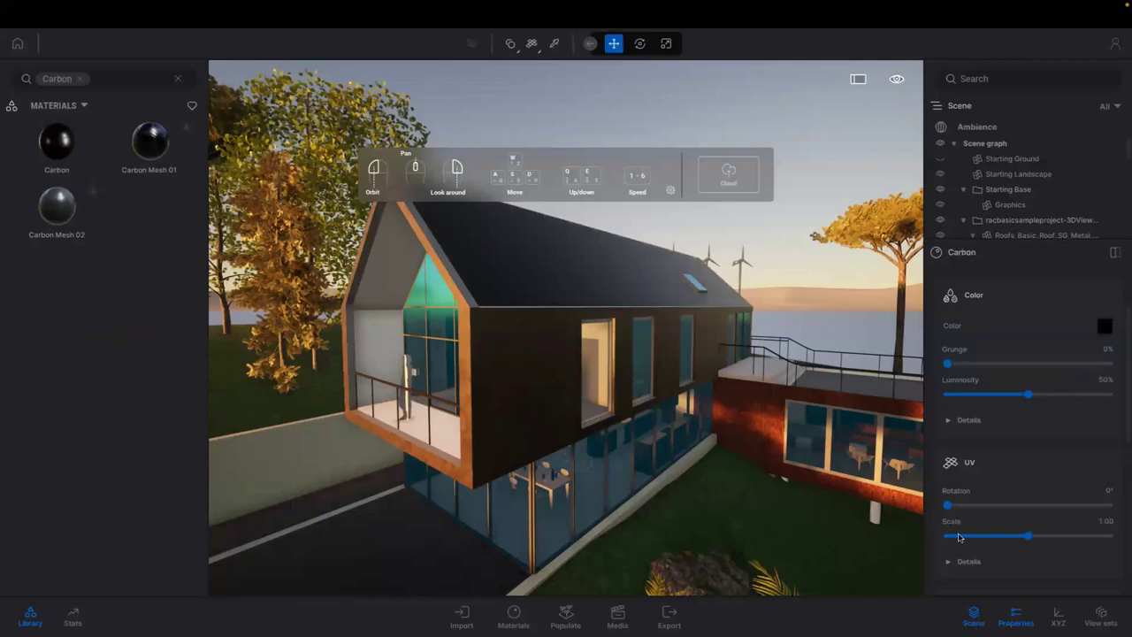
Step: Set the roof's Carbon material to a UV scale of 10.00 and a grunge of 88%
{"action": "left_click_drag", "start_coordinate": [1028, 536], "coordinate": [1125, 534]}
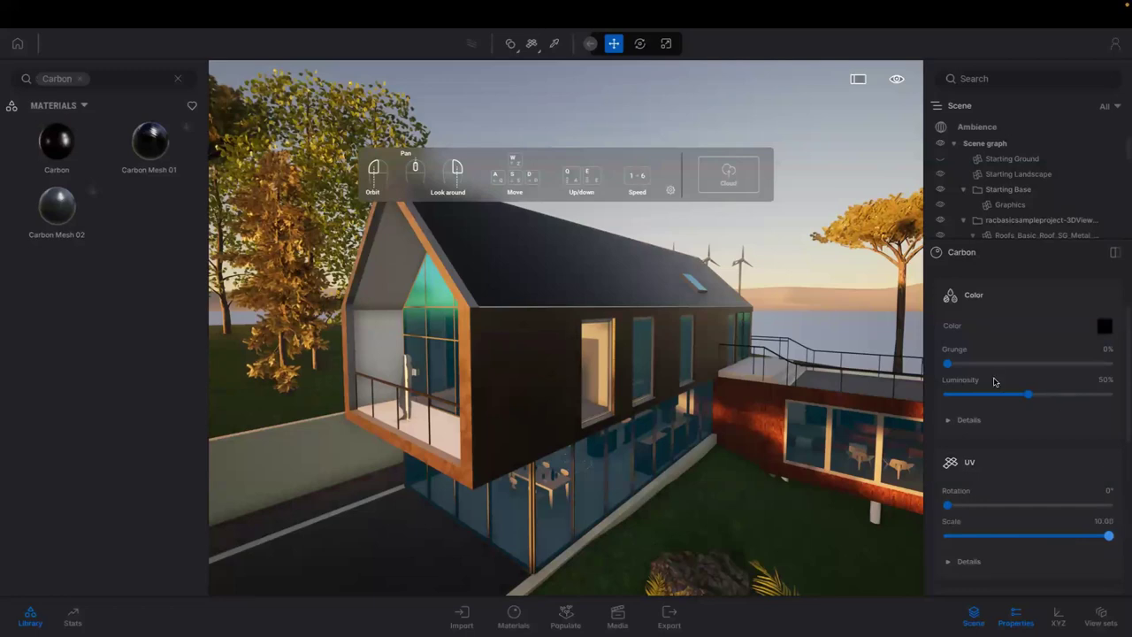
{"action": "left_click_drag", "start_coordinate": [956, 363], "coordinate": [1089, 363]}
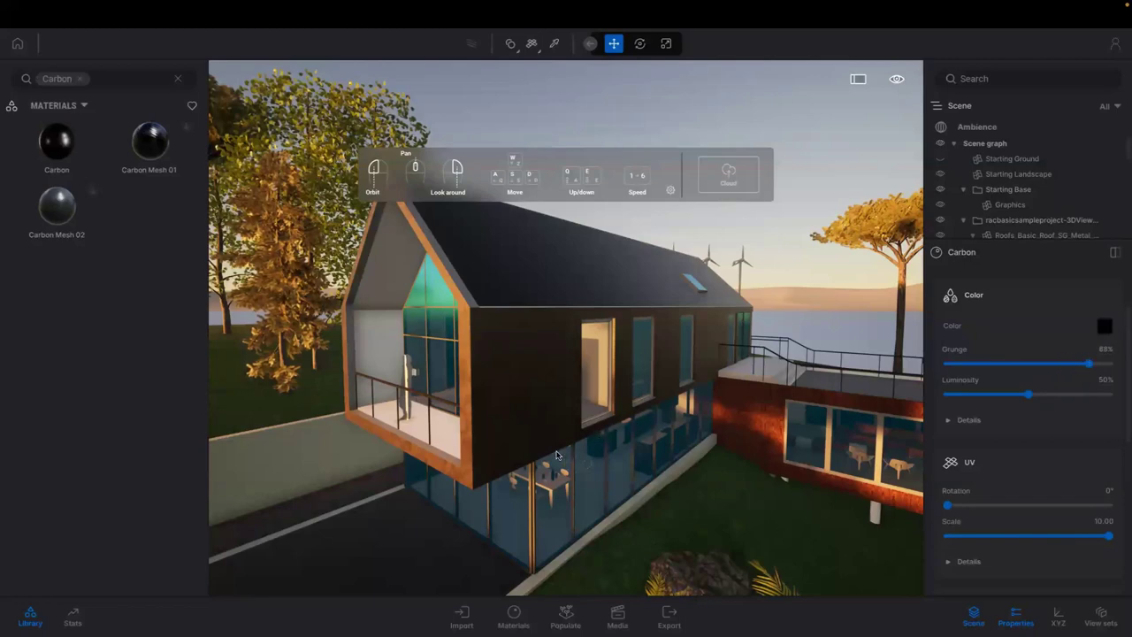
{"action": "scroll", "coordinate": [559, 455], "scroll_direction": "down", "scroll_amount": 3}
{"action": "scroll", "coordinate": [548, 464], "scroll_direction": "down", "scroll_amount": 4}
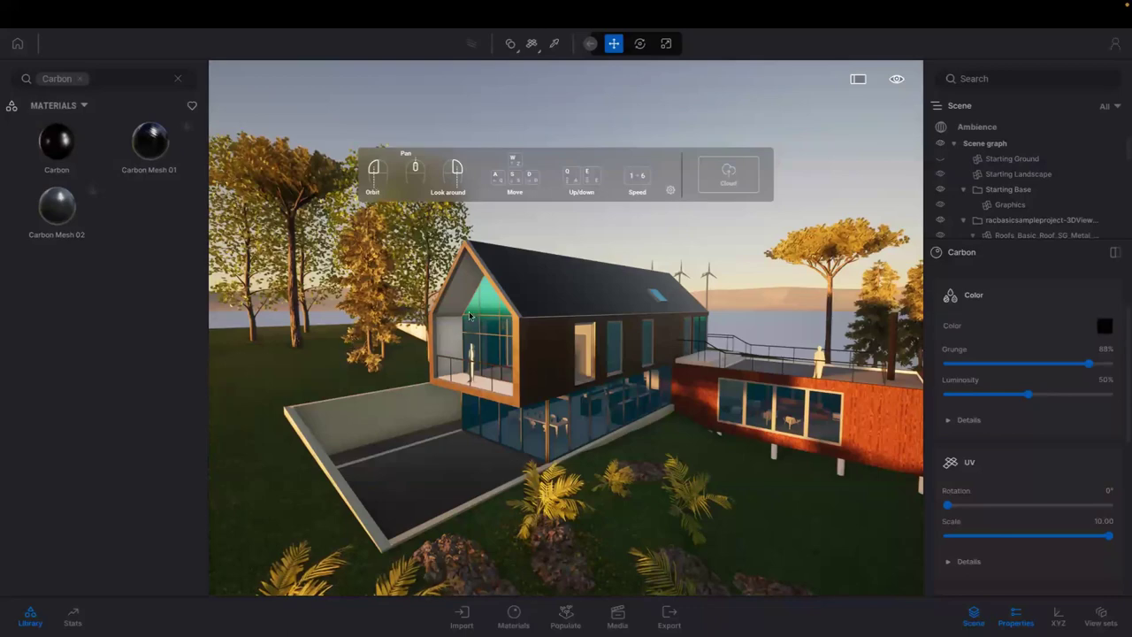
Step: Clear the material search and shift the season in the Ambience weather settings from summer to autumn foliage
{"action": "left_click", "coordinate": [978, 130]}
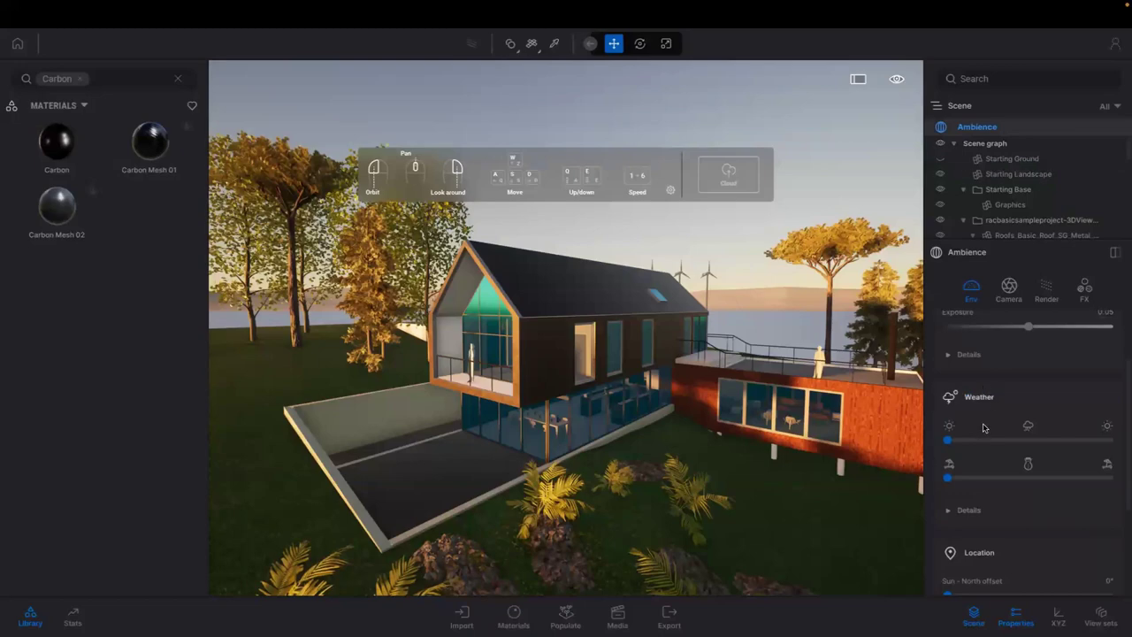
{"action": "scroll", "coordinate": [983, 423], "scroll_direction": "down", "scroll_amount": 1}
{"action": "scroll", "coordinate": [988, 422], "scroll_direction": "down", "scroll_amount": 4}
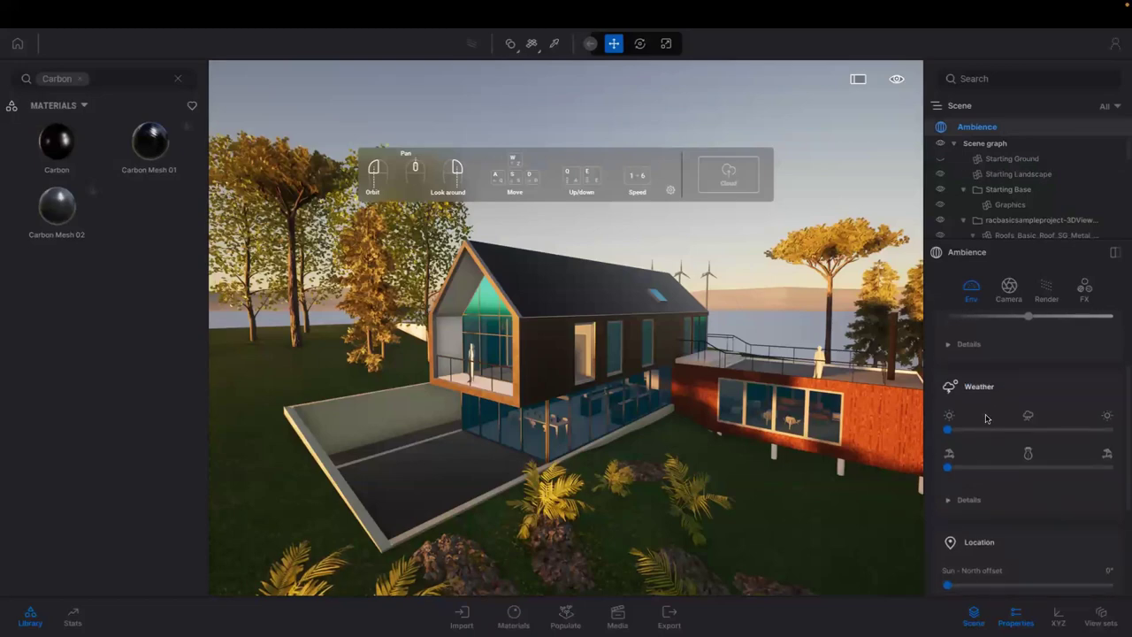
{"action": "left_click", "coordinate": [177, 78]}
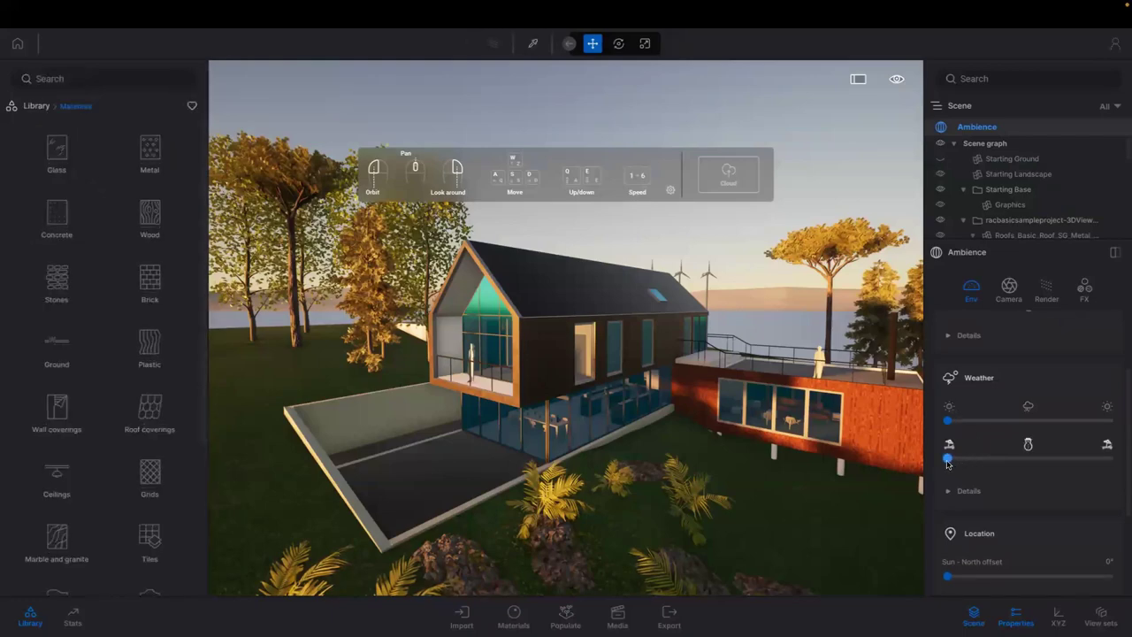
{"action": "left_click_drag", "start_coordinate": [964, 459], "coordinate": [997, 460]}
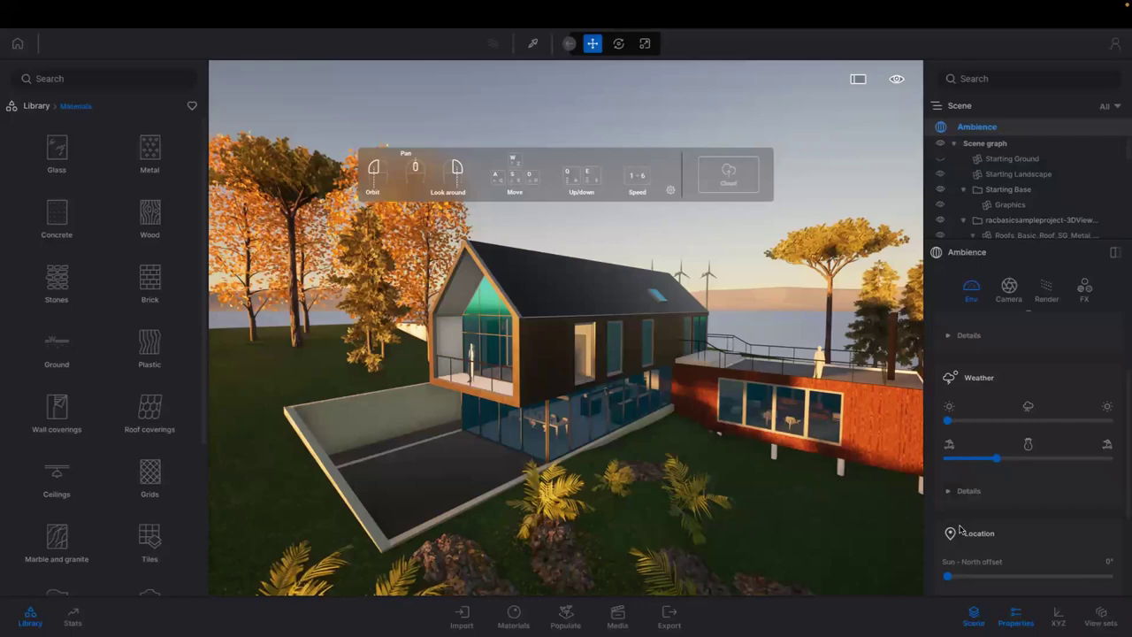
{"action": "scroll", "coordinate": [991, 477], "scroll_direction": "up", "scroll_amount": 2}
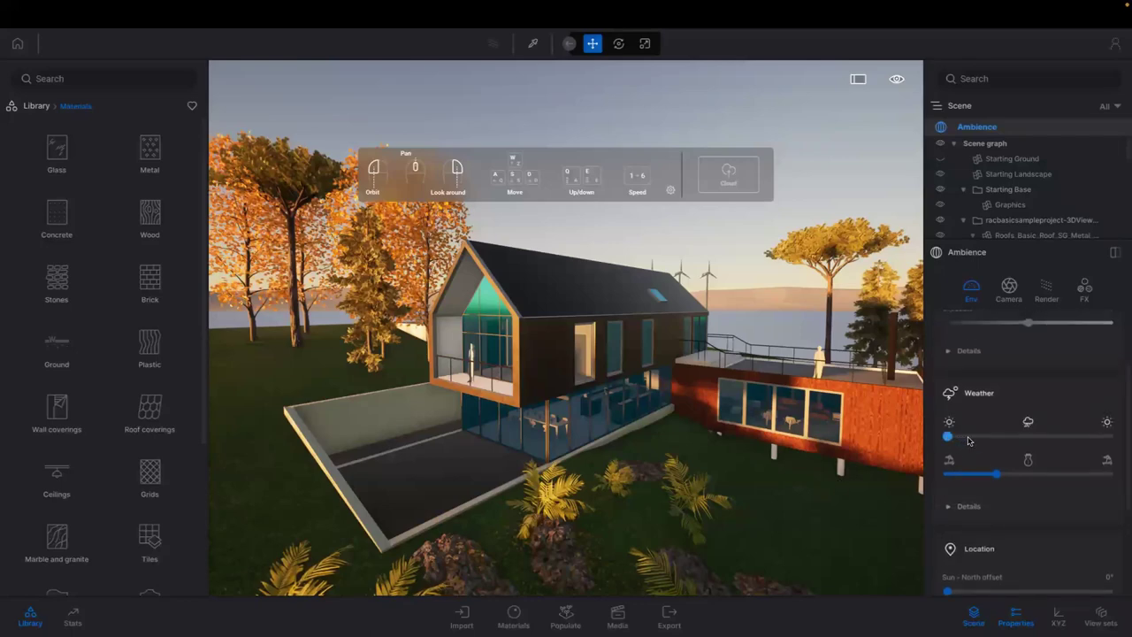
{"action": "scroll", "coordinate": [970, 439], "scroll_direction": "up", "scroll_amount": 1}
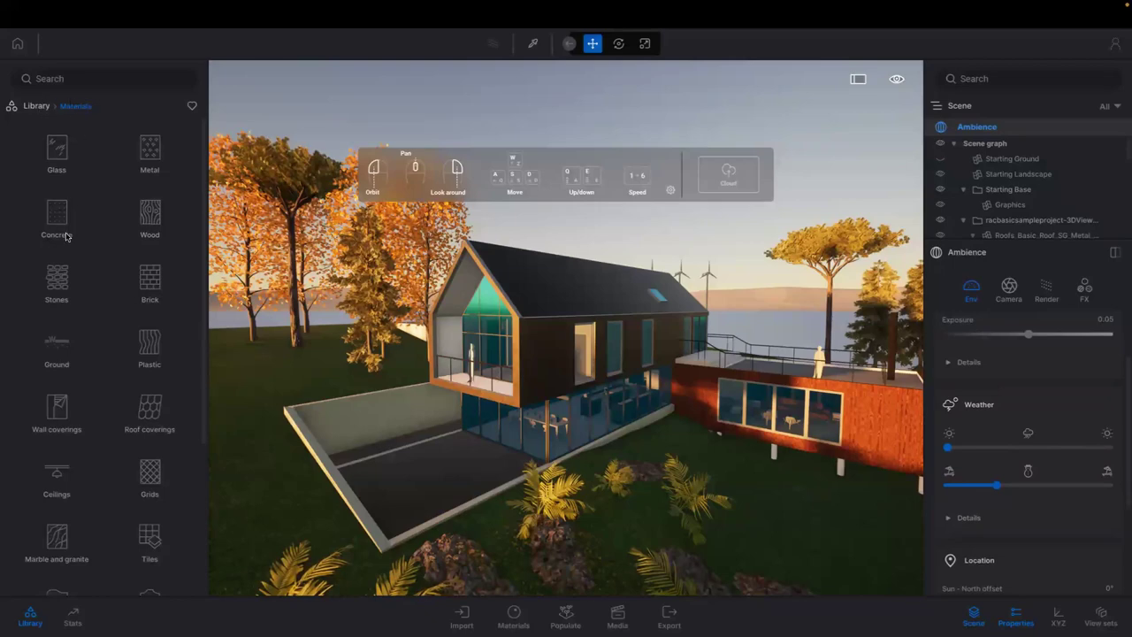
Step: Apply the Grassy ground material from the natural ground materials to the terrain around the house
{"action": "scroll", "coordinate": [73, 266], "scroll_direction": "down", "scroll_amount": 2}
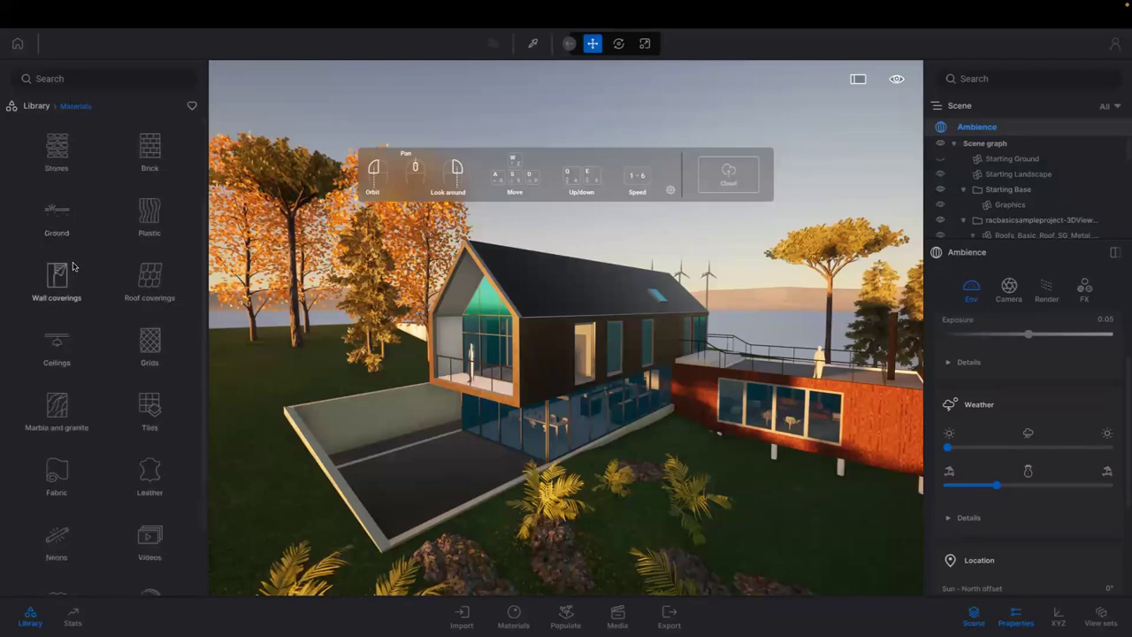
{"action": "scroll", "coordinate": [73, 266], "scroll_direction": "down", "scroll_amount": 3}
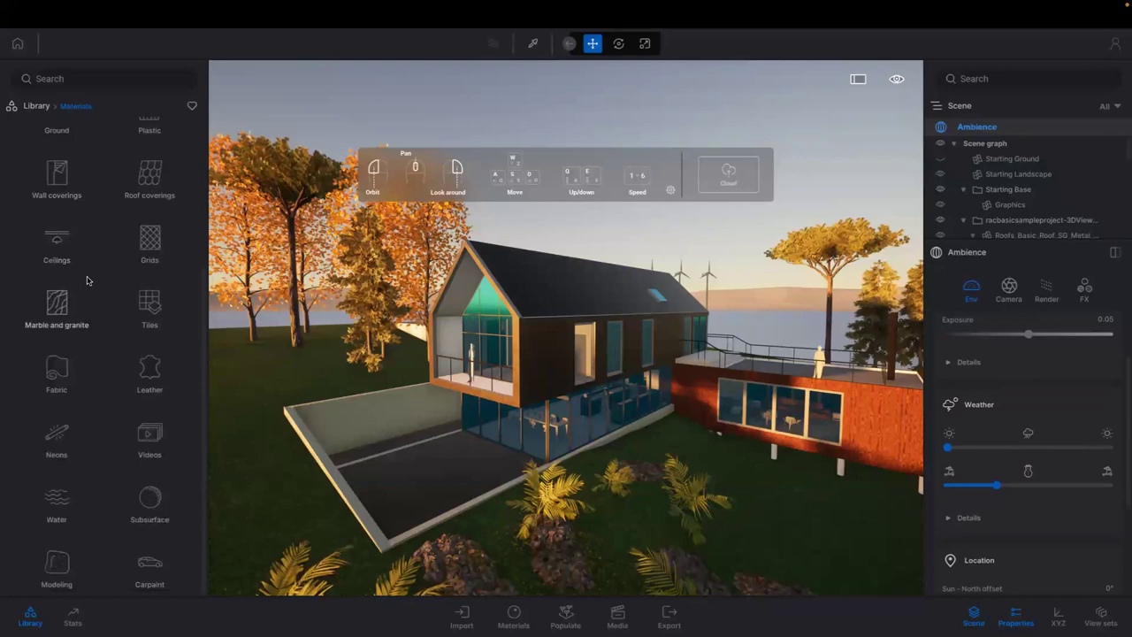
{"action": "scroll", "coordinate": [112, 271], "scroll_direction": "up", "scroll_amount": 1}
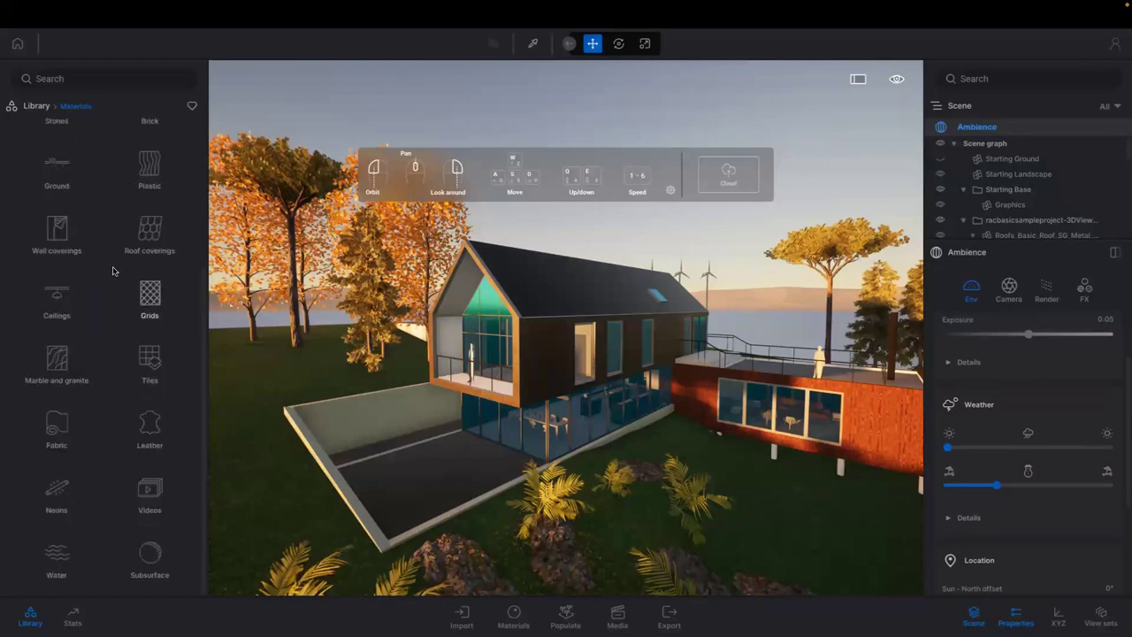
{"action": "scroll", "coordinate": [113, 270], "scroll_direction": "up", "scroll_amount": 3}
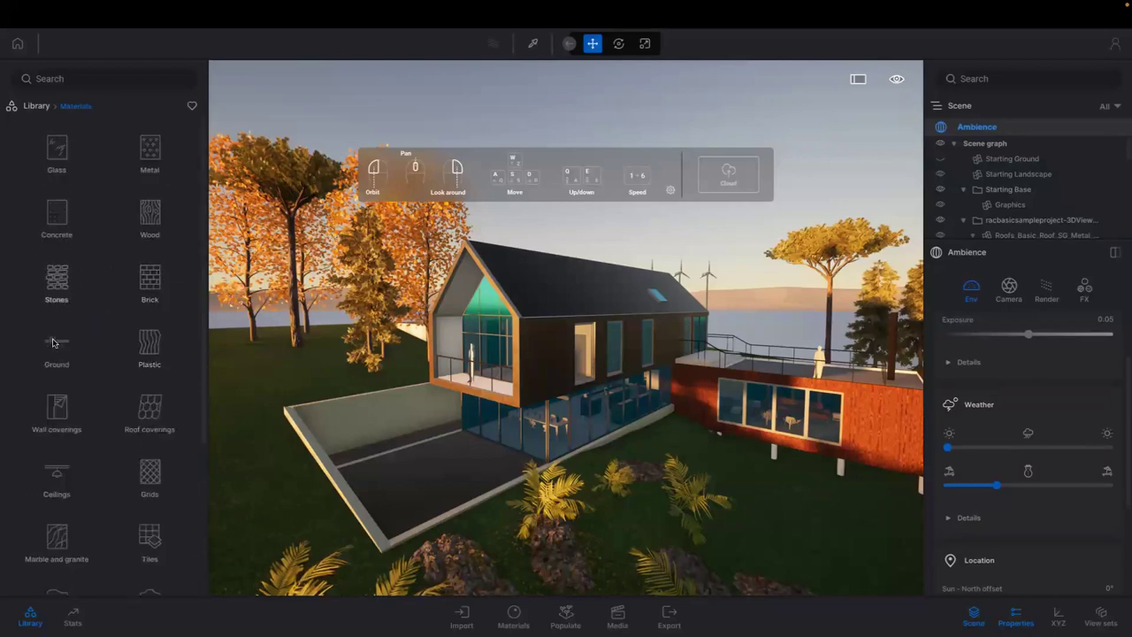
{"action": "left_click", "coordinate": [54, 342]}
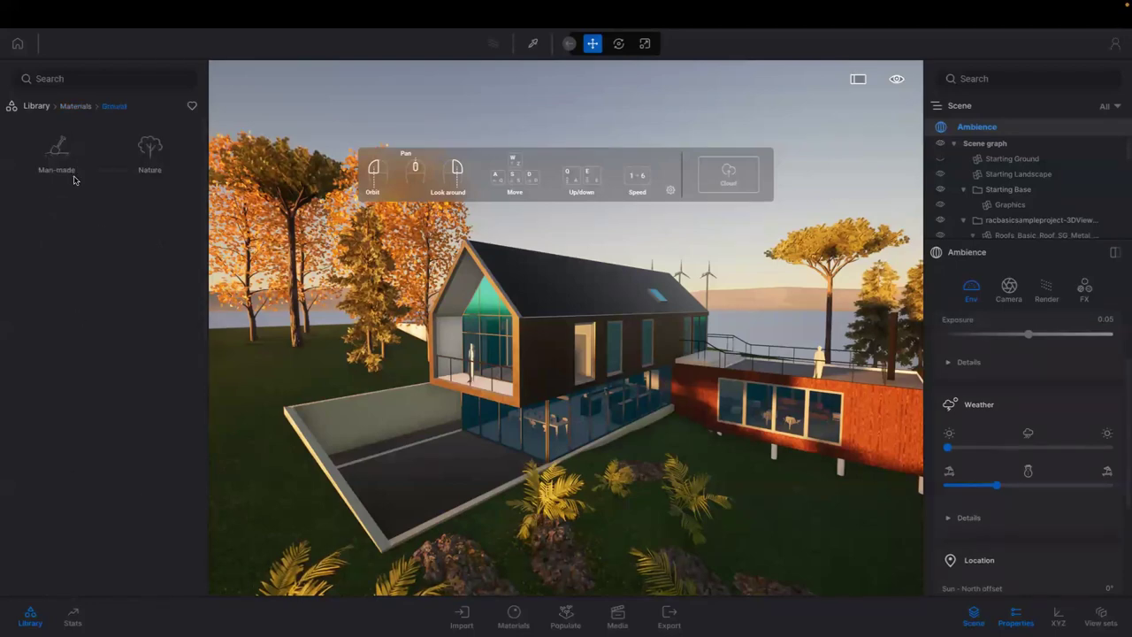
{"action": "left_click", "coordinate": [148, 153]}
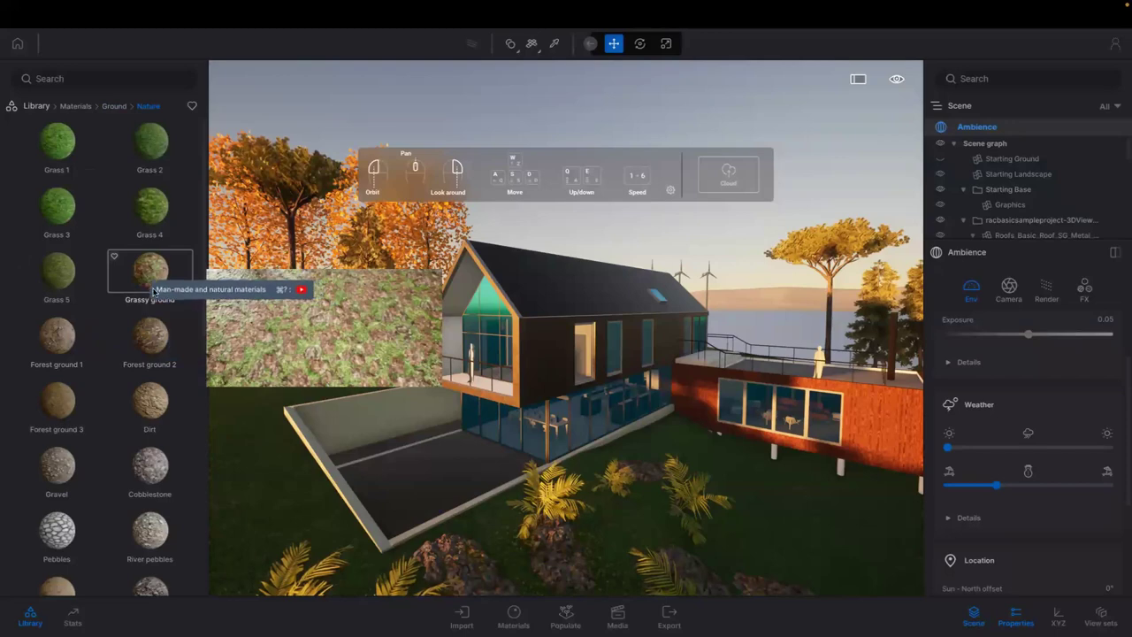
{"action": "left_click", "coordinate": [255, 453]}
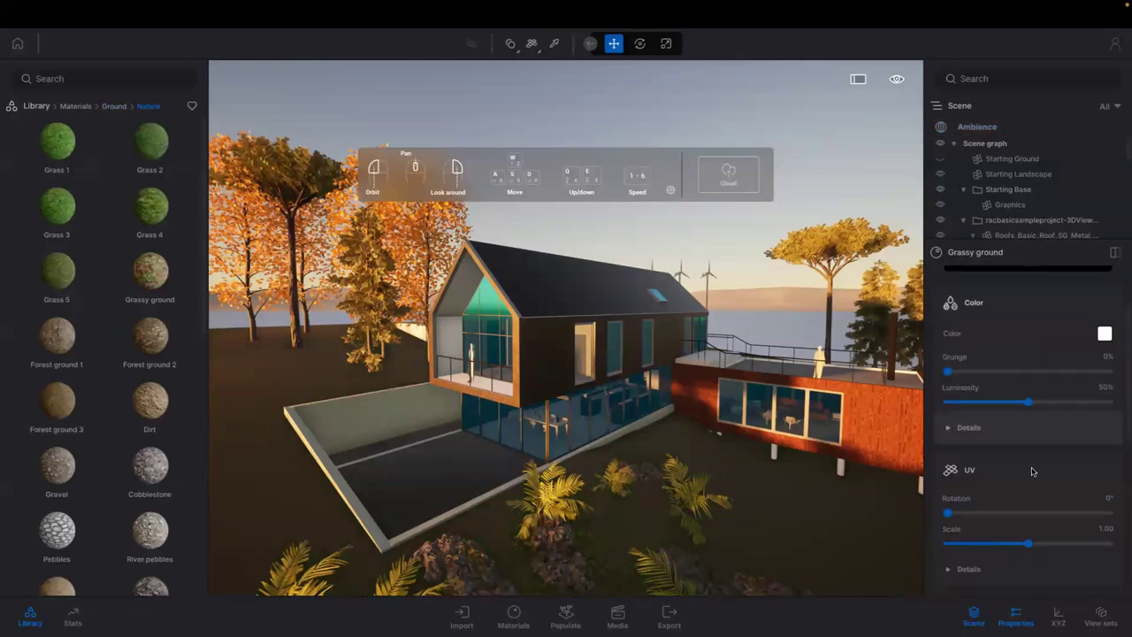
Step: Set the UV scale of Grassy ground to 10.00 and inspect the terrain's texture up close
{"action": "scroll", "coordinate": [1031, 471], "scroll_direction": "down", "scroll_amount": 1}
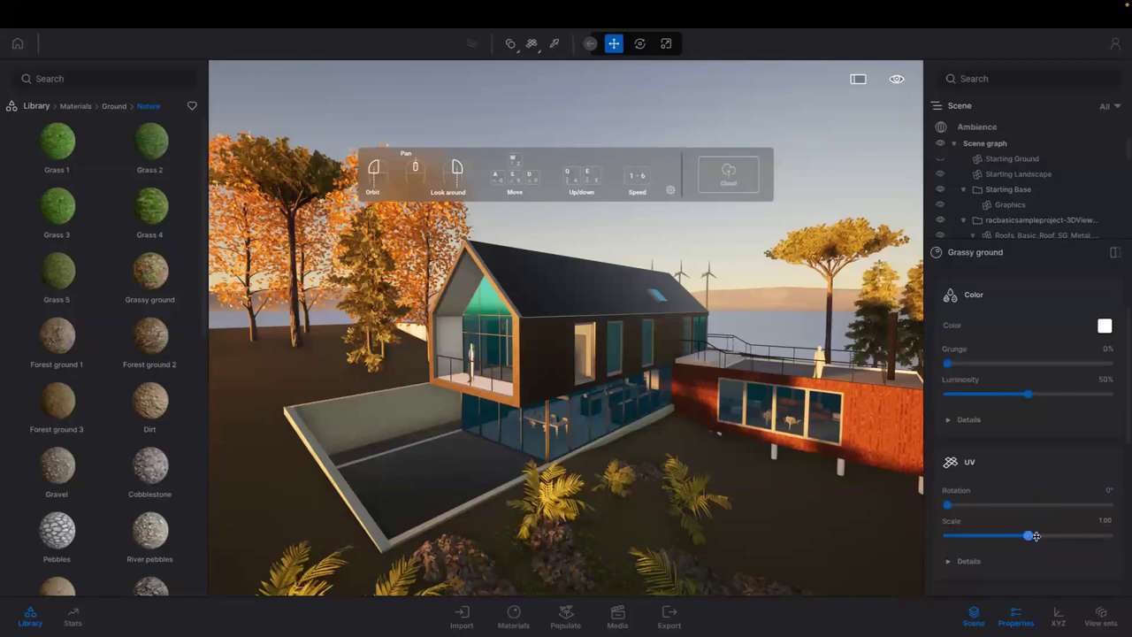
{"action": "left_click_drag", "start_coordinate": [1036, 536], "coordinate": [1117, 534]}
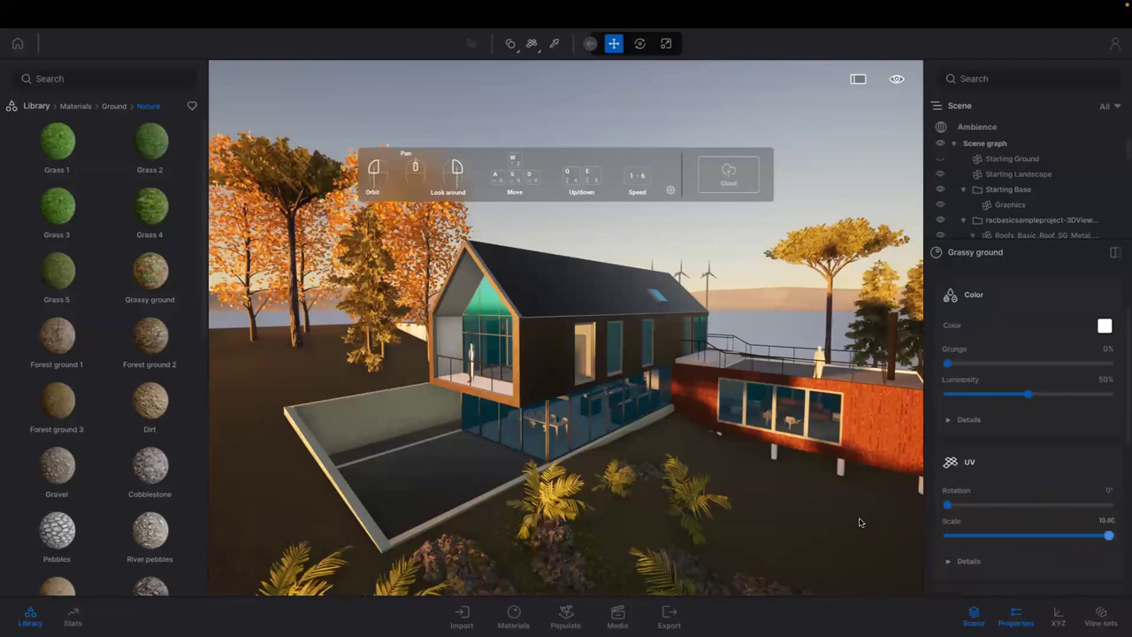
{"action": "middle_click_drag", "start_coordinate": [653, 531], "coordinate": [623, 492]}
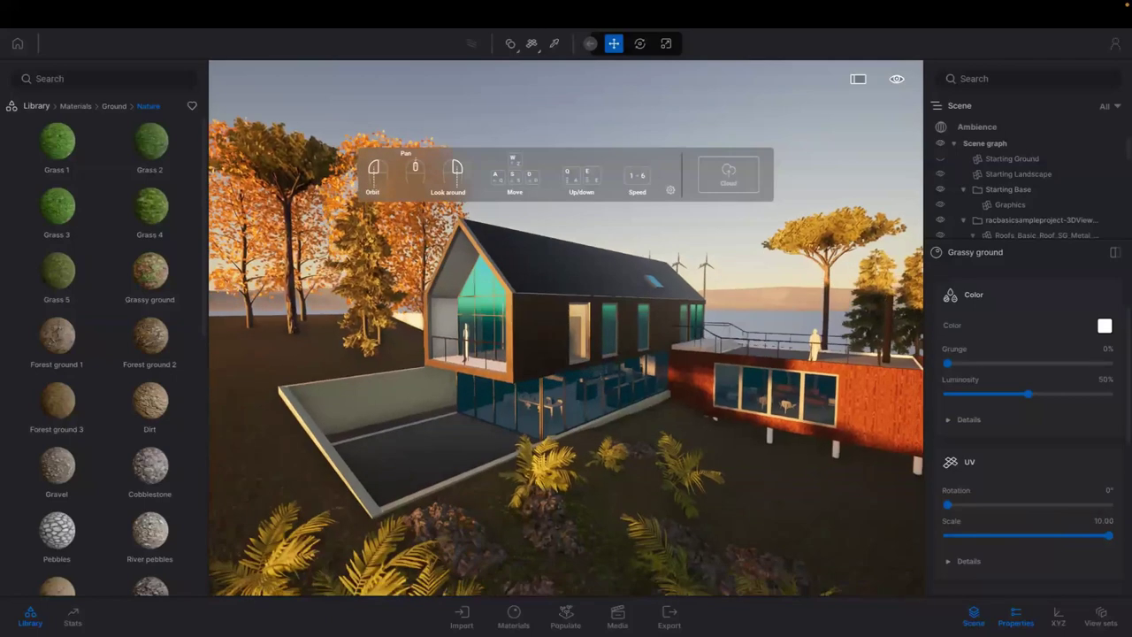
{"action": "scroll", "coordinate": [635, 503], "scroll_direction": "up", "scroll_amount": 3}
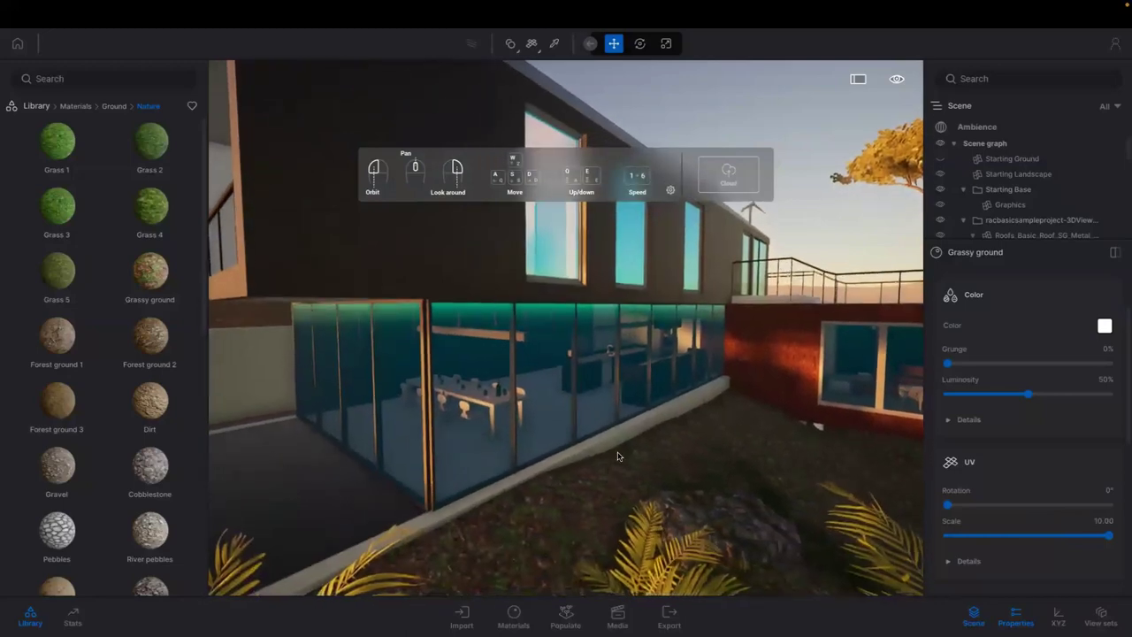
{"action": "scroll", "coordinate": [616, 444], "scroll_direction": "down", "scroll_amount": 3}
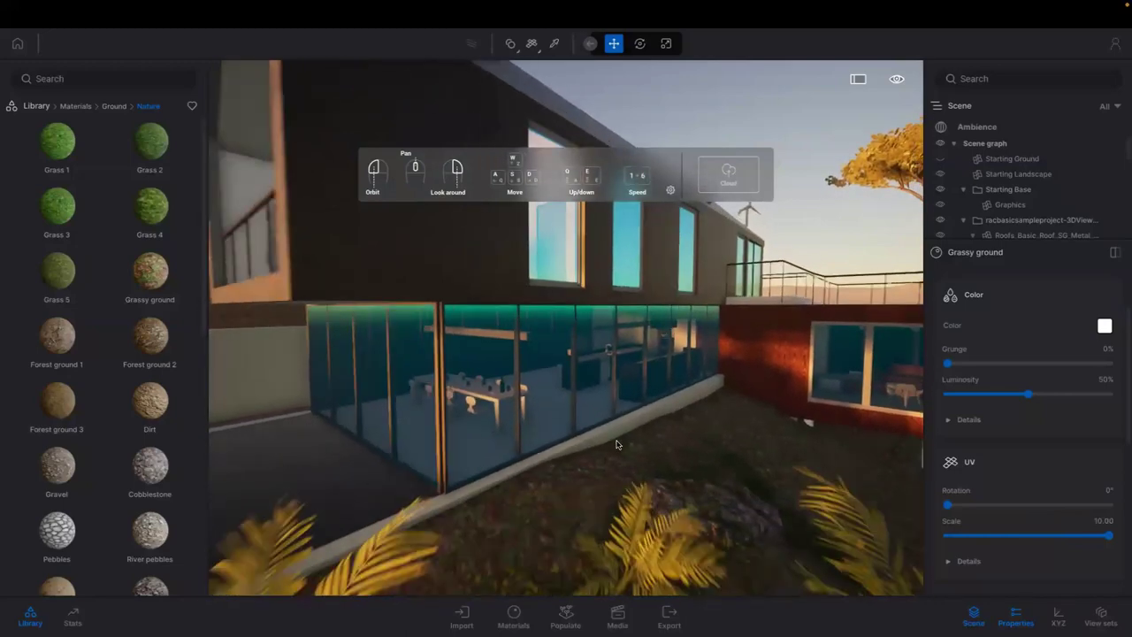
{"action": "left_click_drag", "start_coordinate": [590, 435], "coordinate": [527, 412]}
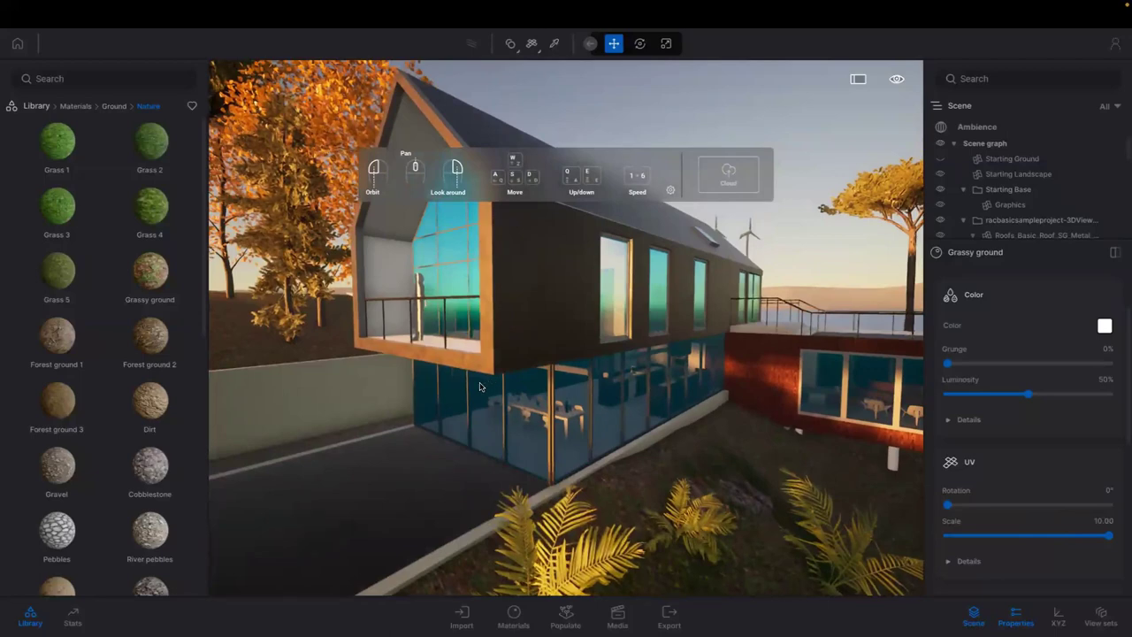
{"action": "left_click_drag", "start_coordinate": [481, 387], "coordinate": [451, 354]}
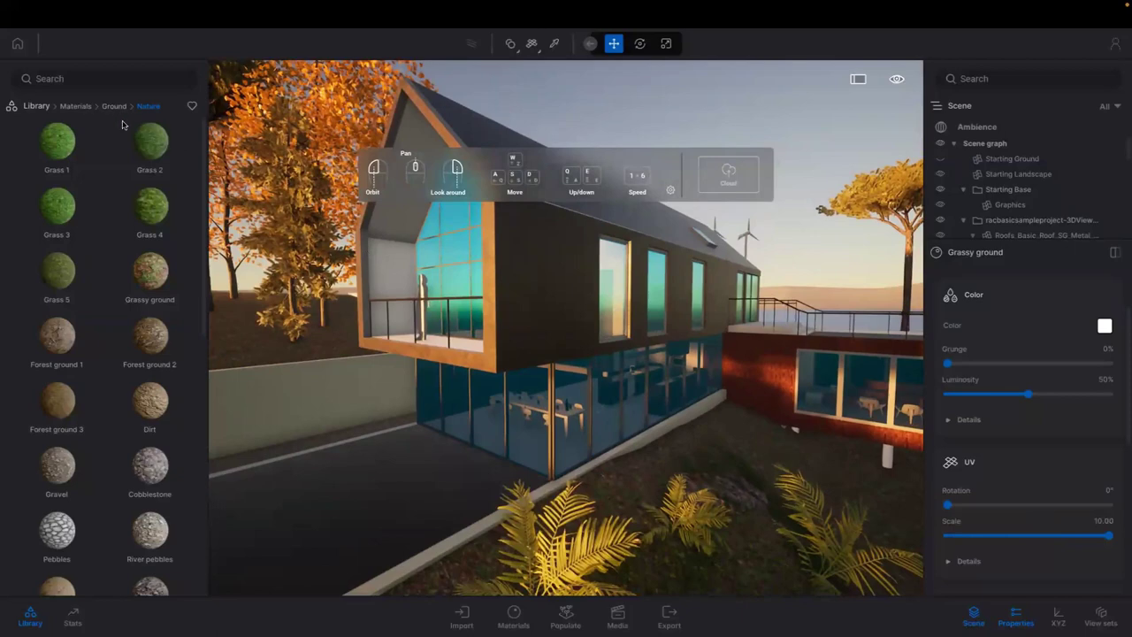
Step: Apply the Clear glass material from the glass materials to the house's windows and view the whole building
{"action": "left_click", "coordinate": [78, 106]}
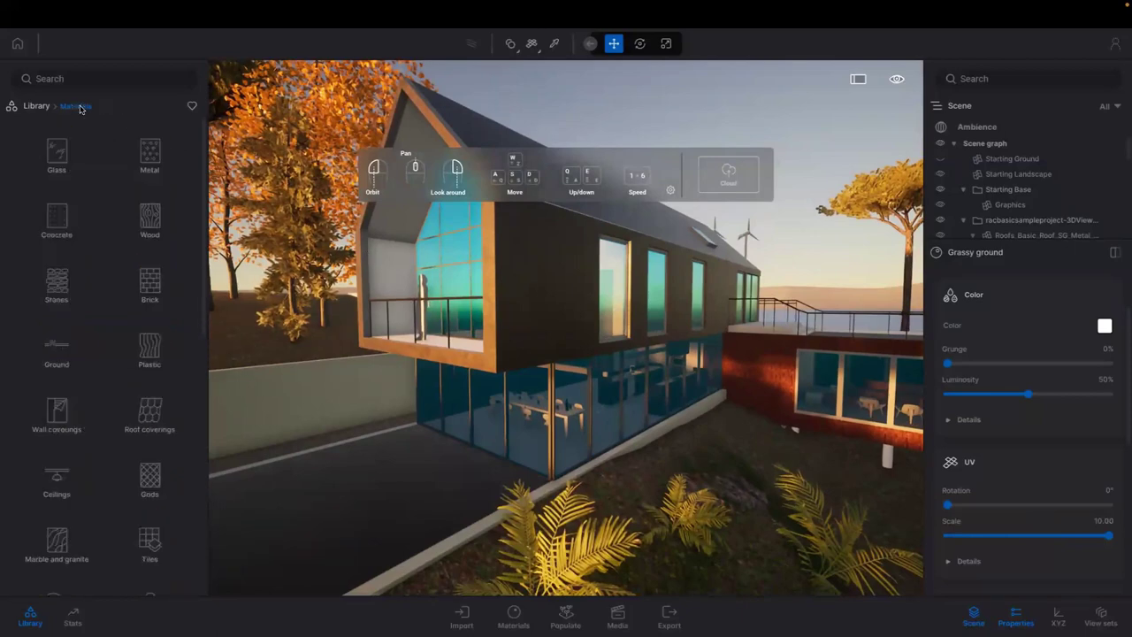
{"action": "left_click", "coordinate": [55, 150]}
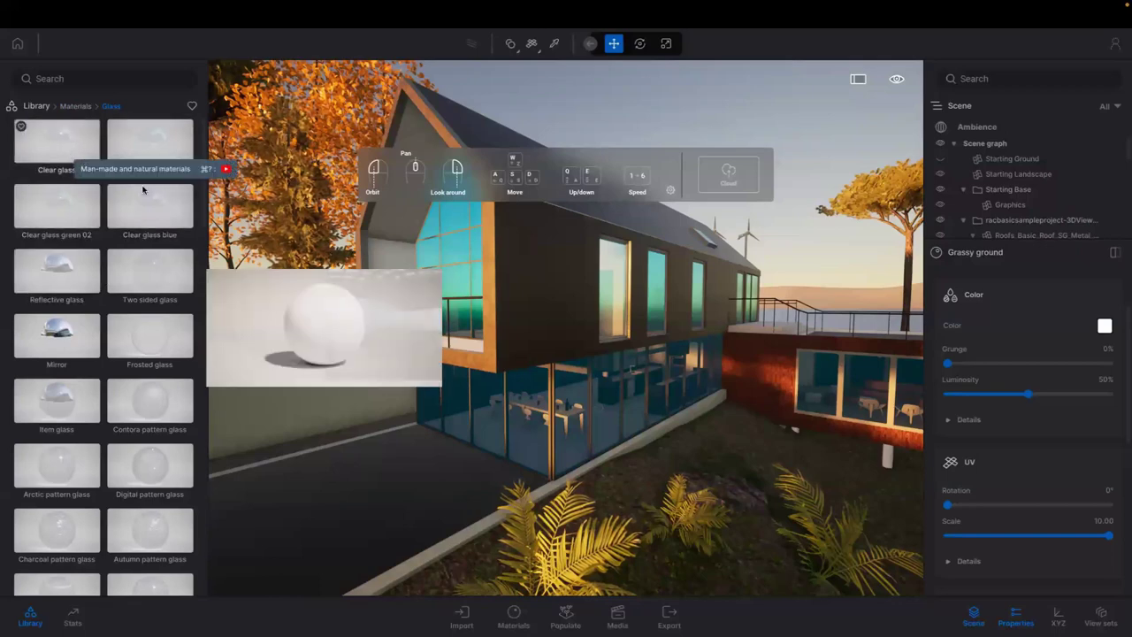
{"action": "left_click_drag", "start_coordinate": [389, 236], "coordinate": [432, 253]}
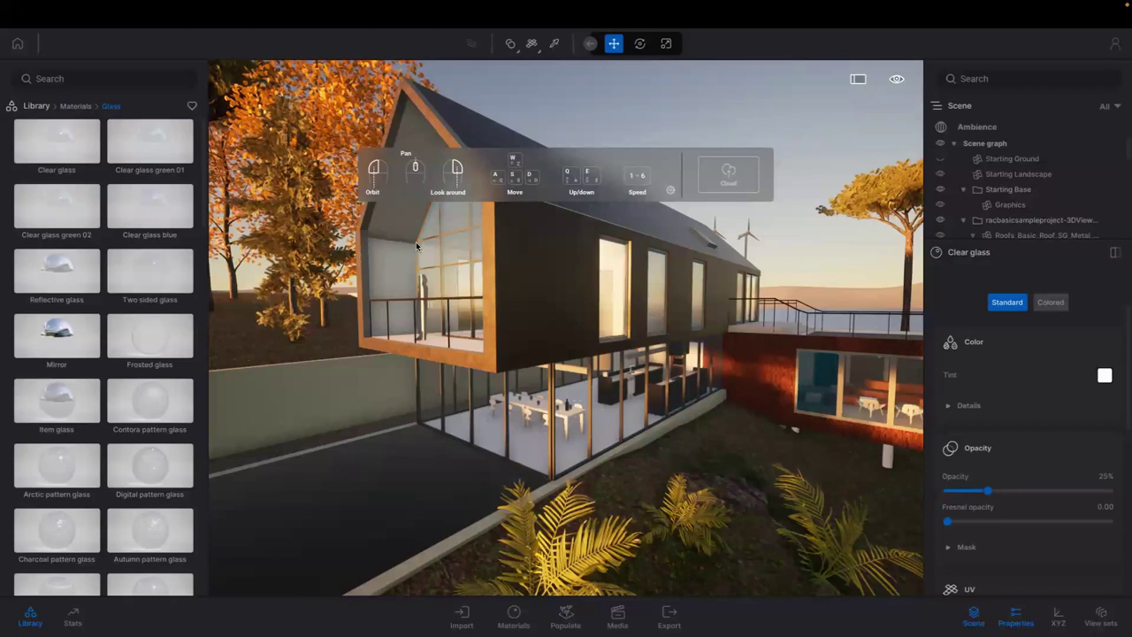
{"action": "scroll", "coordinate": [422, 256], "scroll_direction": "down", "scroll_amount": 2}
{"action": "scroll", "coordinate": [425, 261], "scroll_direction": "down", "scroll_amount": 4}
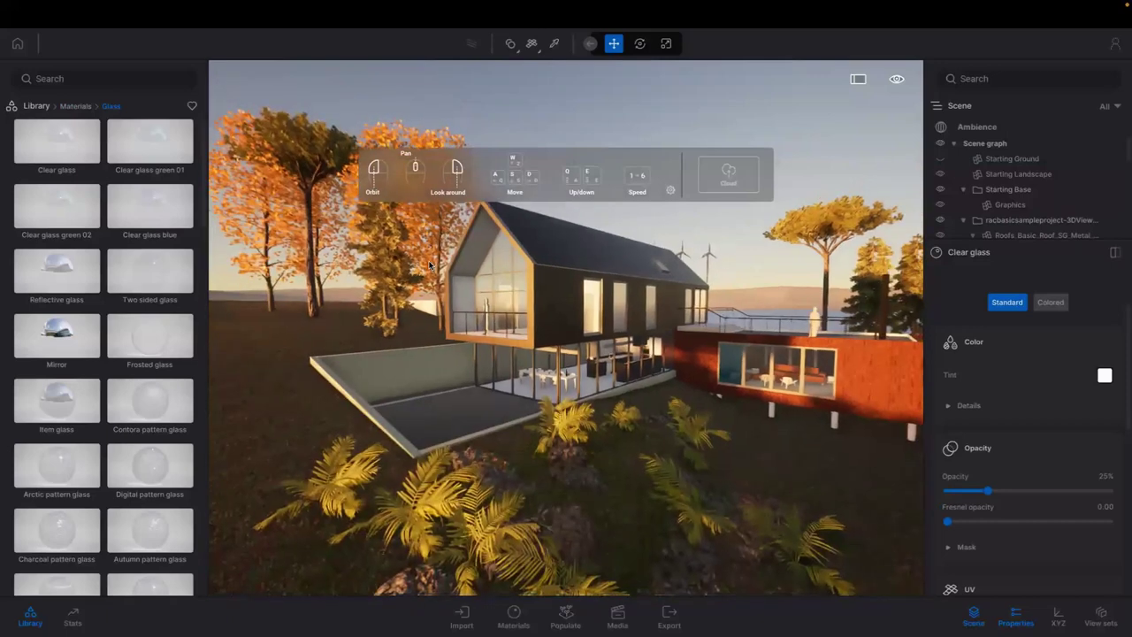
{"action": "scroll", "coordinate": [431, 265], "scroll_direction": "down", "scroll_amount": 1}
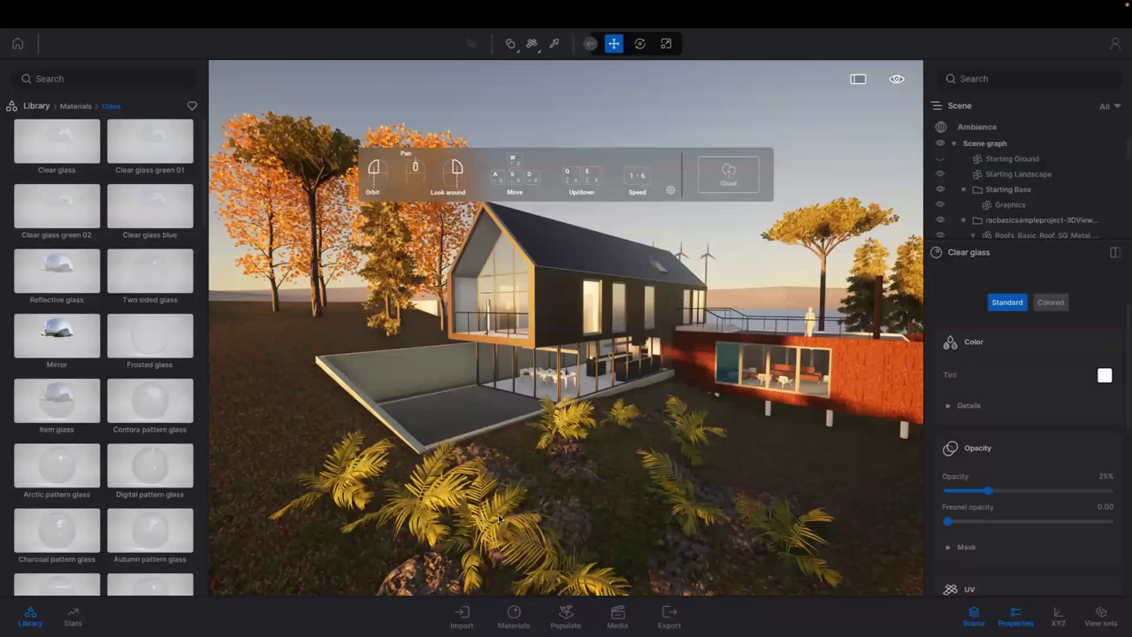
Step: Enable the HDRI environment in the Ambience environment settings
{"action": "scroll", "coordinate": [989, 436], "scroll_direction": "down", "scroll_amount": 1}
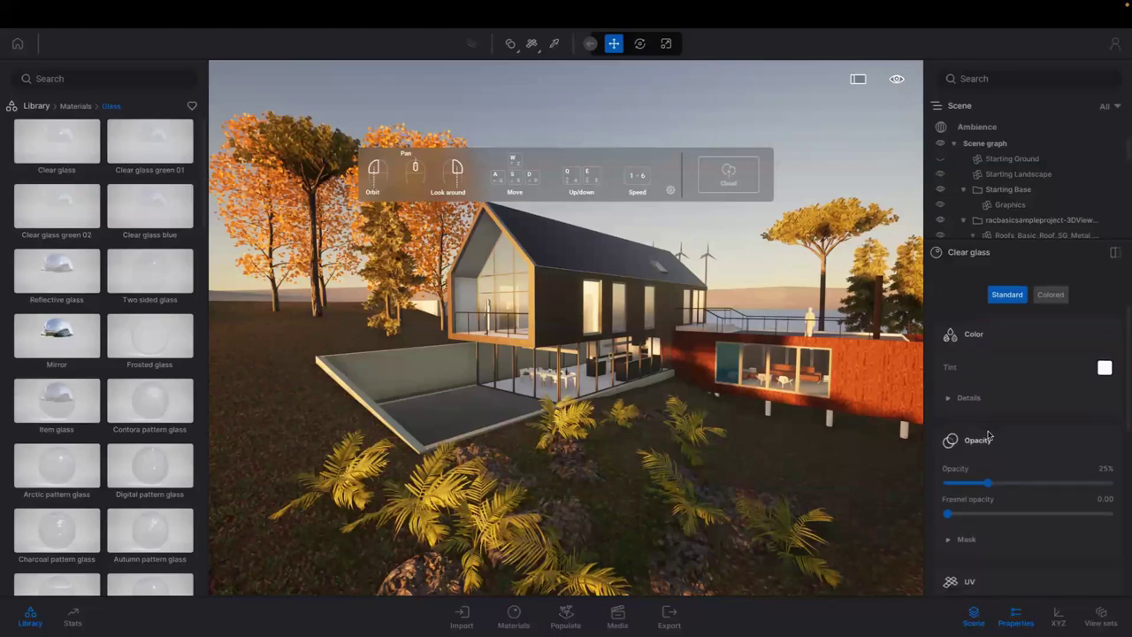
{"action": "left_click", "coordinate": [977, 128]}
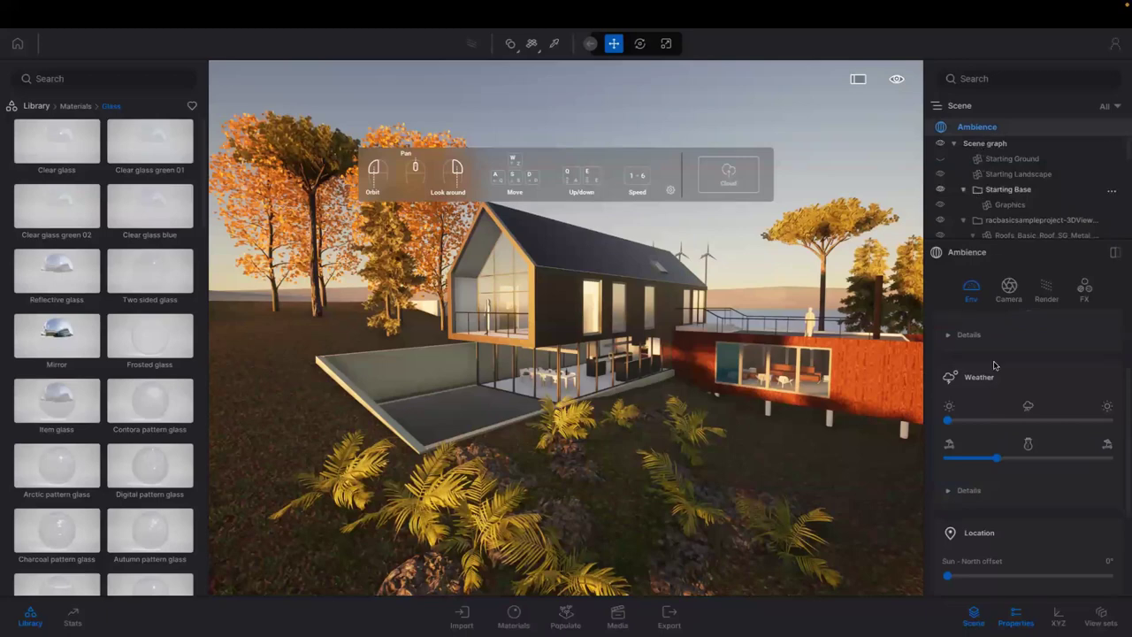
{"action": "scroll", "coordinate": [994, 382], "scroll_direction": "down", "scroll_amount": 3}
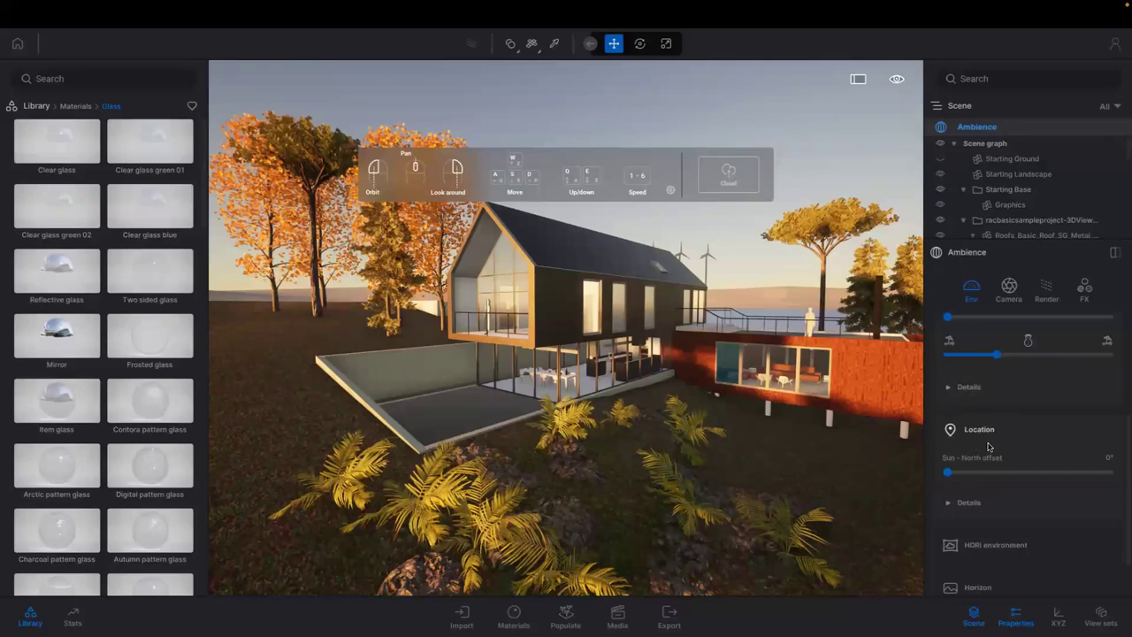
{"action": "scroll", "coordinate": [992, 445], "scroll_direction": "down", "scroll_amount": 1}
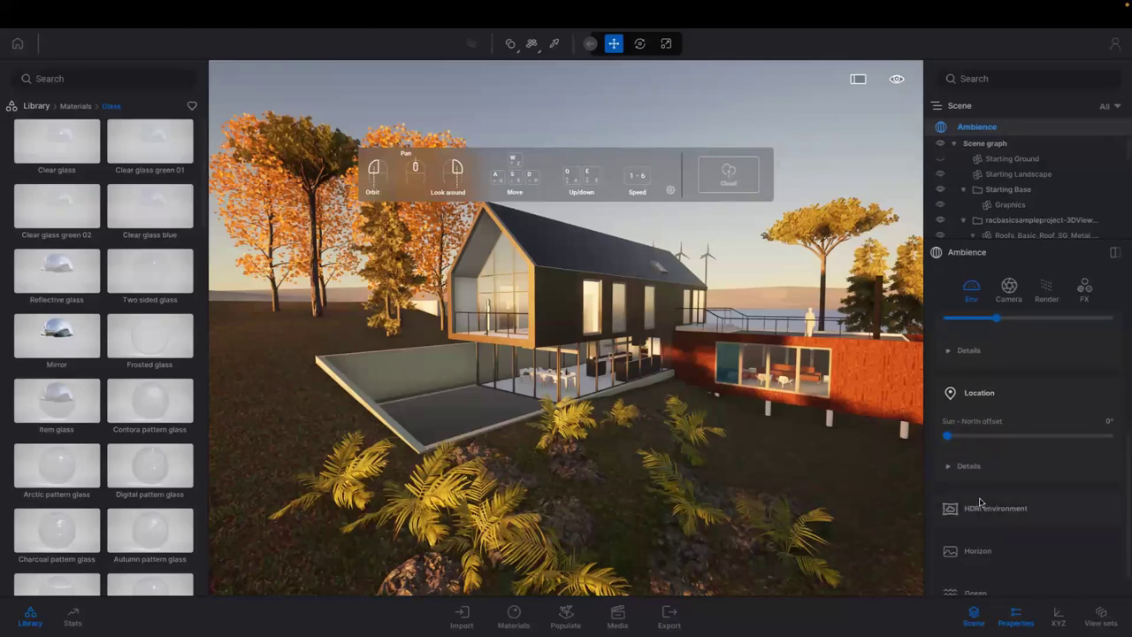
{"action": "scroll", "coordinate": [981, 502], "scroll_direction": "down", "scroll_amount": 1}
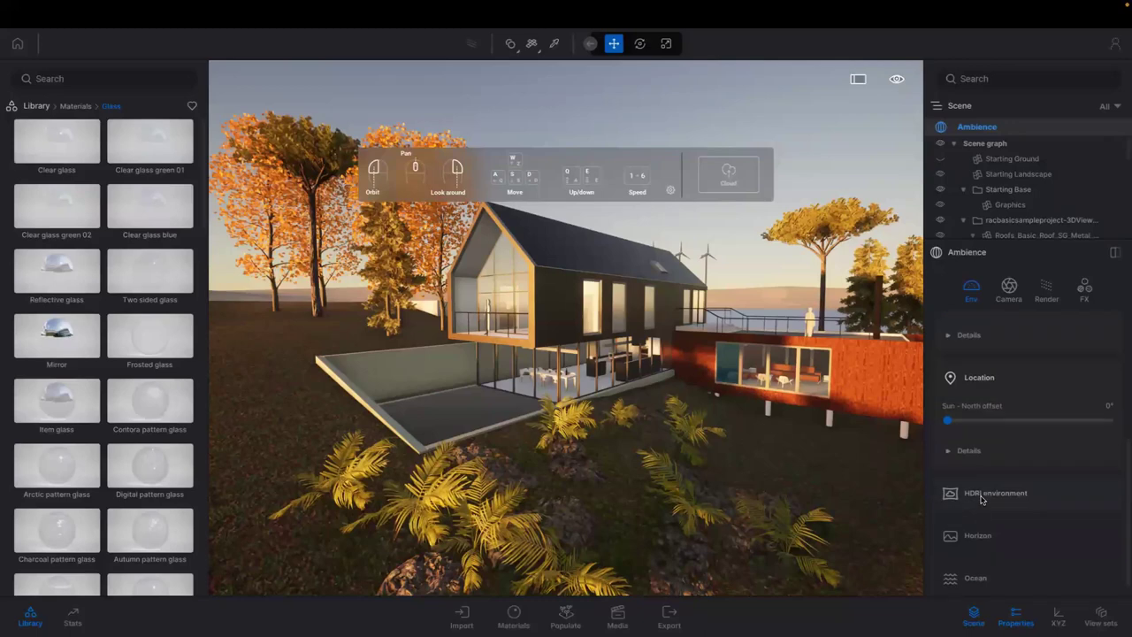
{"action": "left_click", "coordinate": [991, 497]}
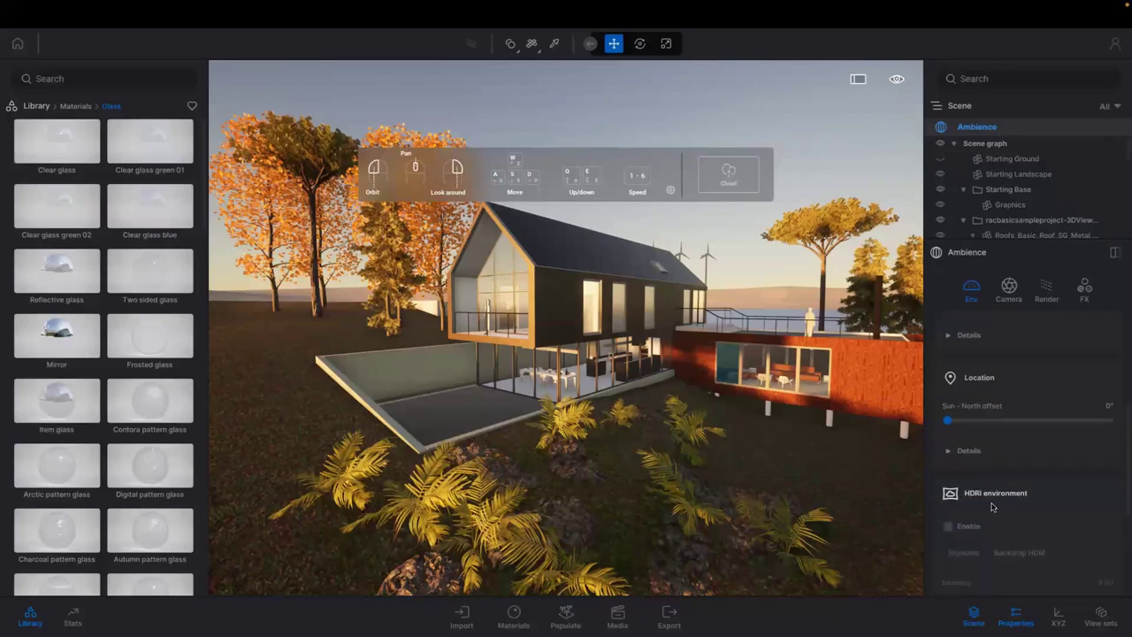
{"action": "scroll", "coordinate": [982, 500], "scroll_direction": "down", "scroll_amount": 2}
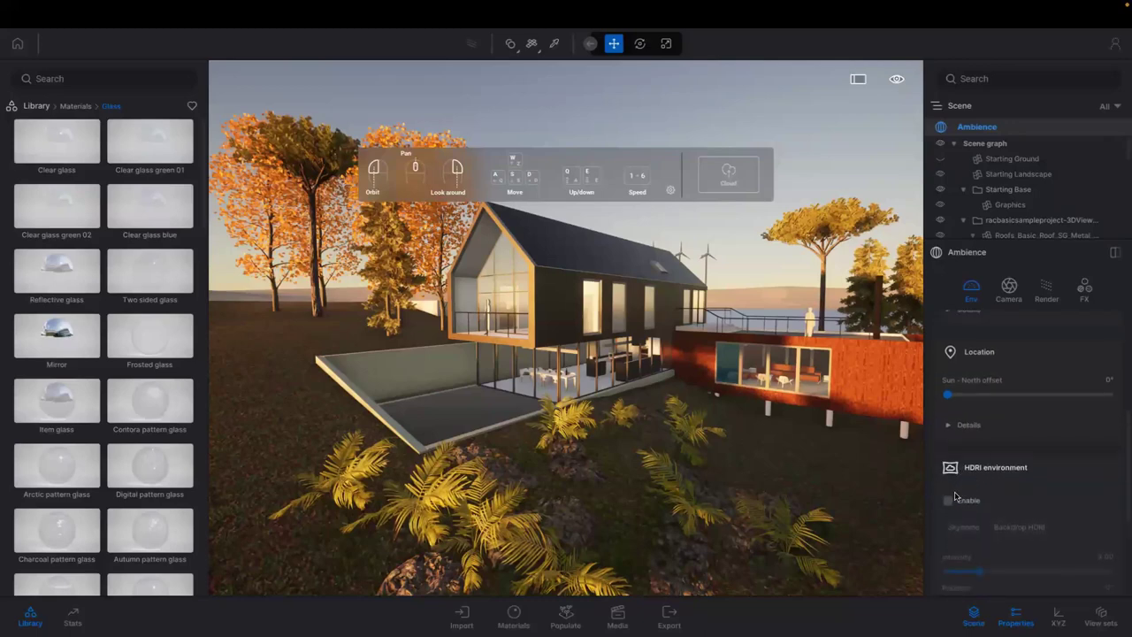
{"action": "scroll", "coordinate": [956, 497], "scroll_direction": "down", "scroll_amount": 1}
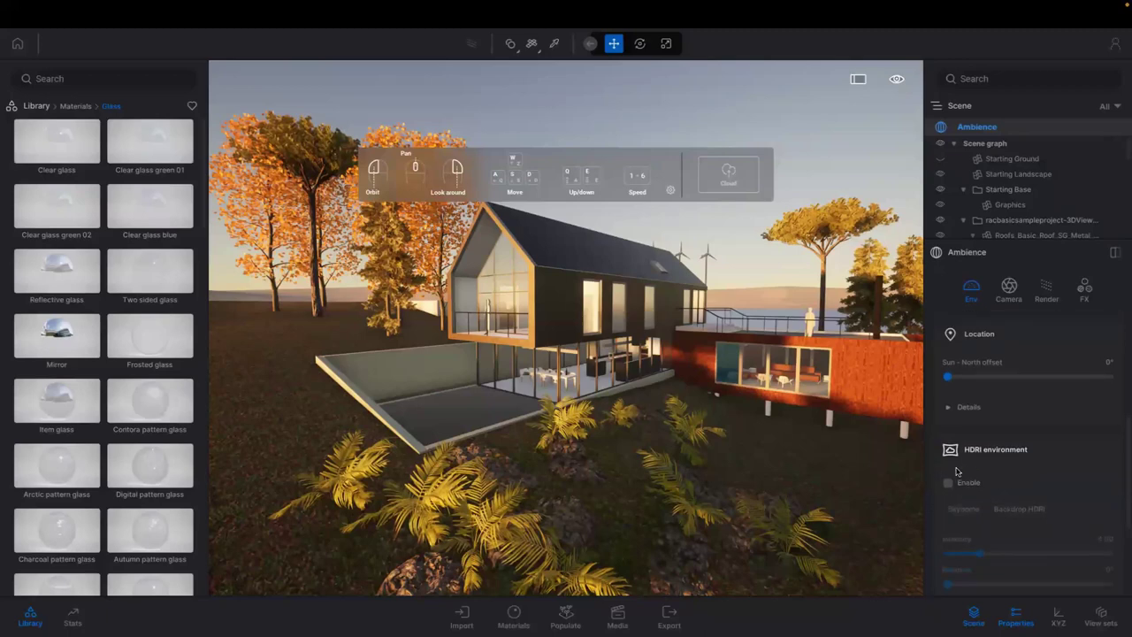
{"action": "scroll", "coordinate": [956, 474], "scroll_direction": "down", "scroll_amount": 1}
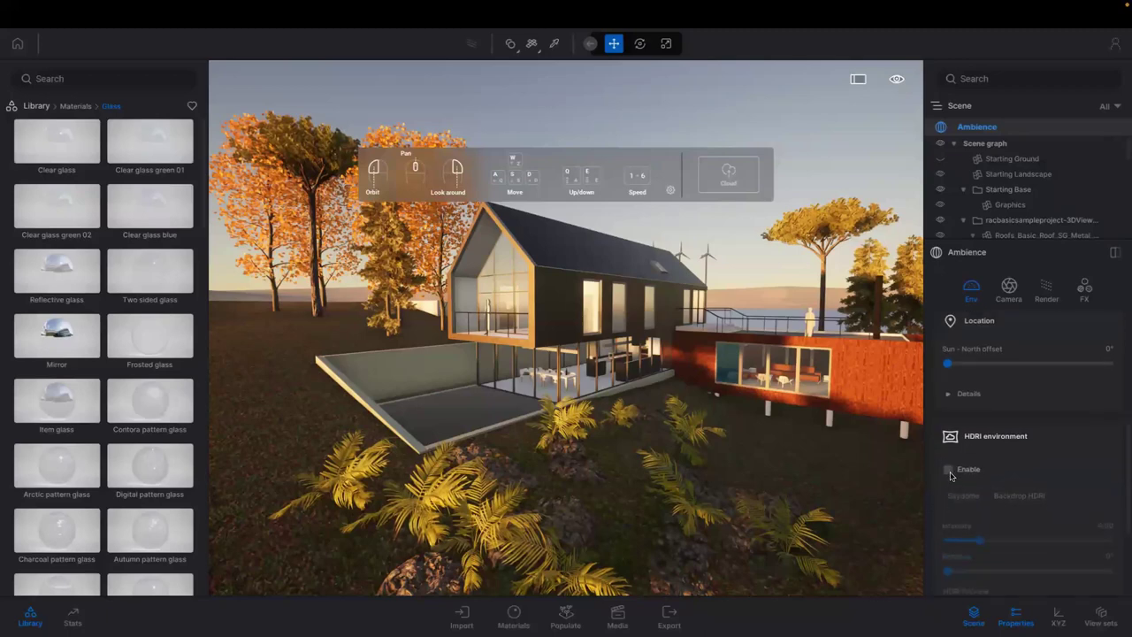
{"action": "left_click", "coordinate": [951, 476]}
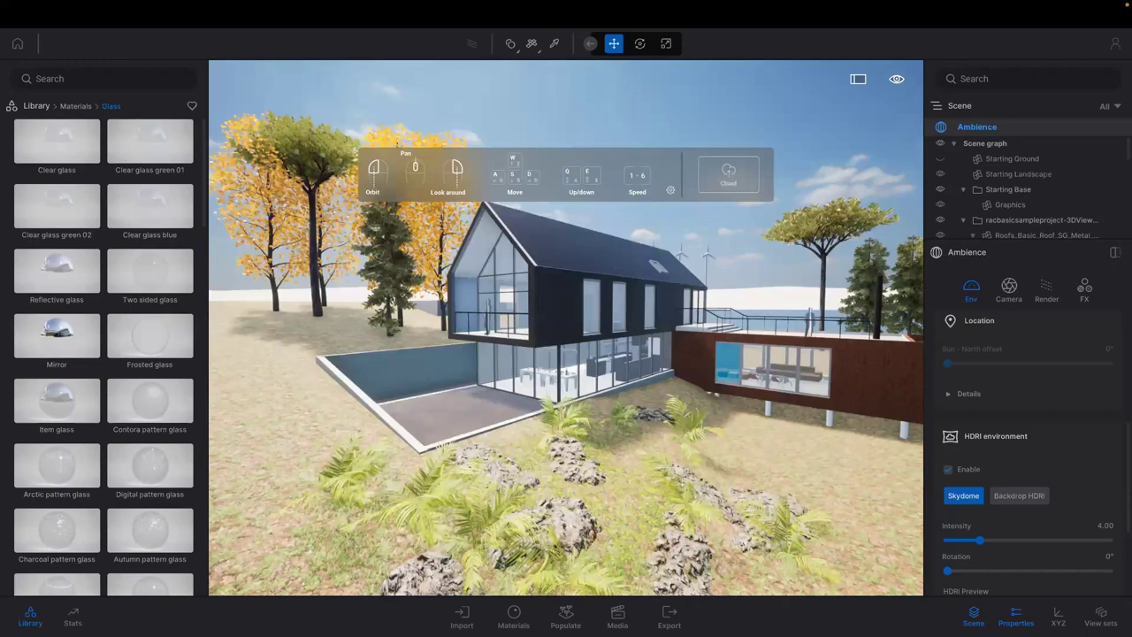
Step: Examine the house, trees and surrounding ground under the skydome lighting from farther away and closer up
{"action": "left_click_drag", "start_coordinate": [389, 258], "coordinate": [350, 286]}
{"action": "scroll", "coordinate": [363, 281], "scroll_direction": "down", "scroll_amount": 2}
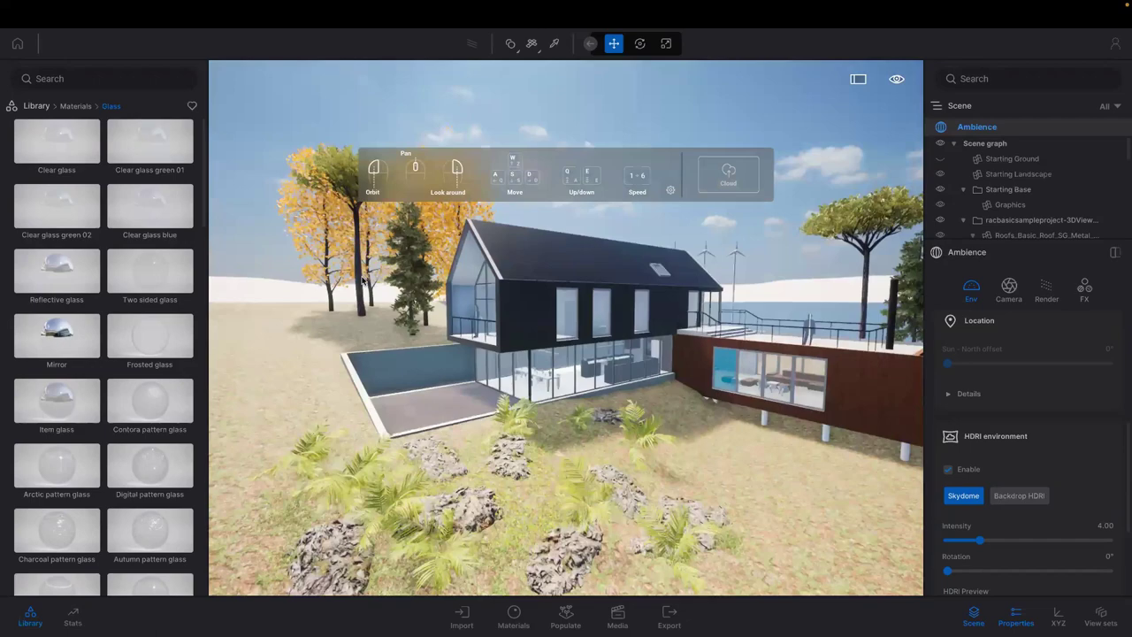
{"action": "scroll", "coordinate": [365, 281], "scroll_direction": "down", "scroll_amount": 2}
{"action": "scroll", "coordinate": [371, 276], "scroll_direction": "down", "scroll_amount": 2}
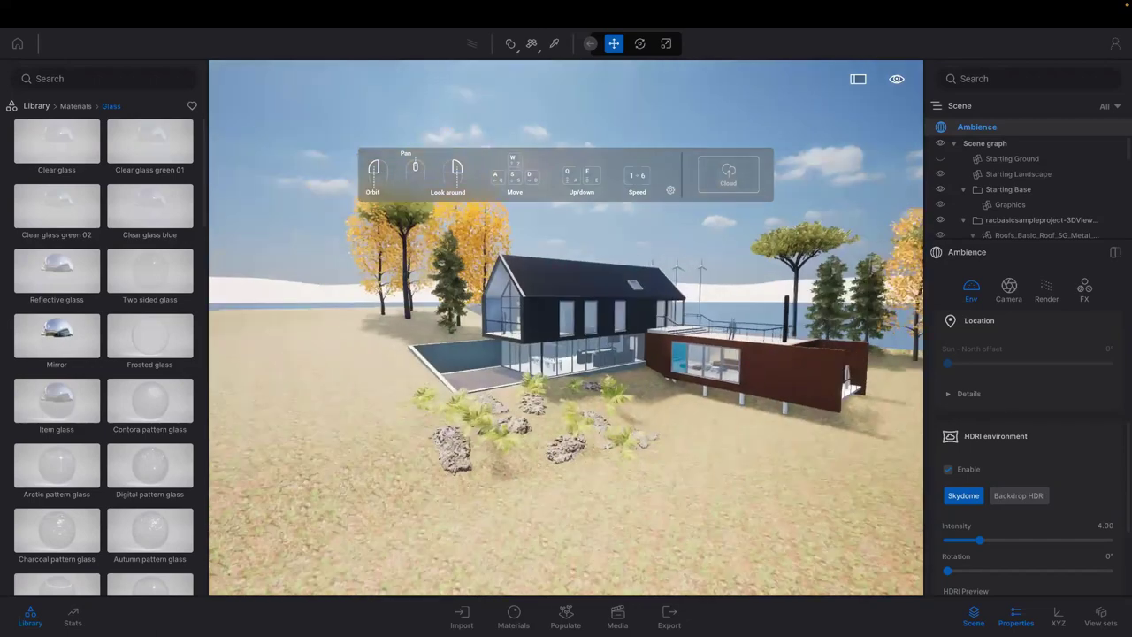
{"action": "mouse_move", "coordinate": [372, 277]}
{"action": "left_mouse_down"}
{"action": "mouse_move", "coordinate": [372, 246]}
{"action": "mouse_move", "coordinate": [327, 209]}
{"action": "mouse_move", "coordinate": [241, 245]}
{"action": "mouse_move", "coordinate": [434, 260]}
{"action": "mouse_move", "coordinate": [371, 270]}
{"action": "left_mouse_up"}
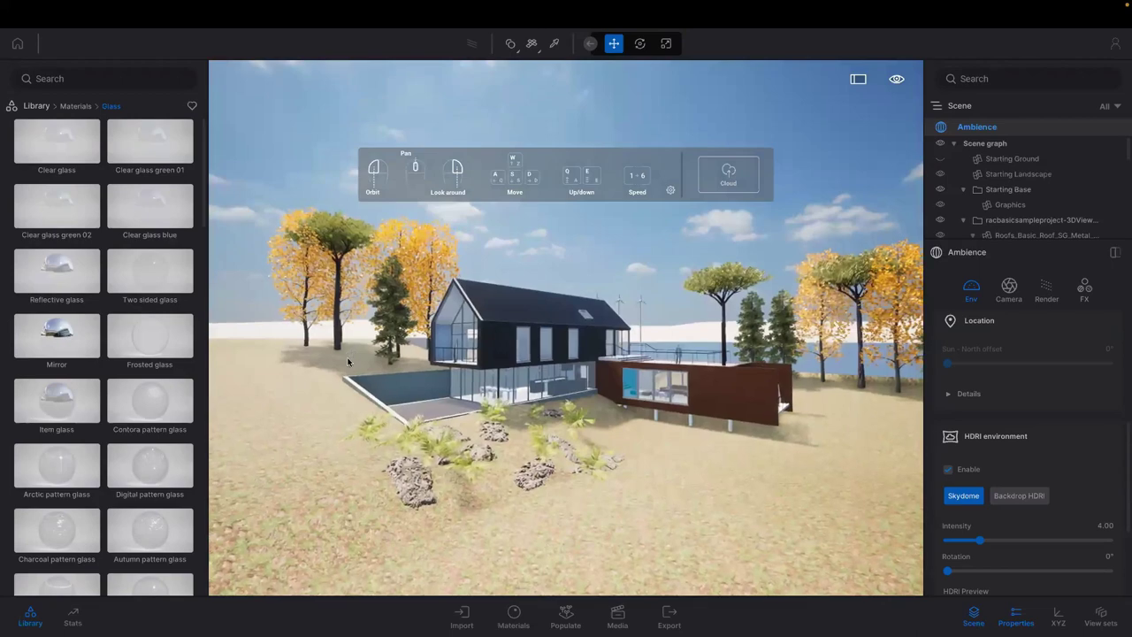
{"action": "scroll", "coordinate": [363, 365], "scroll_direction": "up", "scroll_amount": 2}
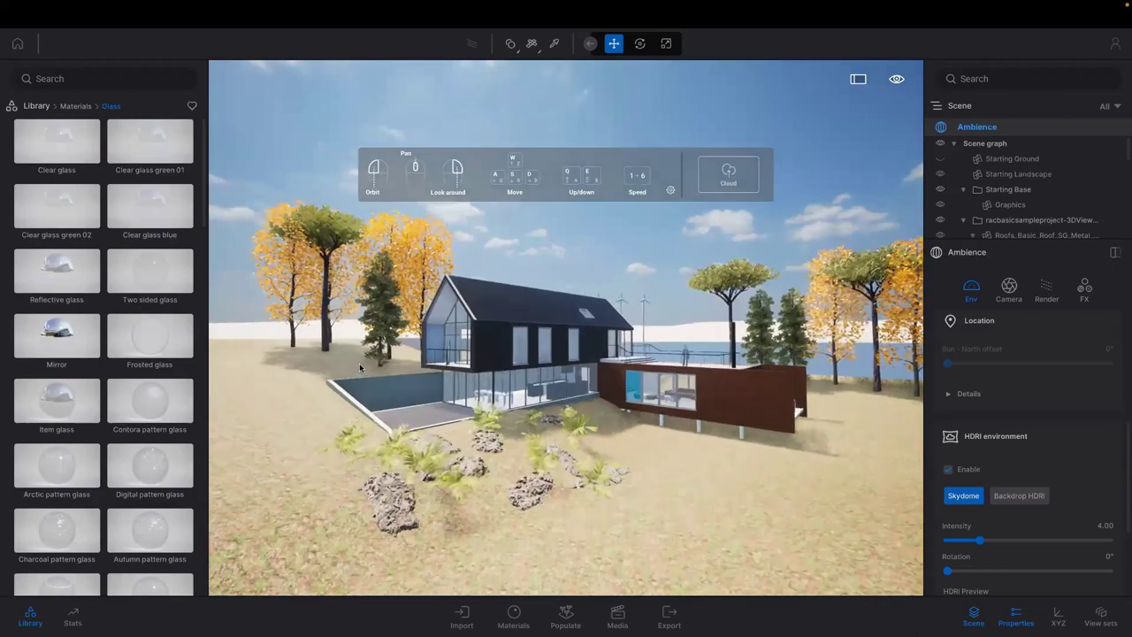
{"action": "scroll", "coordinate": [359, 363], "scroll_direction": "up", "scroll_amount": 2}
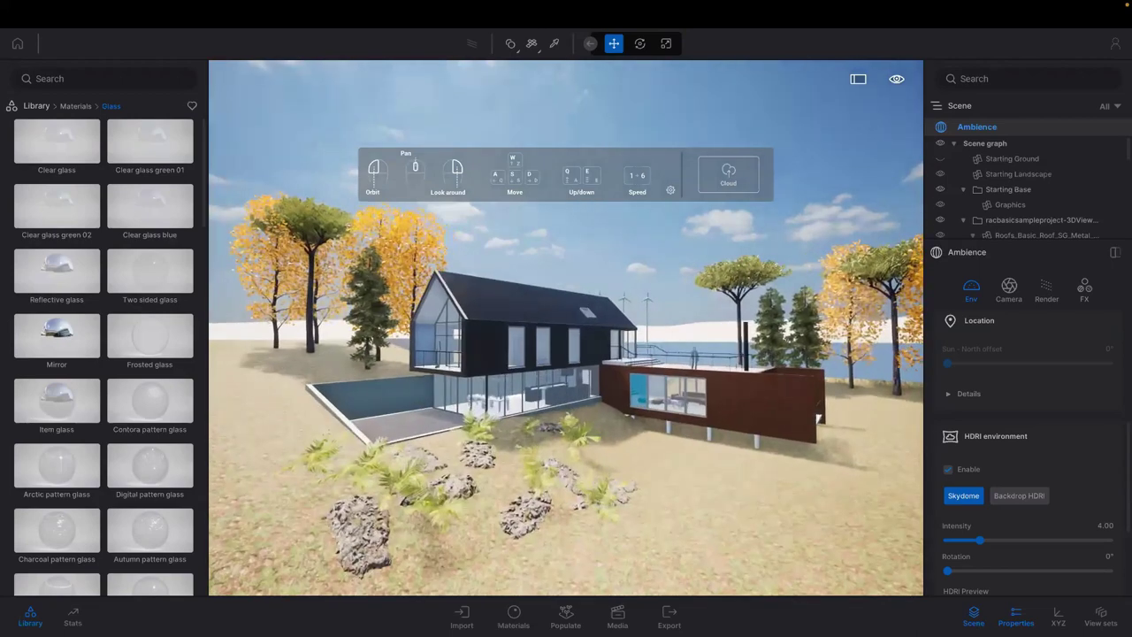
{"action": "scroll", "coordinate": [391, 352], "scroll_direction": "up", "scroll_amount": 2}
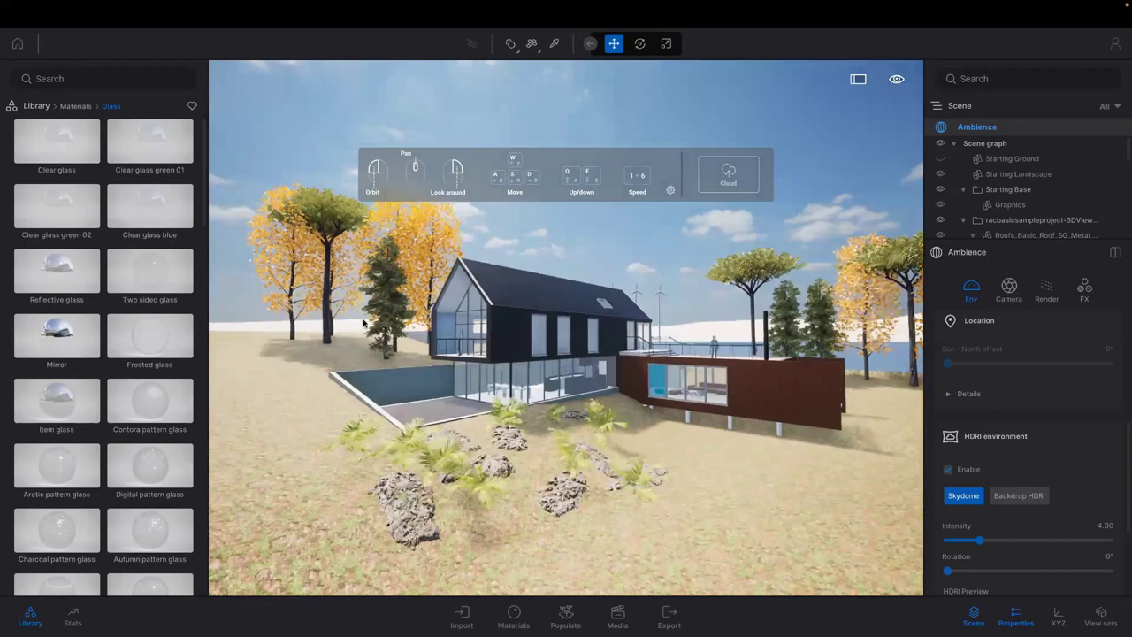
Step: Switch the HDRI environment from Skydome to Backdrop HDRI and view the house against it
{"action": "left_click", "coordinate": [1013, 496]}
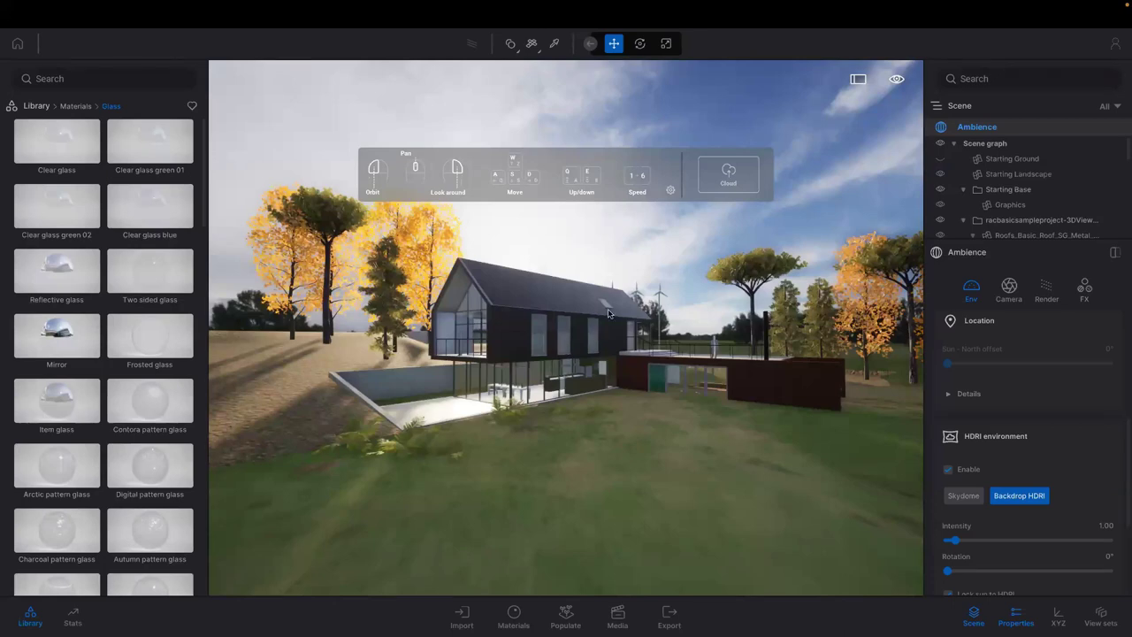
{"action": "scroll", "coordinate": [610, 303], "scroll_direction": "down", "scroll_amount": 1}
{"action": "left_click_drag", "start_coordinate": [611, 303], "coordinate": [438, 323]}
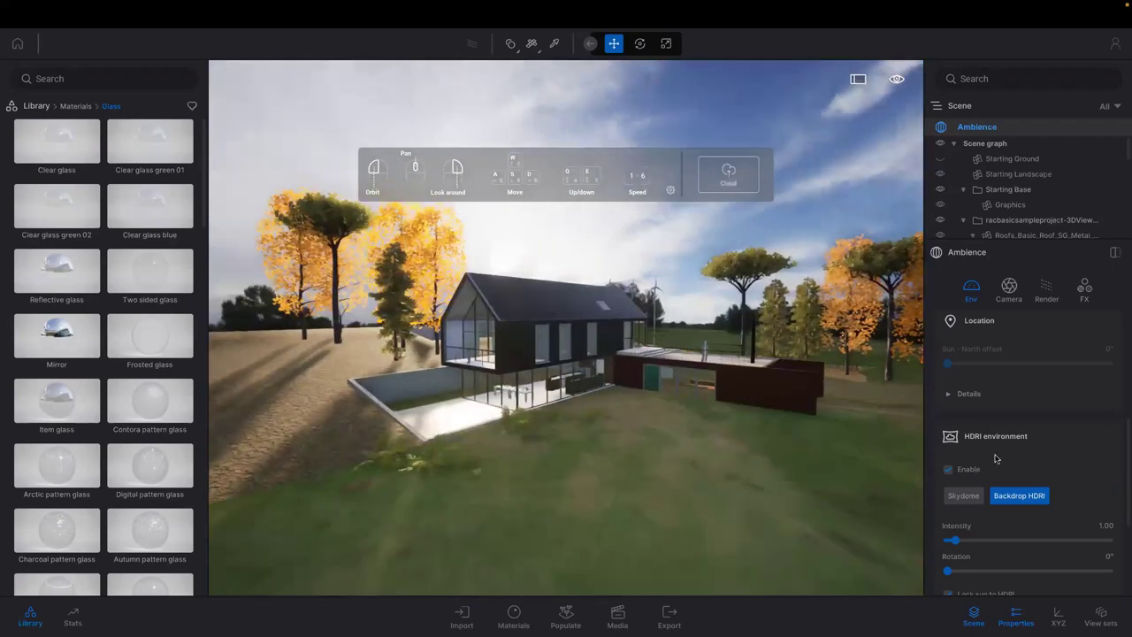
Step: Lower the HDRI backdrop's height offset to -2.7 m in its detailed positioning settings
{"action": "scroll", "coordinate": [996, 458], "scroll_direction": "down", "scroll_amount": 2}
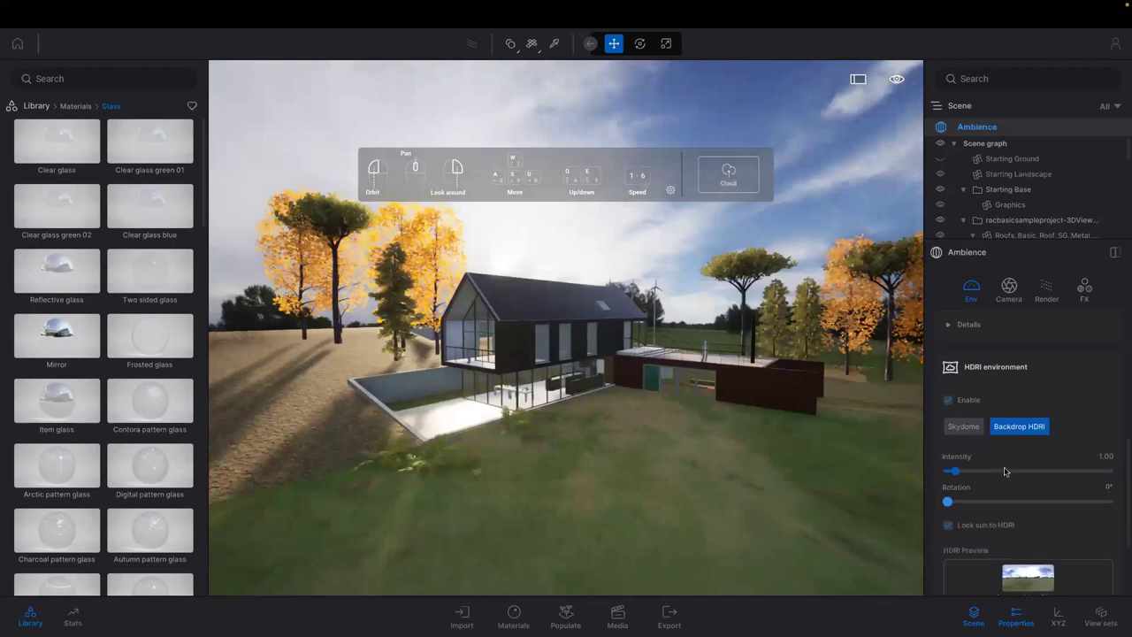
{"action": "scroll", "coordinate": [991, 487], "scroll_direction": "down", "scroll_amount": 2}
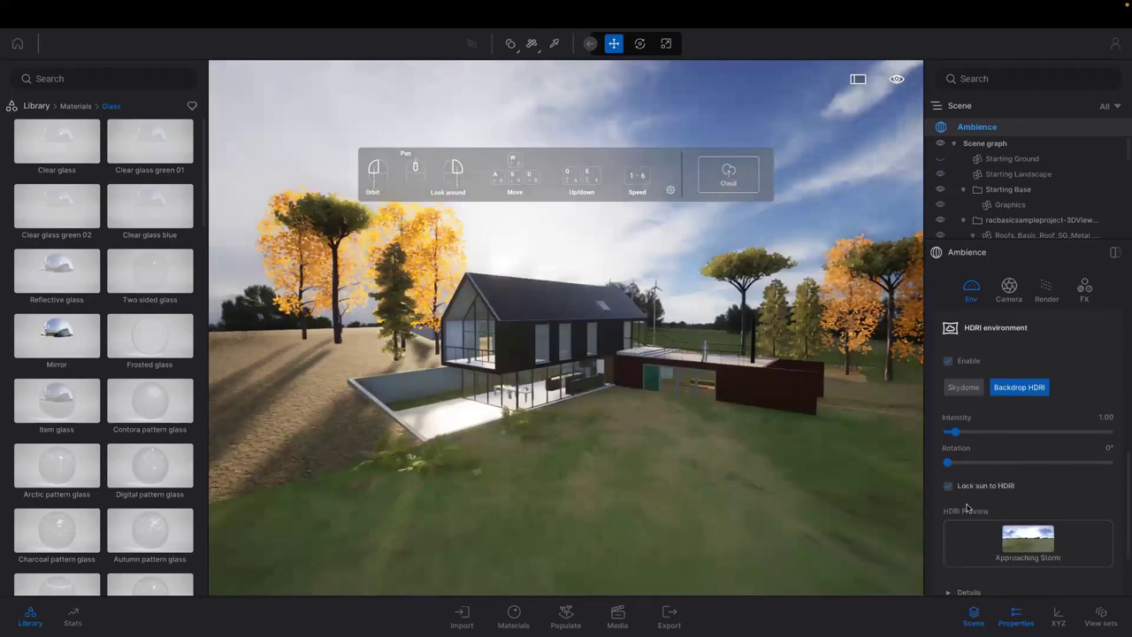
{"action": "scroll", "coordinate": [967, 504], "scroll_direction": "down", "scroll_amount": 3}
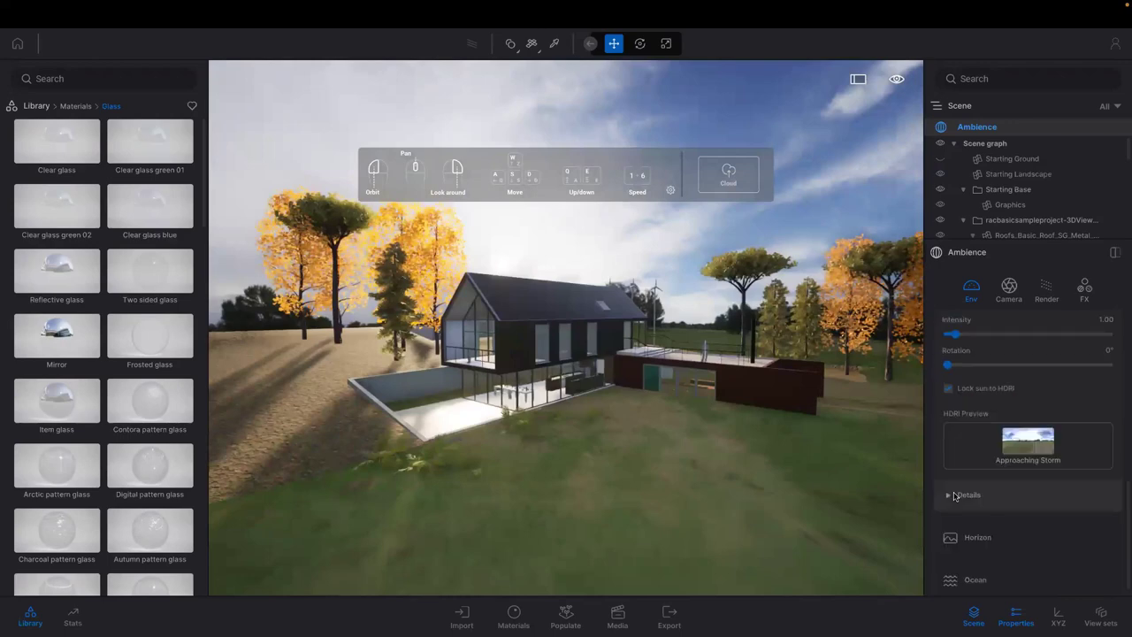
{"action": "left_click", "coordinate": [956, 495]}
{"action": "scroll", "coordinate": [973, 506], "scroll_direction": "down", "scroll_amount": 1}
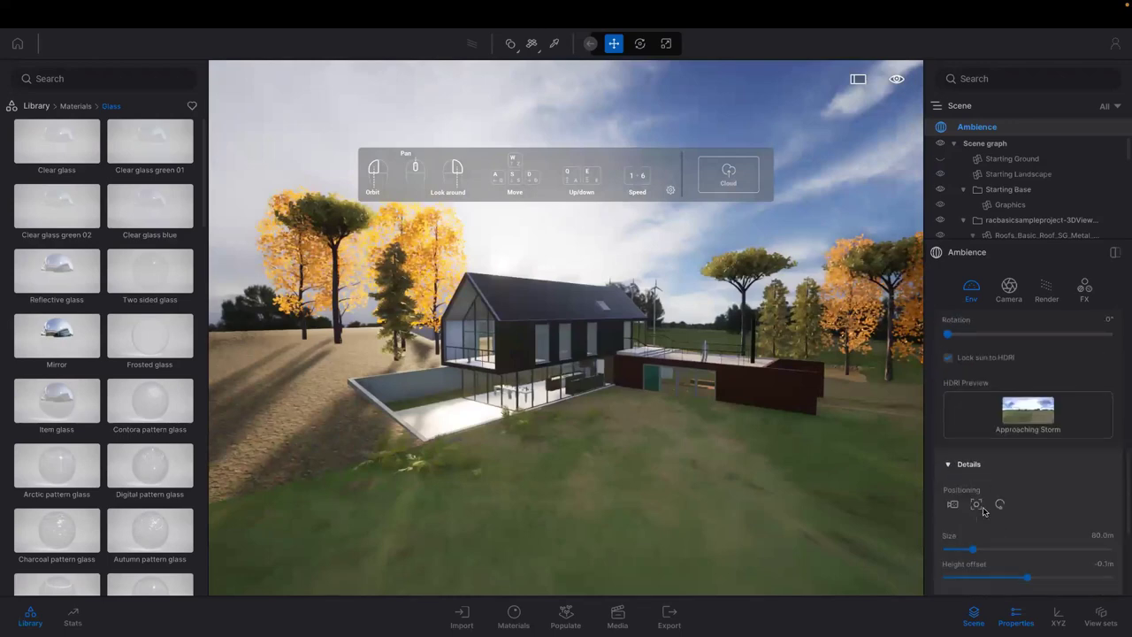
{"action": "scroll", "coordinate": [982, 538], "scroll_direction": "down", "scroll_amount": 1}
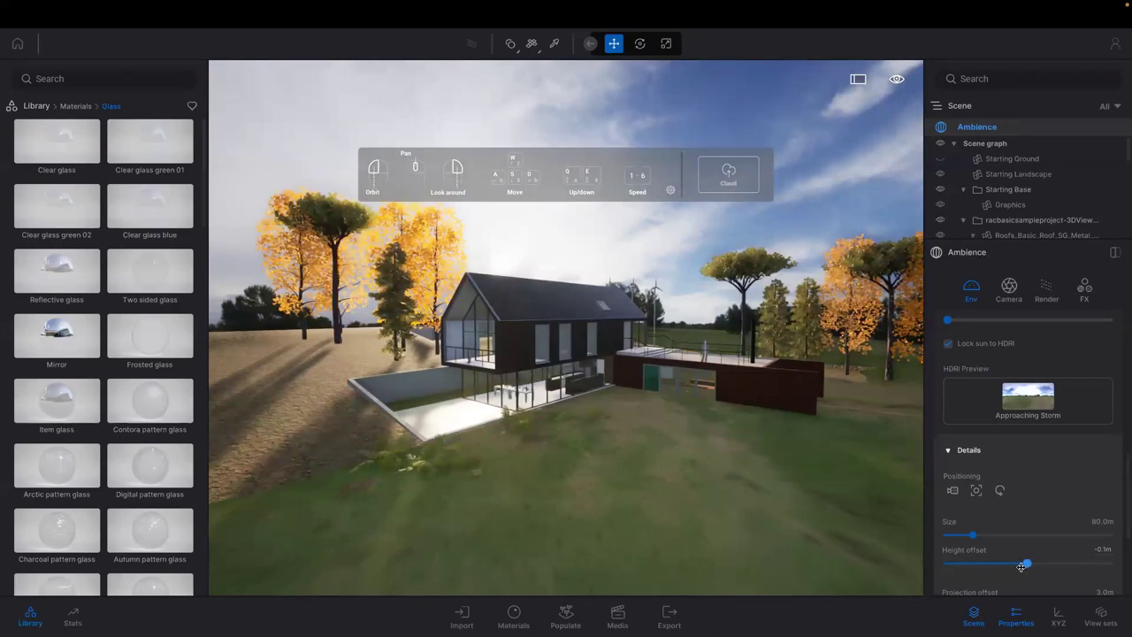
{"action": "mouse_move", "coordinate": [1024, 563]}
{"action": "left_mouse_down"}
{"action": "mouse_move", "coordinate": [998, 564]}
{"action": "mouse_move", "coordinate": [1018, 561]}
{"action": "mouse_move", "coordinate": [1008, 557]}
{"action": "left_mouse_up"}
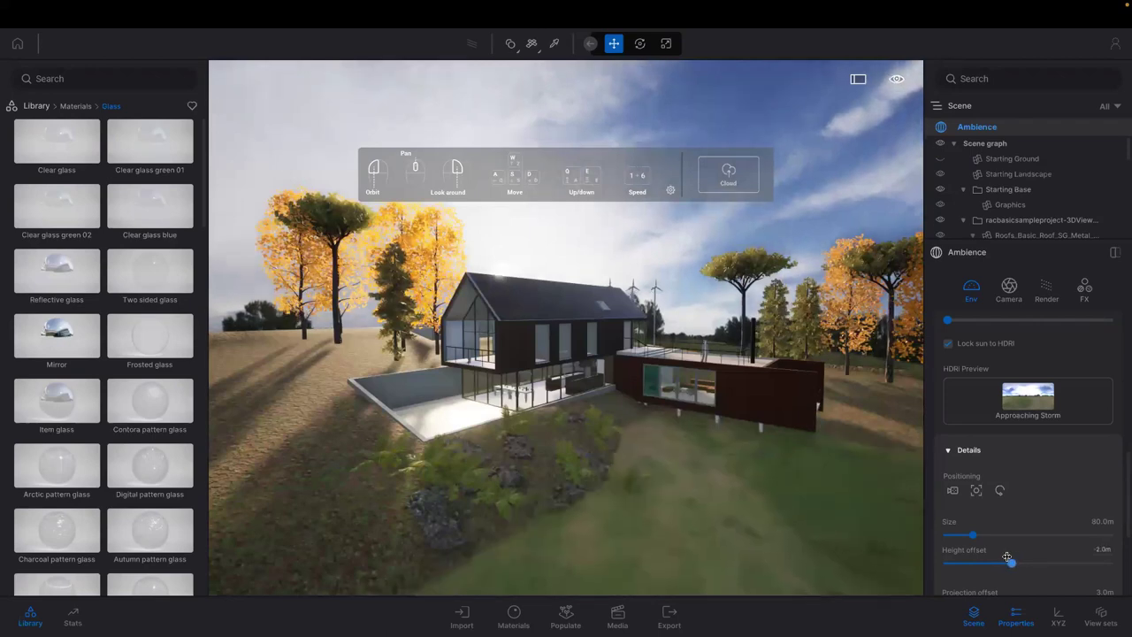
{"action": "left_click", "coordinate": [1007, 554]}
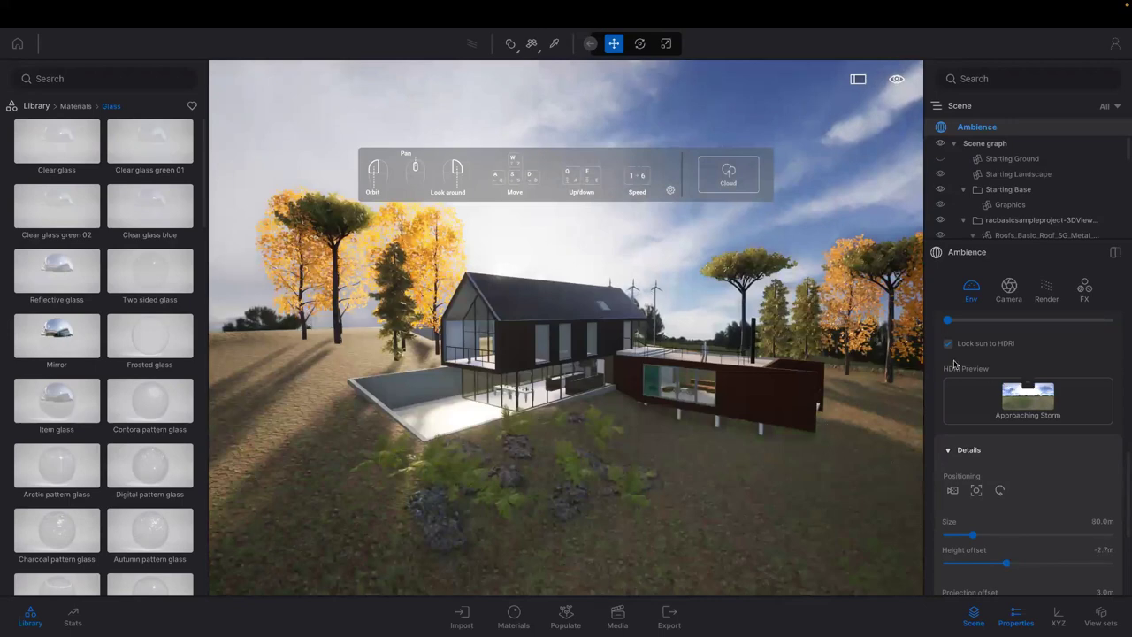
Step: Apply a night scene from the favourite HDRI environments in the library as the backdrop
{"action": "left_click", "coordinate": [37, 106]}
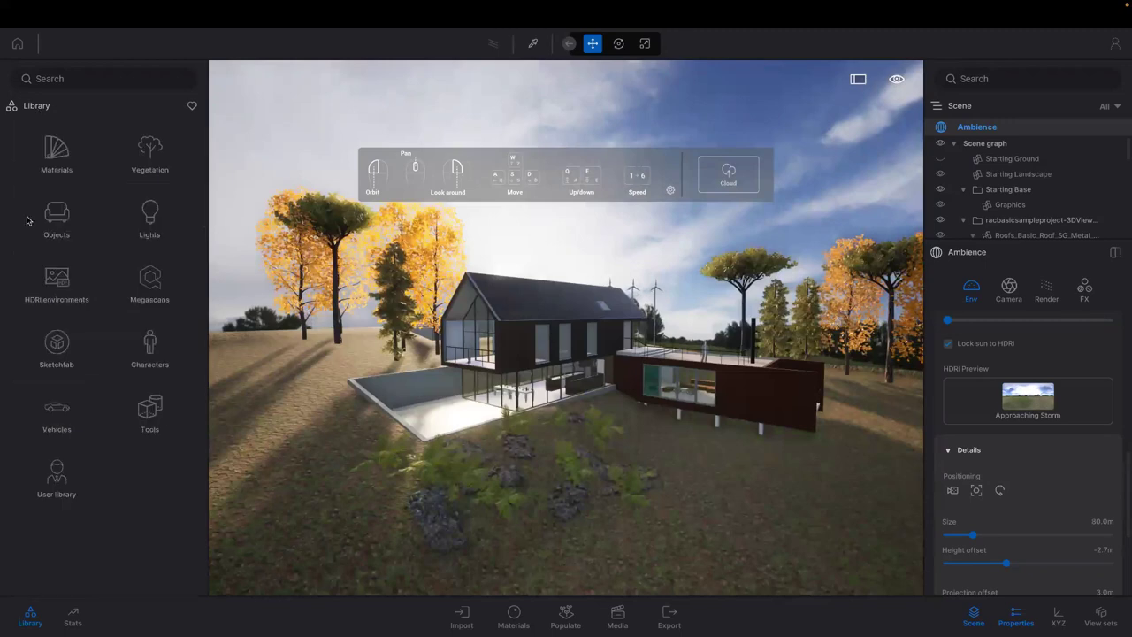
{"action": "left_click", "coordinate": [62, 277]}
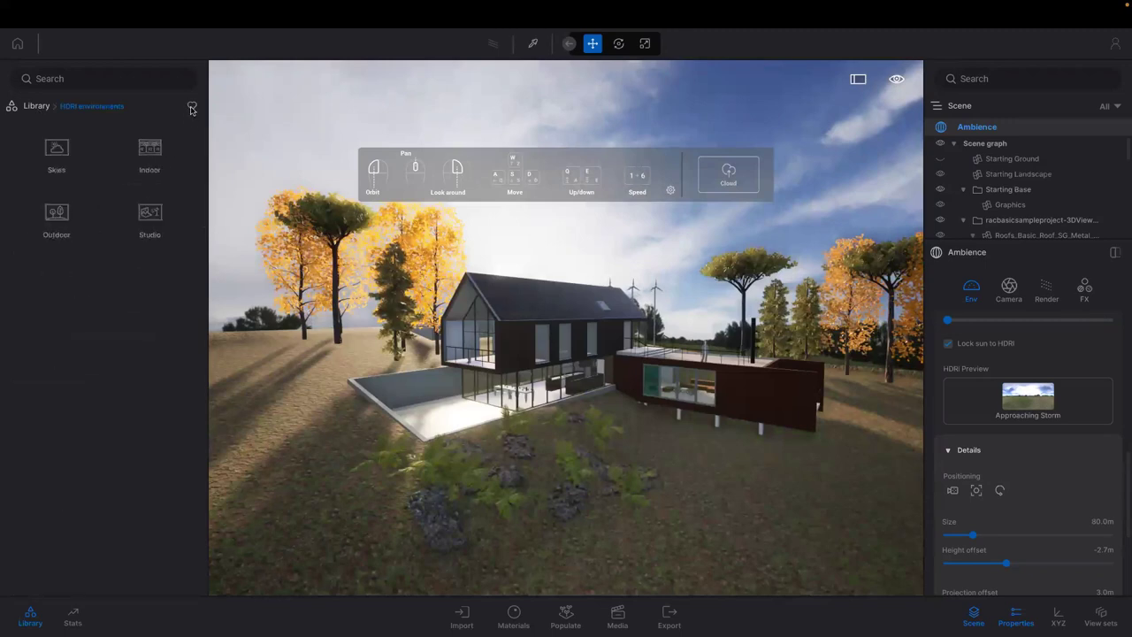
{"action": "left_click", "coordinate": [72, 161]}
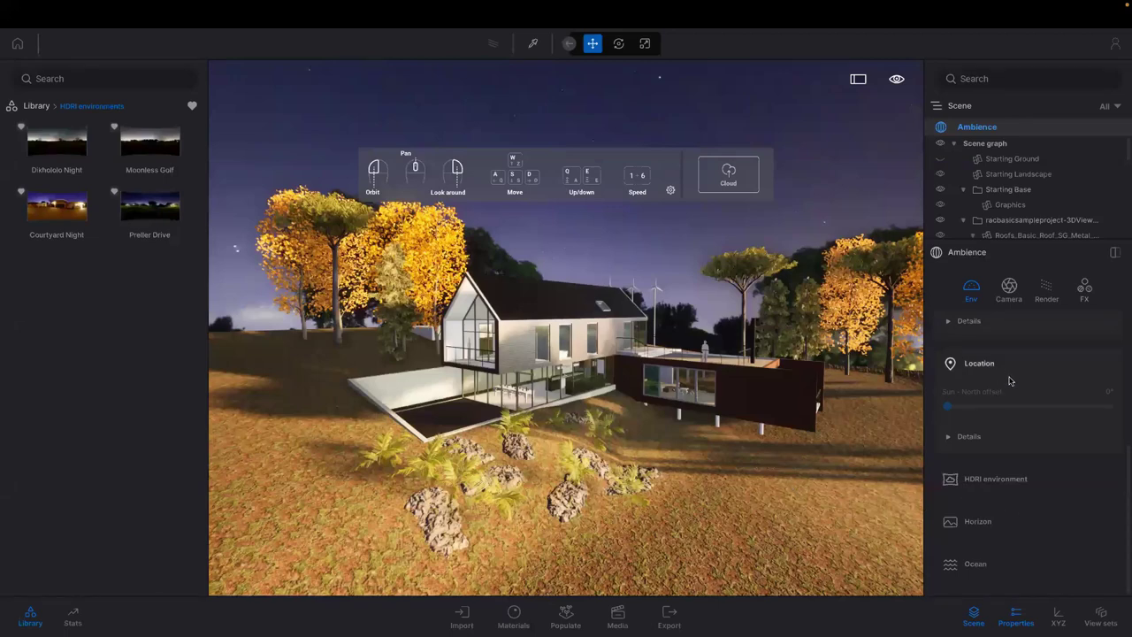
Step: Review the Ambience location, weather and global lighting settings and open the camera settings
{"action": "scroll", "coordinate": [1010, 380], "scroll_direction": "up", "scroll_amount": 2}
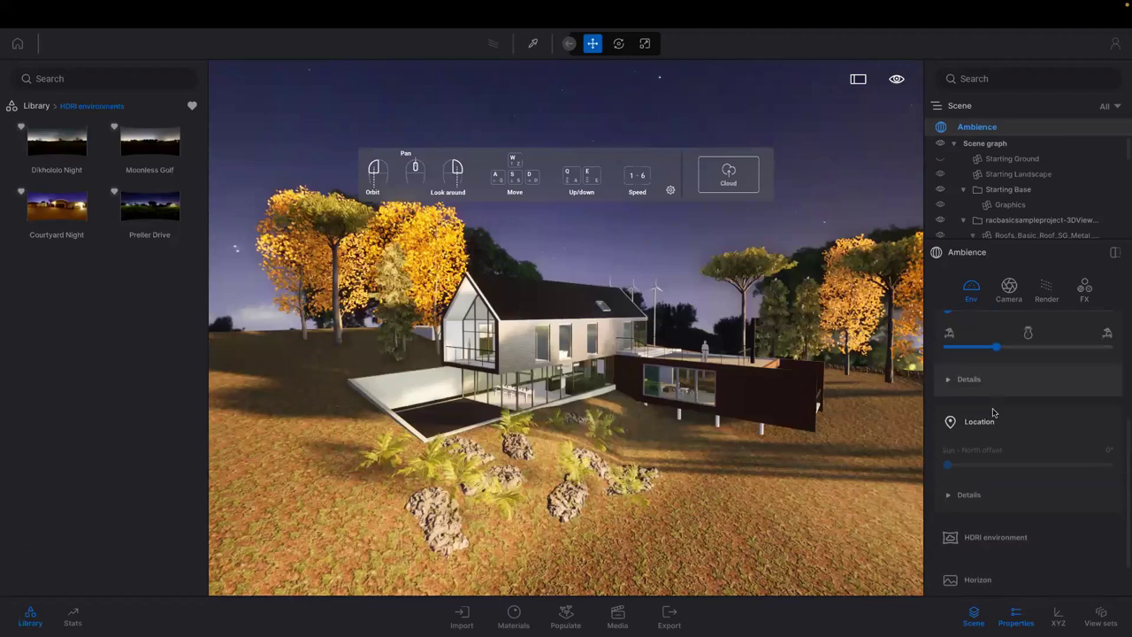
{"action": "scroll", "coordinate": [994, 412], "scroll_direction": "up", "scroll_amount": 7}
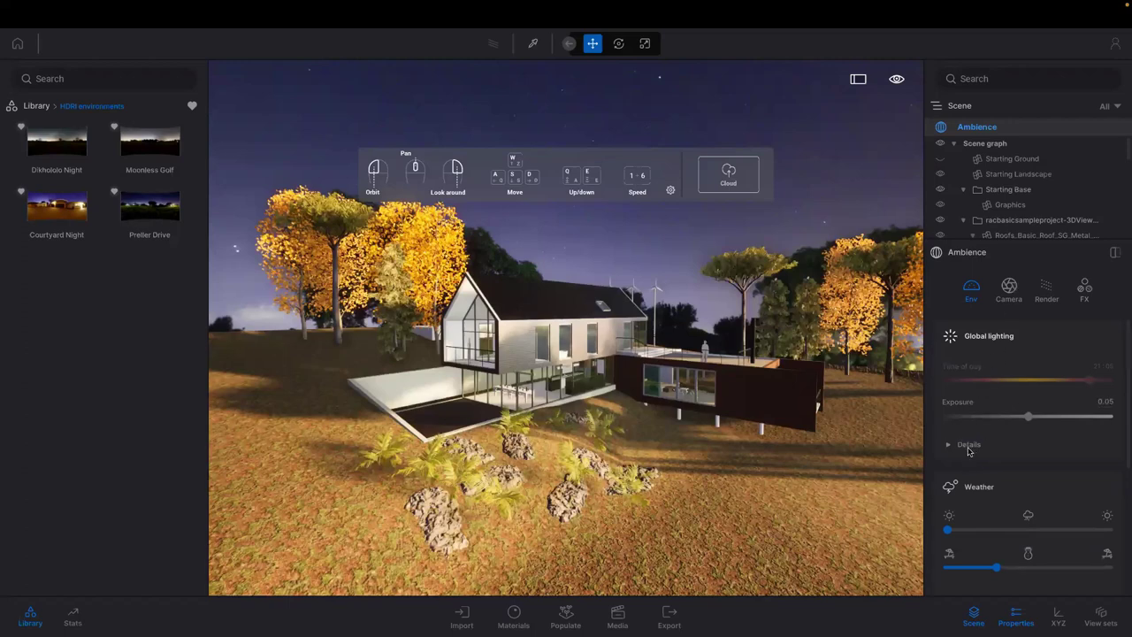
{"action": "scroll", "coordinate": [971, 455], "scroll_direction": "down", "scroll_amount": 3}
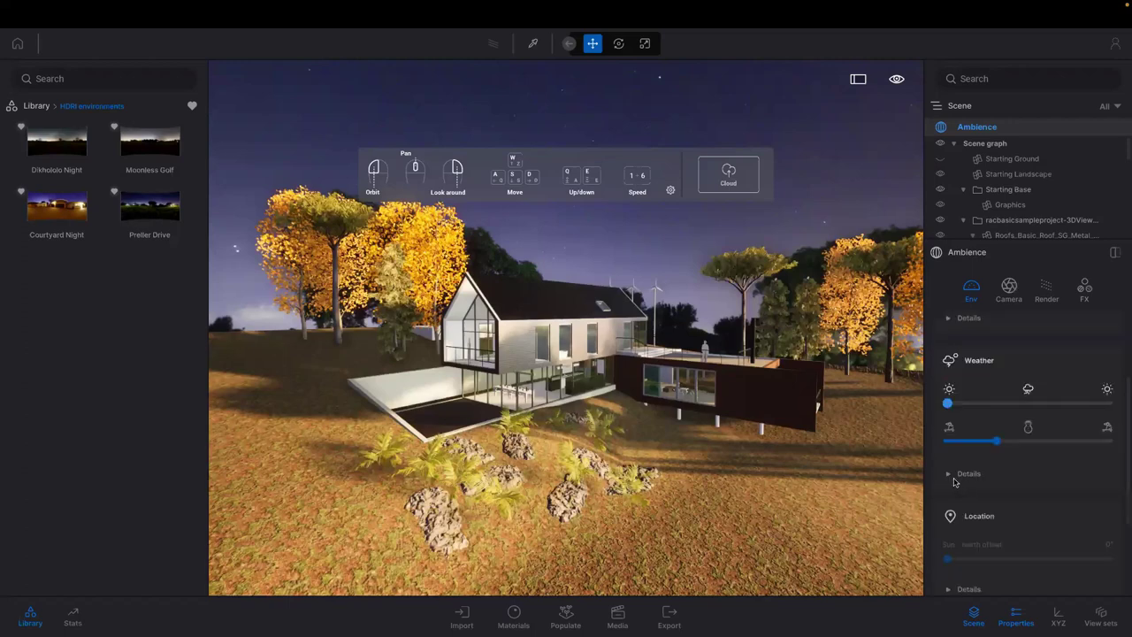
{"action": "scroll", "coordinate": [979, 463], "scroll_direction": "up", "scroll_amount": 2}
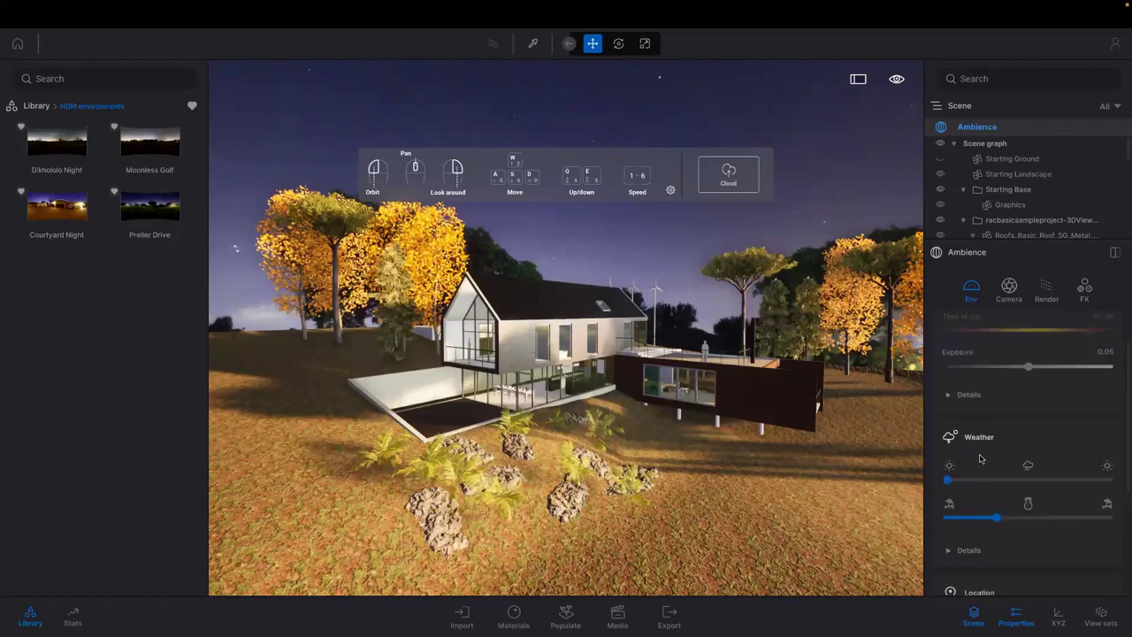
{"action": "scroll", "coordinate": [966, 464], "scroll_direction": "up", "scroll_amount": 1}
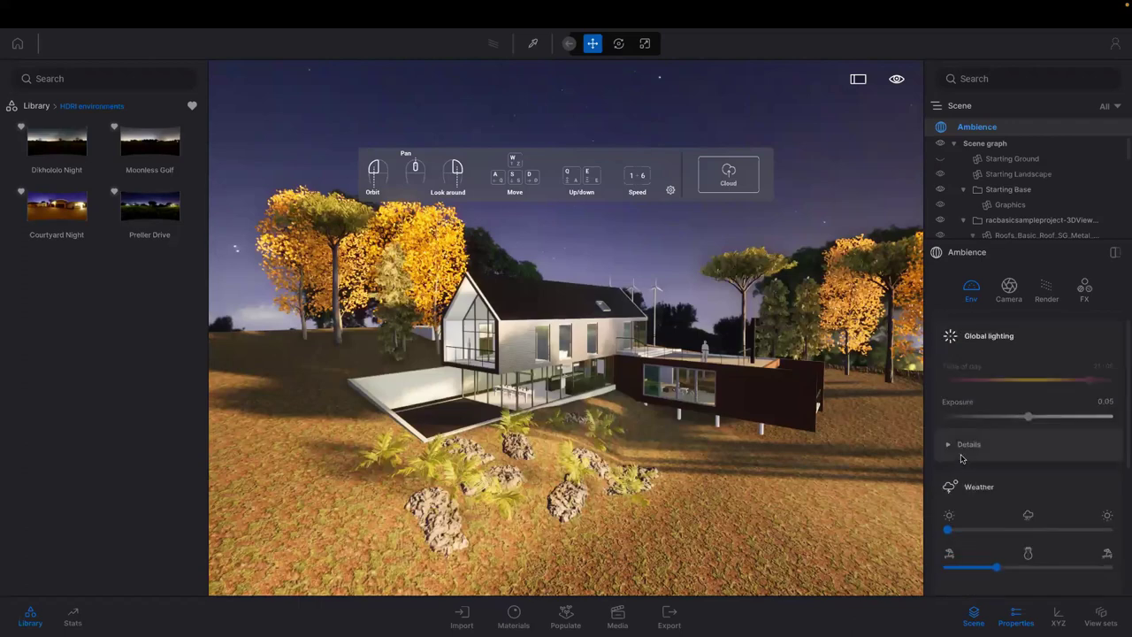
{"action": "left_click", "coordinate": [963, 457]}
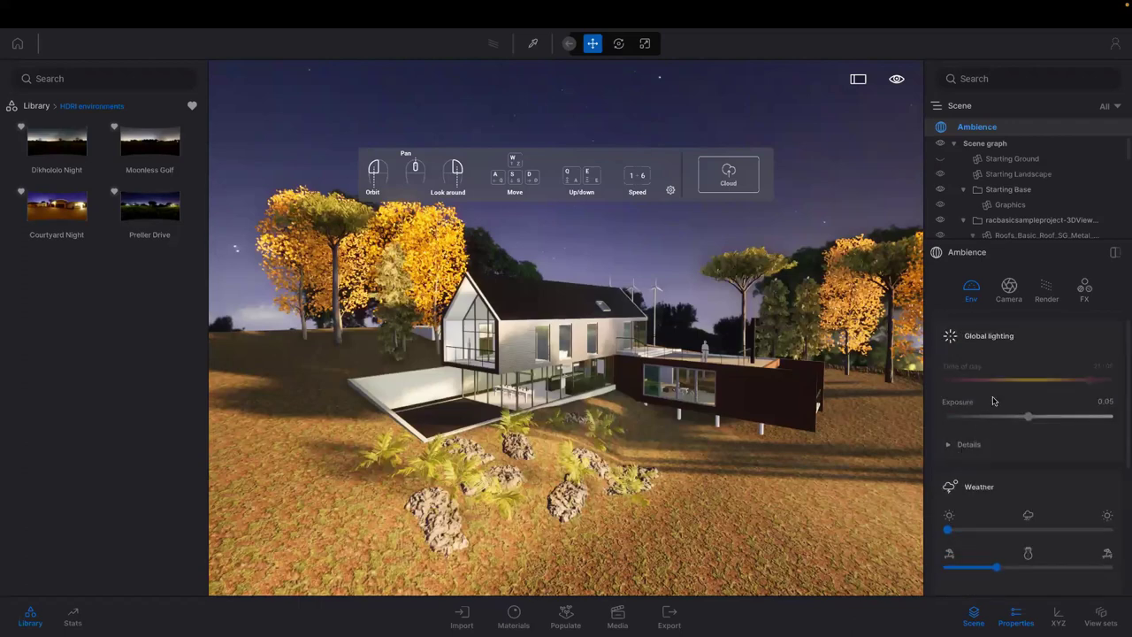
{"action": "left_click", "coordinate": [1006, 301]}
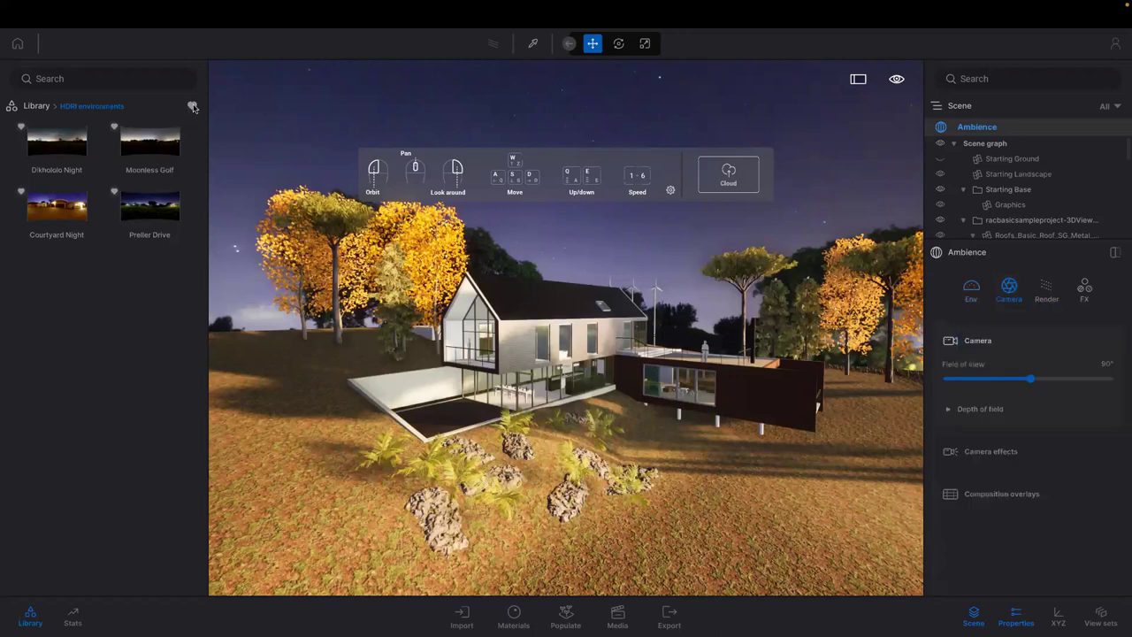
Step: Return the library to its main categories and switch the Ambience HDRI environment to Skydome
{"action": "left_click", "coordinate": [34, 107]}
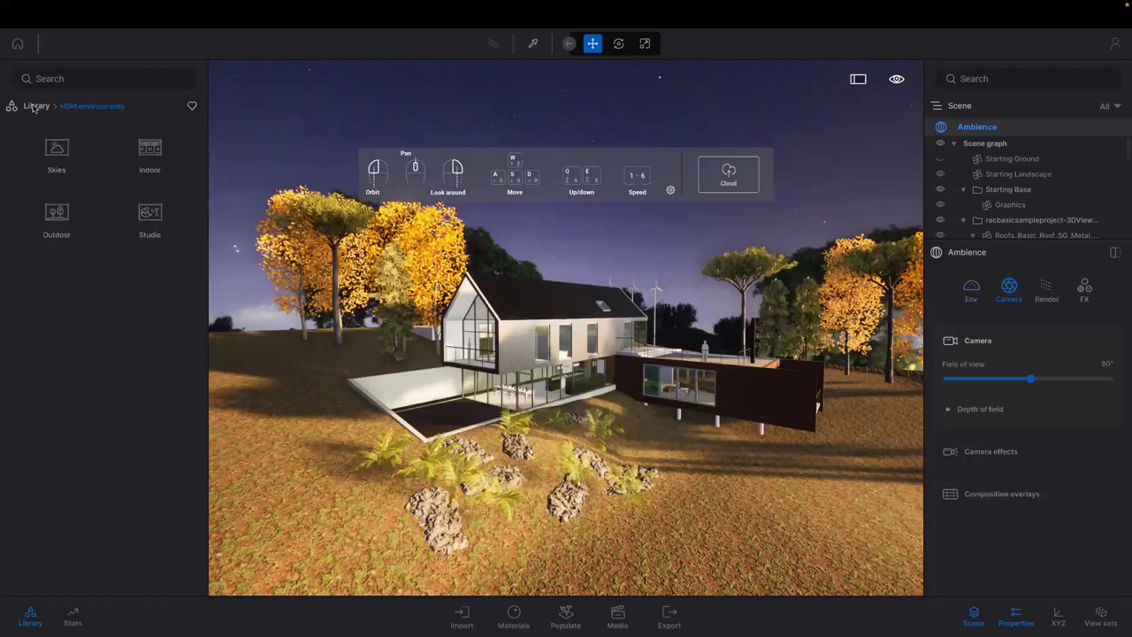
{"action": "left_click", "coordinate": [972, 286]}
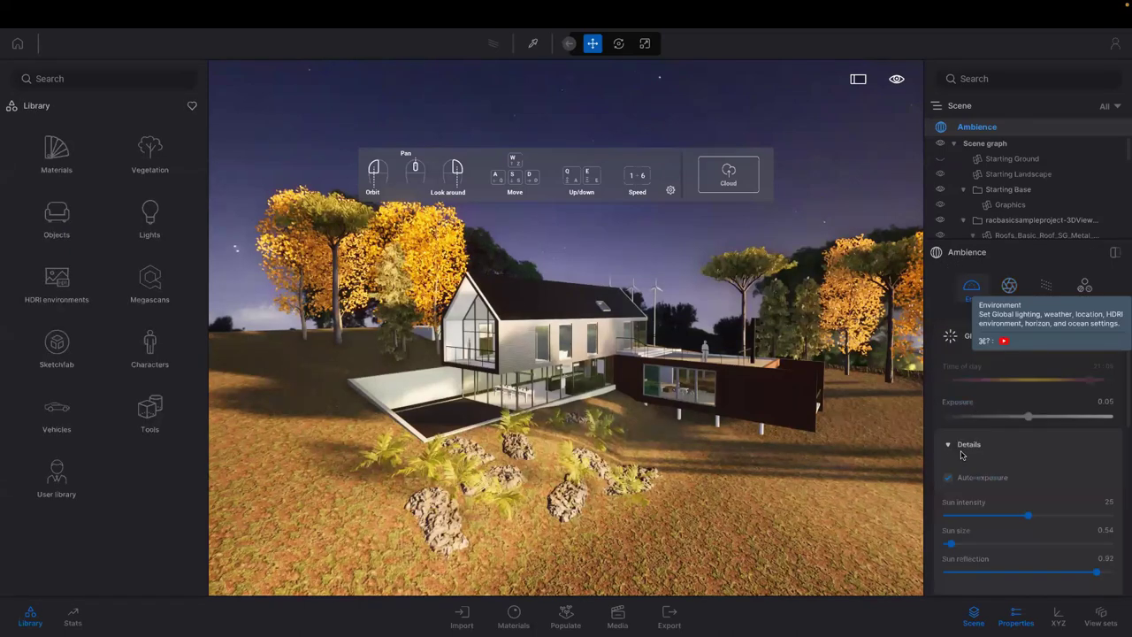
{"action": "scroll", "coordinate": [1017, 439], "scroll_direction": "down", "scroll_amount": 1}
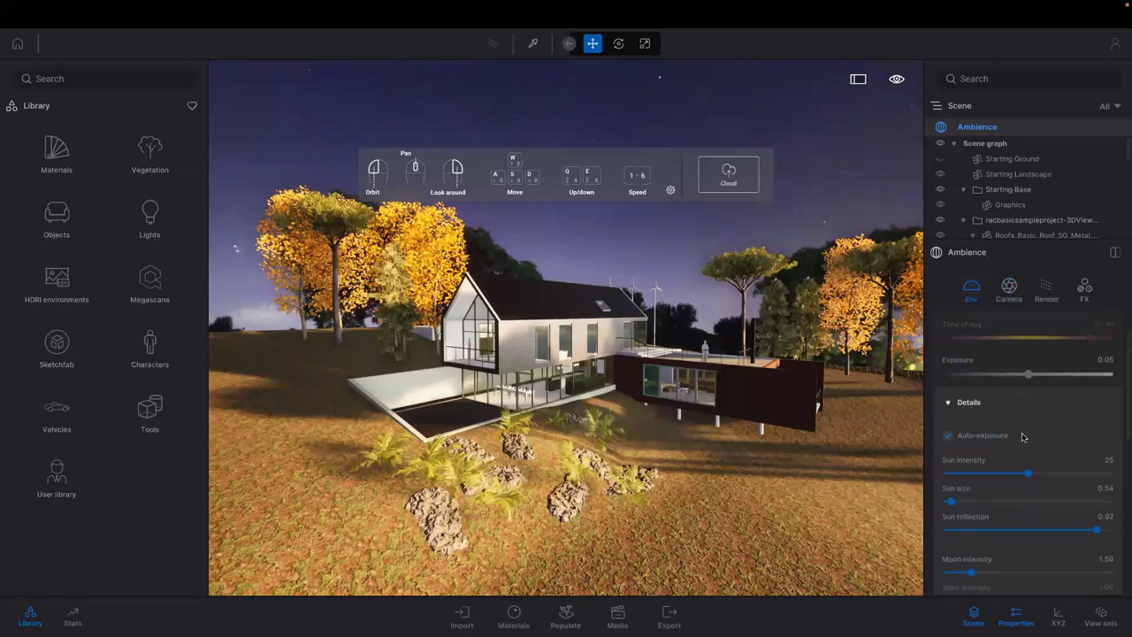
{"action": "scroll", "coordinate": [1004, 446], "scroll_direction": "down", "scroll_amount": 2}
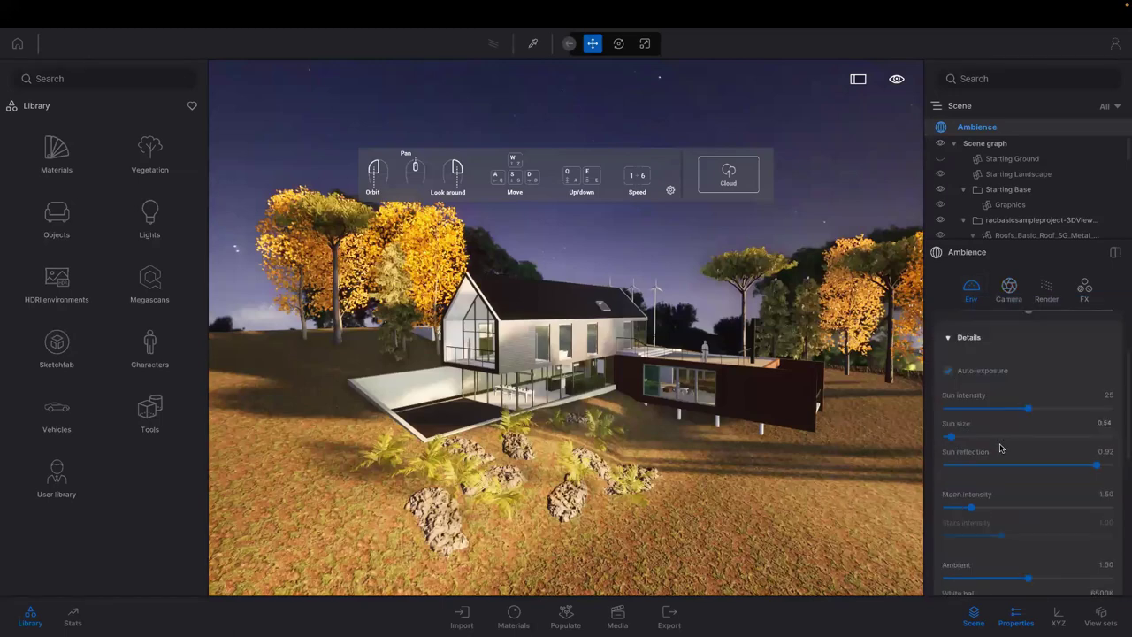
{"action": "scroll", "coordinate": [1001, 449], "scroll_direction": "down", "scroll_amount": 2}
{"action": "scroll", "coordinate": [1001, 447], "scroll_direction": "down", "scroll_amount": 3}
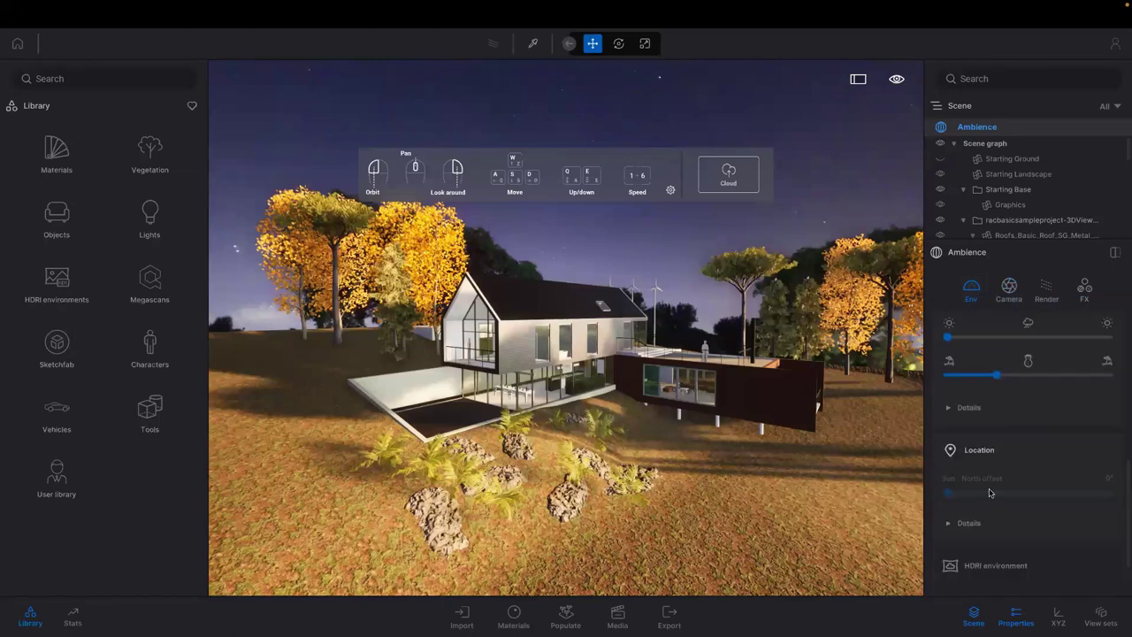
{"action": "left_click", "coordinate": [989, 483]}
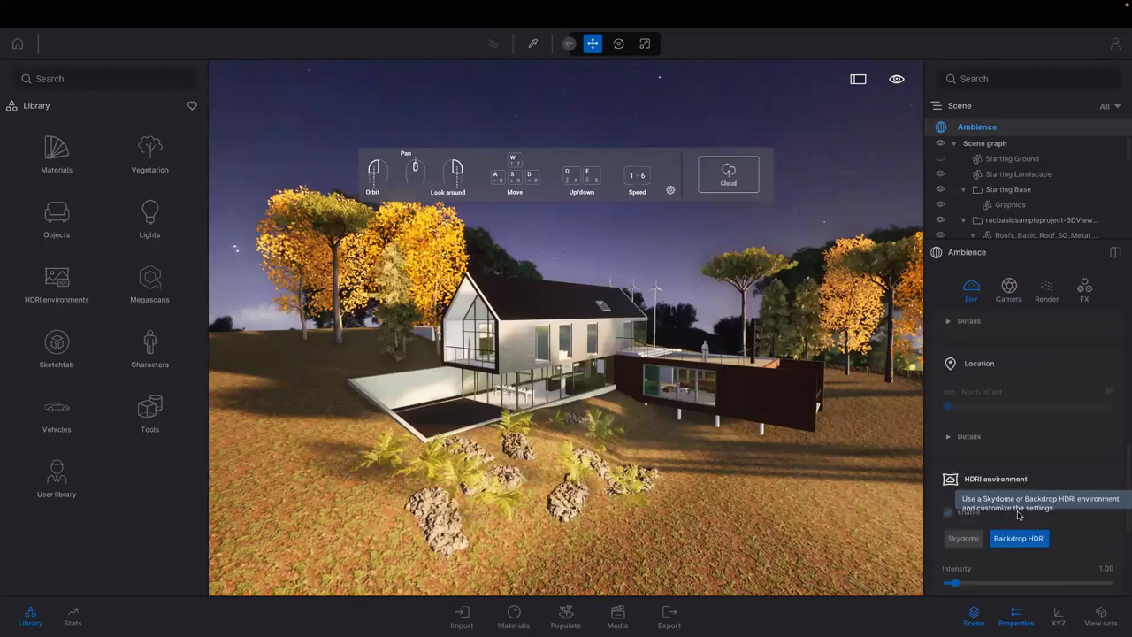
{"action": "scroll", "coordinate": [971, 487], "scroll_direction": "down", "scroll_amount": 1}
{"action": "left_click", "coordinate": [969, 485]}
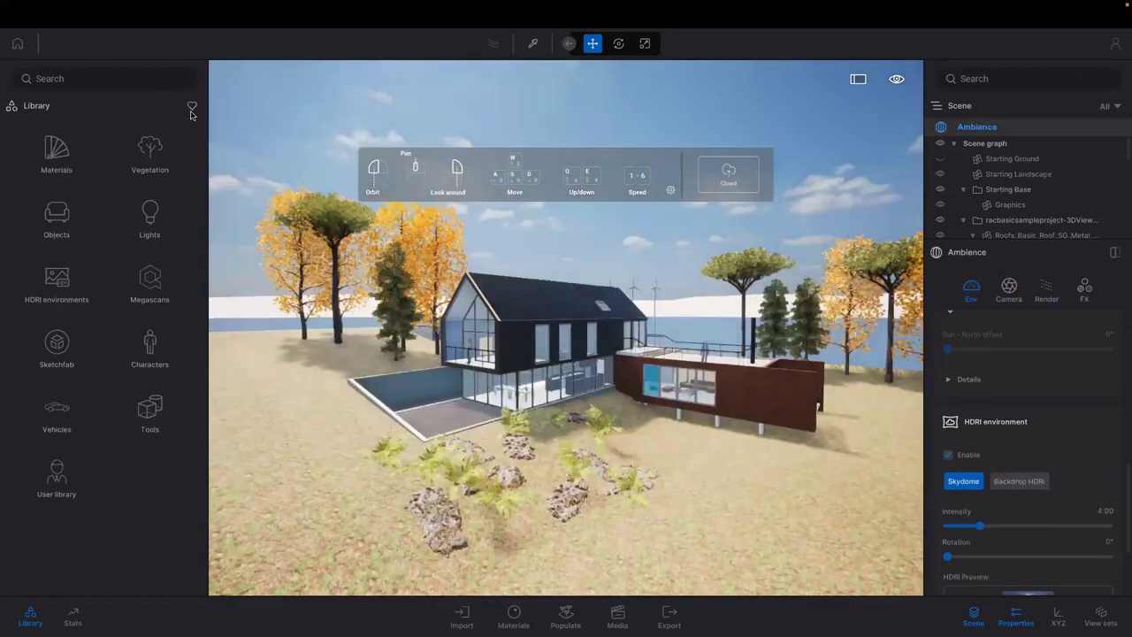
Step: Apply the favourite Preller Drive HDRI to the skydome and view the house against it
{"action": "left_click", "coordinate": [59, 276]}
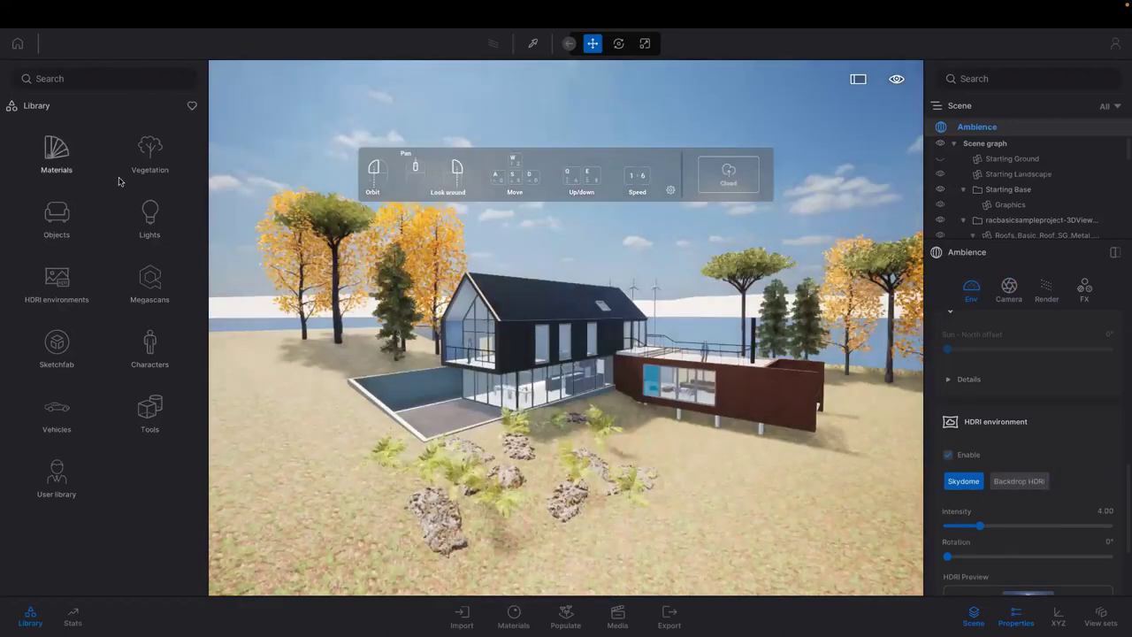
{"action": "left_click", "coordinate": [190, 108]}
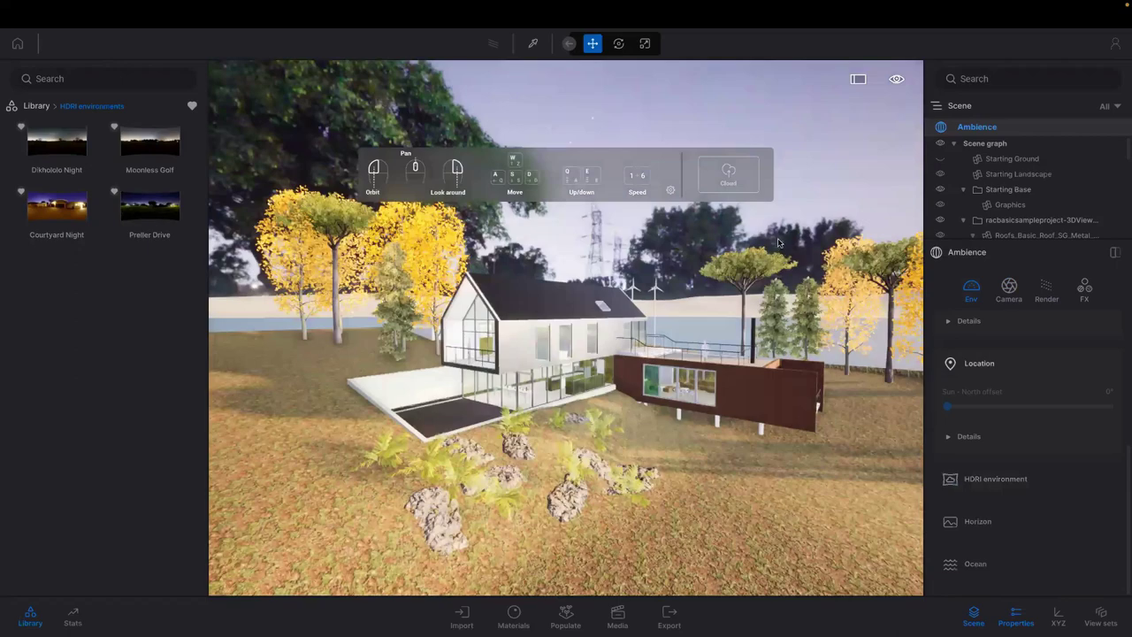
{"action": "left_click_drag", "start_coordinate": [780, 241], "coordinate": [841, 228]}
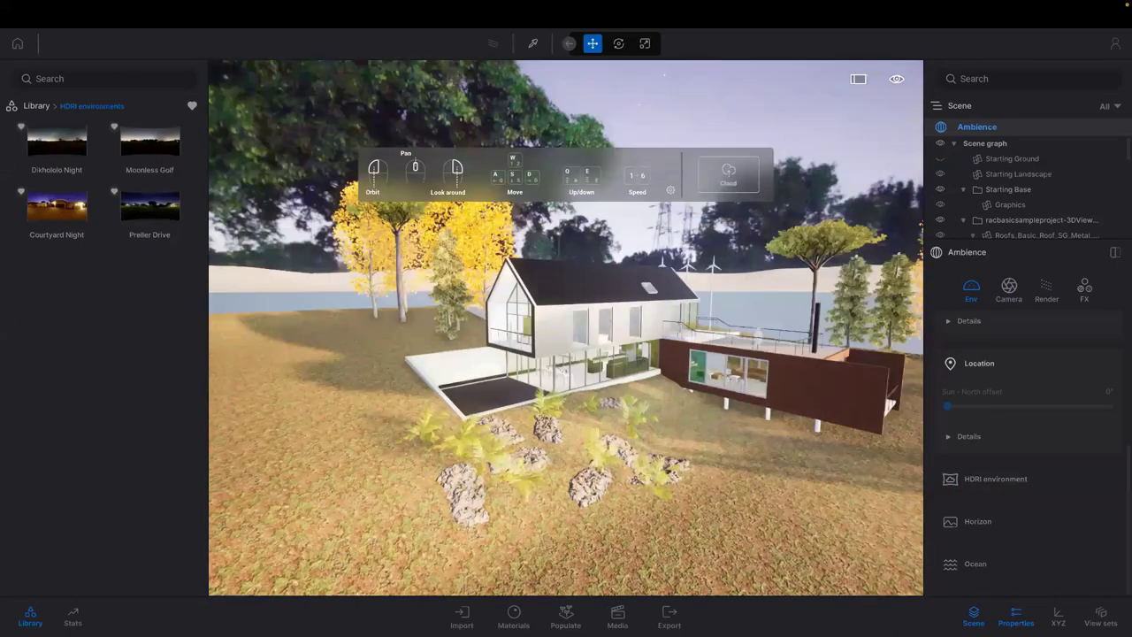
{"action": "left_click_drag", "start_coordinate": [715, 276], "coordinate": [750, 256]}
{"action": "middle_click_drag", "start_coordinate": [723, 270], "coordinate": [677, 291]}
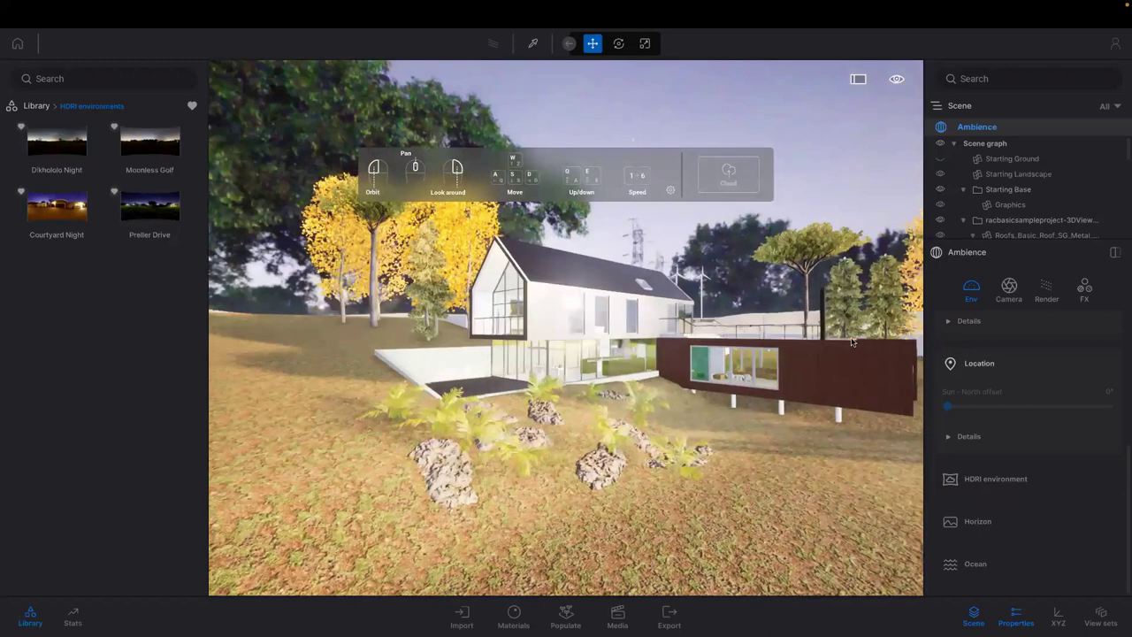
Step: Switch the HDRI environment from Skydome back to Backdrop HDRI
{"action": "left_click", "coordinate": [973, 484]}
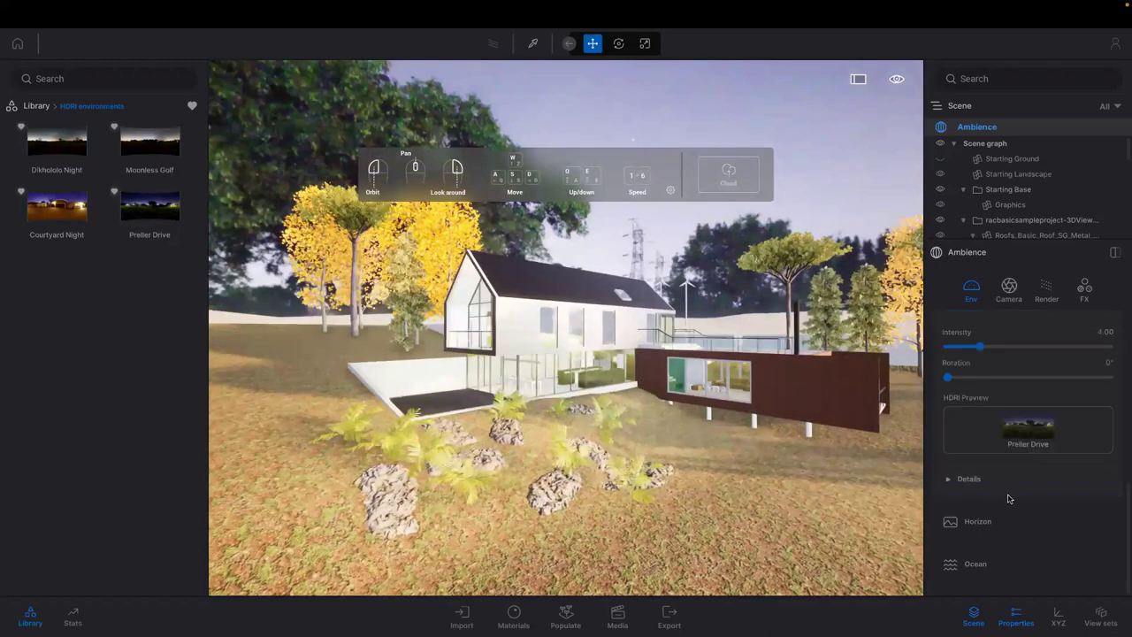
{"action": "scroll", "coordinate": [1028, 376], "scroll_direction": "up", "scroll_amount": 1}
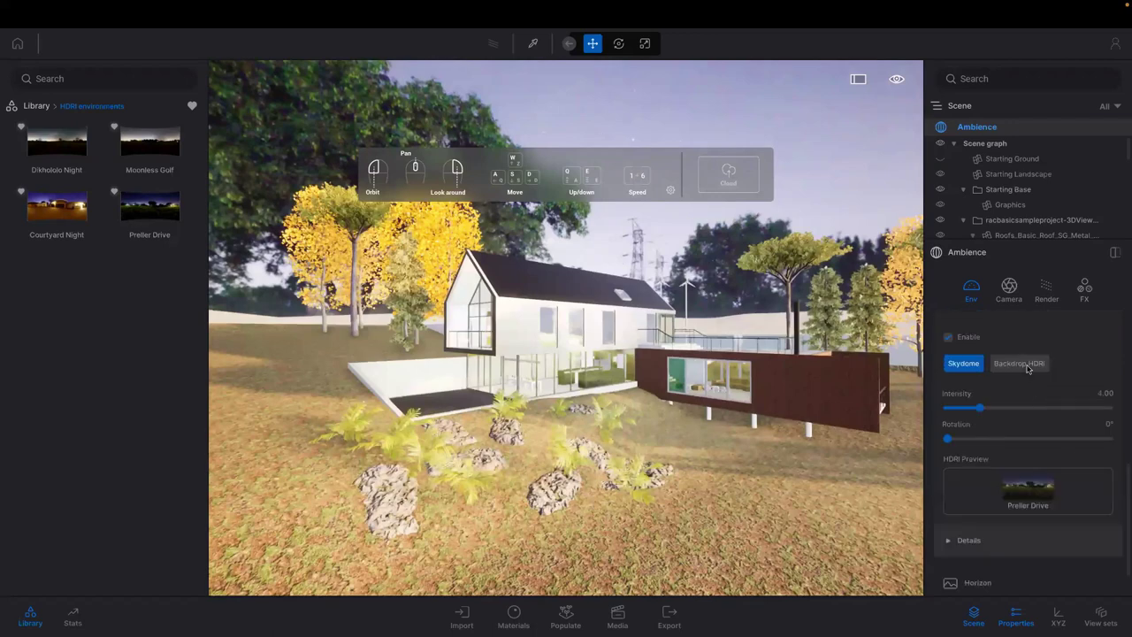
{"action": "left_click", "coordinate": [1028, 368]}
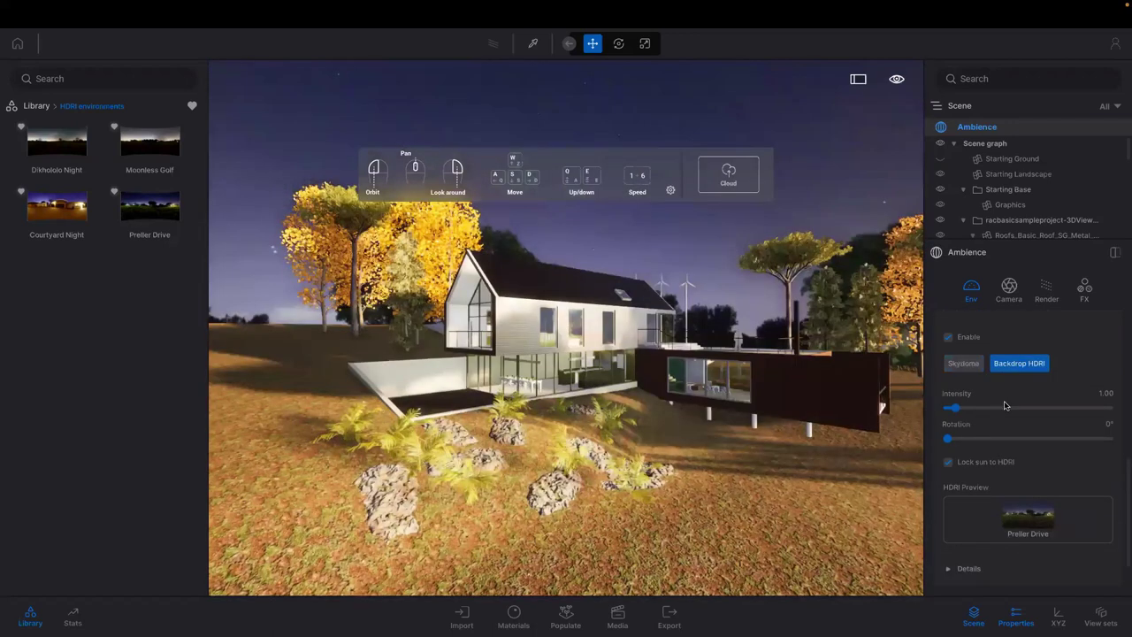
Step: Shift the Ambience weather from clear sky to just short of the rain setting and view the house under it
{"action": "scroll", "coordinate": [1015, 414], "scroll_direction": "up", "scroll_amount": 1}
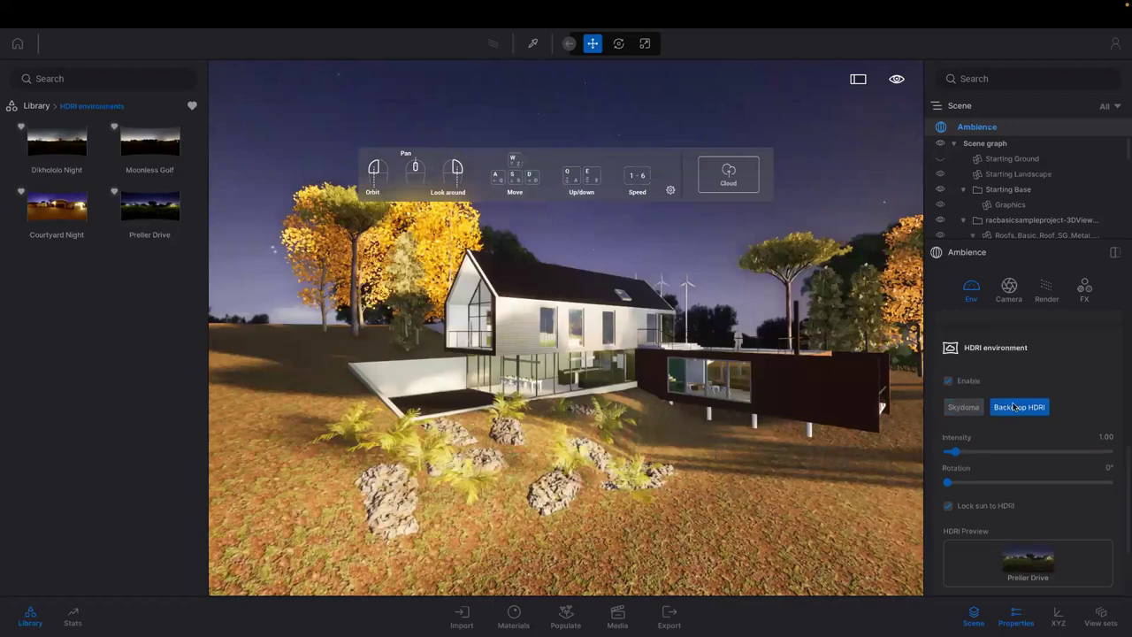
{"action": "scroll", "coordinate": [1015, 406], "scroll_direction": "up", "scroll_amount": 1}
{"action": "scroll", "coordinate": [1013, 407], "scroll_direction": "up", "scroll_amount": 4}
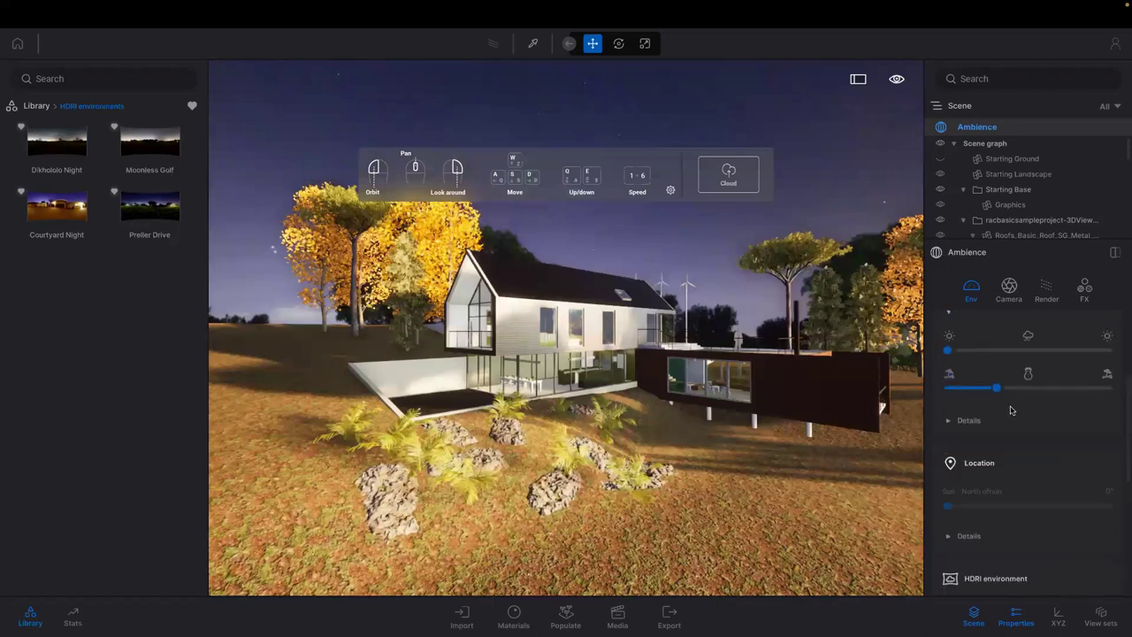
{"action": "scroll", "coordinate": [981, 418], "scroll_direction": "up", "scroll_amount": 1}
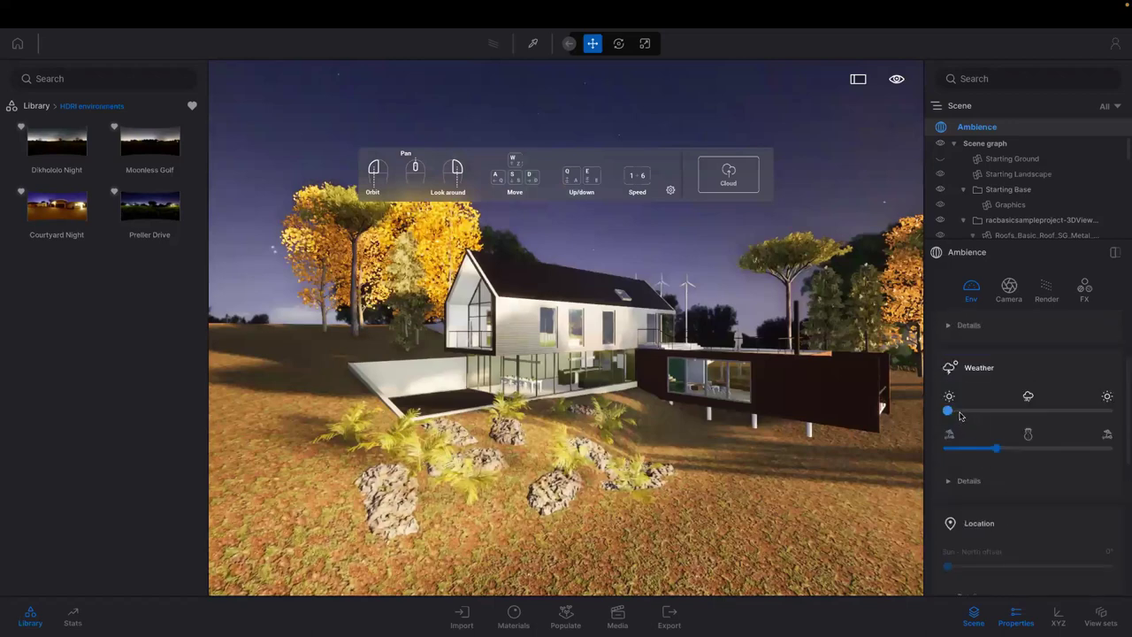
{"action": "scroll", "coordinate": [959, 451], "scroll_direction": "up", "scroll_amount": 1}
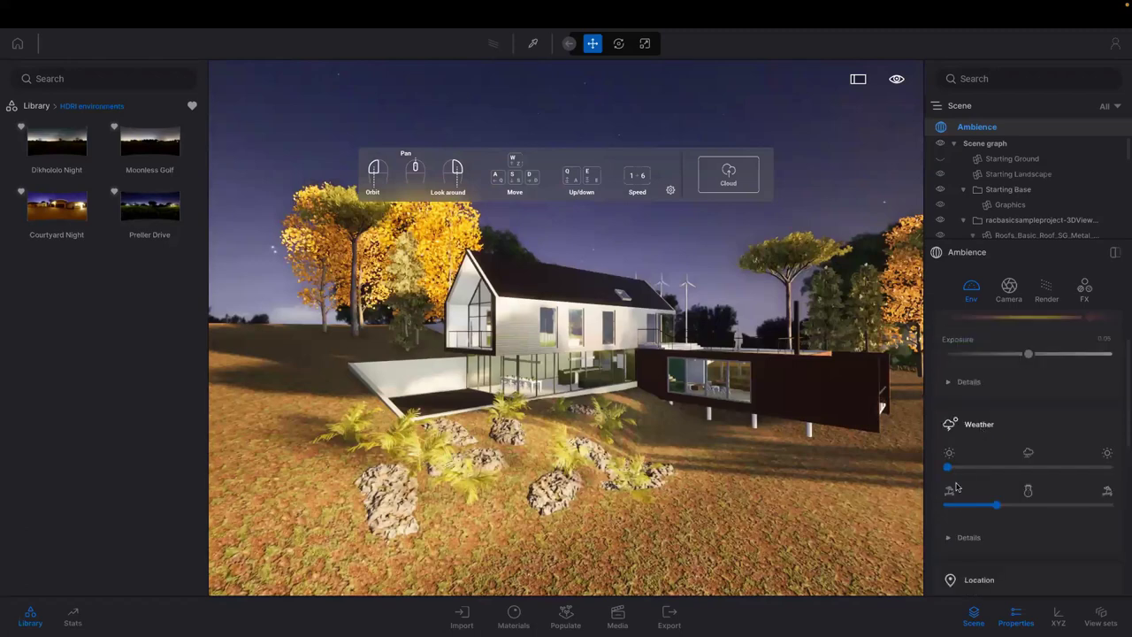
{"action": "scroll", "coordinate": [959, 518], "scroll_direction": "up", "scroll_amount": 1}
{"action": "left_click", "coordinate": [974, 517]}
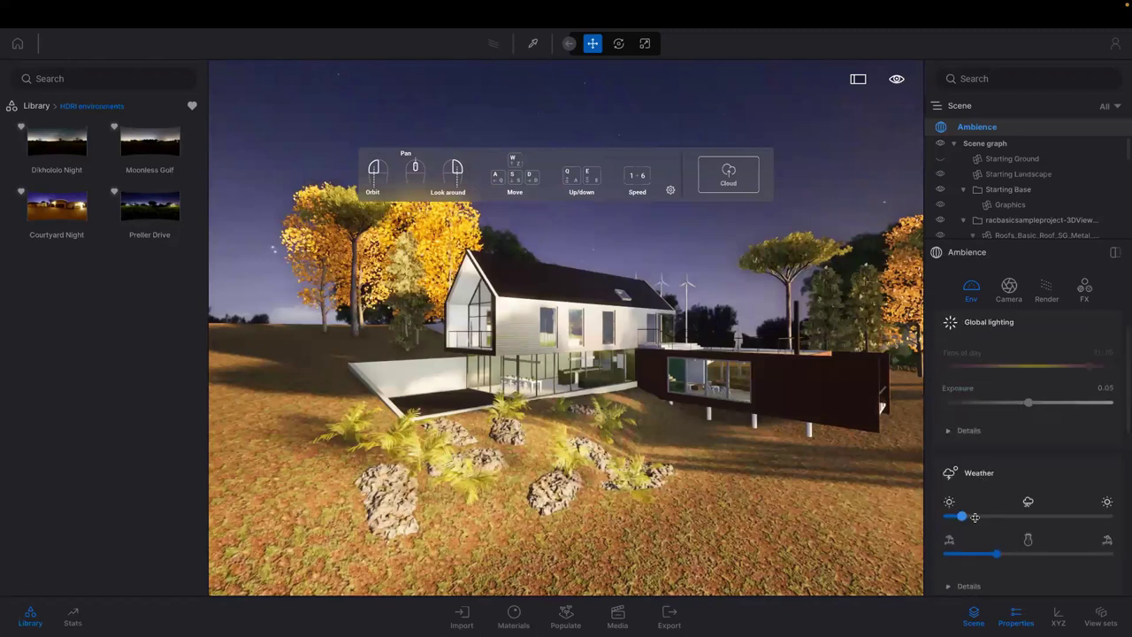
{"action": "left_click_drag", "start_coordinate": [975, 517], "coordinate": [1014, 517]}
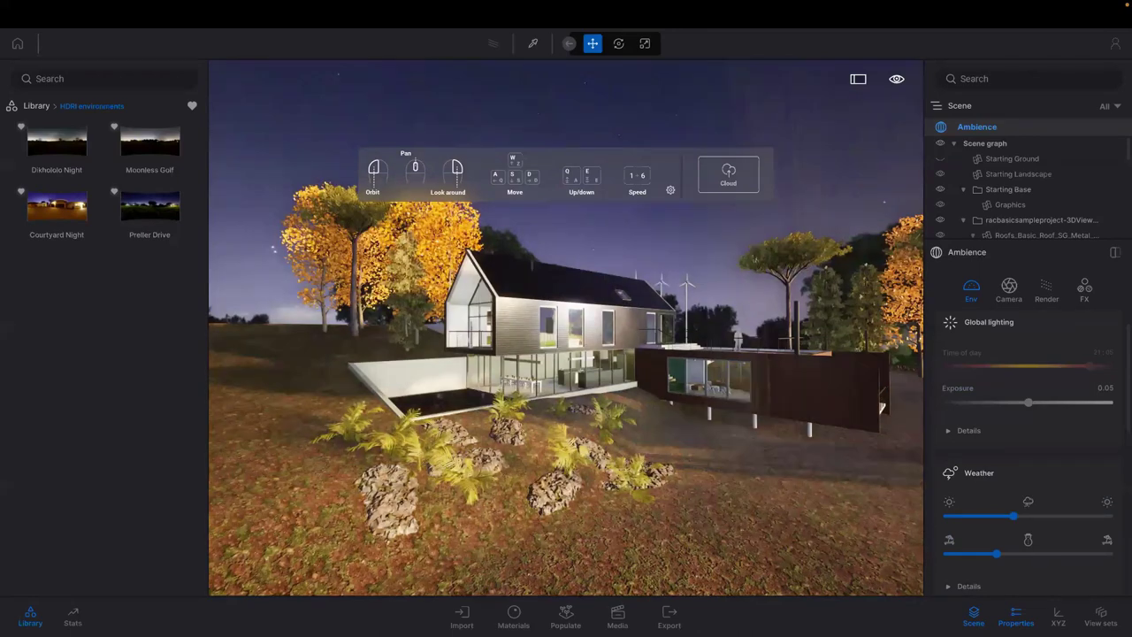
{"action": "right_click_drag", "start_coordinate": [766, 398], "coordinate": [865, 442]}
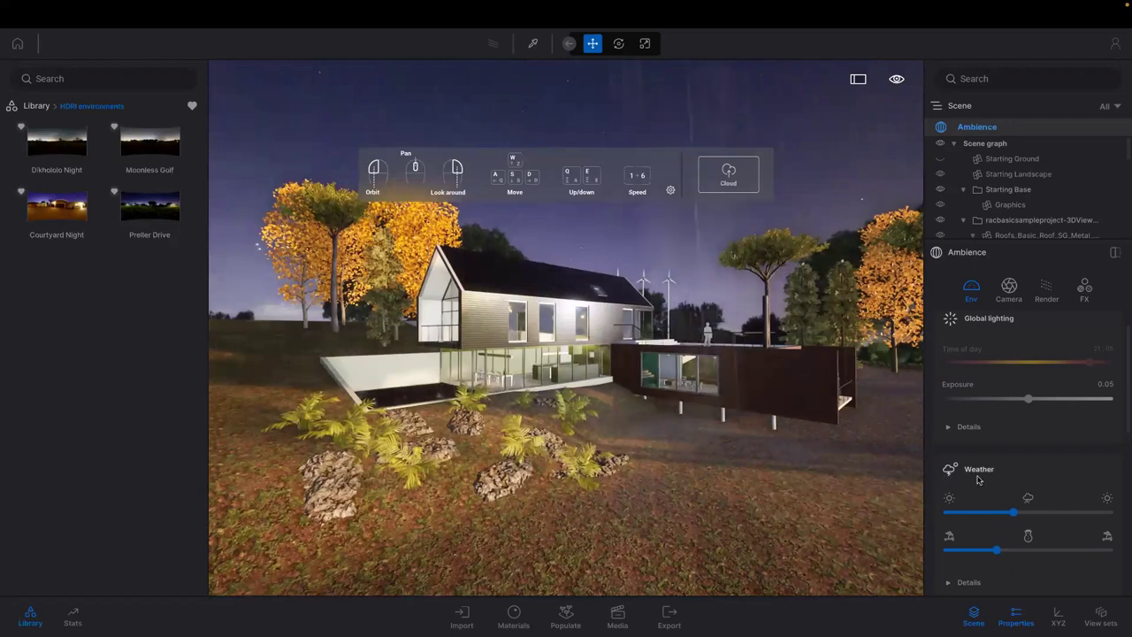
Step: Disable the HDRI environment in the Ambience settings
{"action": "scroll", "coordinate": [974, 508], "scroll_direction": "down", "scroll_amount": 1}
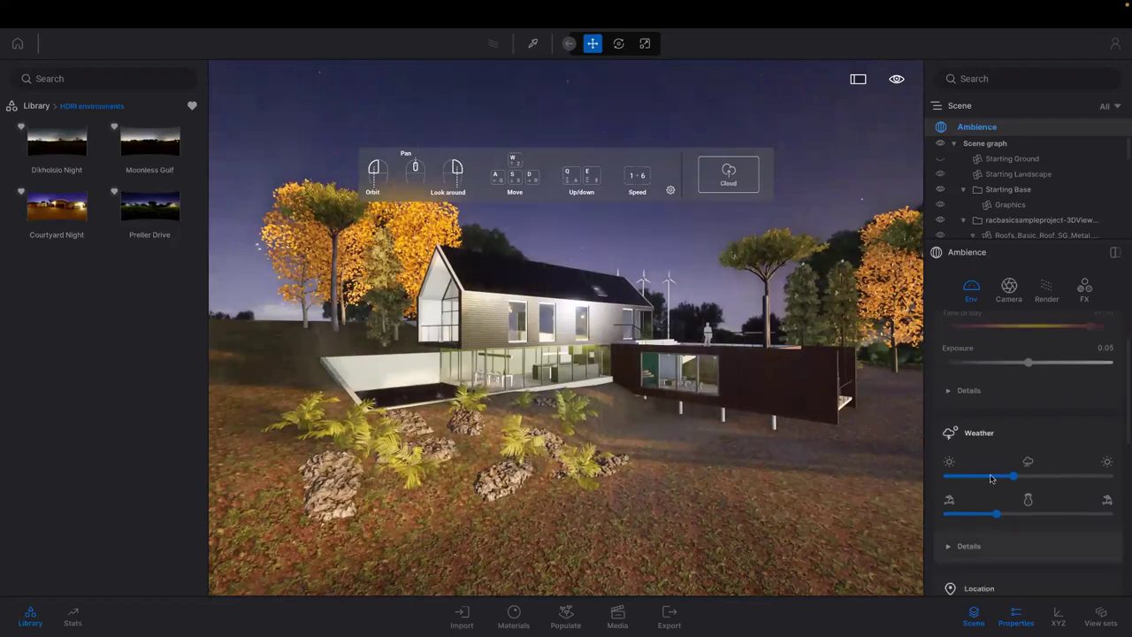
{"action": "scroll", "coordinate": [980, 487], "scroll_direction": "down", "scroll_amount": 3}
{"action": "scroll", "coordinate": [978, 526], "scroll_direction": "down", "scroll_amount": 3}
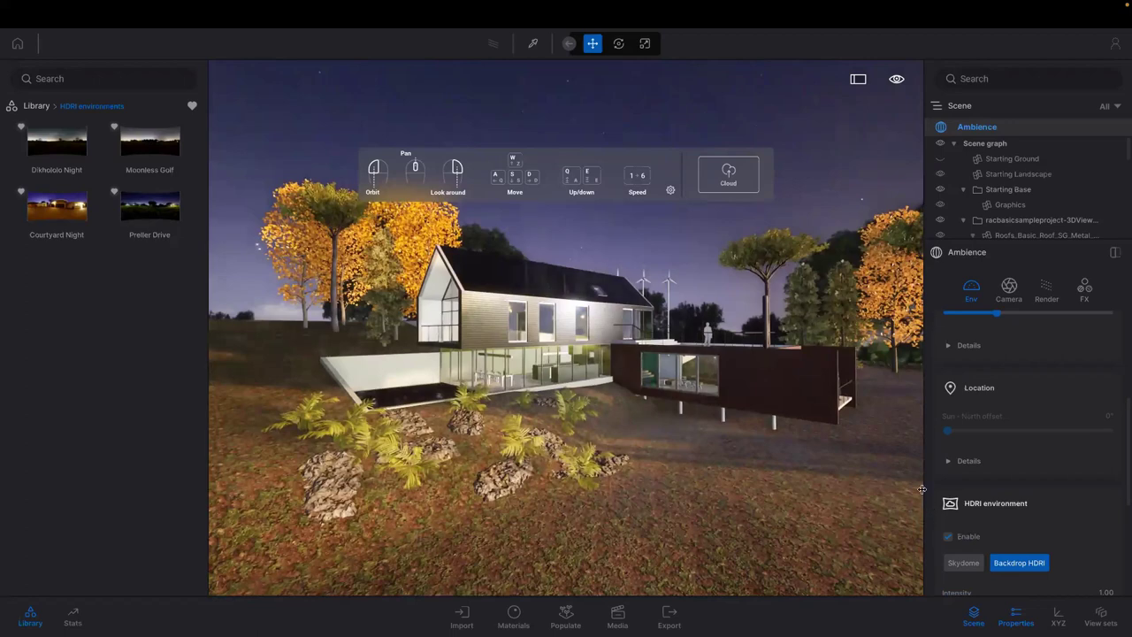
{"action": "left_click", "coordinate": [947, 537]}
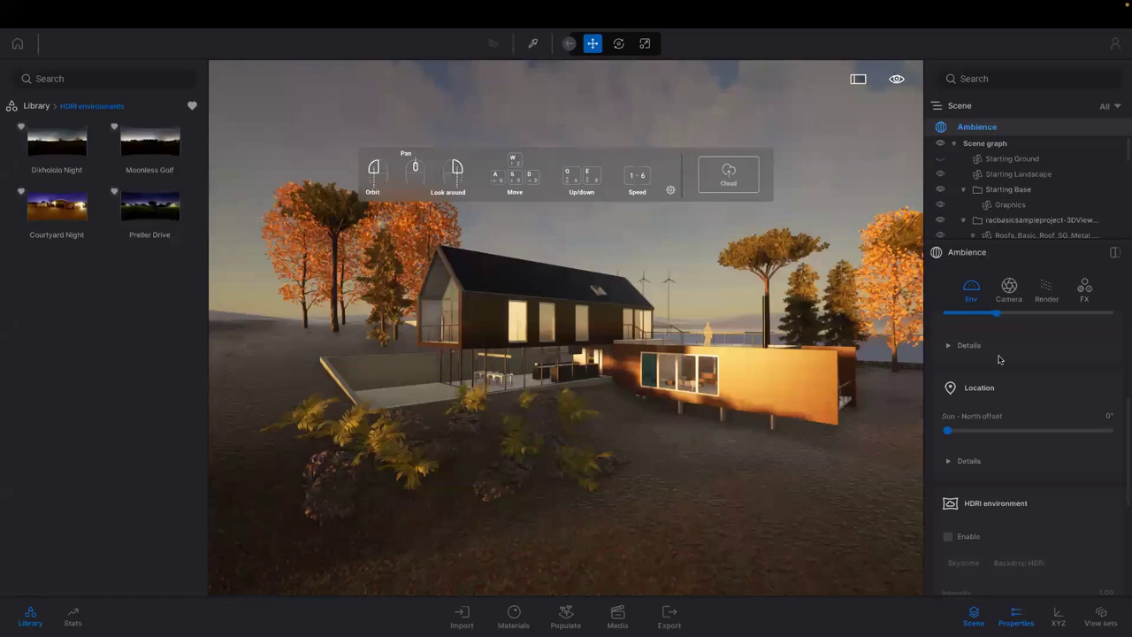
Step: Check the weather settings and examine the house facade and glazed ground floor up close under the natural sky lighting
{"action": "scroll", "coordinate": [998, 361], "scroll_direction": "up", "scroll_amount": 1}
{"action": "scroll", "coordinate": [991, 367], "scroll_direction": "up", "scroll_amount": 1}
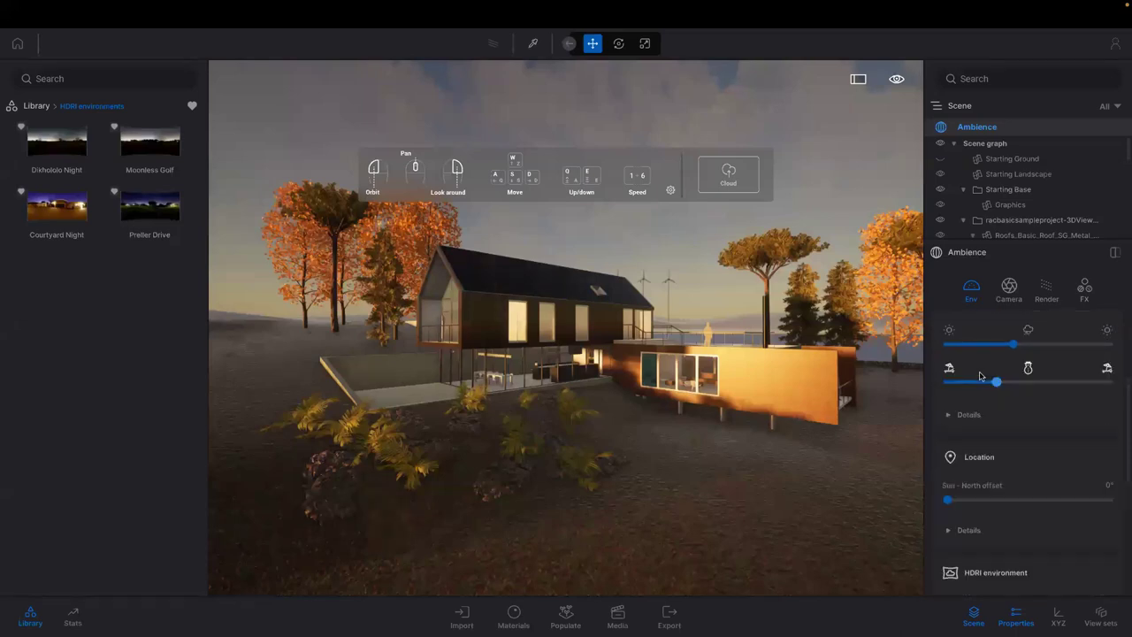
{"action": "scroll", "coordinate": [977, 374], "scroll_direction": "up", "scroll_amount": 1}
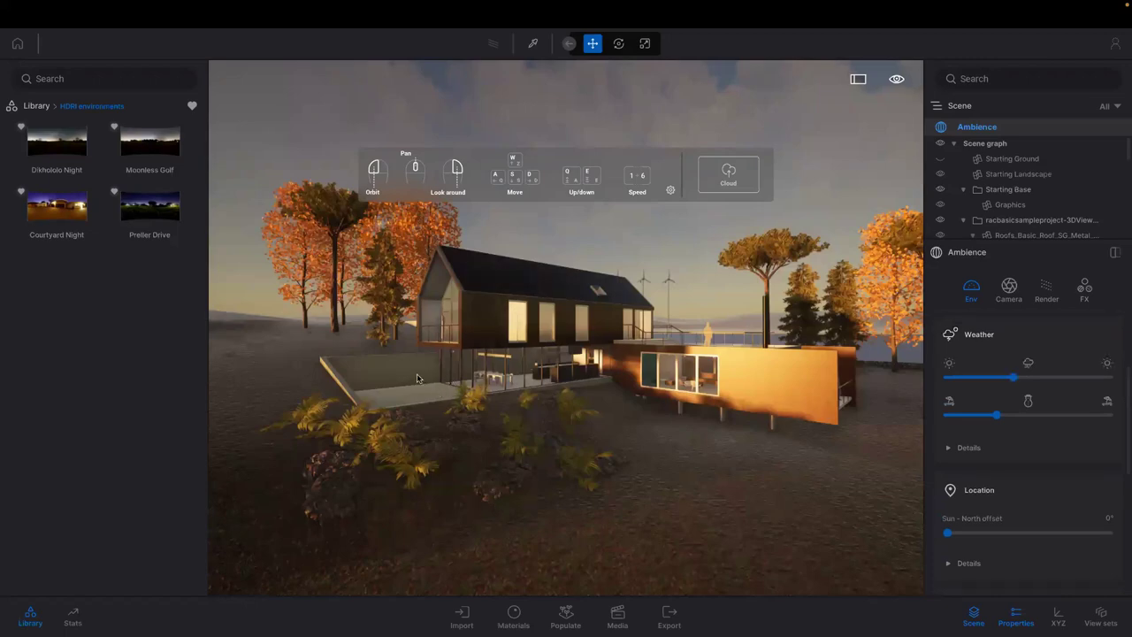
{"action": "scroll", "coordinate": [412, 389], "scroll_direction": "up", "scroll_amount": 2}
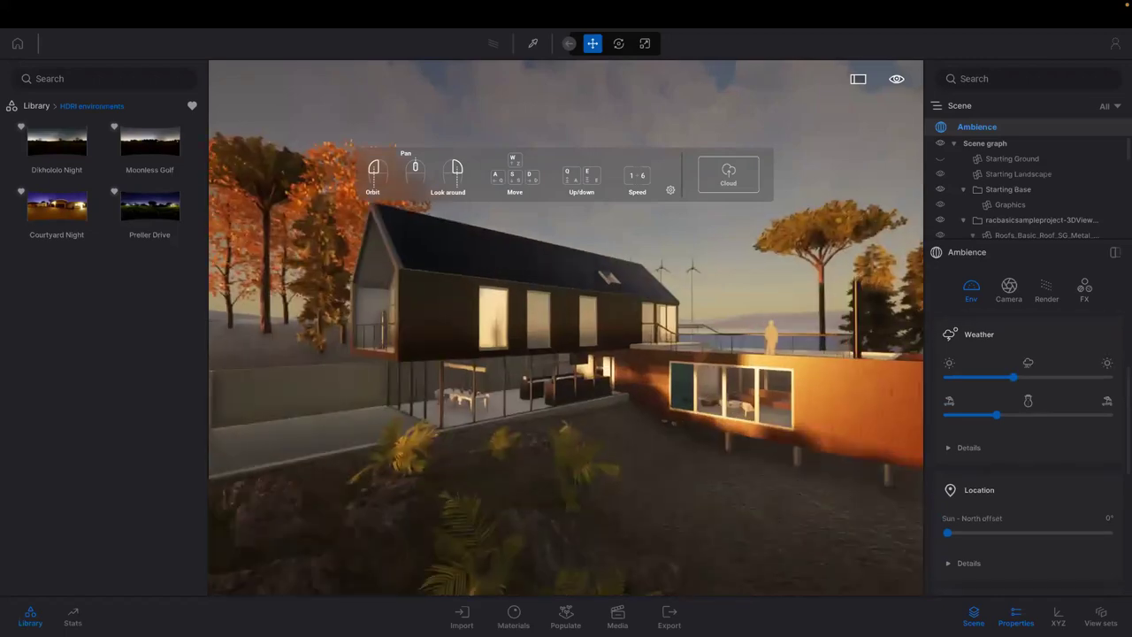
{"action": "middle_click_drag", "start_coordinate": [404, 396], "coordinate": [401, 407]}
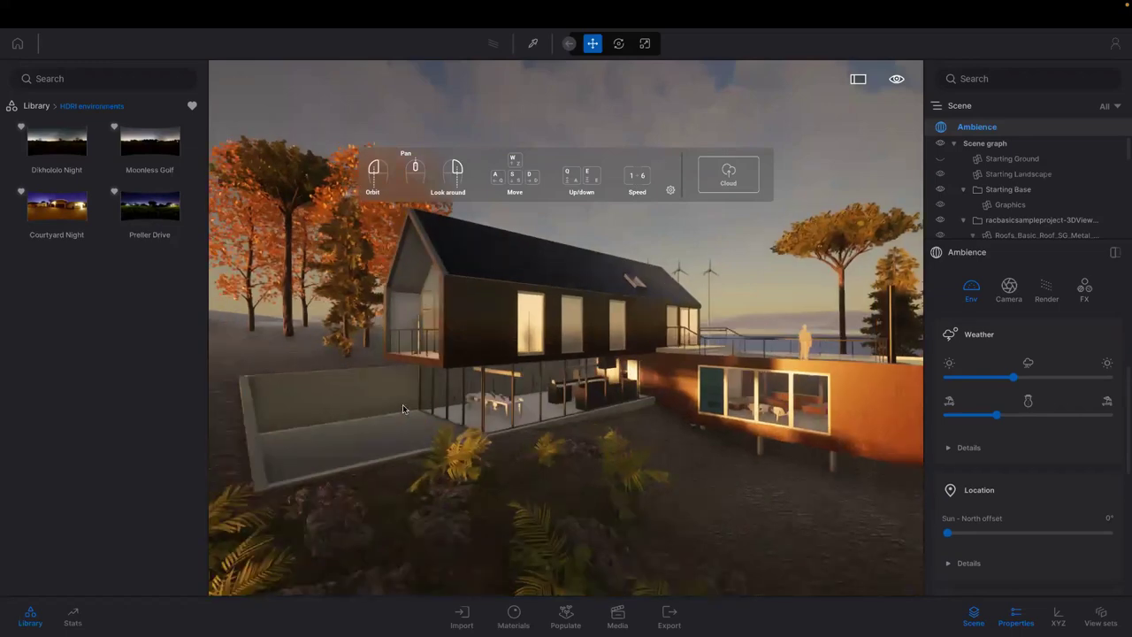
{"action": "scroll", "coordinate": [409, 405], "scroll_direction": "up", "scroll_amount": 2}
{"action": "scroll", "coordinate": [420, 403], "scroll_direction": "up", "scroll_amount": 2}
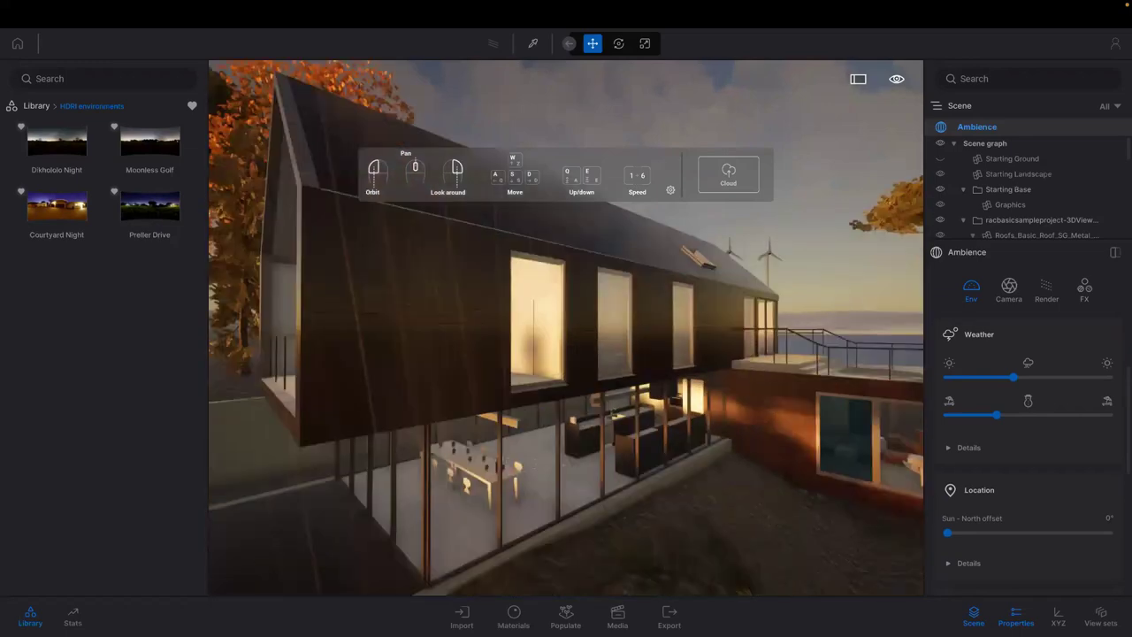
{"action": "middle_click_drag", "start_coordinate": [348, 391], "coordinate": [425, 379]}
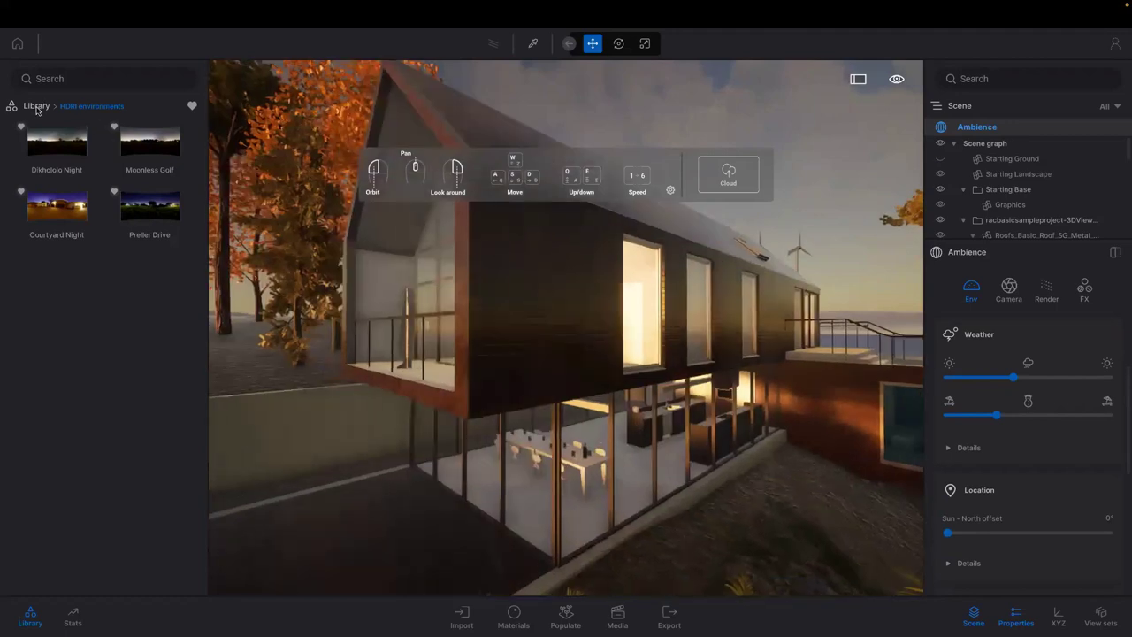
Step: Return the asset library to its top level and turn off the favourites filter to show all categories
{"action": "left_click", "coordinate": [193, 106]}
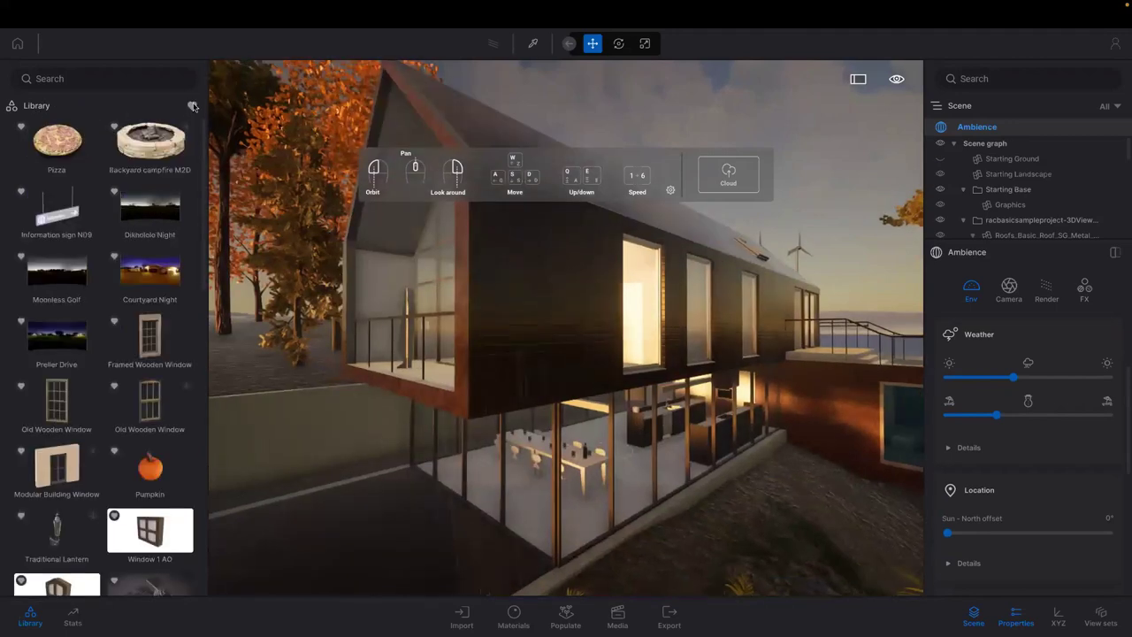
{"action": "left_click", "coordinate": [193, 106]}
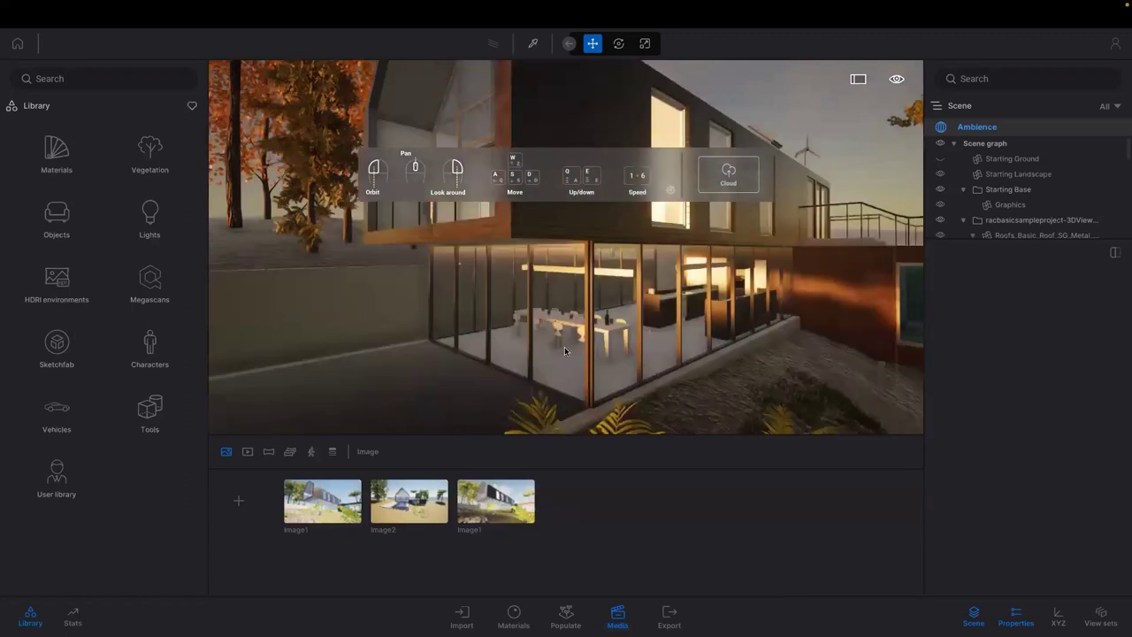
Step: Frame the house exterior from farther back with the walled terrace and glazed ground floor, and add it as a media image
{"action": "scroll", "coordinate": [537, 342], "scroll_direction": "down", "scroll_amount": 1}
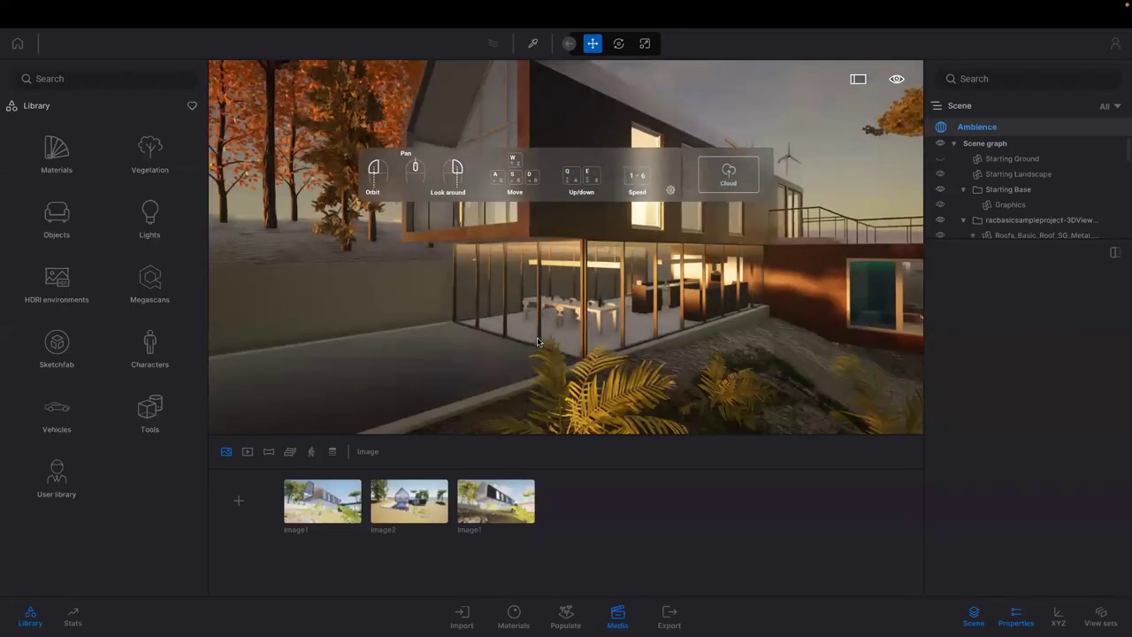
{"action": "scroll", "coordinate": [533, 338], "scroll_direction": "down", "scroll_amount": 1}
{"action": "scroll", "coordinate": [532, 326], "scroll_direction": "down", "scroll_amount": 1}
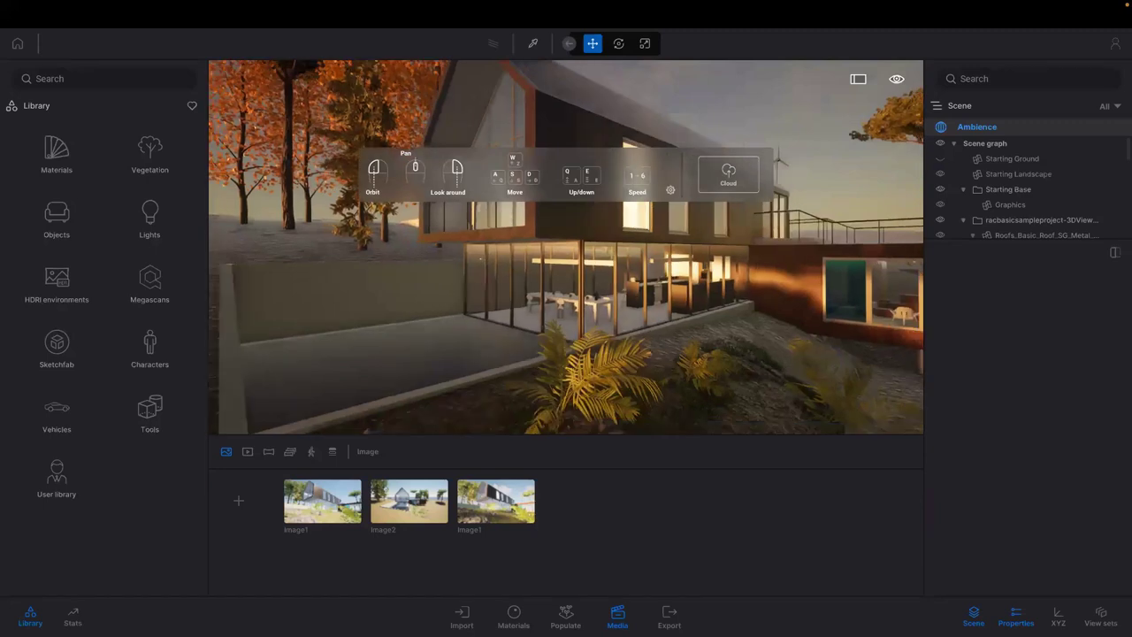
{"action": "left_click_drag", "start_coordinate": [522, 325], "coordinate": [533, 327]}
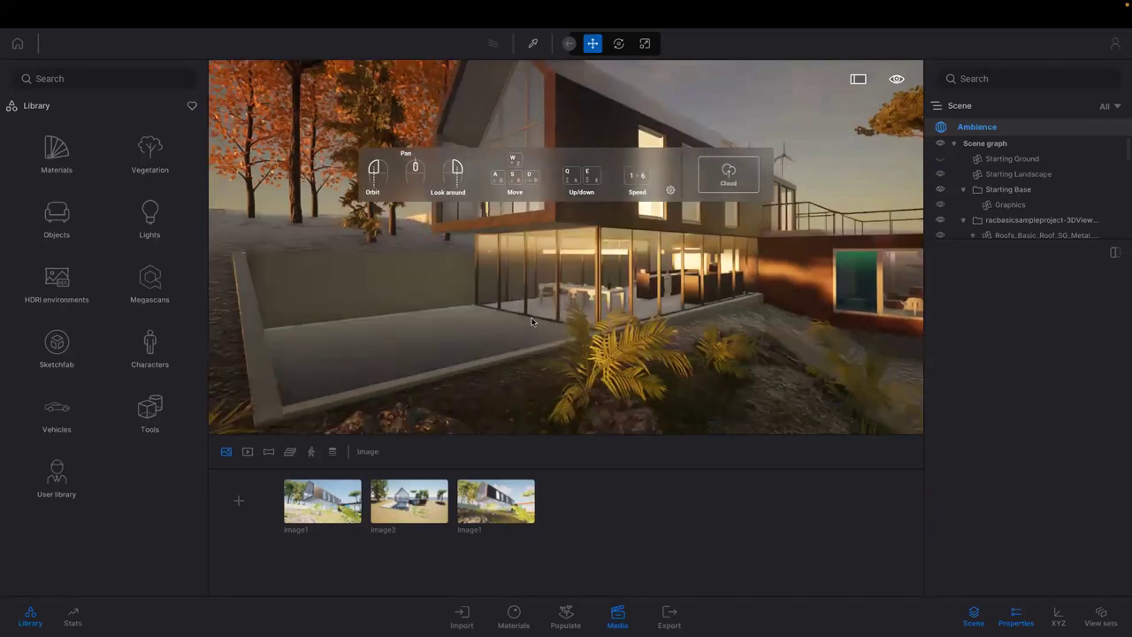
{"action": "scroll", "coordinate": [537, 306], "scroll_direction": "down", "scroll_amount": 1}
{"action": "scroll", "coordinate": [546, 288], "scroll_direction": "down", "scroll_amount": 1}
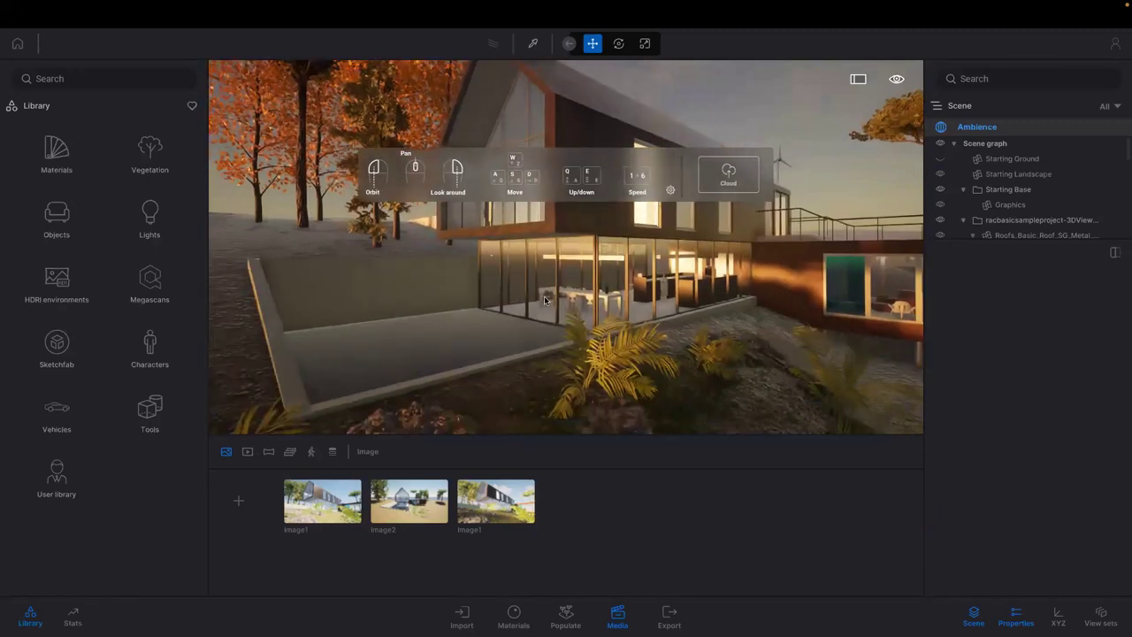
{"action": "scroll", "coordinate": [566, 247], "scroll_direction": "down", "scroll_amount": 1}
{"action": "left_click_drag", "start_coordinate": [546, 298], "coordinate": [535, 308]}
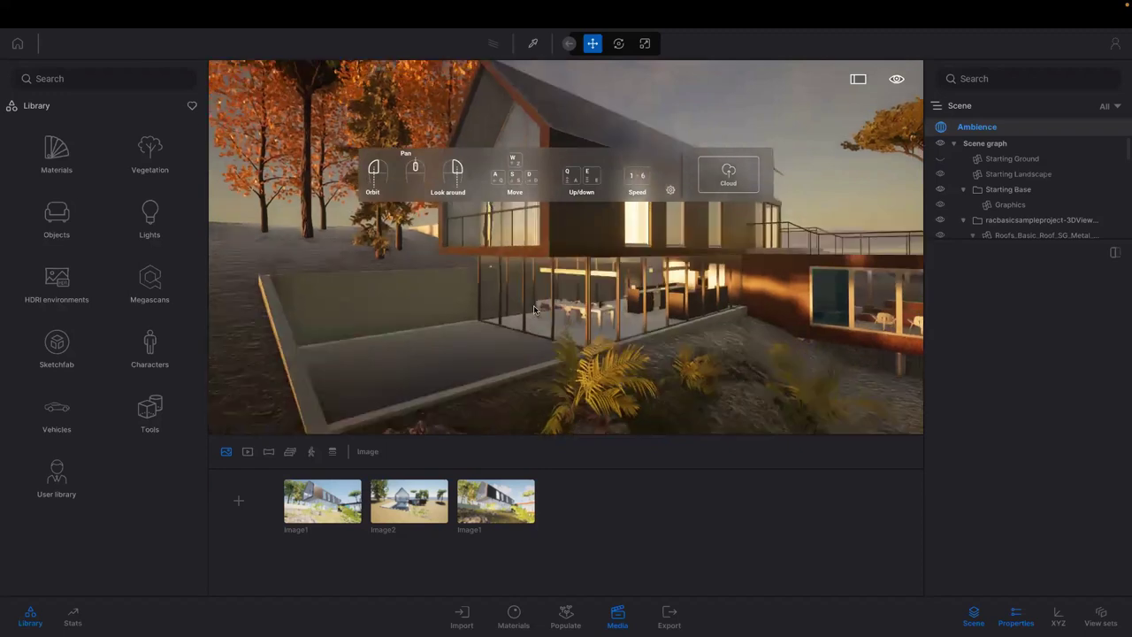
{"action": "left_click", "coordinate": [230, 501]}
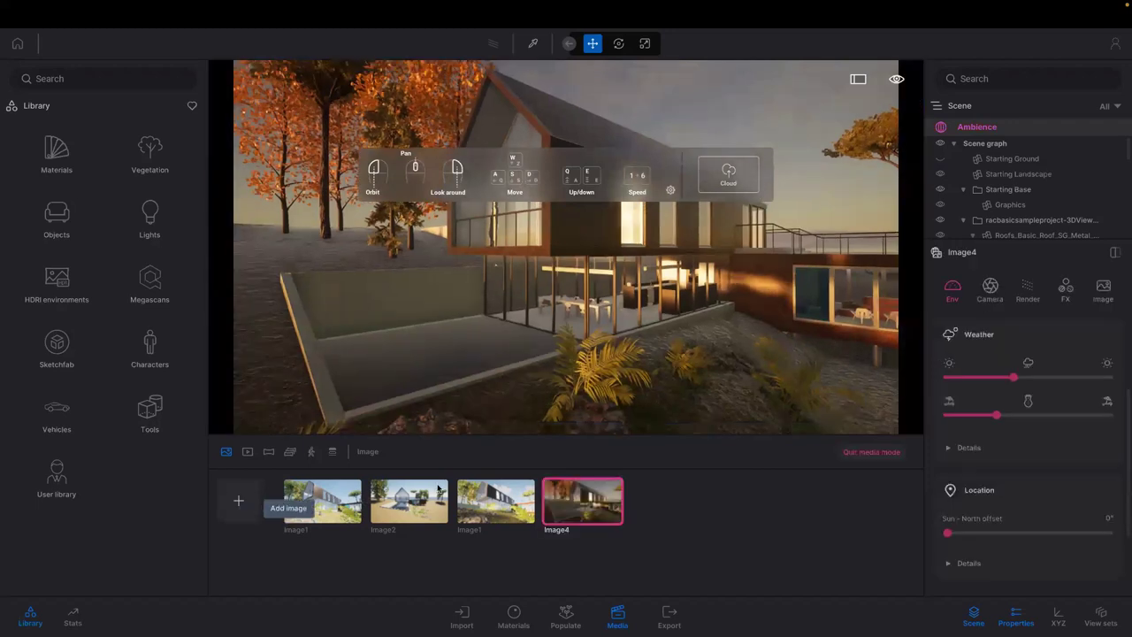
Step: Enter the glazed ground floor, frame the dining table with the kitchen behind it, and add the view as a media image
{"action": "mouse_move", "coordinate": [438, 489]}
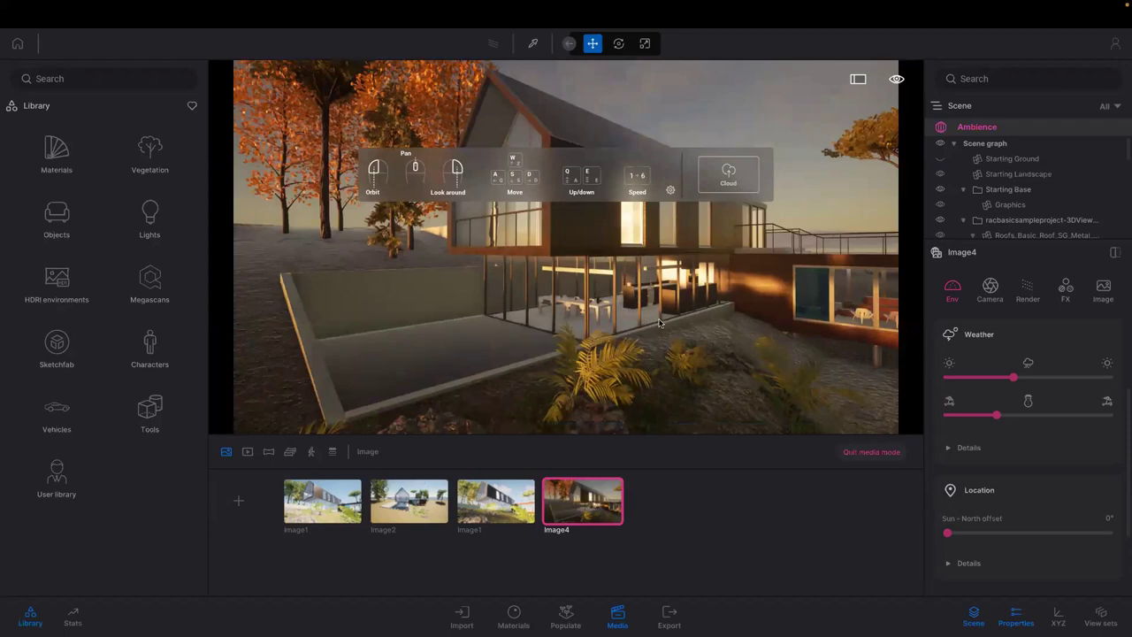
{"action": "key", "text": "w"}
{"action": "key", "text": "w"}
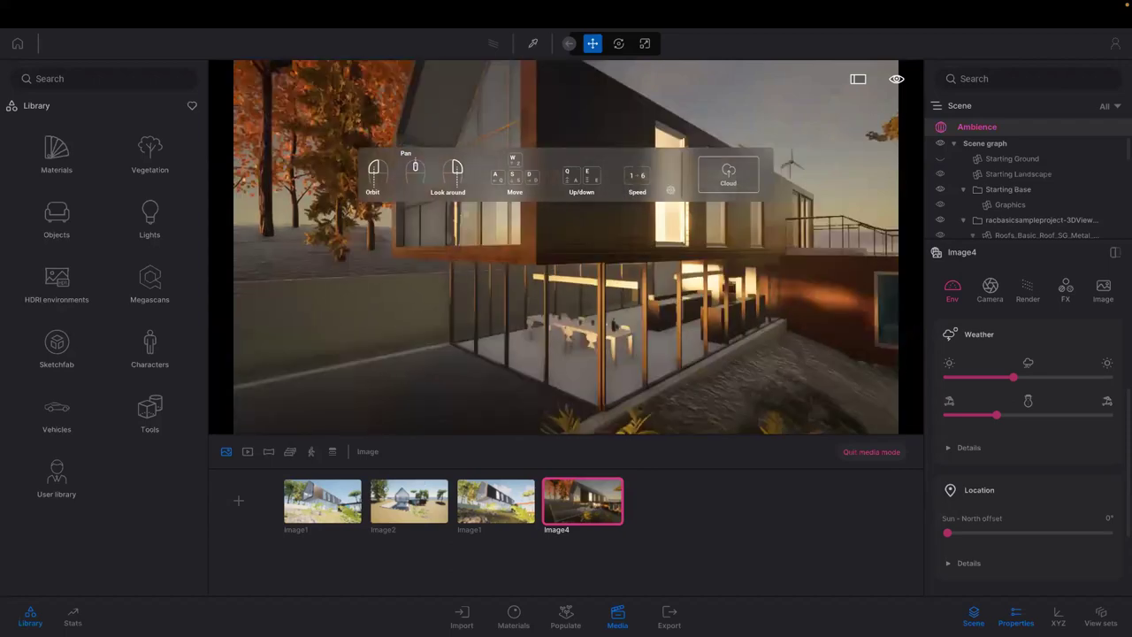
{"action": "scroll", "coordinate": [656, 319], "scroll_direction": "up", "scroll_amount": 2}
{"action": "scroll", "coordinate": [657, 318], "scroll_direction": "up", "scroll_amount": 3}
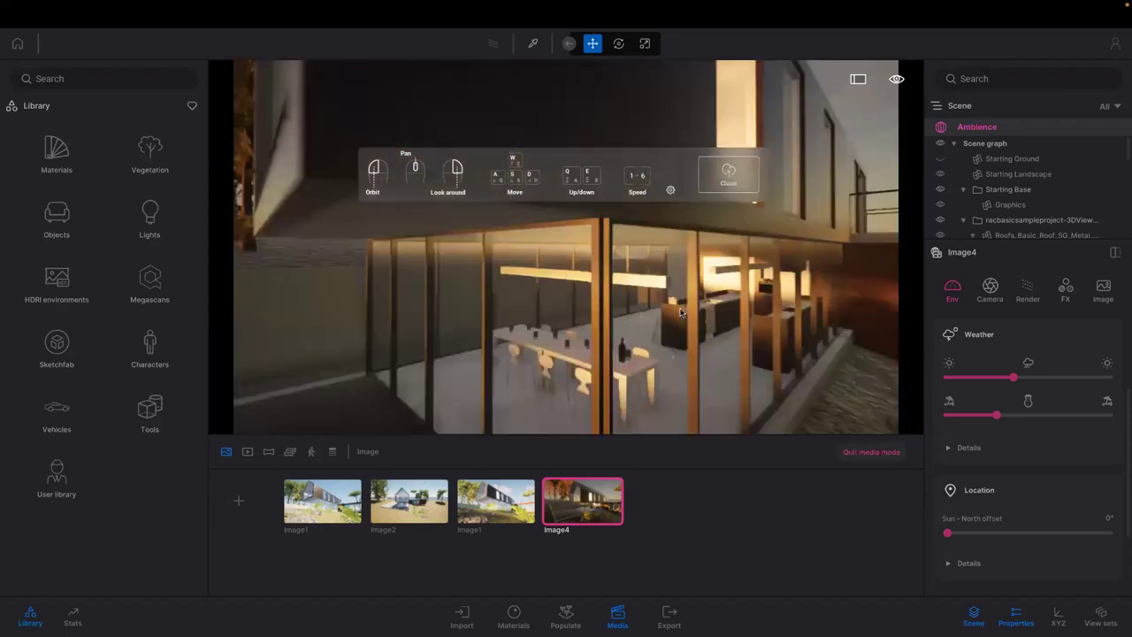
{"action": "scroll", "coordinate": [681, 306], "scroll_direction": "up", "scroll_amount": 3}
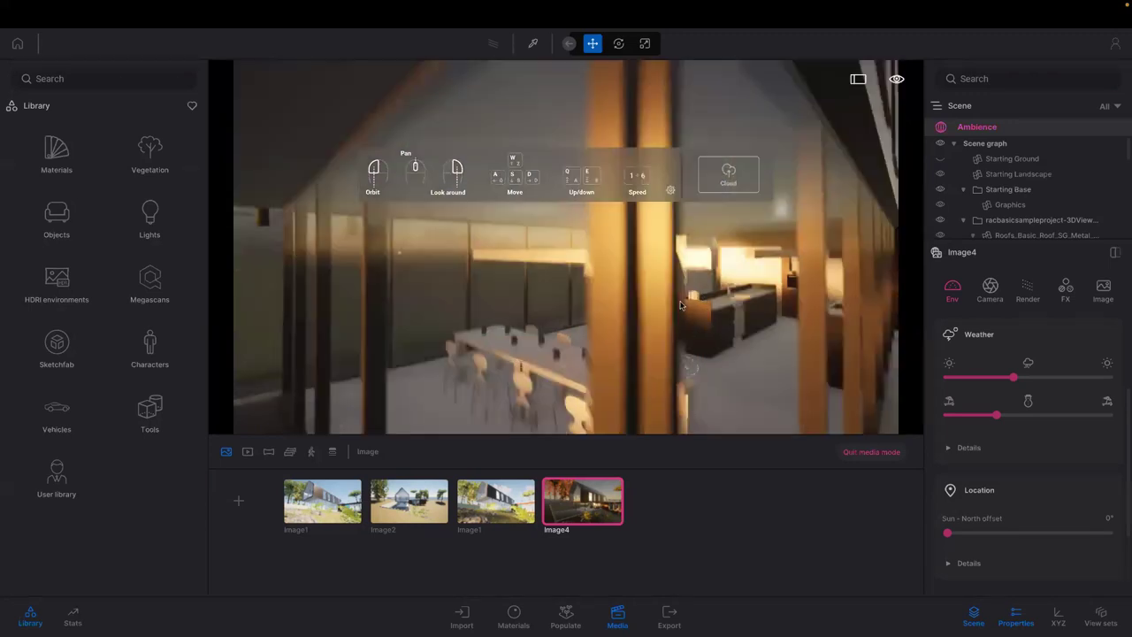
{"action": "scroll", "coordinate": [690, 299], "scroll_direction": "up", "scroll_amount": 3}
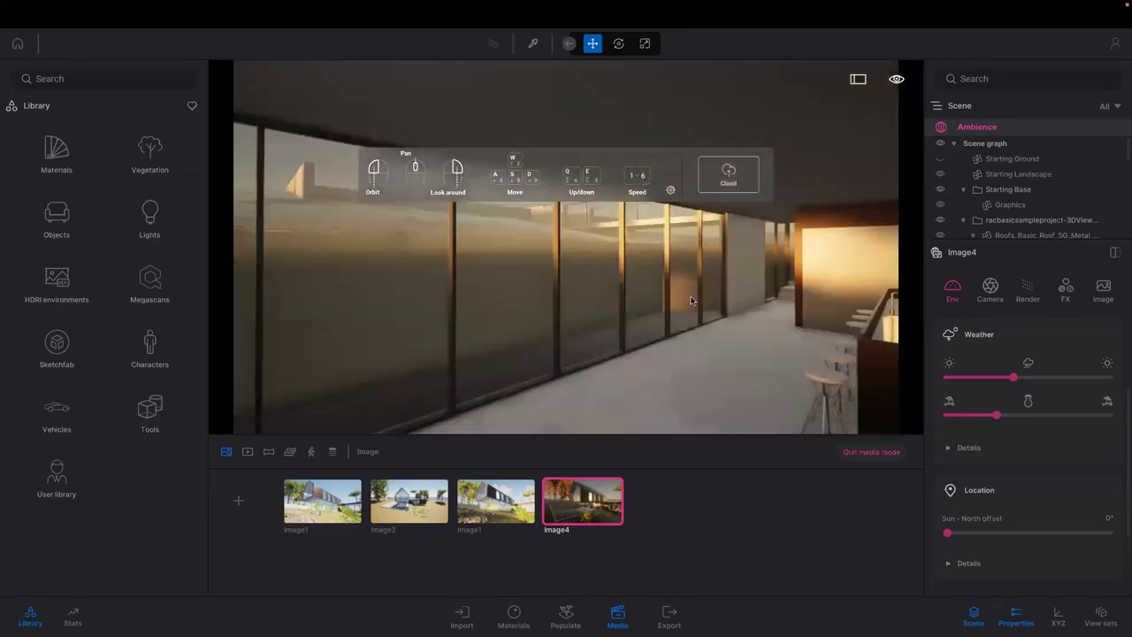
{"action": "scroll", "coordinate": [693, 299], "scroll_direction": "down", "scroll_amount": 3}
{"action": "scroll", "coordinate": [694, 299], "scroll_direction": "up", "scroll_amount": 3}
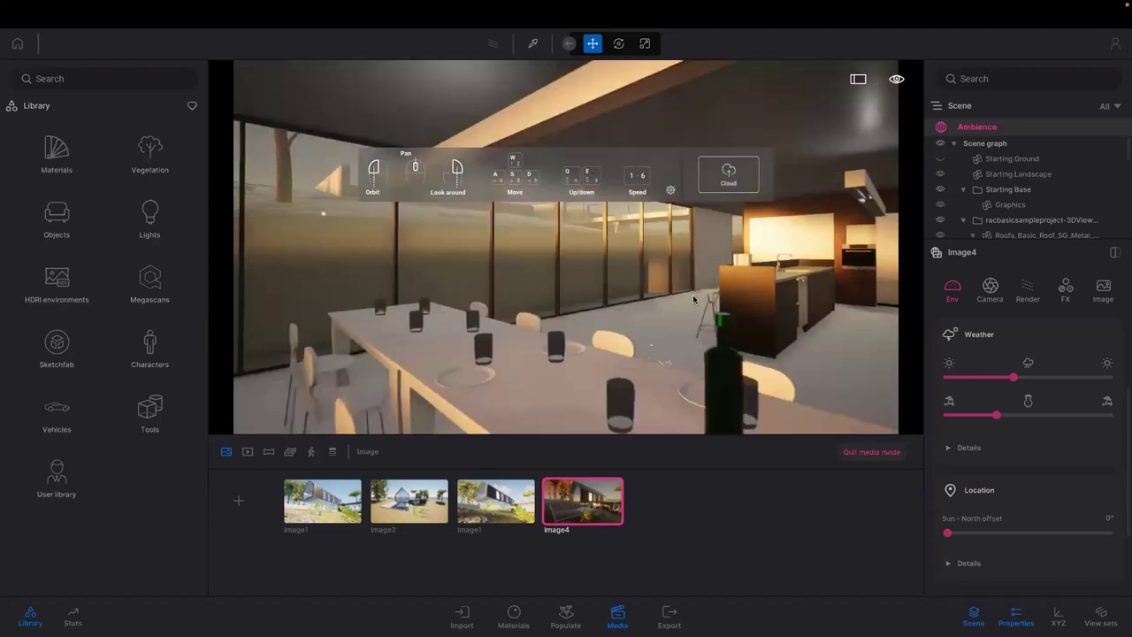
{"action": "scroll", "coordinate": [691, 299], "scroll_direction": "down", "scroll_amount": 3}
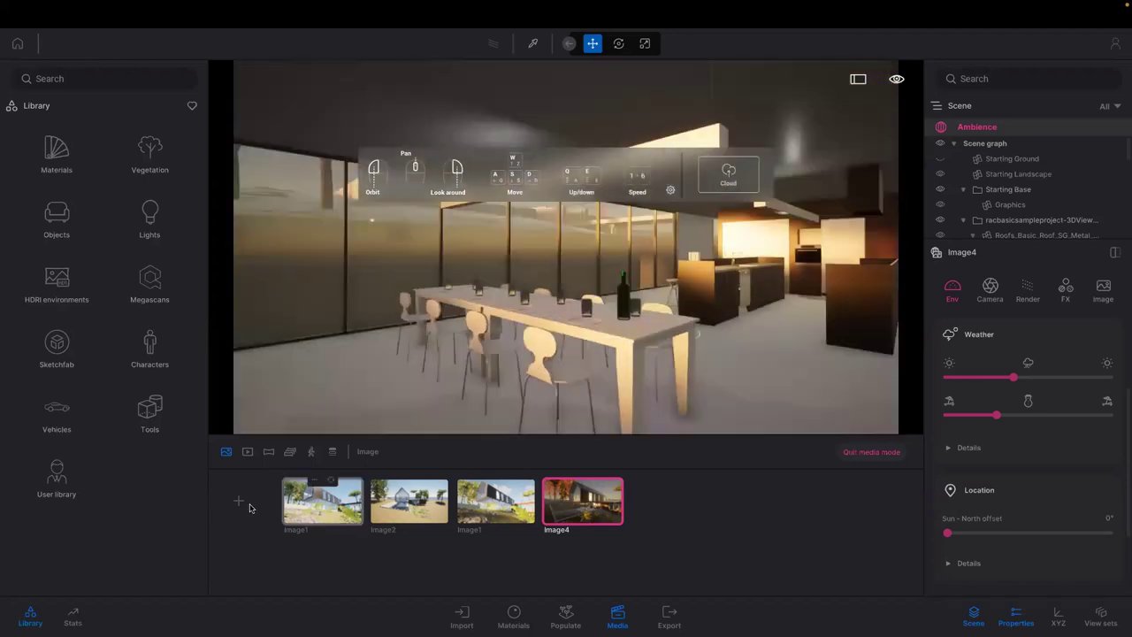
{"action": "left_click", "coordinate": [239, 502]}
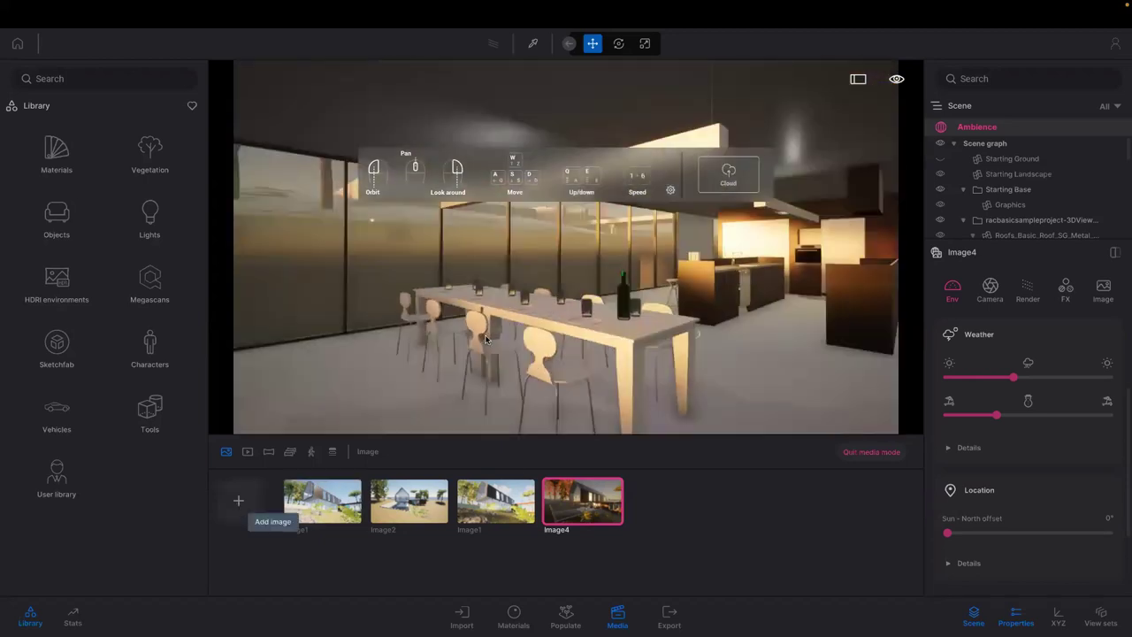
Step: Frame the living room with the orange sofas, shift the weather closer to clear sky, and add the view as a media image
{"action": "scroll", "coordinate": [556, 326], "scroll_direction": "down", "scroll_amount": 5}
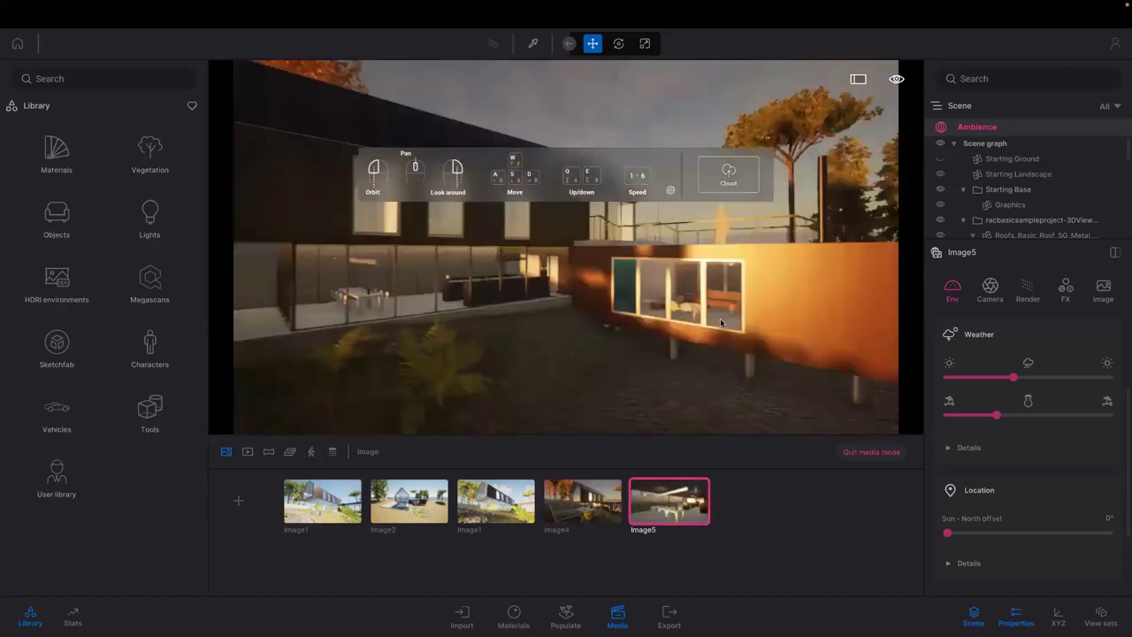
{"action": "scroll", "coordinate": [721, 321], "scroll_direction": "up", "scroll_amount": 3}
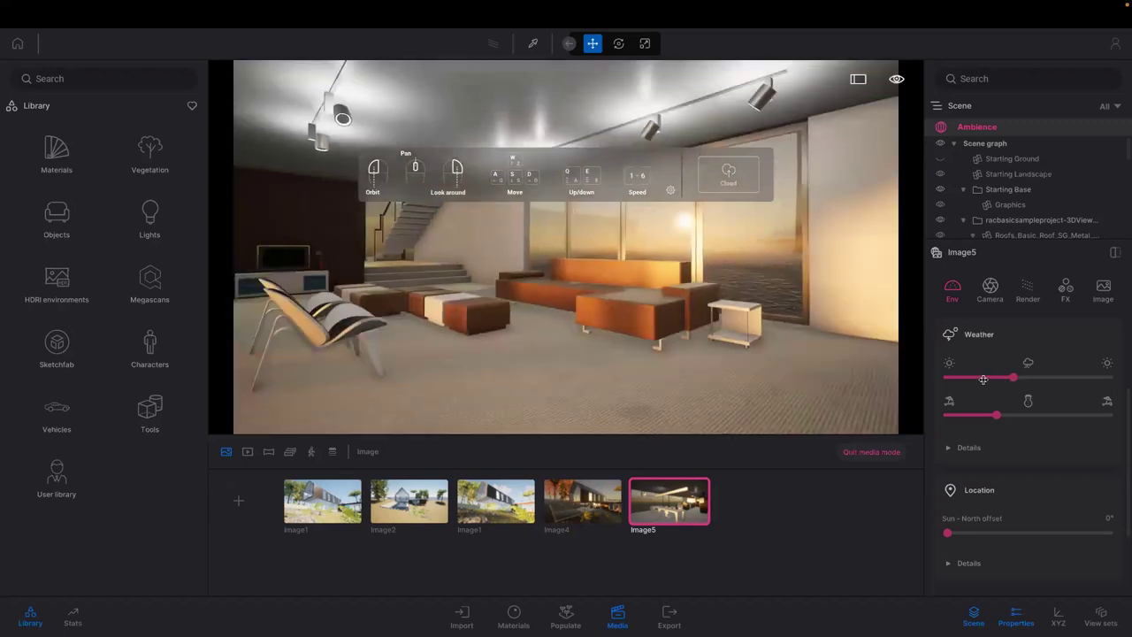
{"action": "left_click", "coordinate": [949, 377]}
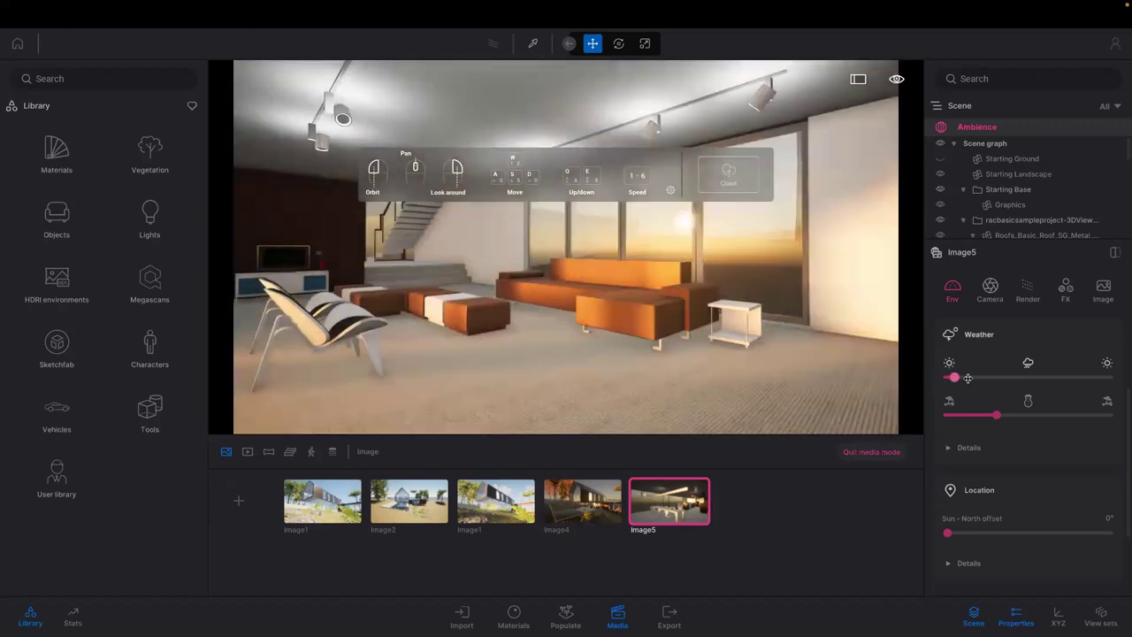
{"action": "left_click", "coordinate": [982, 378]}
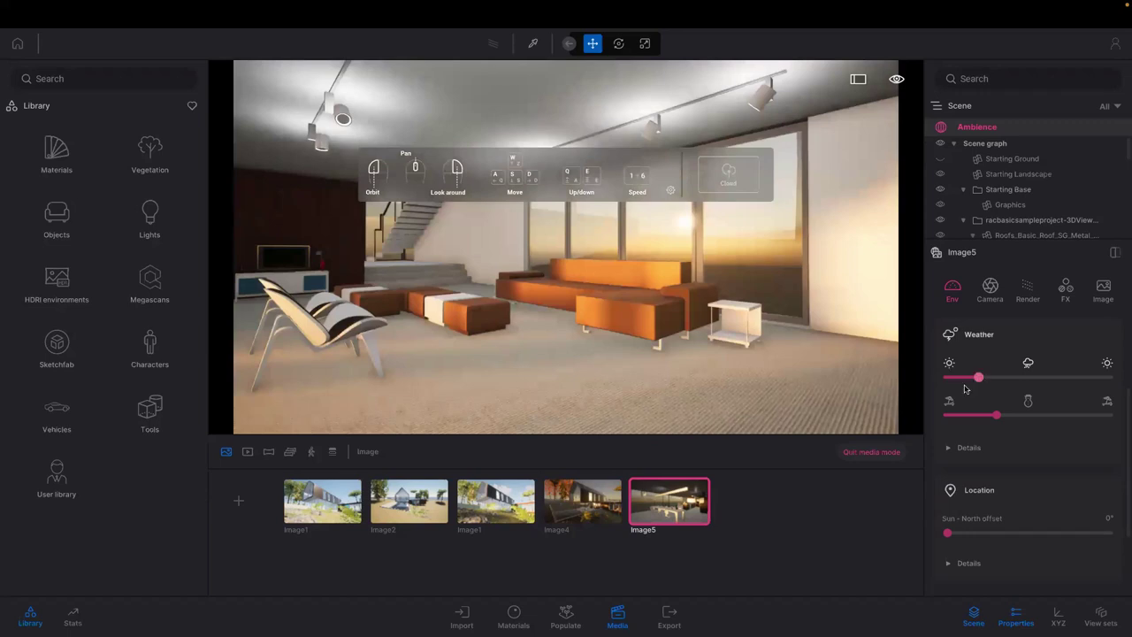
{"action": "left_click", "coordinate": [240, 501]}
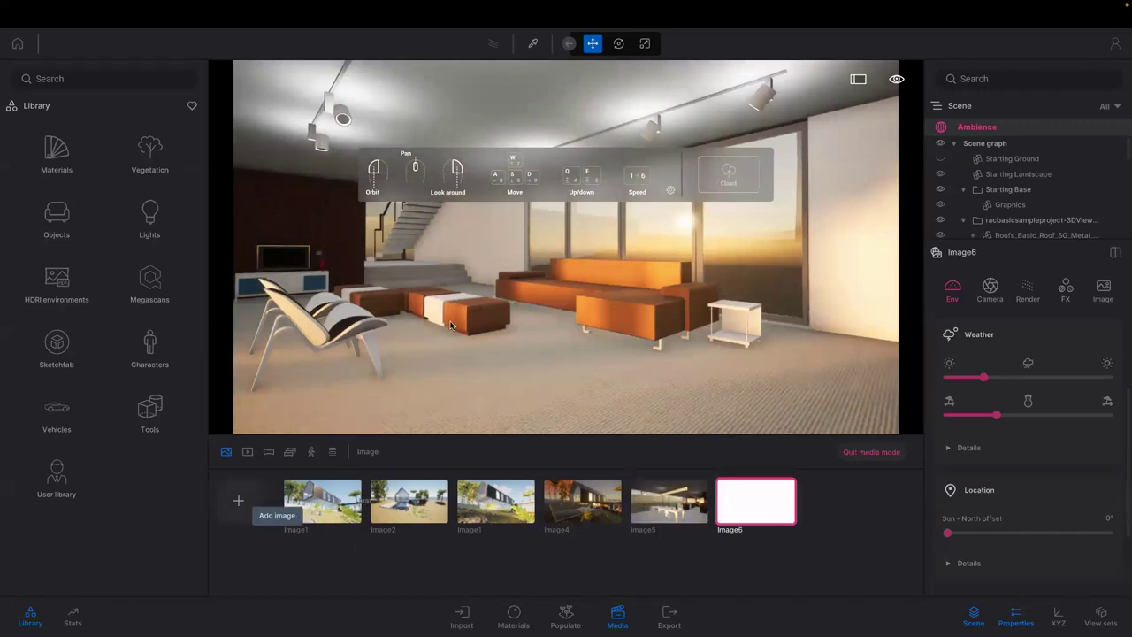
Step: Frame the open balcony end of the red wood-clad wing straight on from outside and add the view as a media image
{"action": "scroll", "coordinate": [450, 326], "scroll_direction": "down", "scroll_amount": 3}
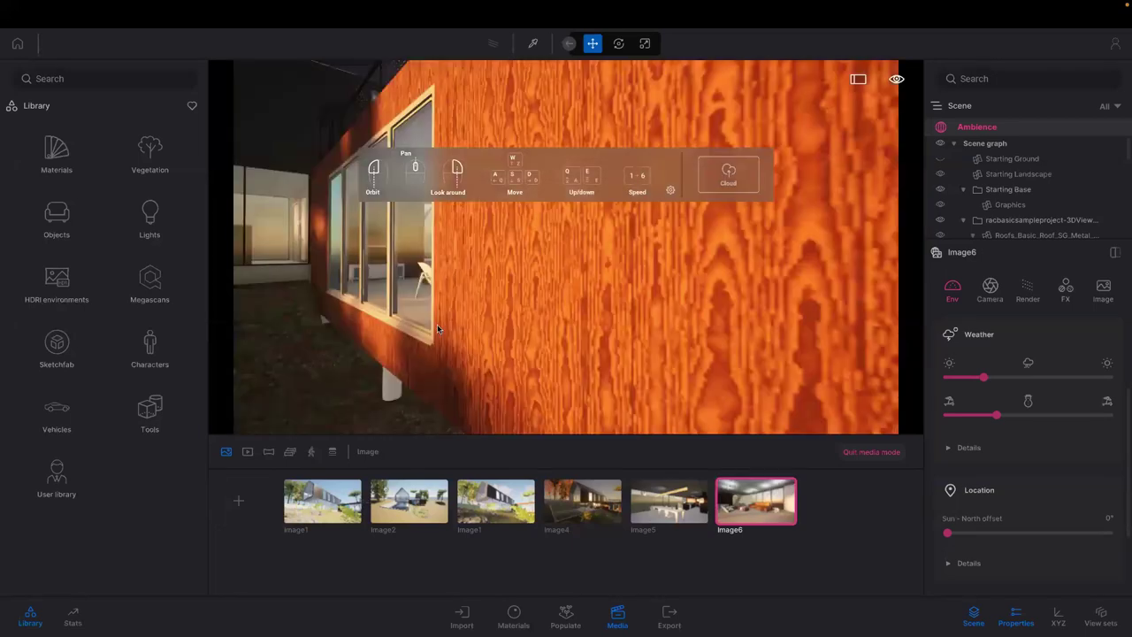
{"action": "scroll", "coordinate": [456, 328], "scroll_direction": "down", "scroll_amount": 3}
{"action": "right_click_drag", "start_coordinate": [456, 327], "coordinate": [601, 310]}
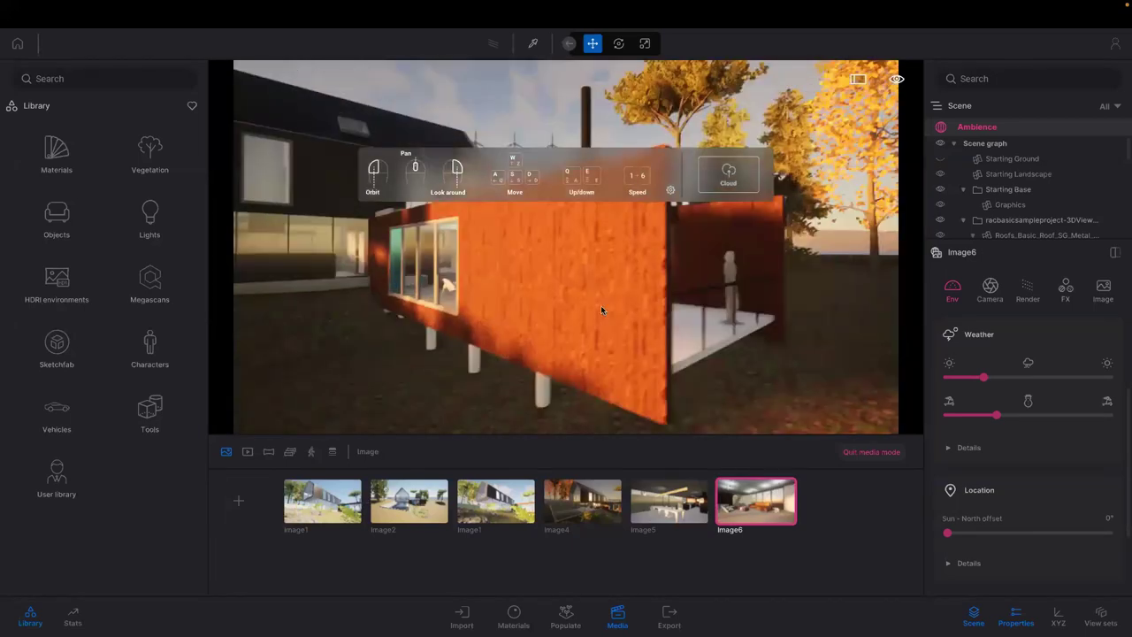
{"action": "middle_click_drag", "start_coordinate": [644, 303], "coordinate": [575, 323]}
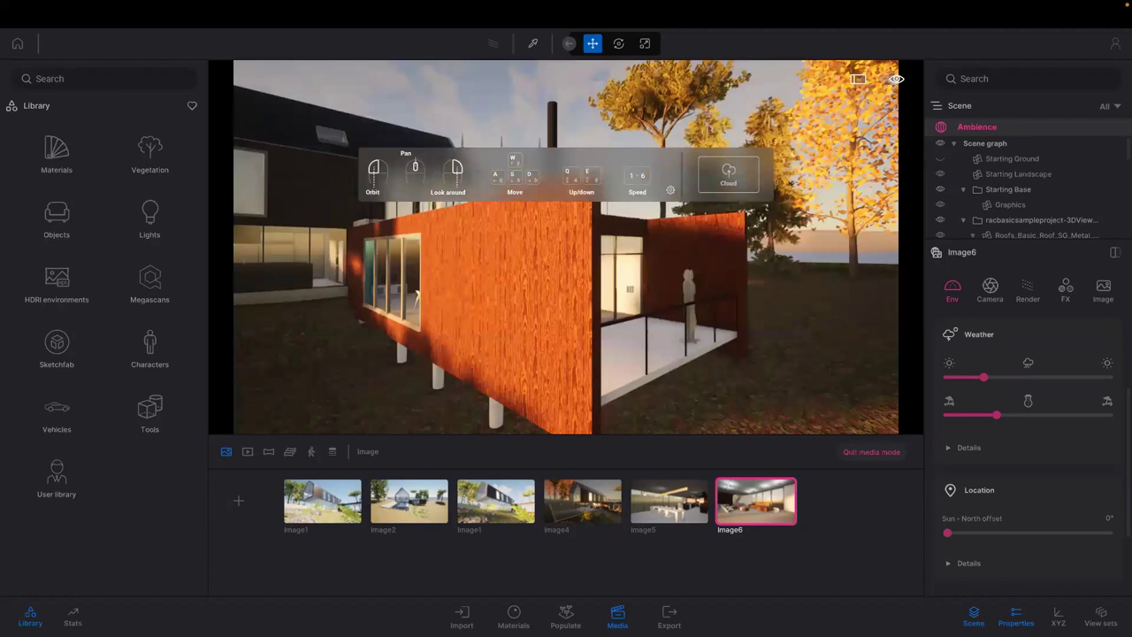
{"action": "left_click_drag", "start_coordinate": [602, 309], "coordinate": [460, 310]}
{"action": "key", "text": "s"}
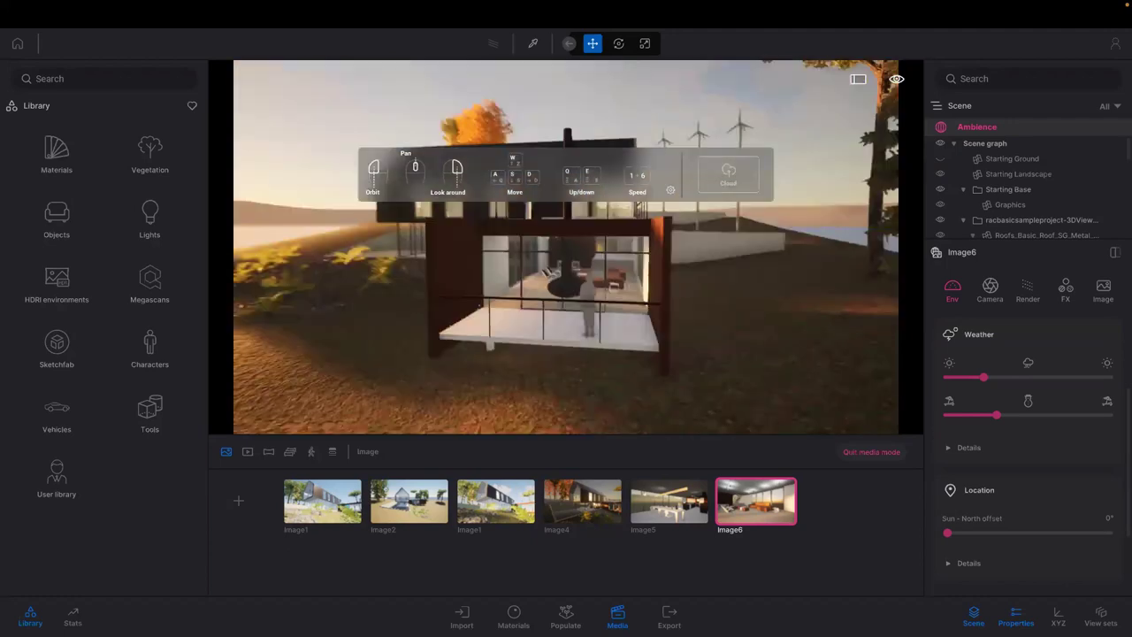
{"action": "middle_click_drag", "start_coordinate": [566, 301], "coordinate": [603, 311]}
{"action": "key", "text": "w"}
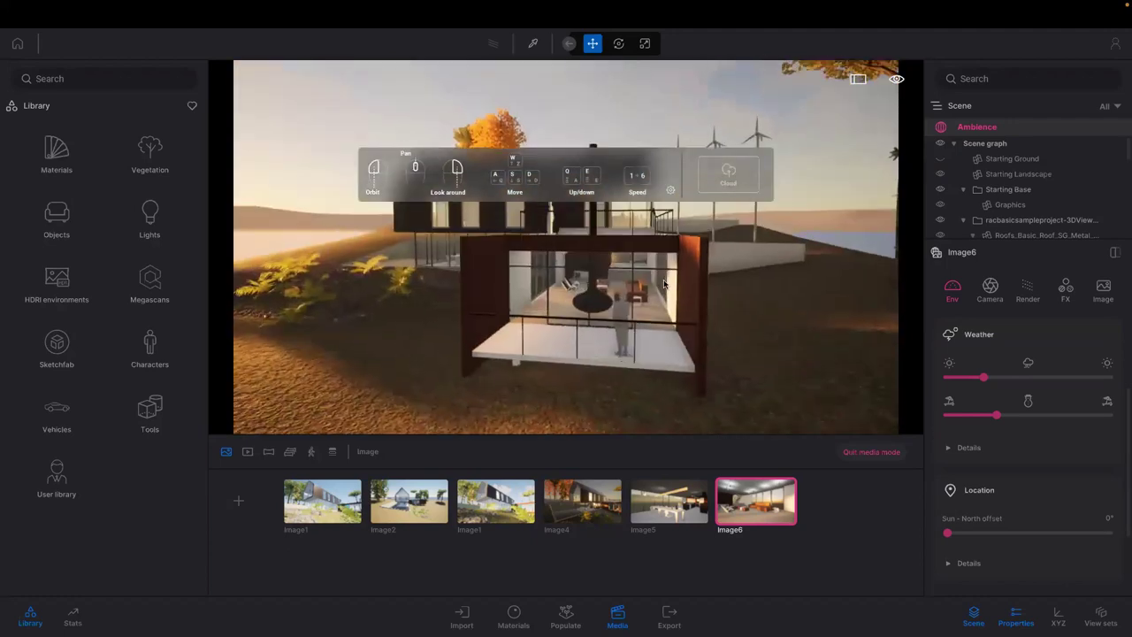
{"action": "key", "text": "q"}
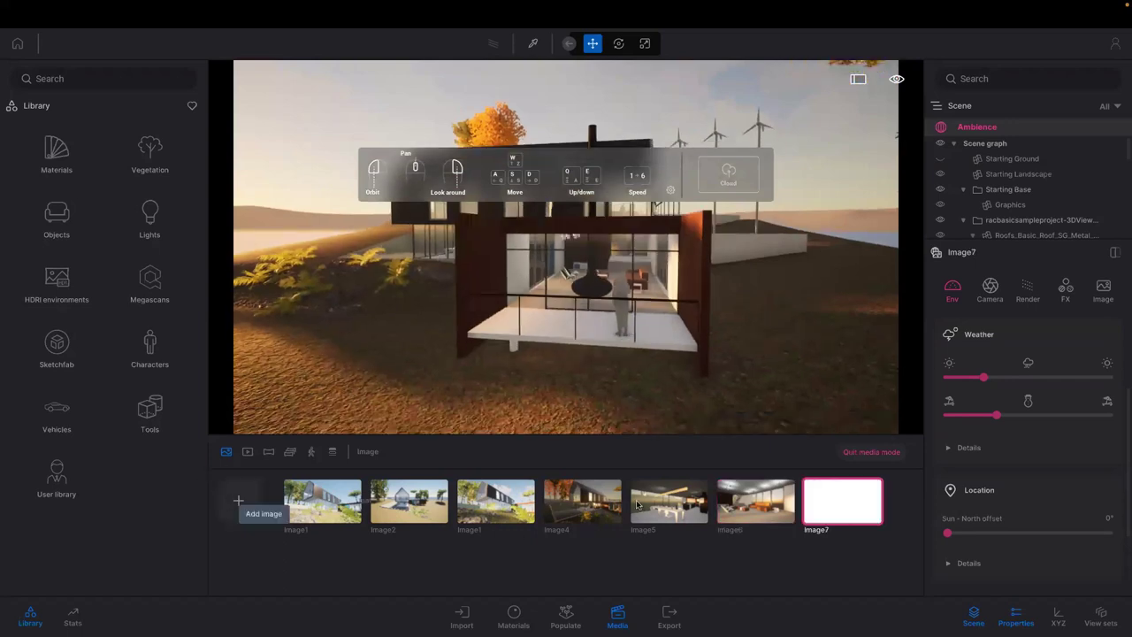
Step: Recall the Image4 exterior view and browse the library's home backyard accessories for a campfire
{"action": "left_click", "coordinate": [583, 509]}
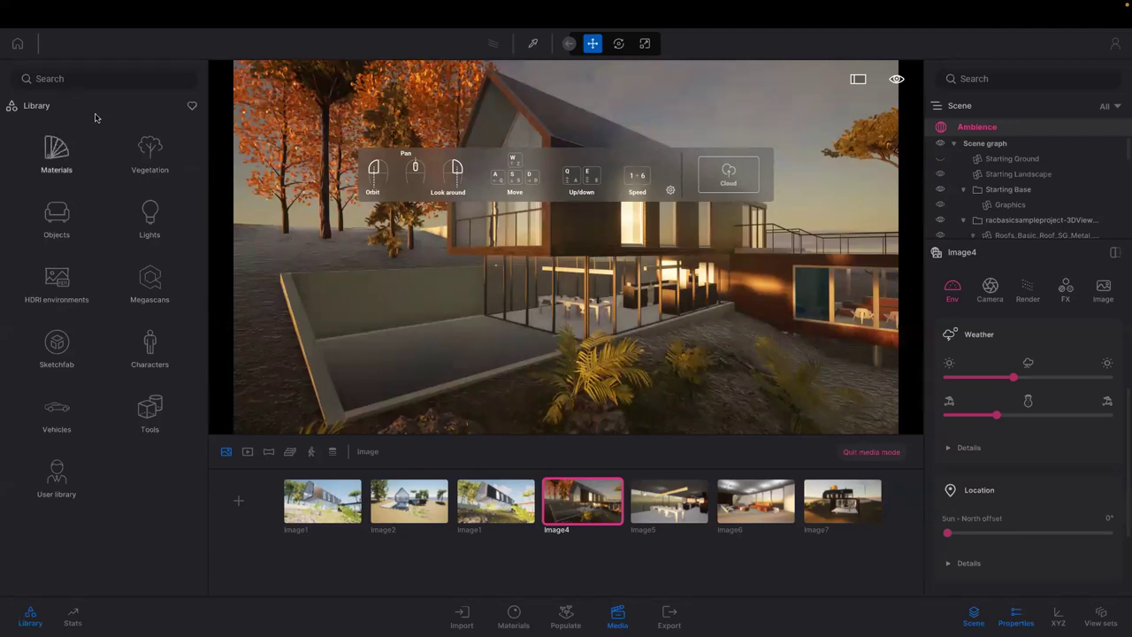
{"action": "left_click", "coordinate": [54, 213]}
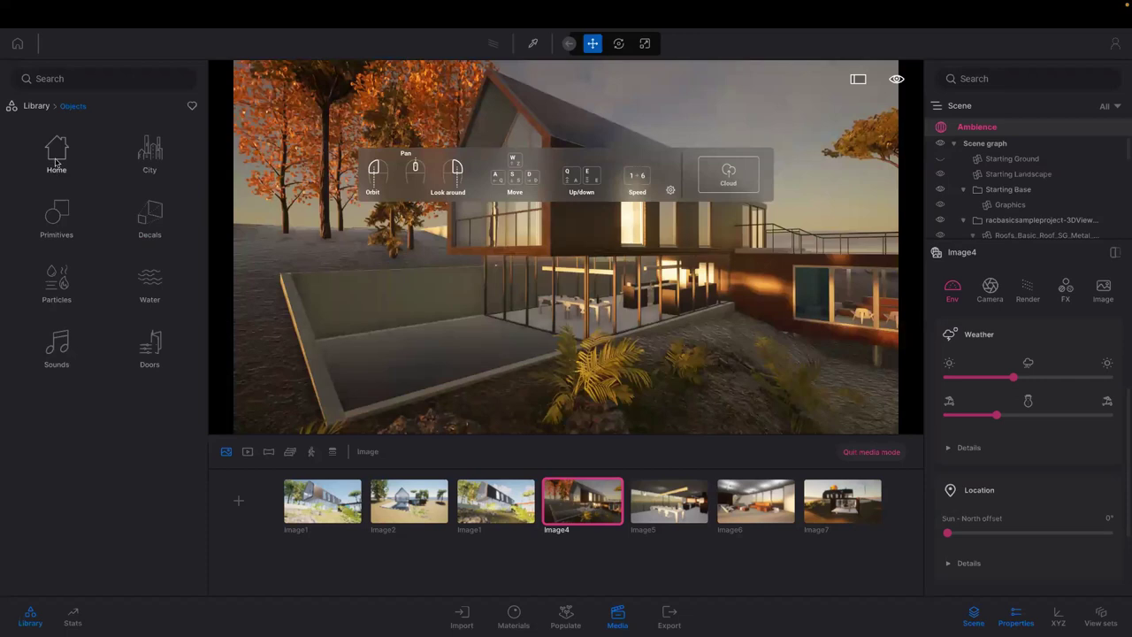
{"action": "left_click", "coordinate": [56, 157]}
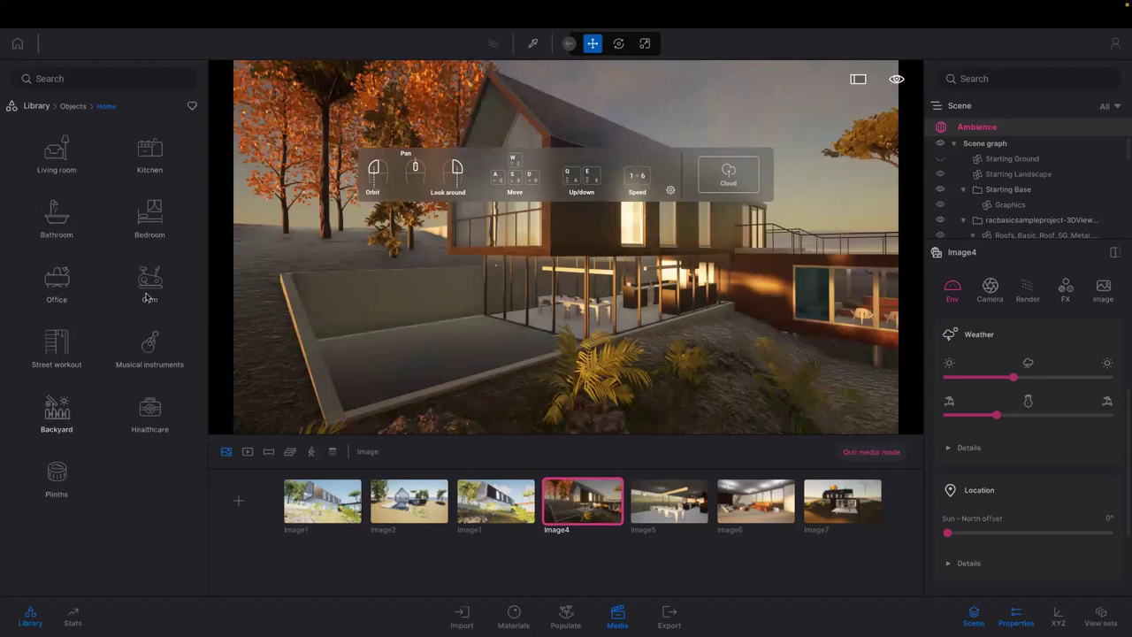
{"action": "left_click", "coordinate": [52, 412]}
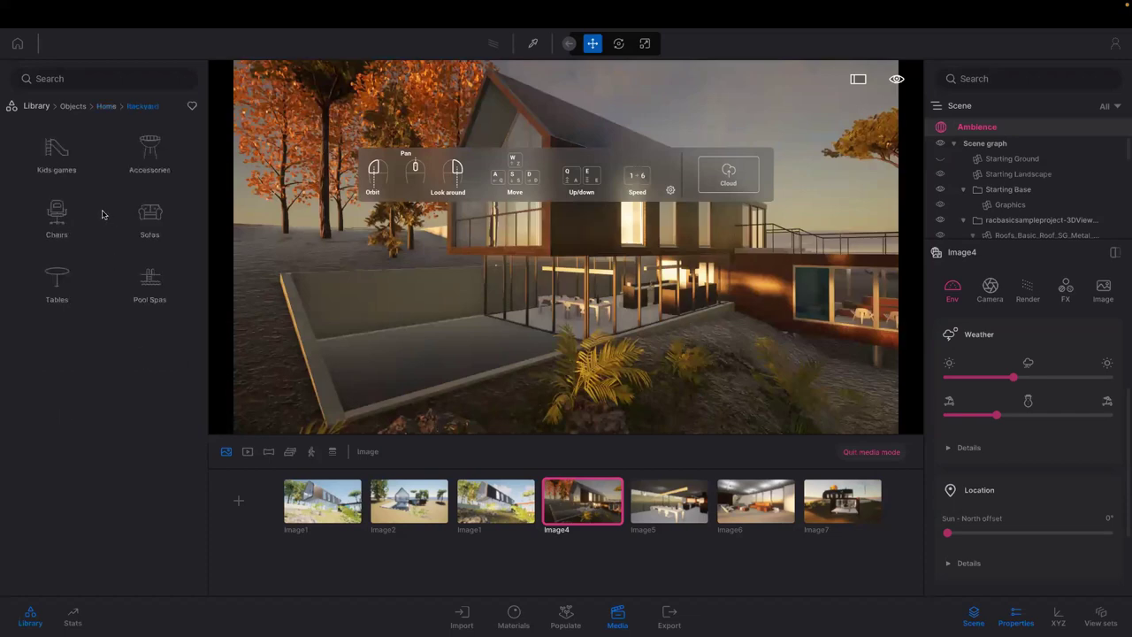
{"action": "left_click", "coordinate": [147, 152]}
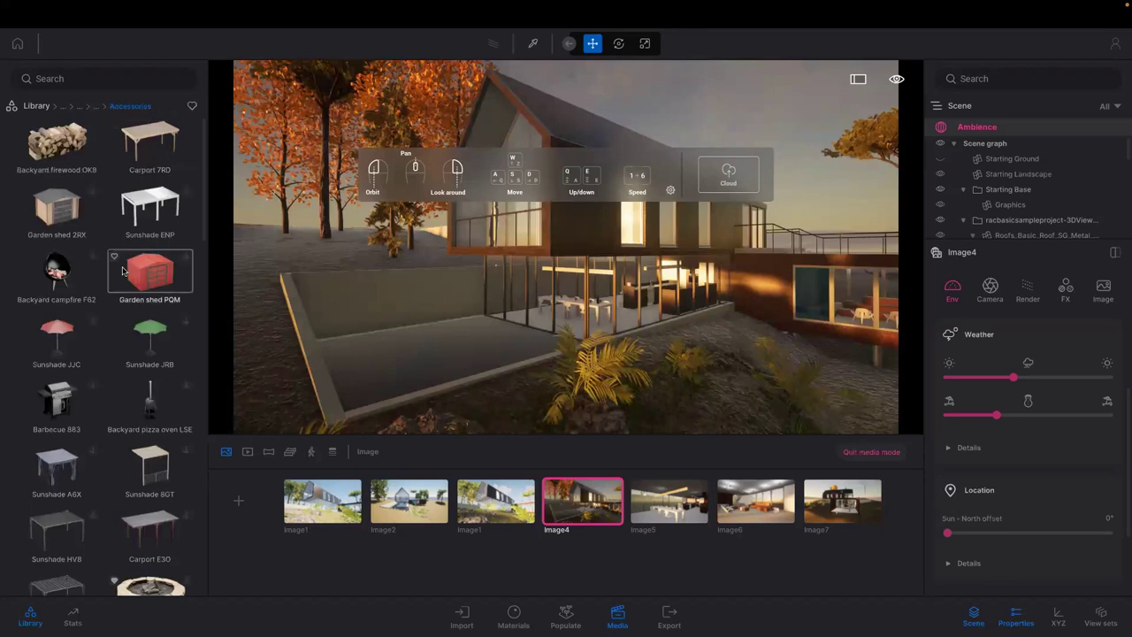
{"action": "scroll", "coordinate": [121, 268], "scroll_direction": "down", "scroll_amount": 1}
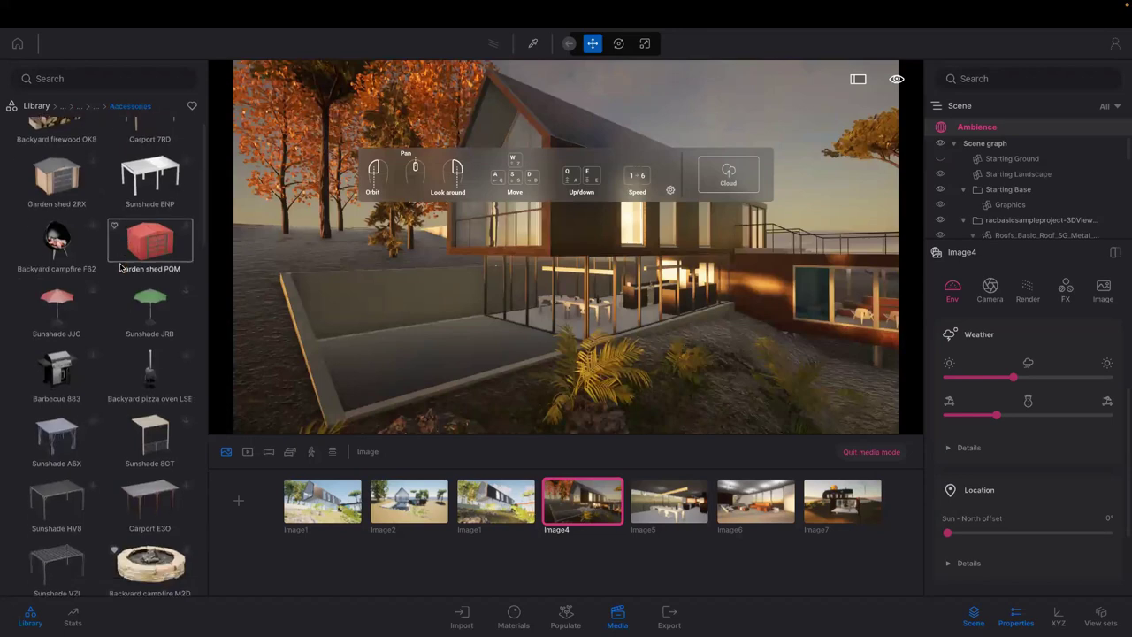
{"action": "scroll", "coordinate": [120, 269], "scroll_direction": "down", "scroll_amount": 1}
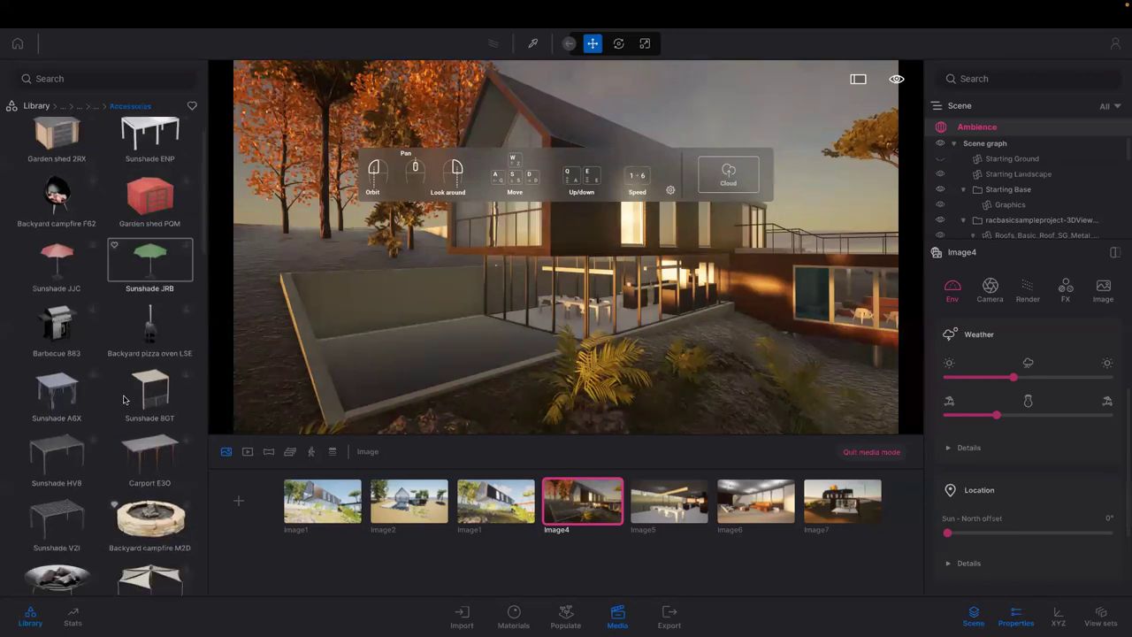
{"action": "scroll", "coordinate": [131, 416], "scroll_direction": "down", "scroll_amount": 1}
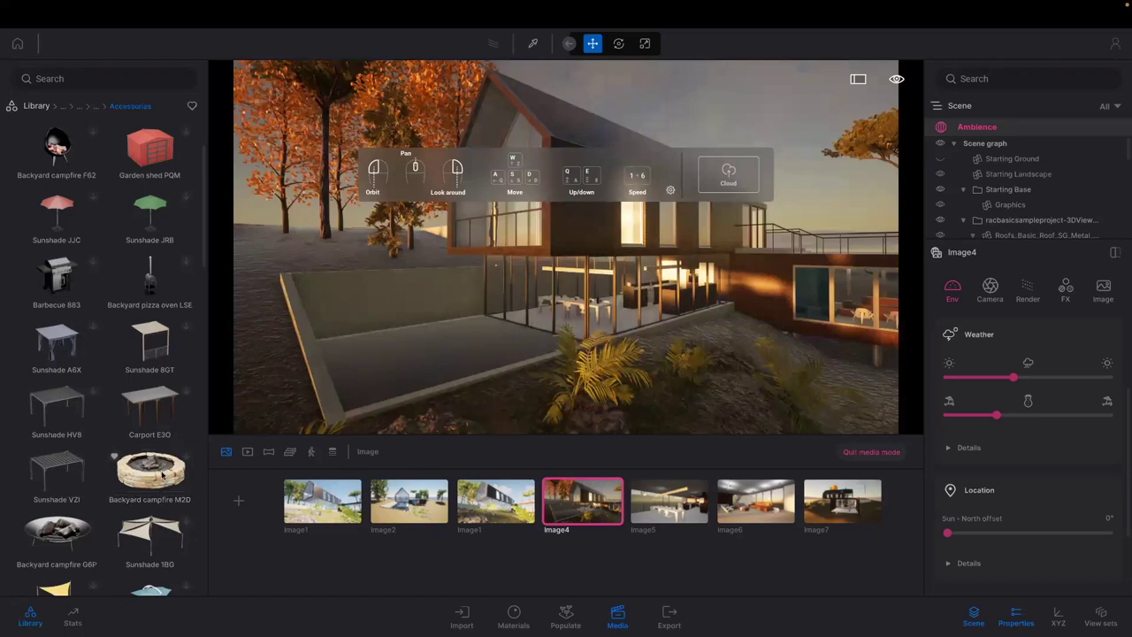
Step: Sign in to the account so that library assets can be downloaded, and dismiss the sign-in confirmation
{"action": "left_click_drag", "start_coordinate": [162, 475], "coordinate": [190, 463]}
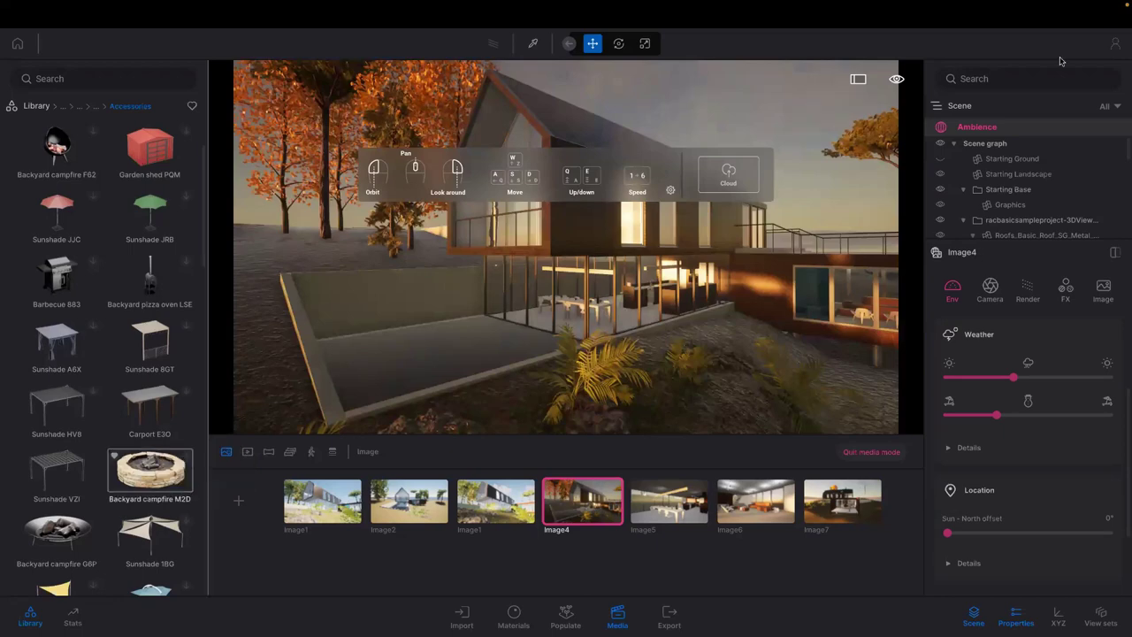
{"action": "left_click", "coordinate": [1112, 55]}
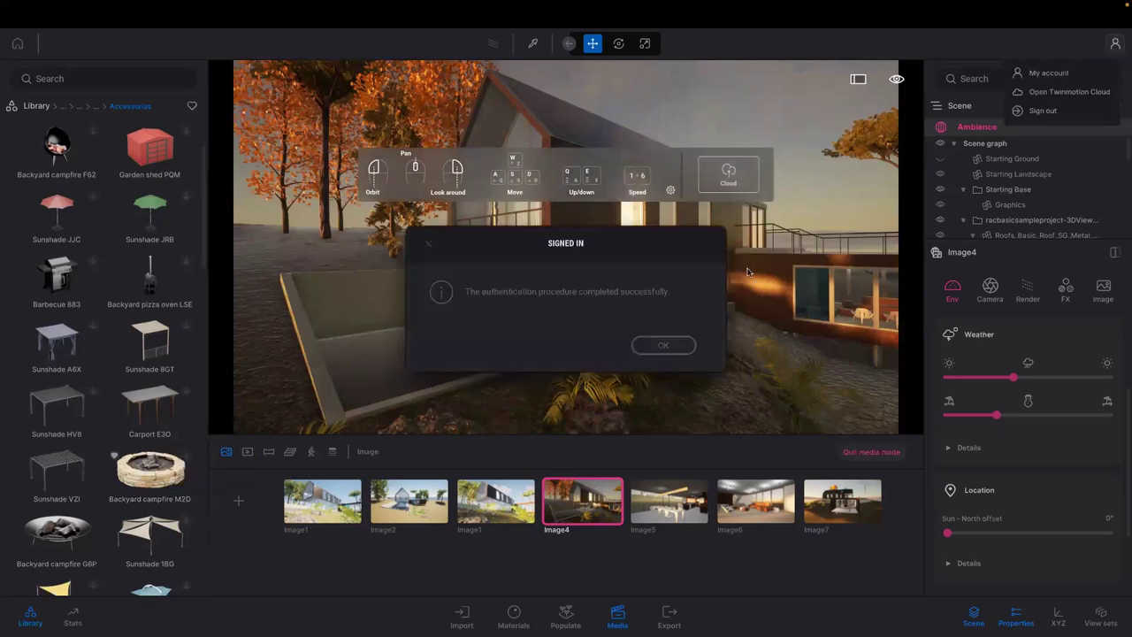
{"action": "left_click", "coordinate": [652, 349]}
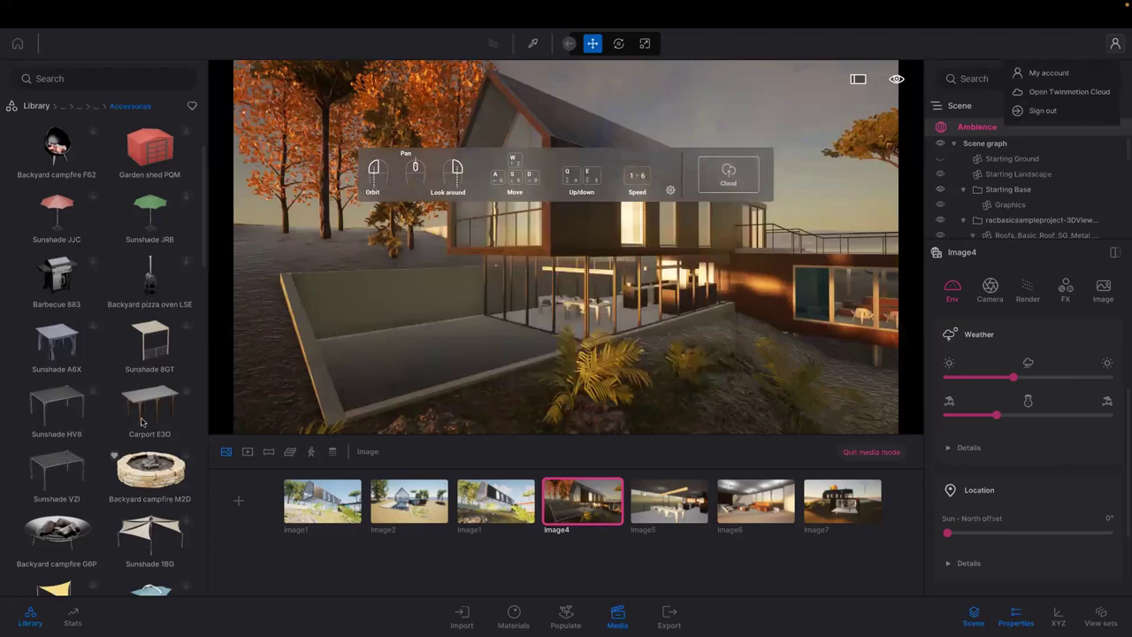
Step: Download Backyard campfire M2D and place it on the walled terrace
{"action": "left_click", "coordinate": [144, 449]}
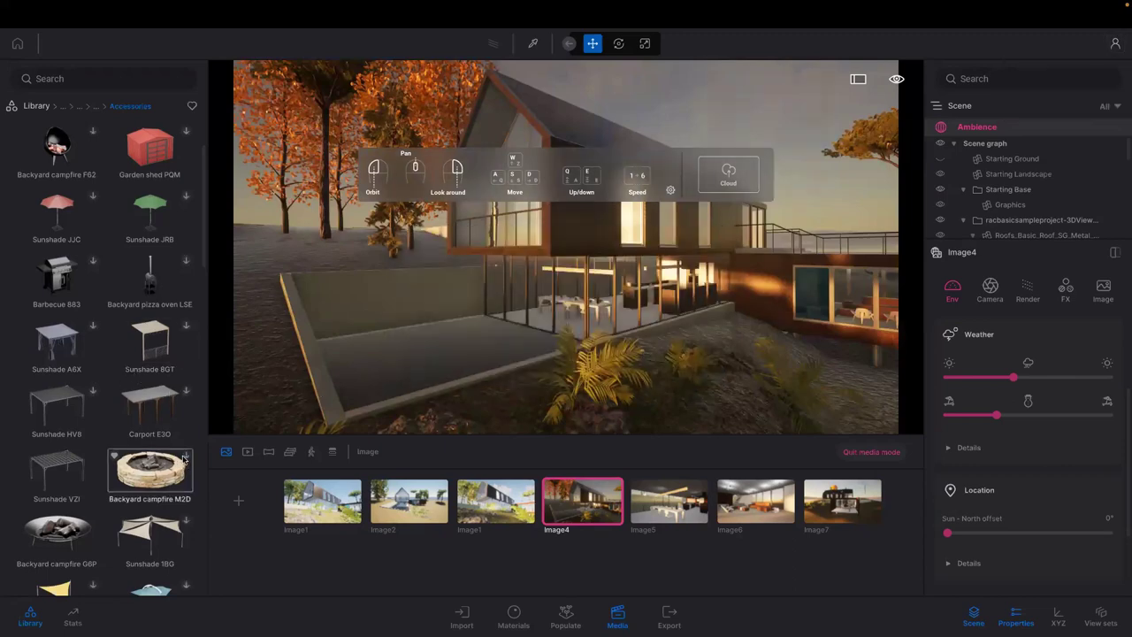
{"action": "left_click", "coordinate": [186, 458]}
{"action": "left_click", "coordinate": [431, 347]}
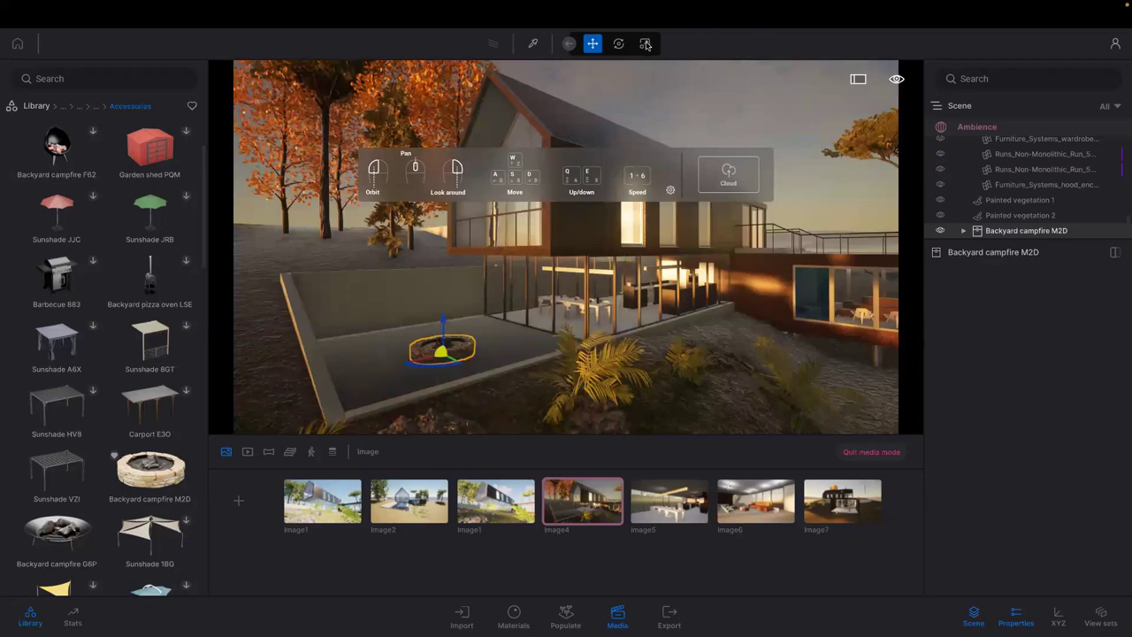
Step: Enlarge the backyard campfire slightly and shift it a little across the terrace, away from the glazed rooms
{"action": "key", "text": "l"}
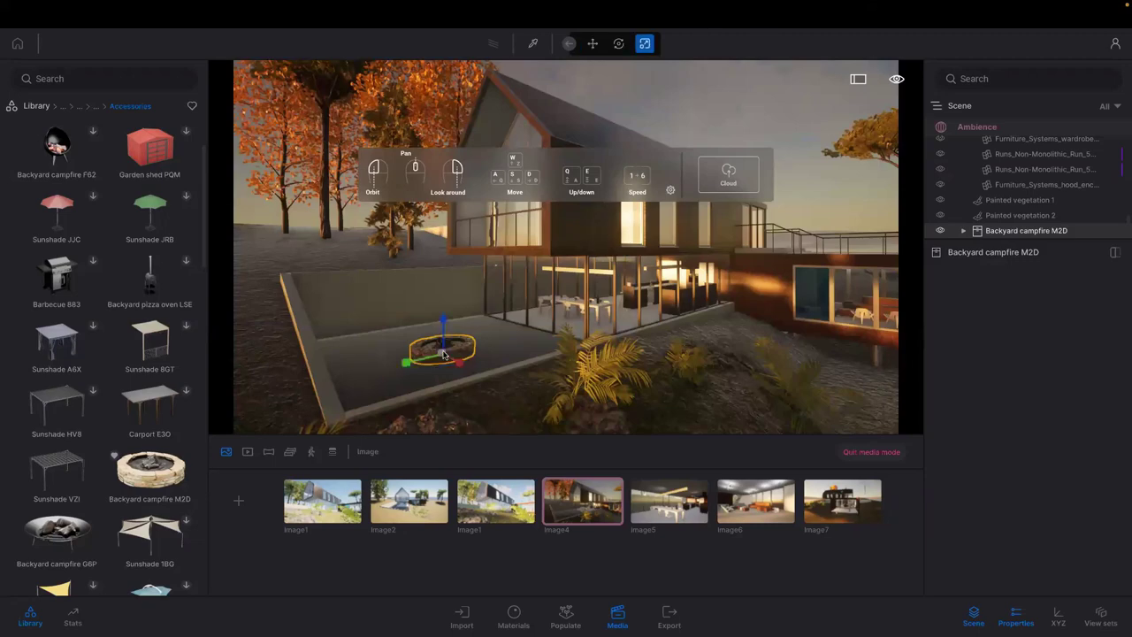
{"action": "left_click_drag", "start_coordinate": [444, 351], "coordinate": [445, 340]}
{"action": "left_click", "coordinate": [611, 47]}
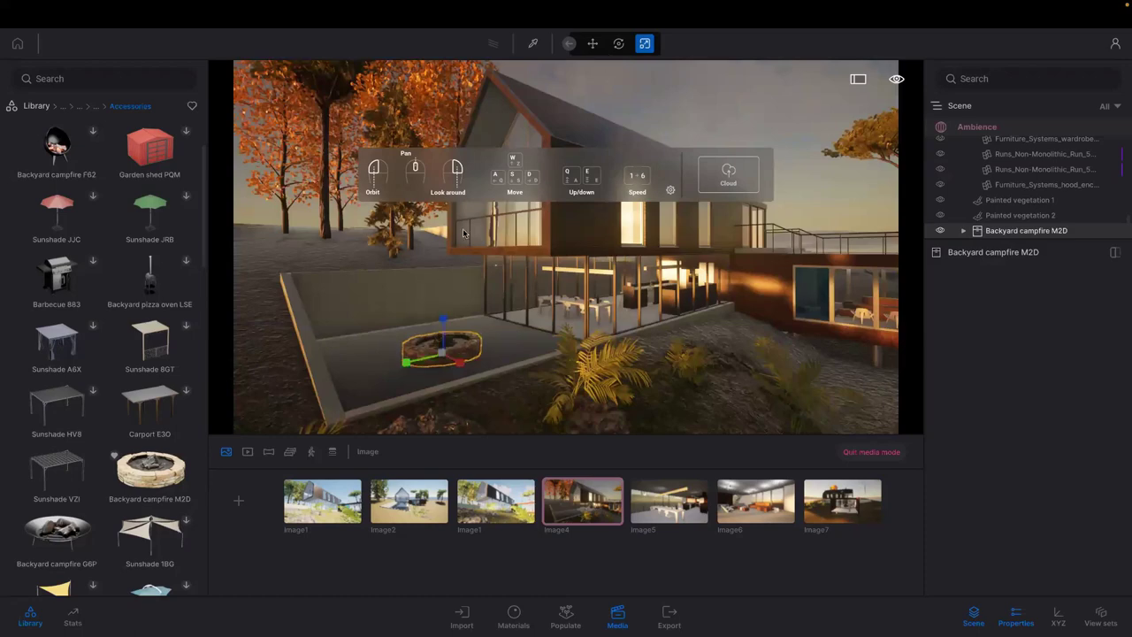
{"action": "left_click", "coordinate": [461, 367]}
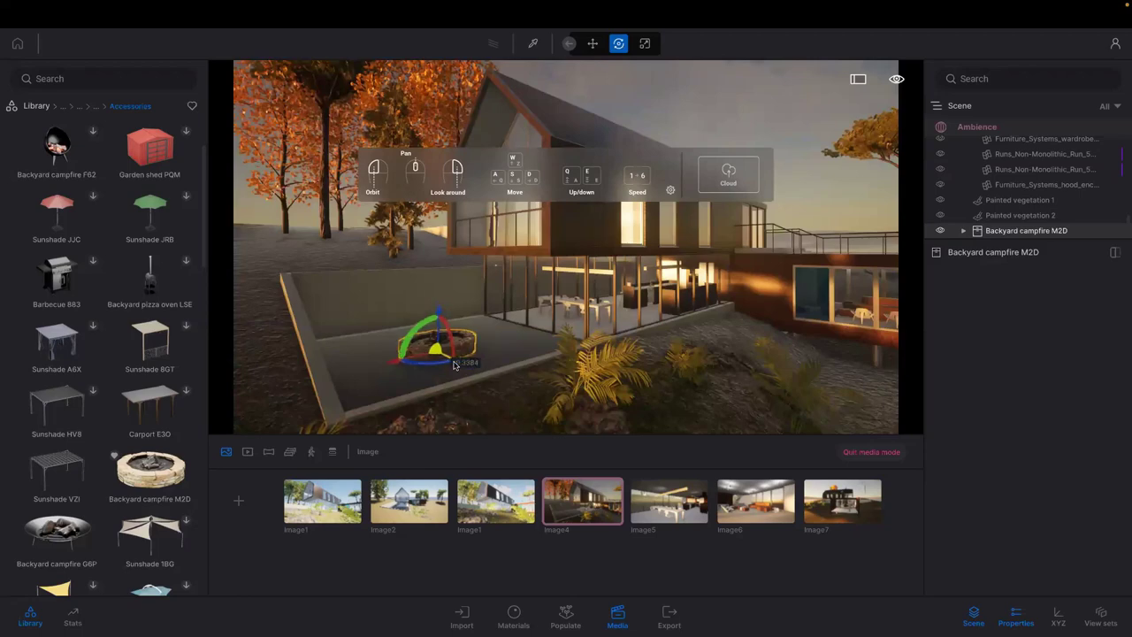
{"action": "left_click_drag", "start_coordinate": [453, 362], "coordinate": [449, 361]}
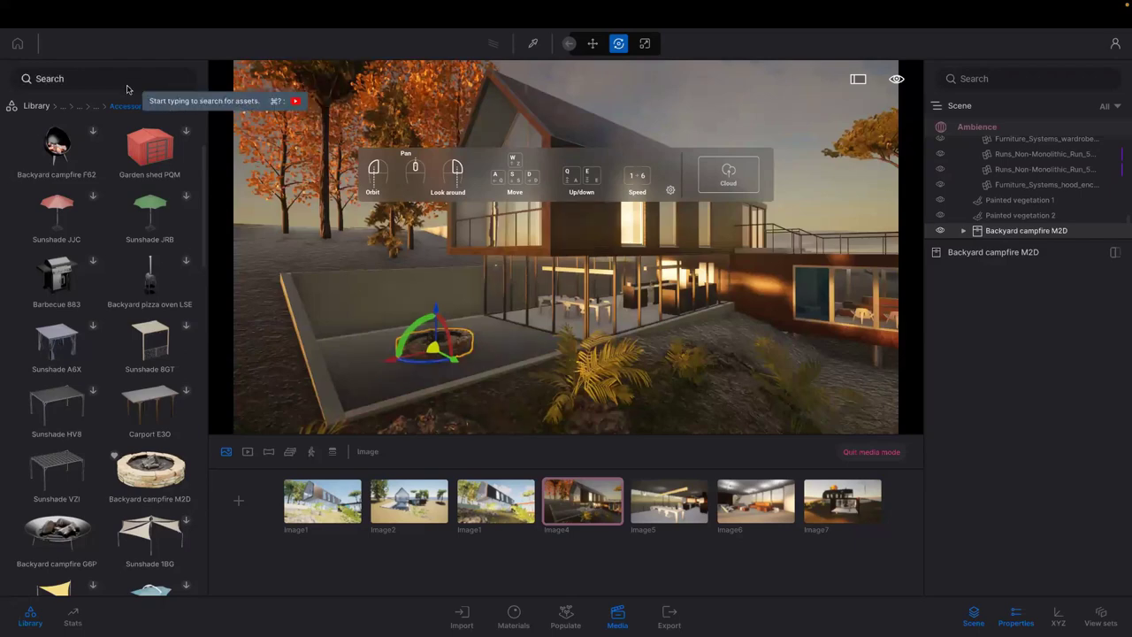
Step: Search the whole library for "fire" and place the Small fire effect in the centre of the backyard campfire
{"action": "left_click", "coordinate": [67, 78]}
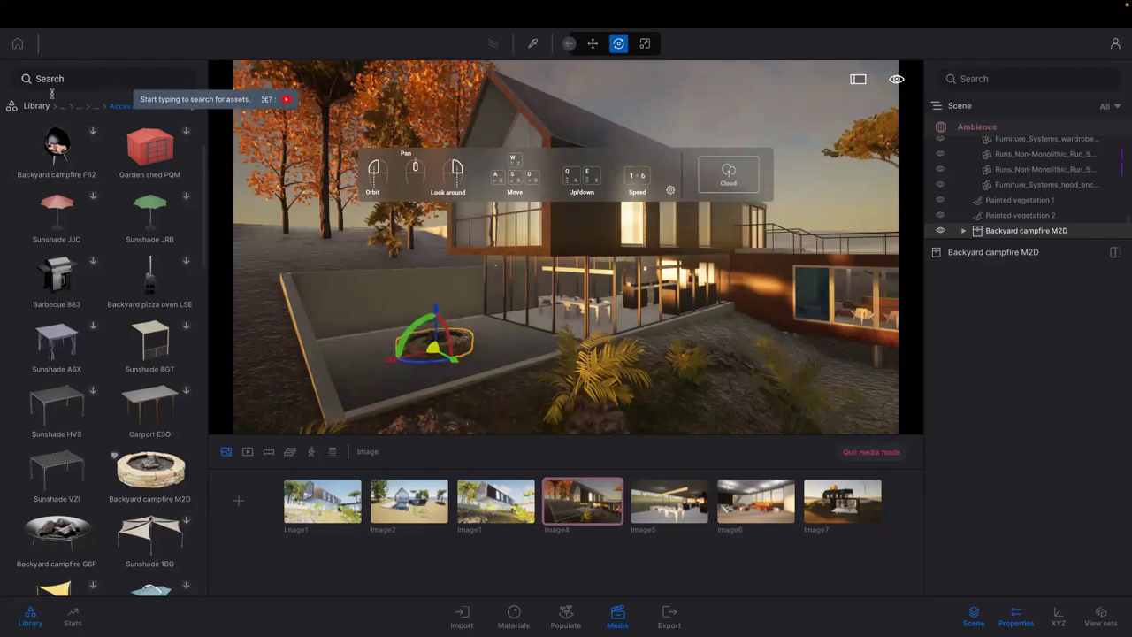
{"action": "left_click", "coordinate": [37, 106]}
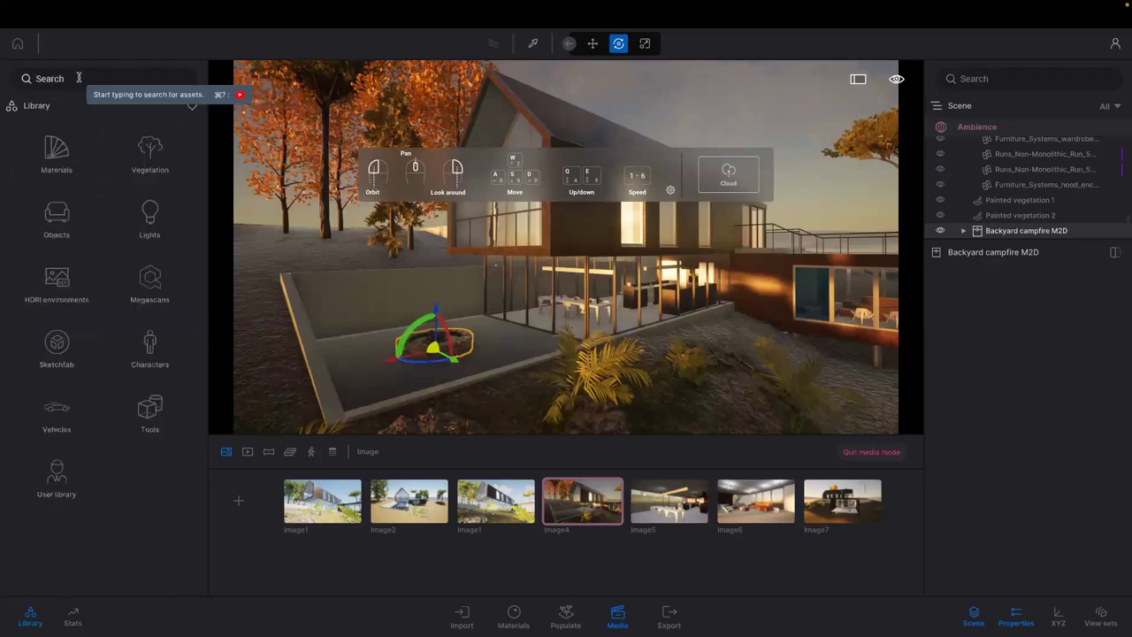
{"action": "type", "text": "fir"}
{"action": "type", "text": "e"}
{"action": "key", "text": "Return"}
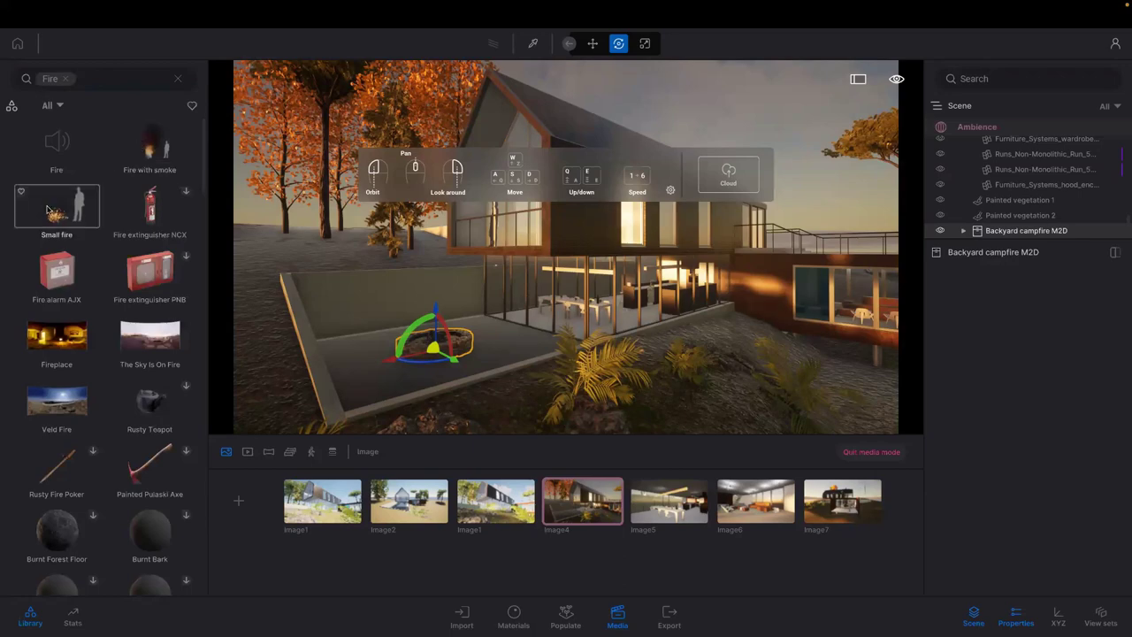
{"action": "left_click_drag", "start_coordinate": [48, 210], "coordinate": [440, 340]}
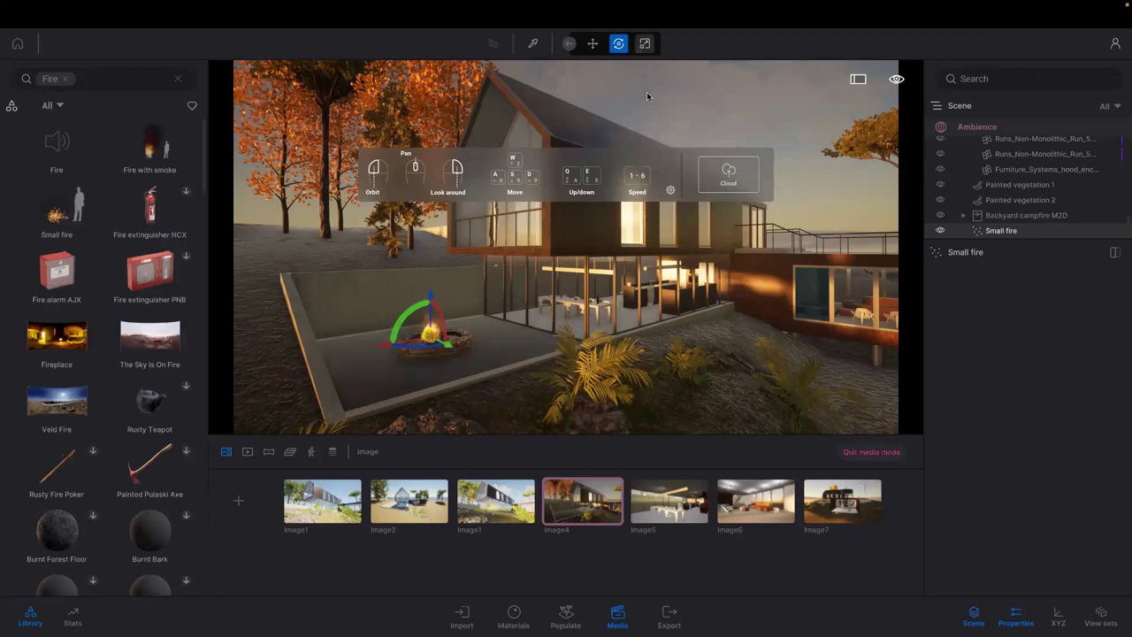
Step: Scale up the Small fire effect so its flames fill the campfire
{"action": "key", "text": "space"}
{"action": "left_click_drag", "start_coordinate": [432, 339], "coordinate": [420, 306]}
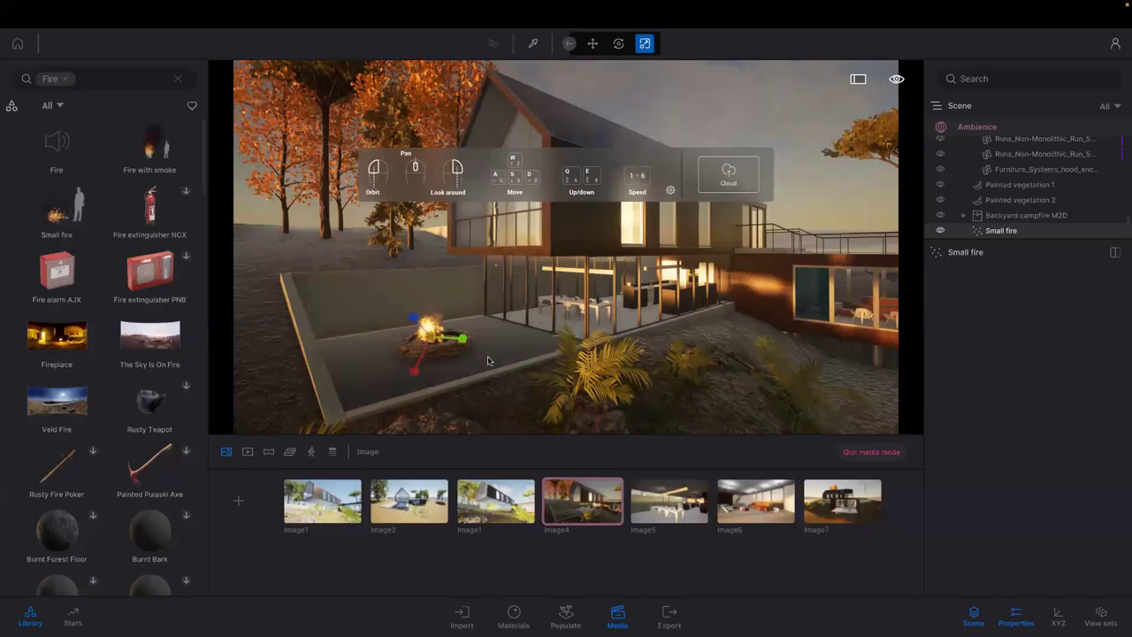
{"action": "left_click", "coordinate": [619, 44]}
Step: Clear the fire search and open the chairs in the library's home backyard objects
{"action": "left_click", "coordinate": [65, 81]}
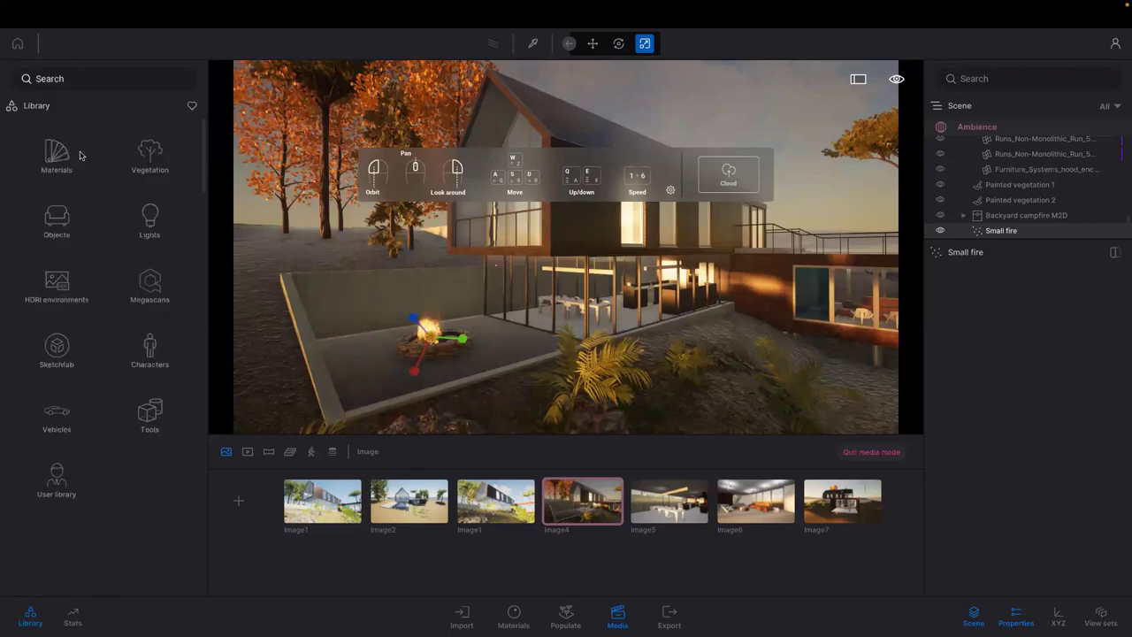
{"action": "left_click", "coordinate": [51, 220]}
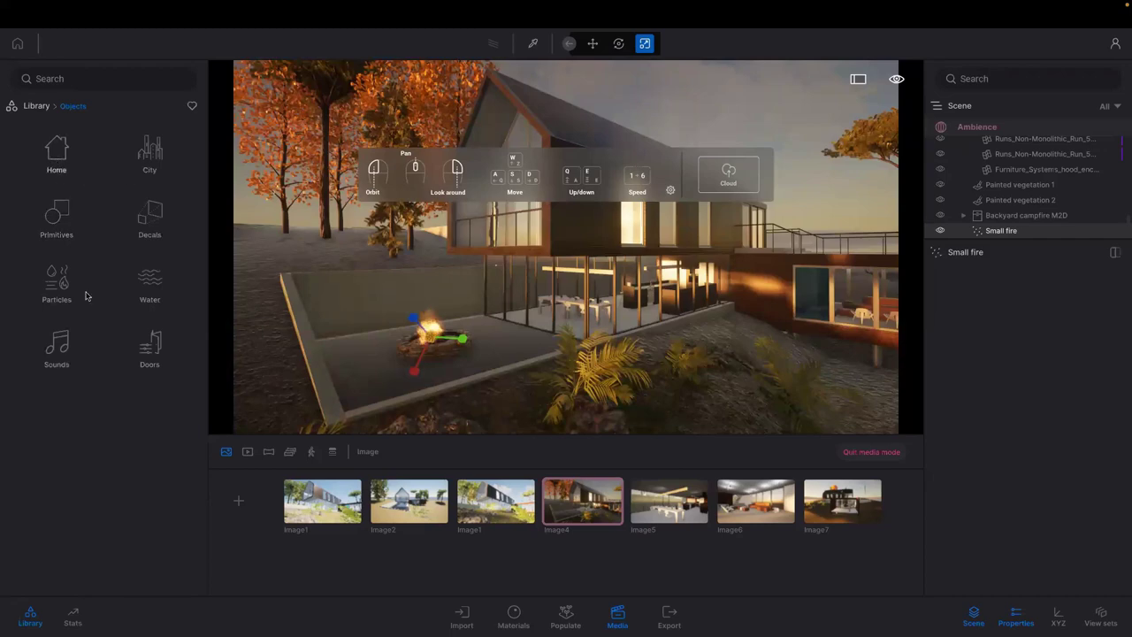
{"action": "left_click", "coordinate": [56, 155]}
{"action": "left_click", "coordinate": [53, 411]}
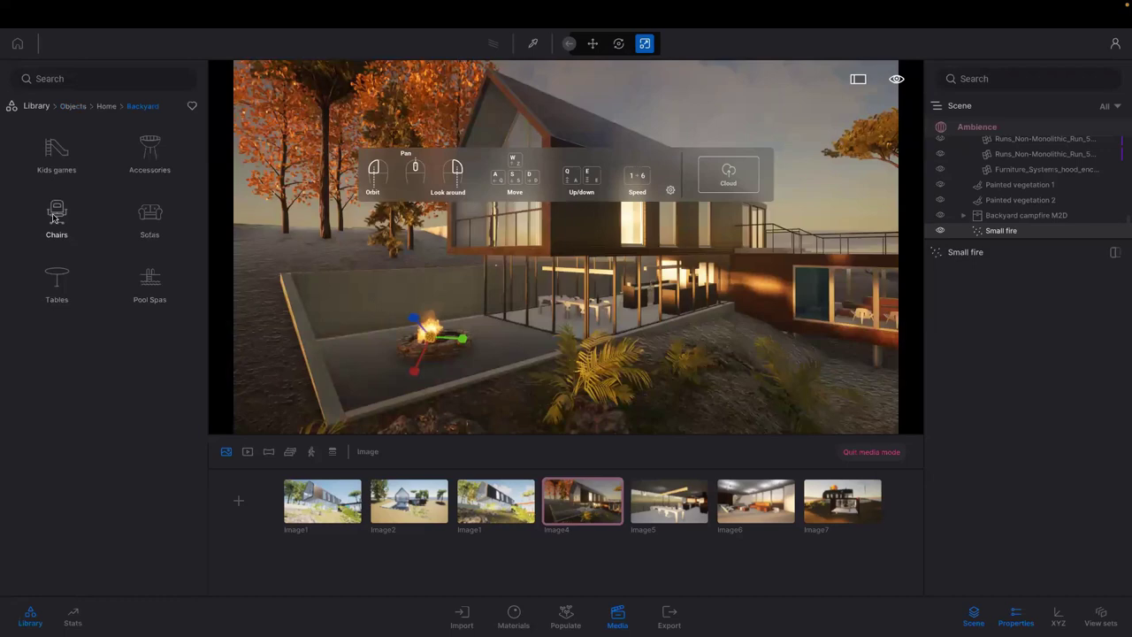
{"action": "left_click", "coordinate": [53, 217]}
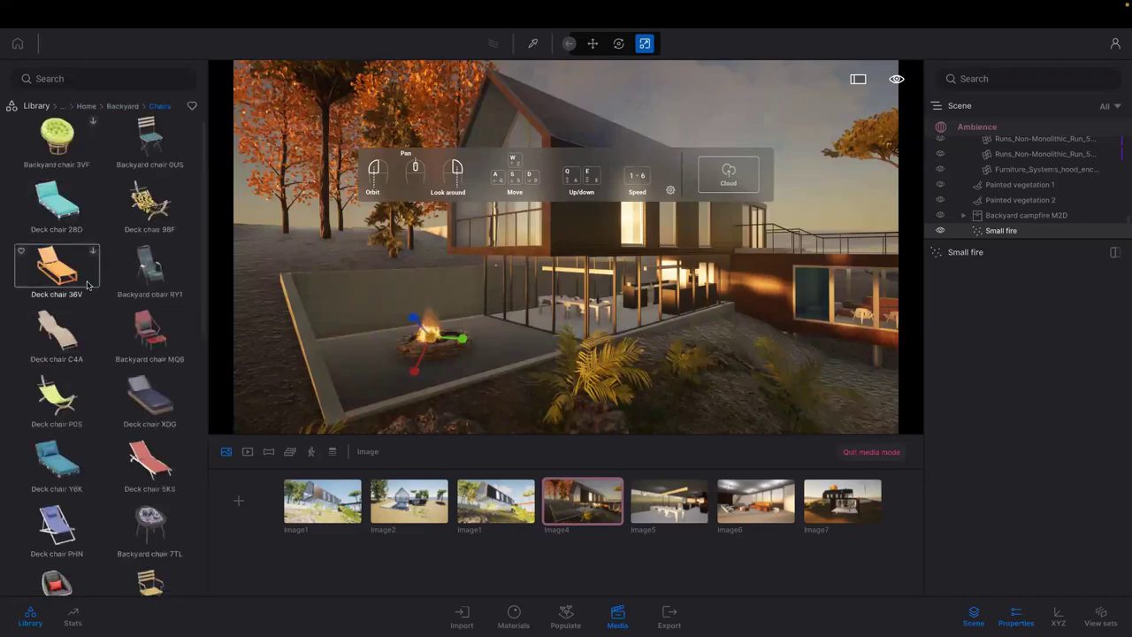
Step: Place Backyard chair U25 on the terrace between the campfire and the outer side wall, and rotate it
{"action": "scroll", "coordinate": [148, 170], "scroll_direction": "down", "scroll_amount": 1}
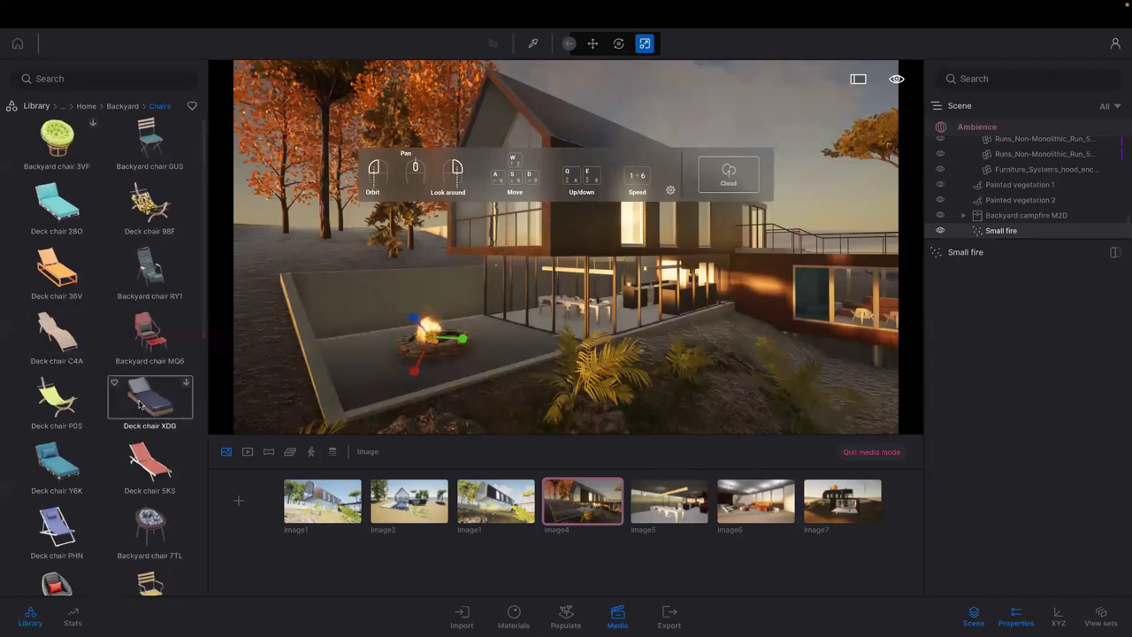
{"action": "scroll", "coordinate": [131, 389], "scroll_direction": "down", "scroll_amount": 1}
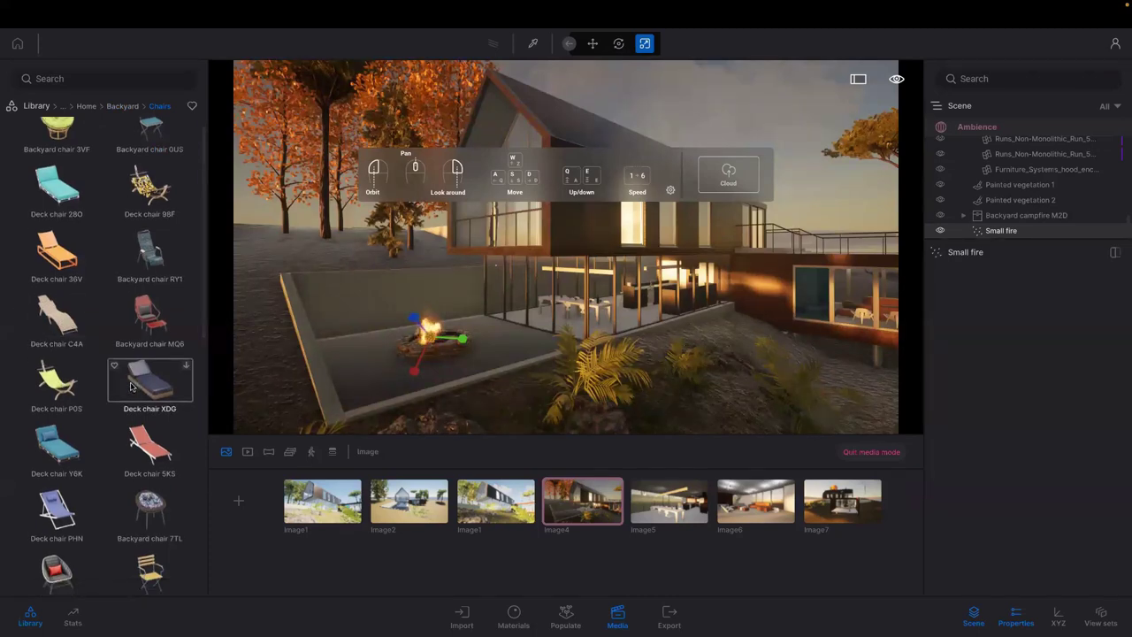
{"action": "scroll", "coordinate": [131, 386], "scroll_direction": "down", "scroll_amount": 1}
{"action": "scroll", "coordinate": [131, 386], "scroll_direction": "down", "scroll_amount": 2}
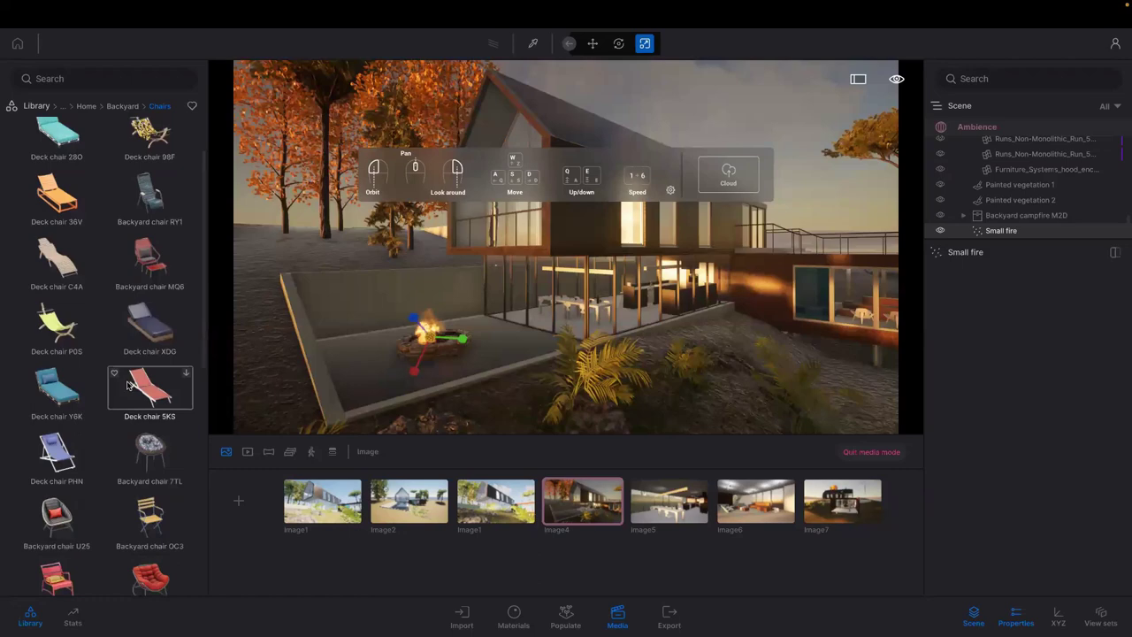
{"action": "scroll", "coordinate": [129, 384], "scroll_direction": "down", "scroll_amount": 1}
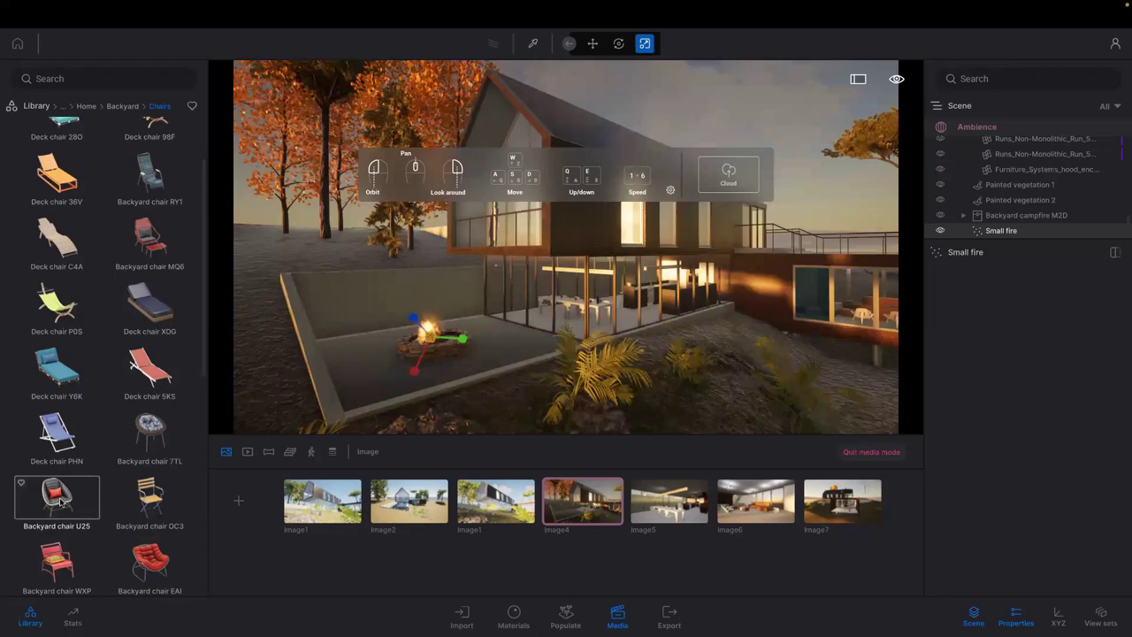
{"action": "left_click_drag", "start_coordinate": [63, 497], "coordinate": [360, 353]}
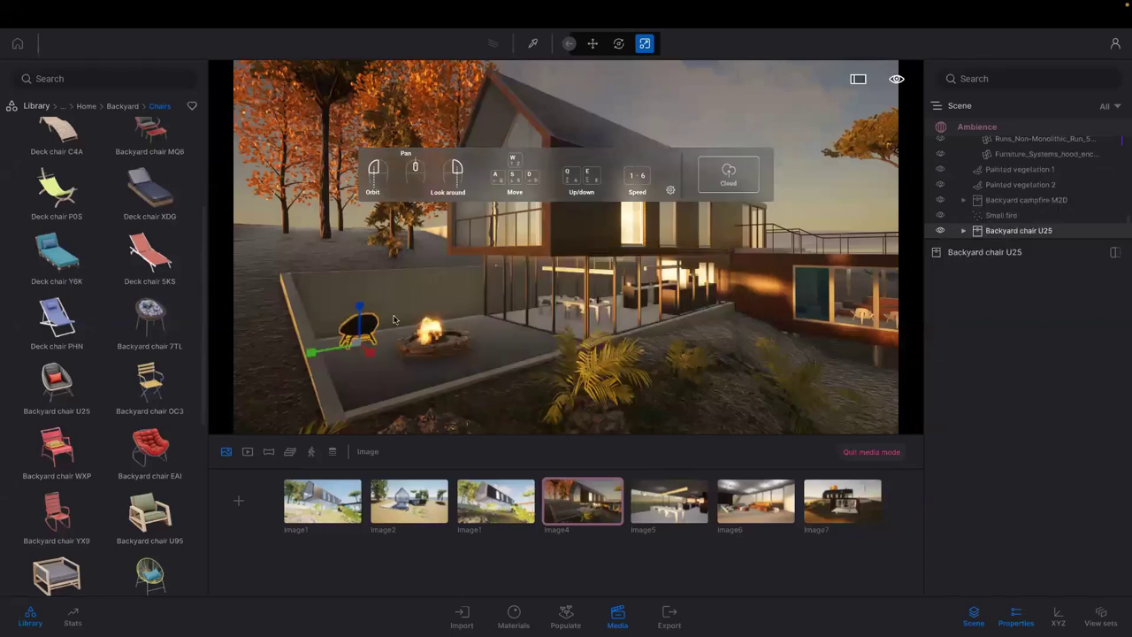
{"action": "key", "text": "r"}
{"action": "left_click_drag", "start_coordinate": [339, 359], "coordinate": [361, 333]}
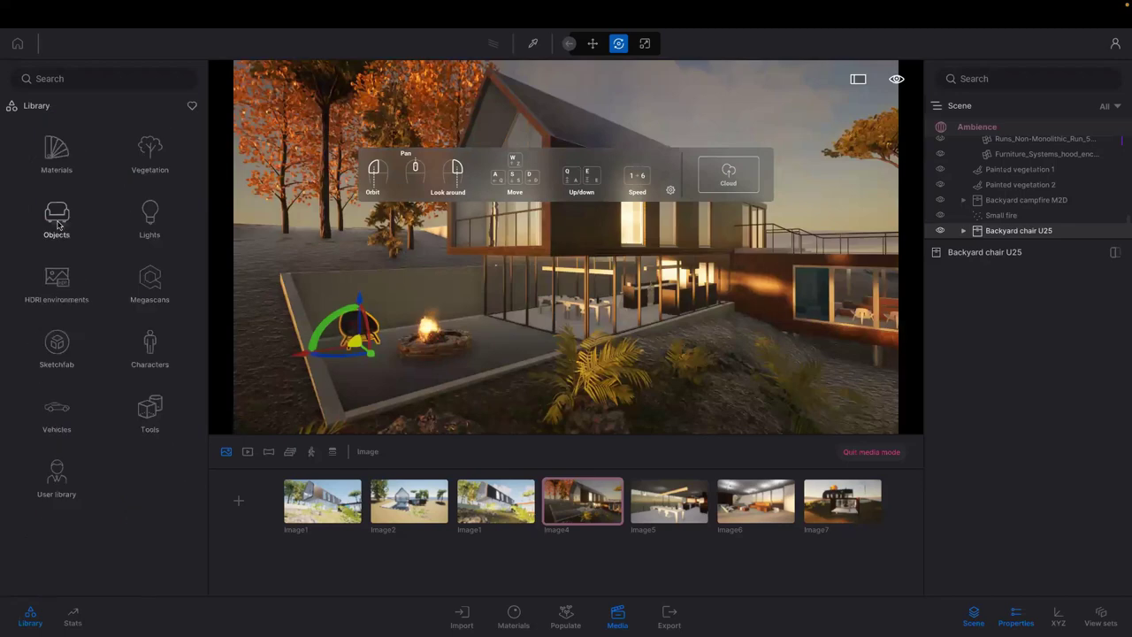
Step: Look through the library's animated human characters, then return to the character categories
{"action": "left_click", "coordinate": [143, 356]}
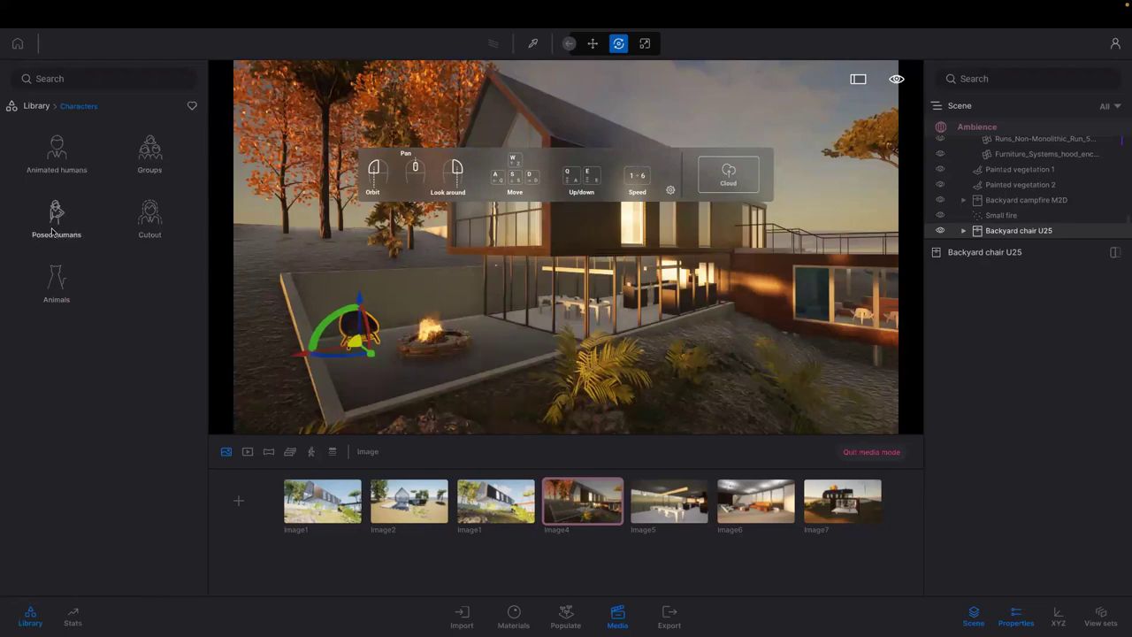
{"action": "left_click", "coordinate": [64, 162]}
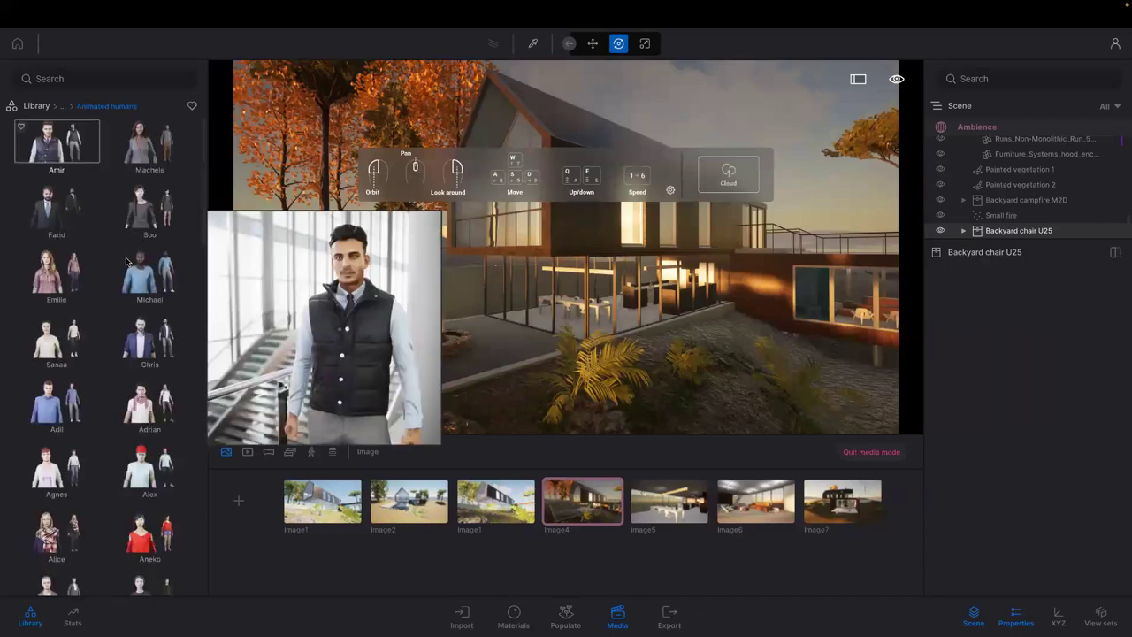
{"action": "mouse_move", "coordinate": [124, 265]}
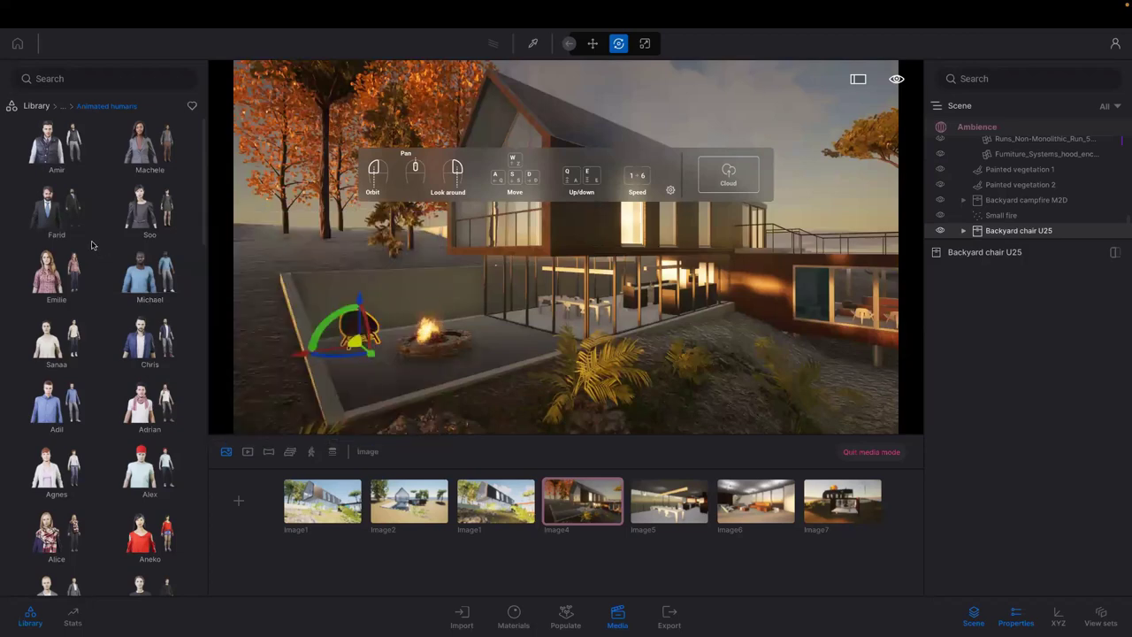
{"action": "mouse_move", "coordinate": [65, 115]}
{"action": "left_click", "coordinate": [63, 109]}
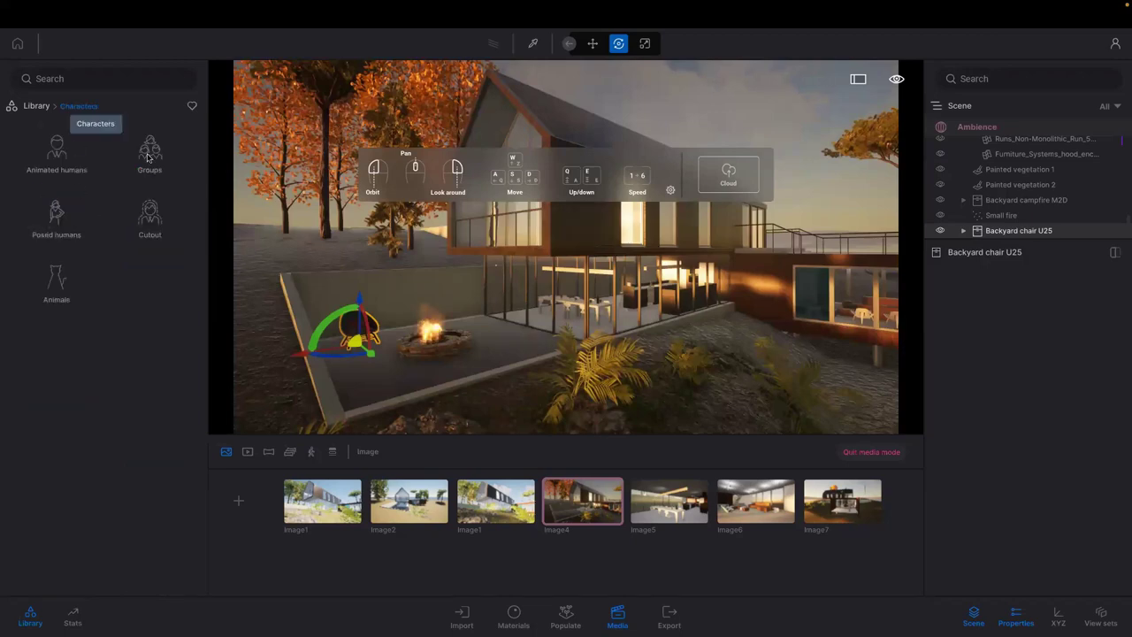
Step: Place the casual posed human Martin on the terrace between the campfire and the house's glass wall
{"action": "left_click", "coordinate": [56, 214]}
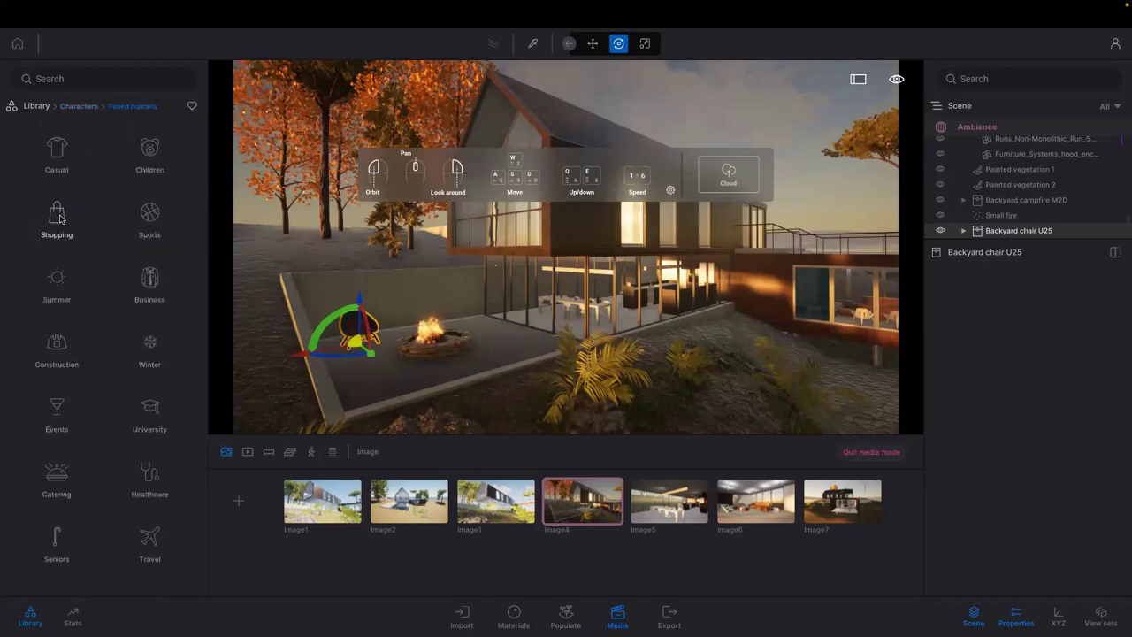
{"action": "left_click", "coordinate": [59, 154]}
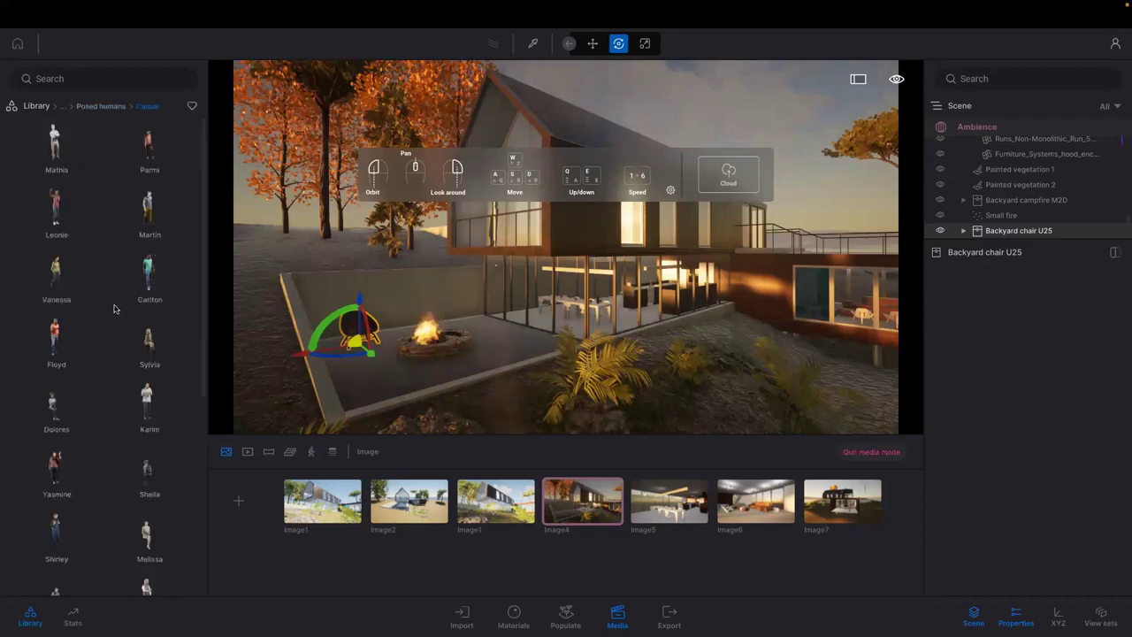
{"action": "scroll", "coordinate": [119, 297], "scroll_direction": "down", "scroll_amount": 1}
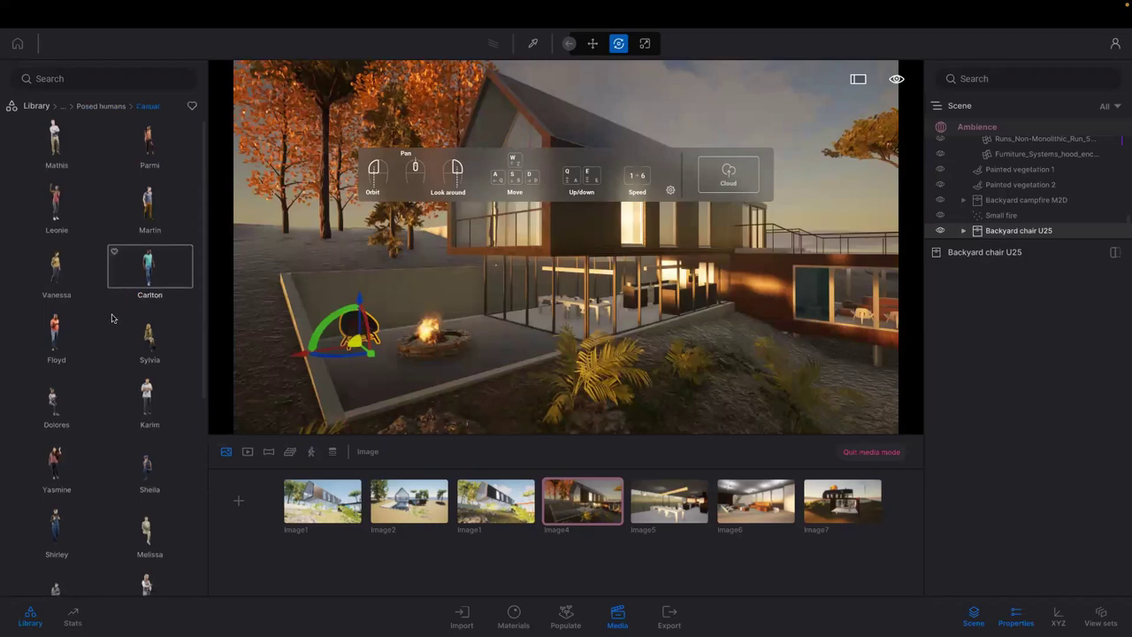
{"action": "scroll", "coordinate": [108, 329], "scroll_direction": "down", "scroll_amount": 1}
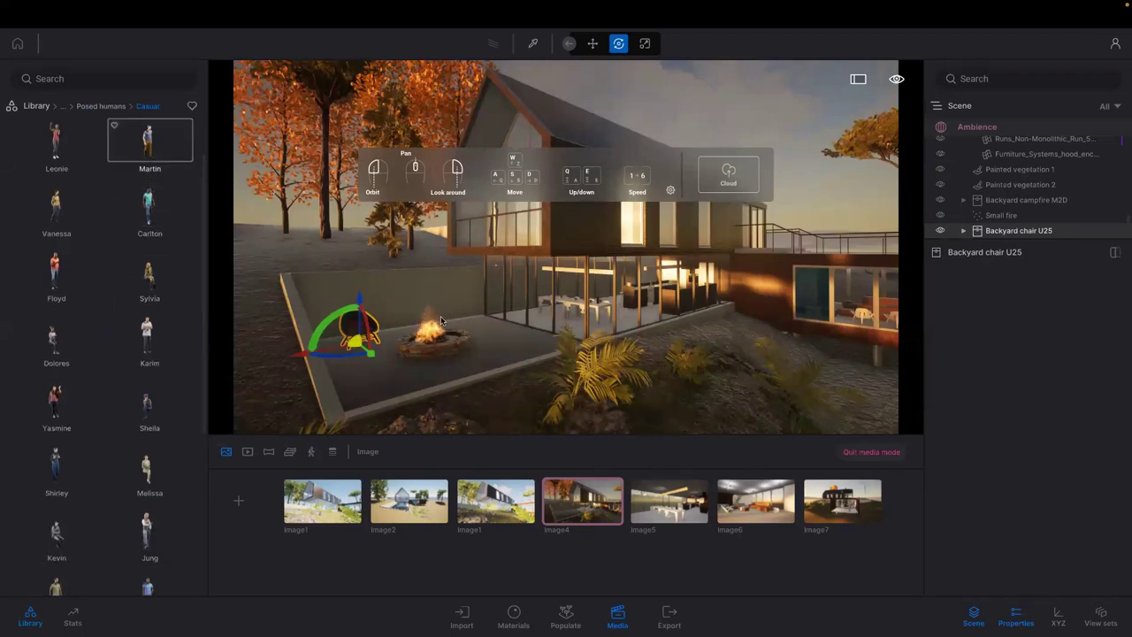
{"action": "mouse_move", "coordinate": [463, 319]}
{"action": "left_mouse_down"}
{"action": "mouse_move", "coordinate": [491, 320]}
{"action": "mouse_move", "coordinate": [496, 344]}
{"action": "left_mouse_up"}
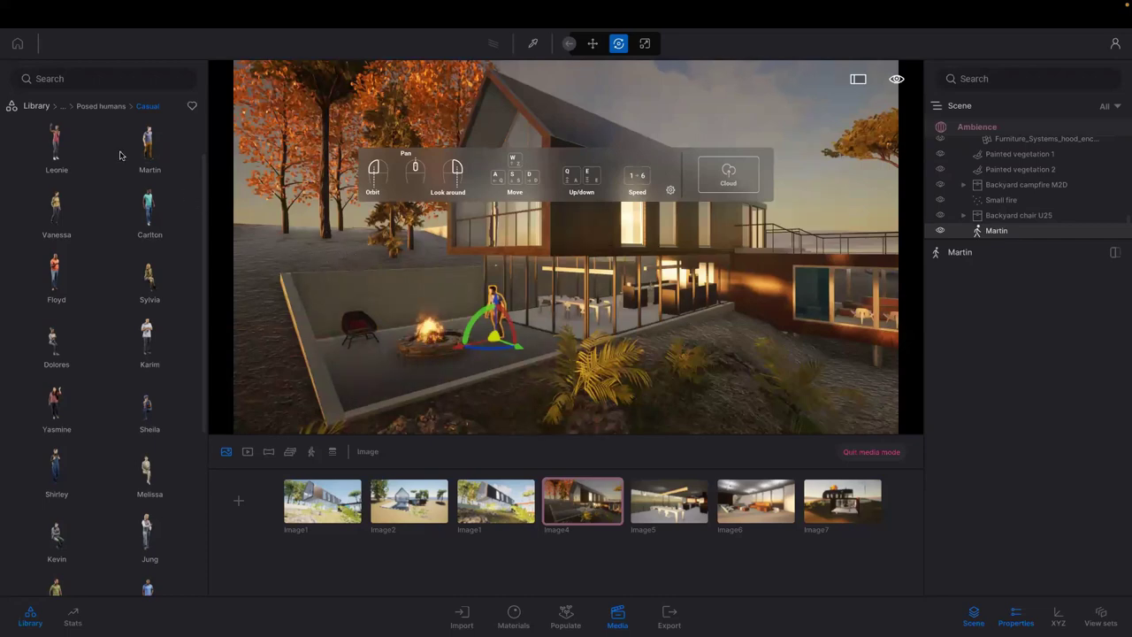
Step: Search the whole library for "Halloween" assets
{"action": "left_click", "coordinate": [36, 107]}
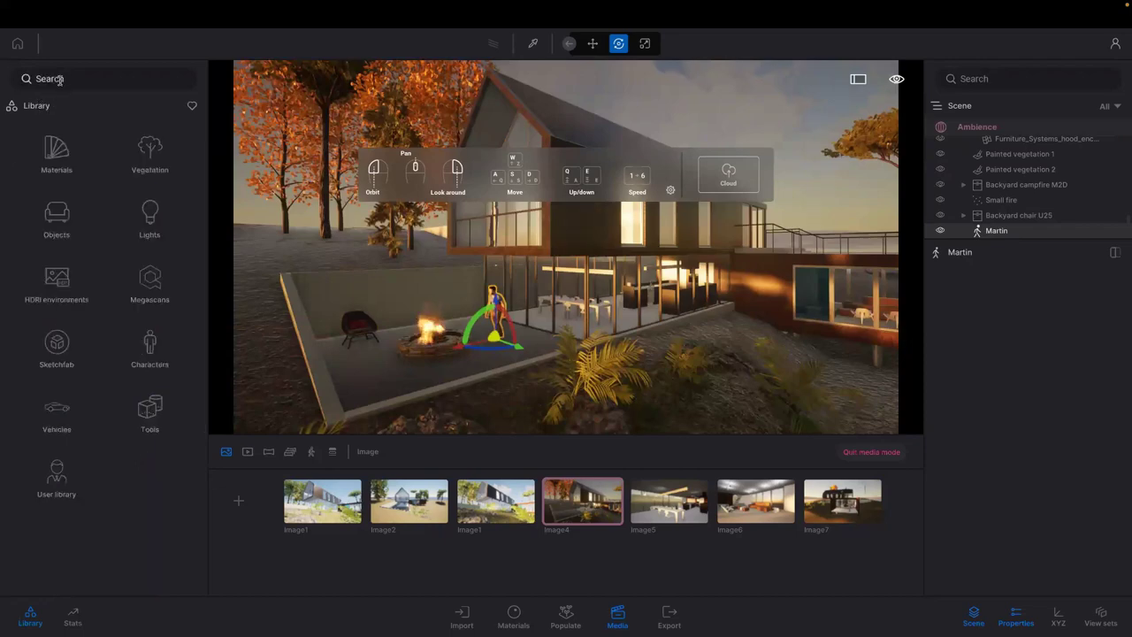
{"action": "left_click", "coordinate": [59, 81]}
{"action": "type", "text": "hall"}
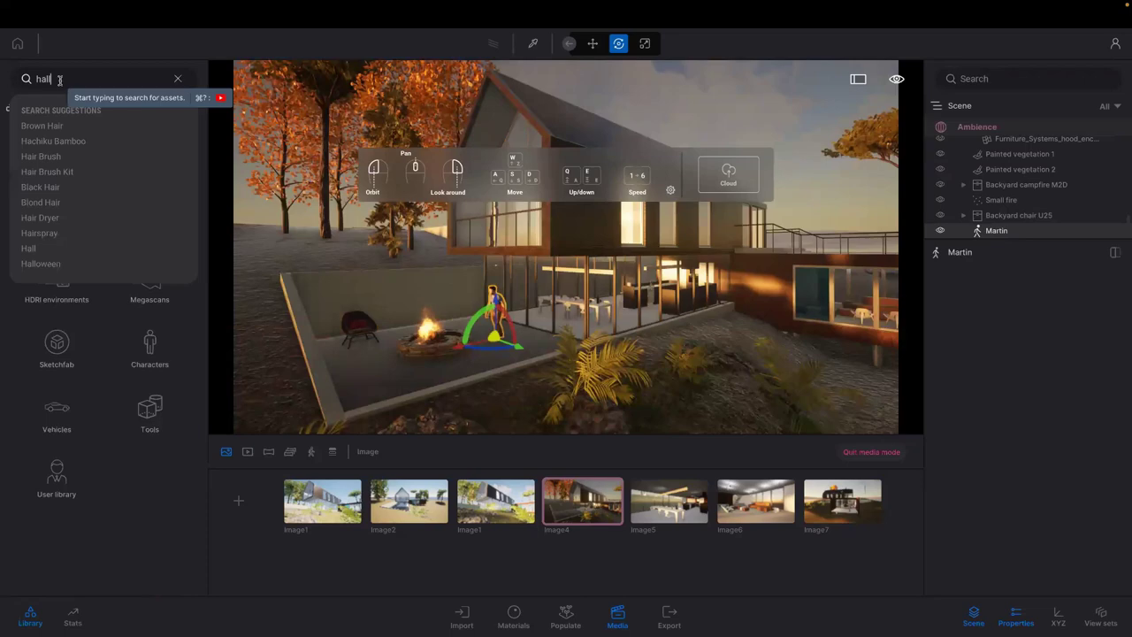
{"action": "type", "text": "o"}
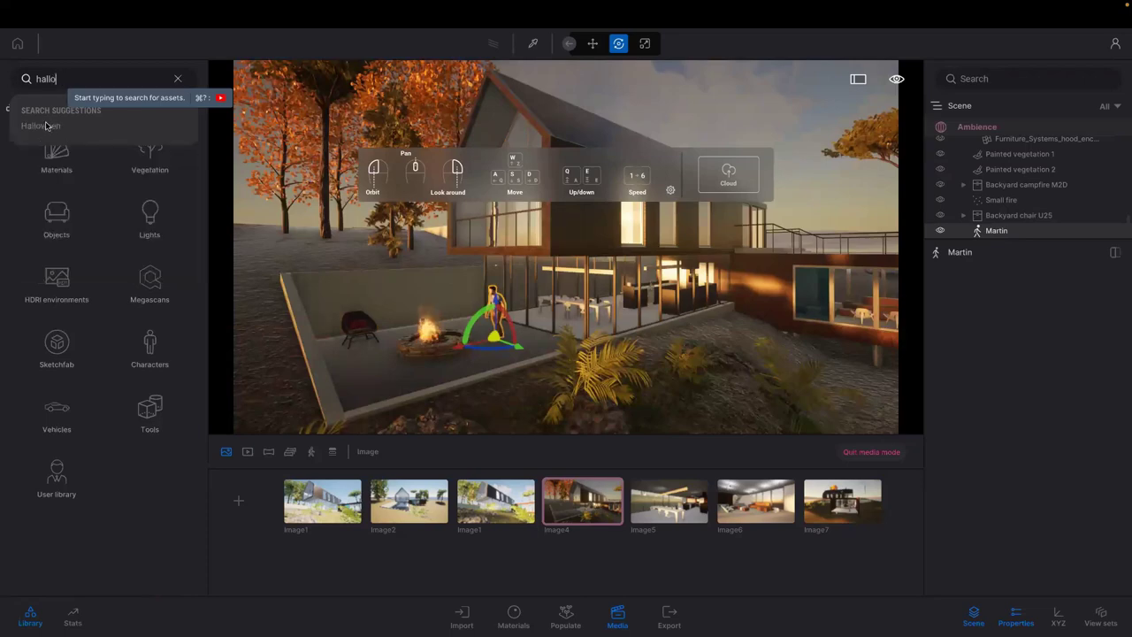
{"action": "left_click", "coordinate": [59, 120]}
{"action": "mouse_move", "coordinate": [58, 124]}
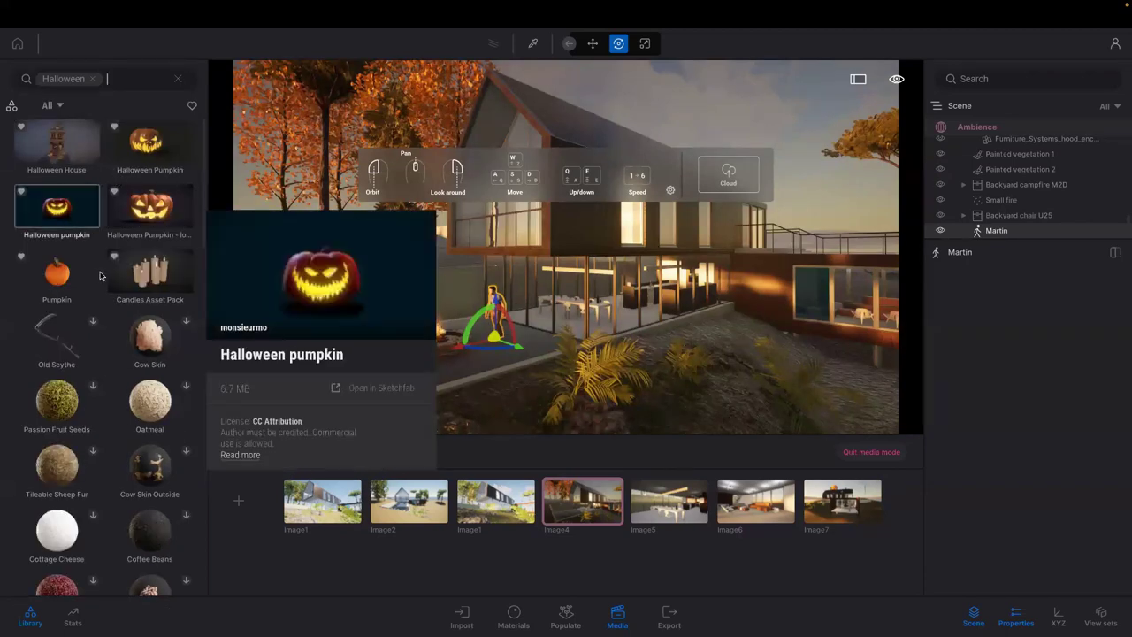
Step: Examine the Halloween search results across the library's materials and Sketchfab models, including the previews of individual assets
{"action": "scroll", "coordinate": [104, 267], "scroll_direction": "down", "scroll_amount": 1}
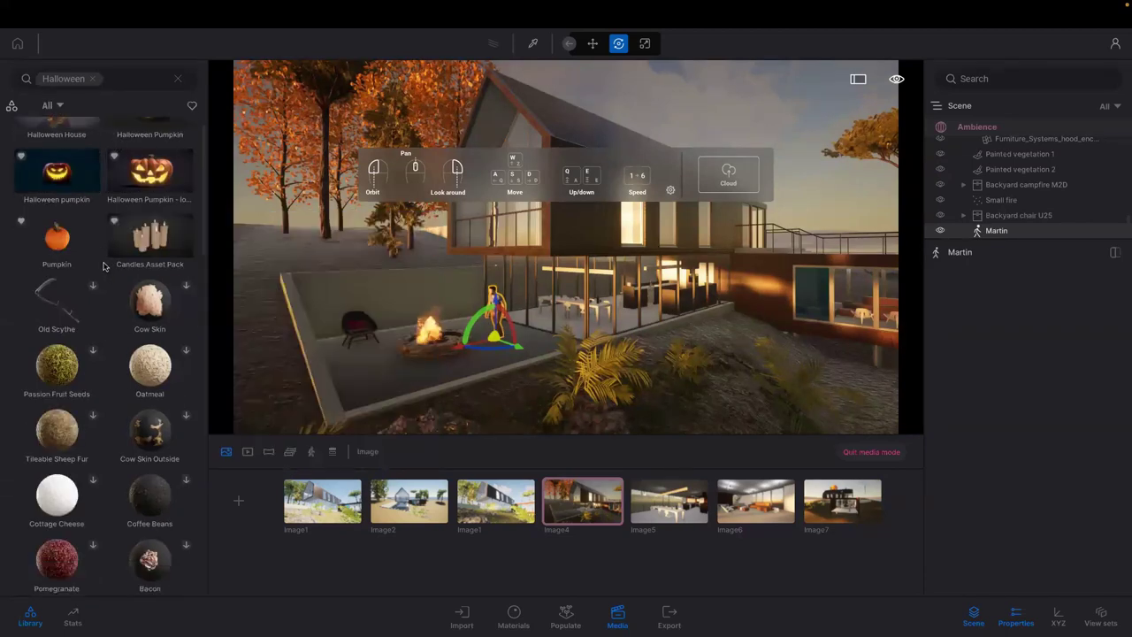
{"action": "scroll", "coordinate": [102, 264], "scroll_direction": "down", "scroll_amount": 4}
{"action": "scroll", "coordinate": [102, 262], "scroll_direction": "down", "scroll_amount": 4}
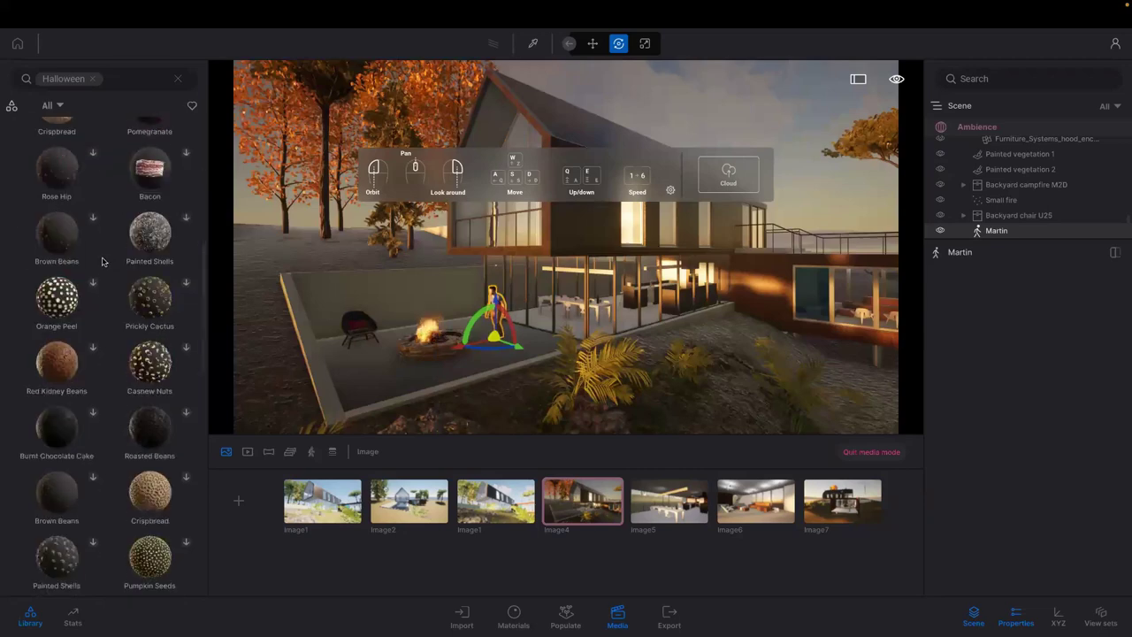
{"action": "scroll", "coordinate": [101, 261], "scroll_direction": "down", "scroll_amount": 3}
{"action": "scroll", "coordinate": [102, 262], "scroll_direction": "down", "scroll_amount": 3}
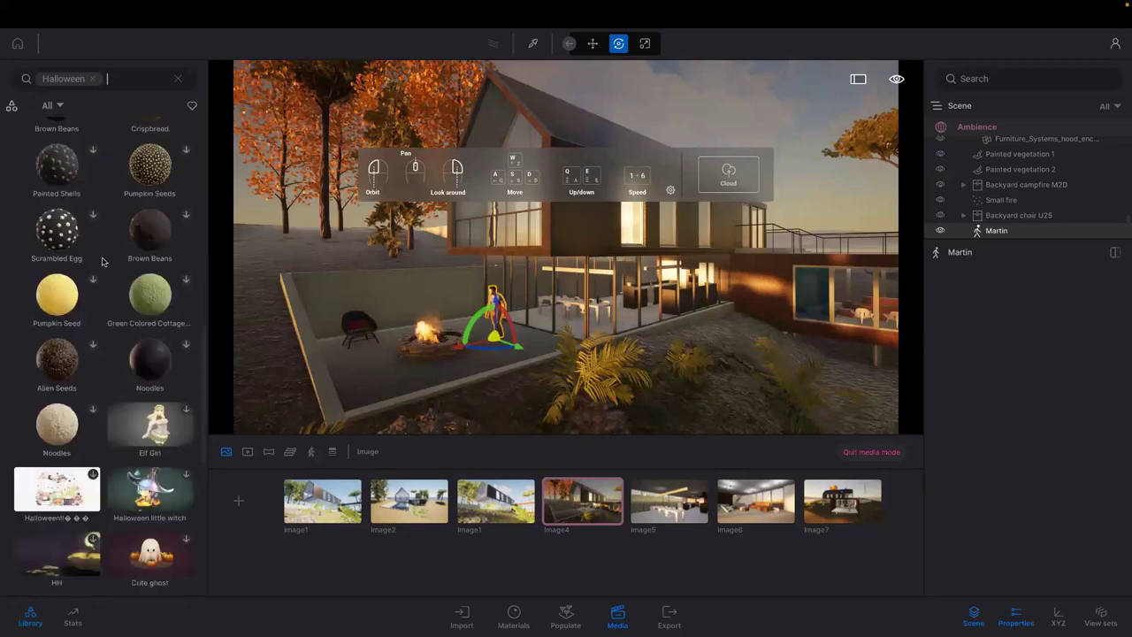
{"action": "scroll", "coordinate": [103, 259], "scroll_direction": "down", "scroll_amount": 3}
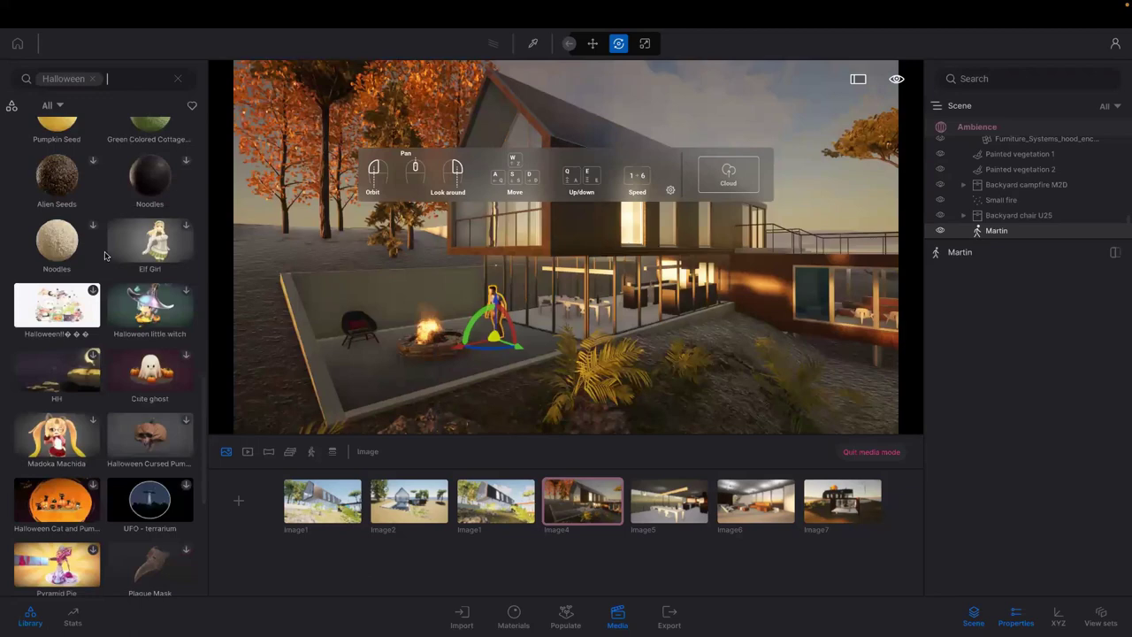
{"action": "mouse_move", "coordinate": [112, 249]}
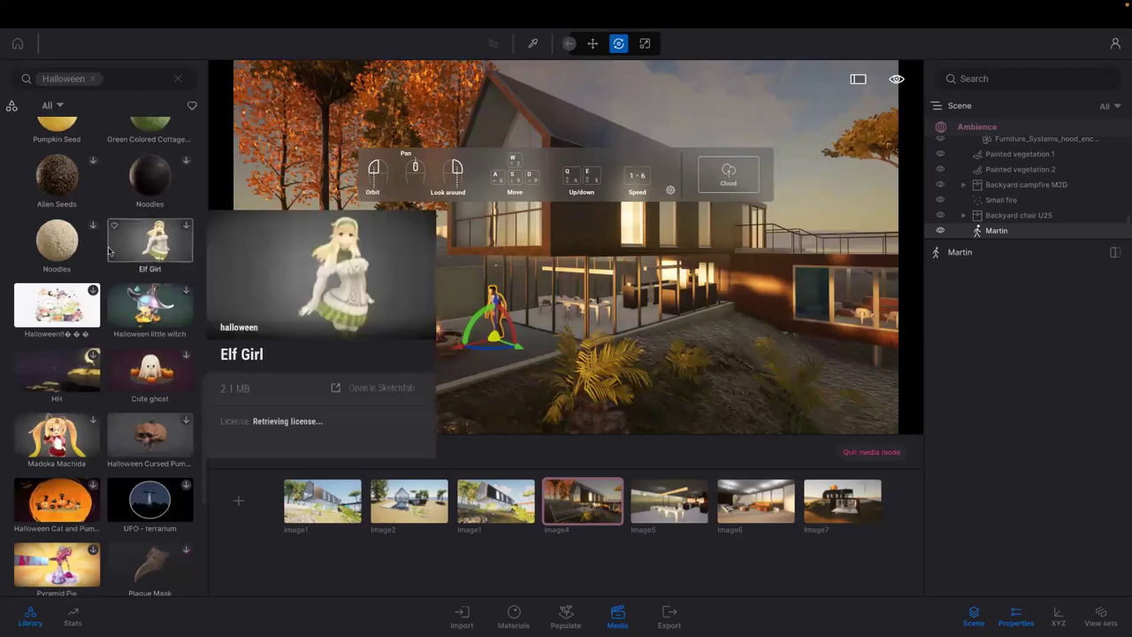
{"action": "scroll", "coordinate": [108, 253], "scroll_direction": "down", "scroll_amount": 1}
{"action": "mouse_move", "coordinate": [110, 278]}
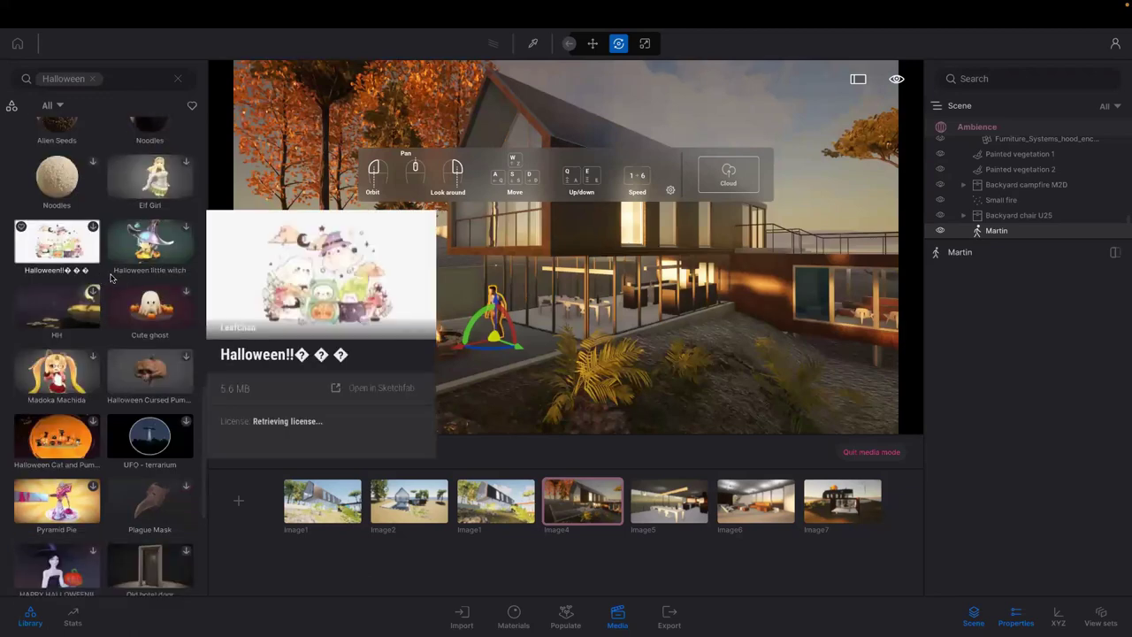
{"action": "scroll", "coordinate": [100, 291], "scroll_direction": "down", "scroll_amount": 1}
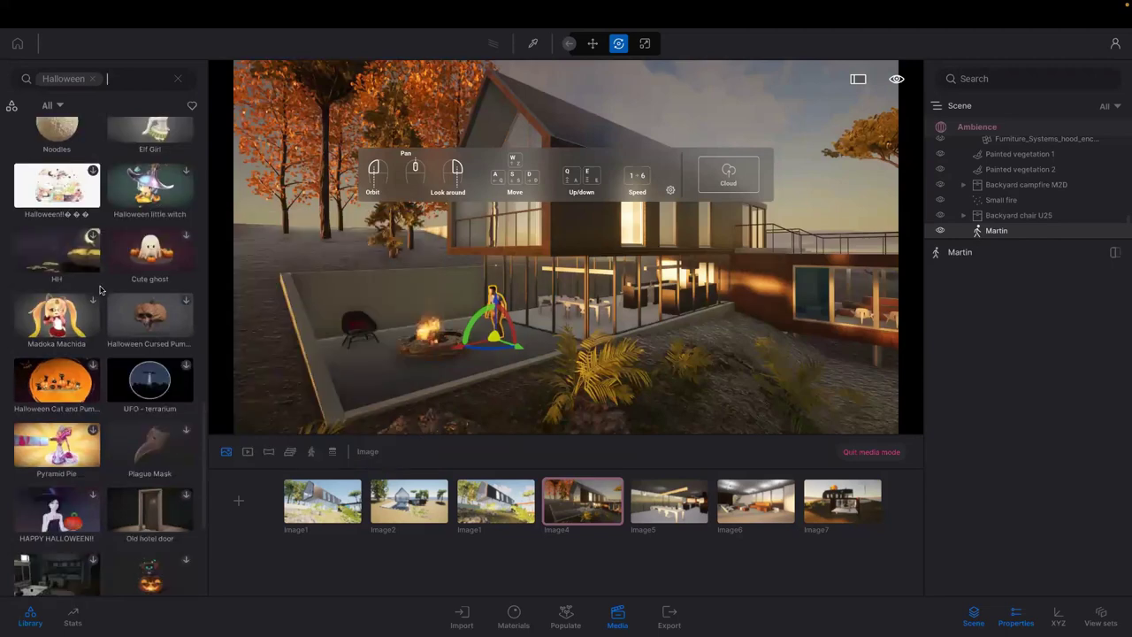
{"action": "scroll", "coordinate": [101, 287], "scroll_direction": "down", "scroll_amount": 1}
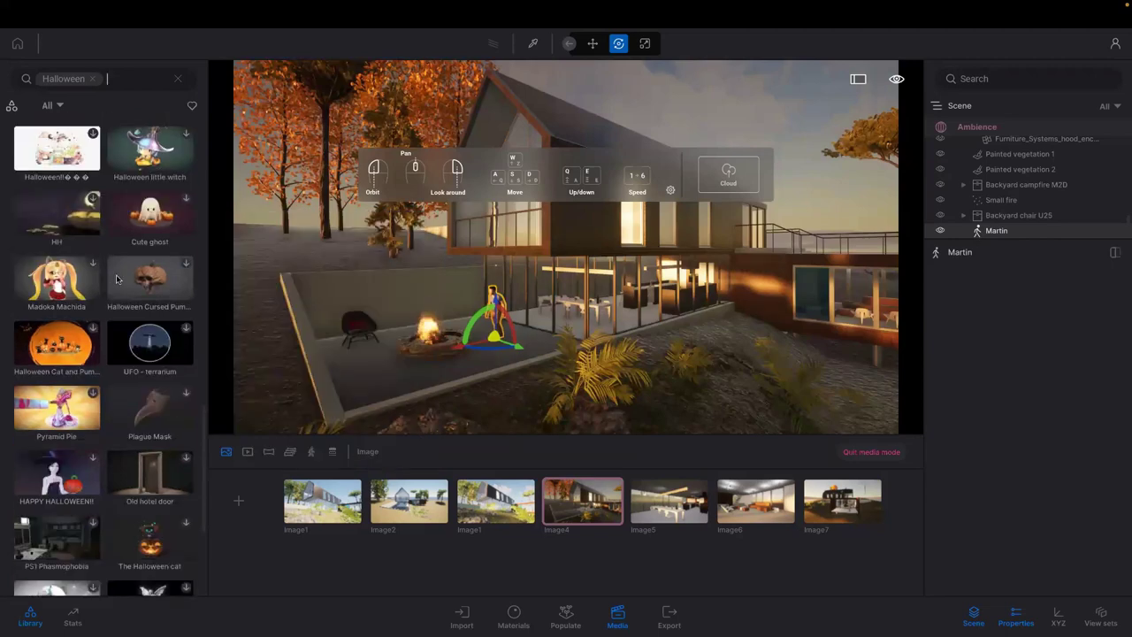
{"action": "scroll", "coordinate": [114, 282], "scroll_direction": "down", "scroll_amount": 1}
{"action": "mouse_move", "coordinate": [118, 278]}
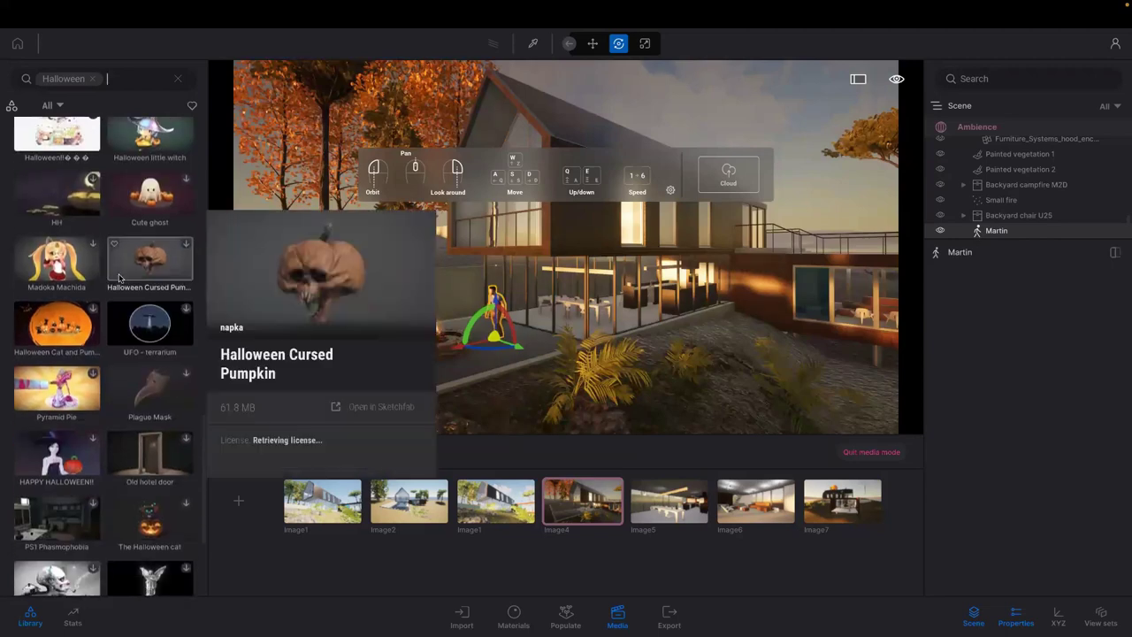
{"action": "scroll", "coordinate": [119, 276], "scroll_direction": "down", "scroll_amount": 1}
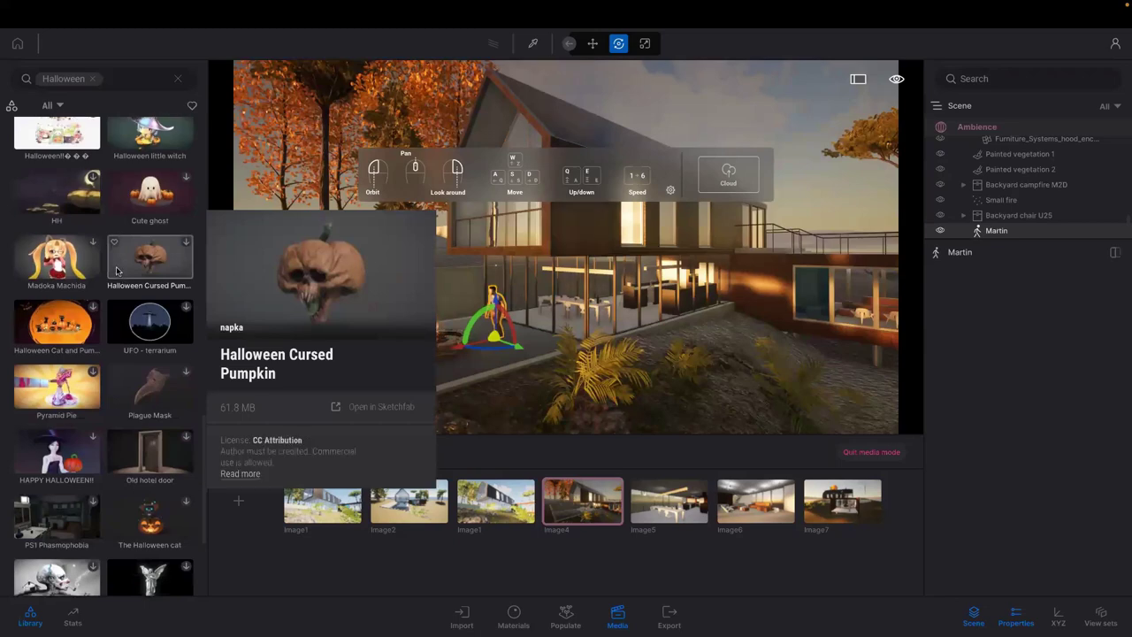
{"action": "mouse_move", "coordinate": [148, 322]}
{"action": "scroll", "coordinate": [133, 267], "scroll_direction": "down", "scroll_amount": 1}
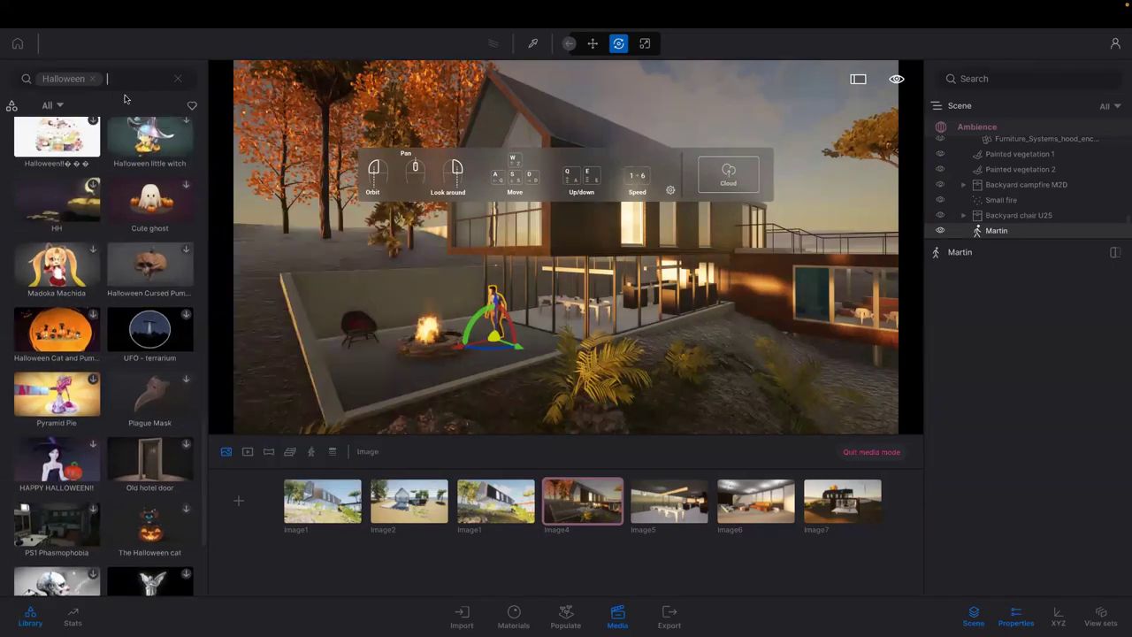
{"action": "scroll", "coordinate": [124, 101], "scroll_direction": "up", "scroll_amount": 3}
Step: Clear the Halloween search and show only the favourite assets in the library
{"action": "left_click", "coordinate": [94, 80]}
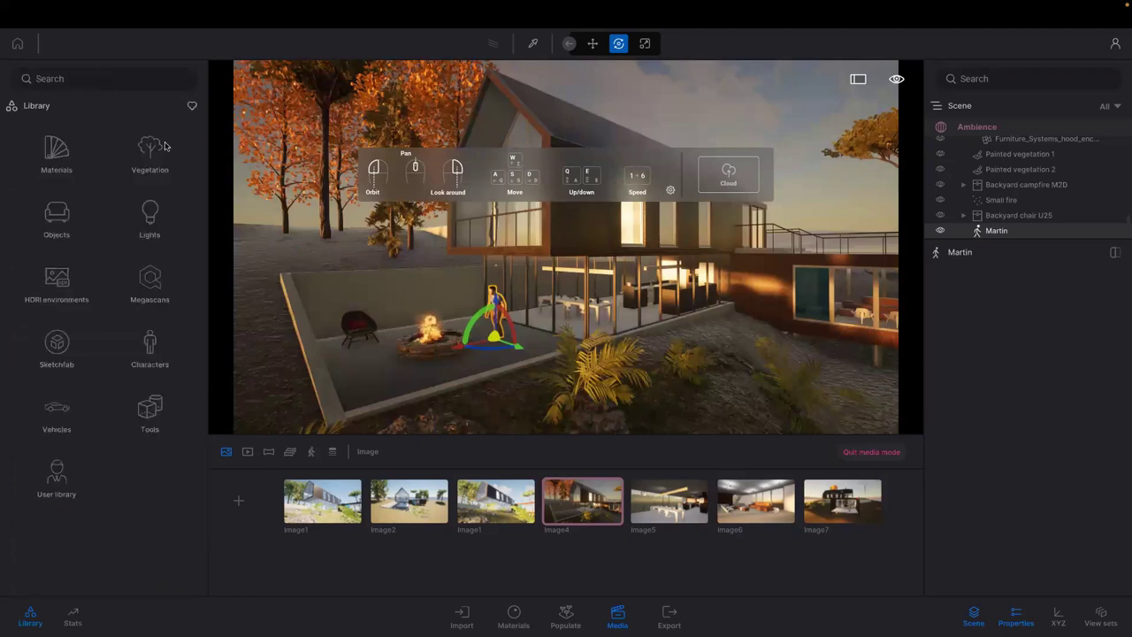
{"action": "left_click", "coordinate": [192, 107]}
{"action": "mouse_move", "coordinate": [142, 210]}
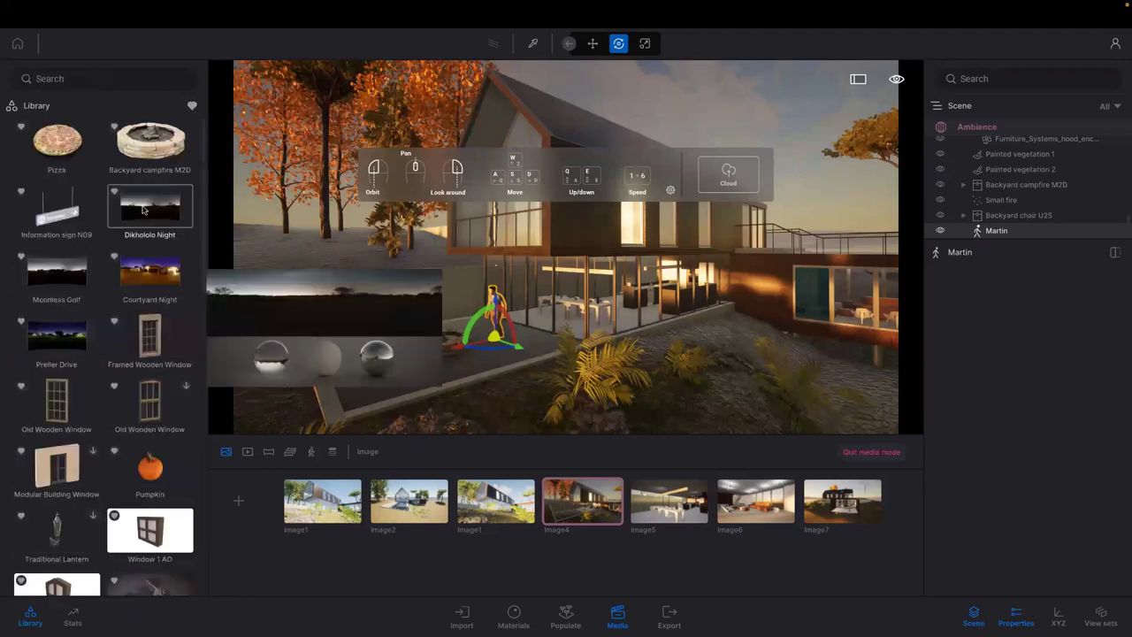
Step: Examine the favourite assets for Halloween decorations, such as candy, pumpkins, skeletons and the Halloween pumpkin
{"action": "scroll", "coordinate": [142, 209], "scroll_direction": "down", "scroll_amount": 1}
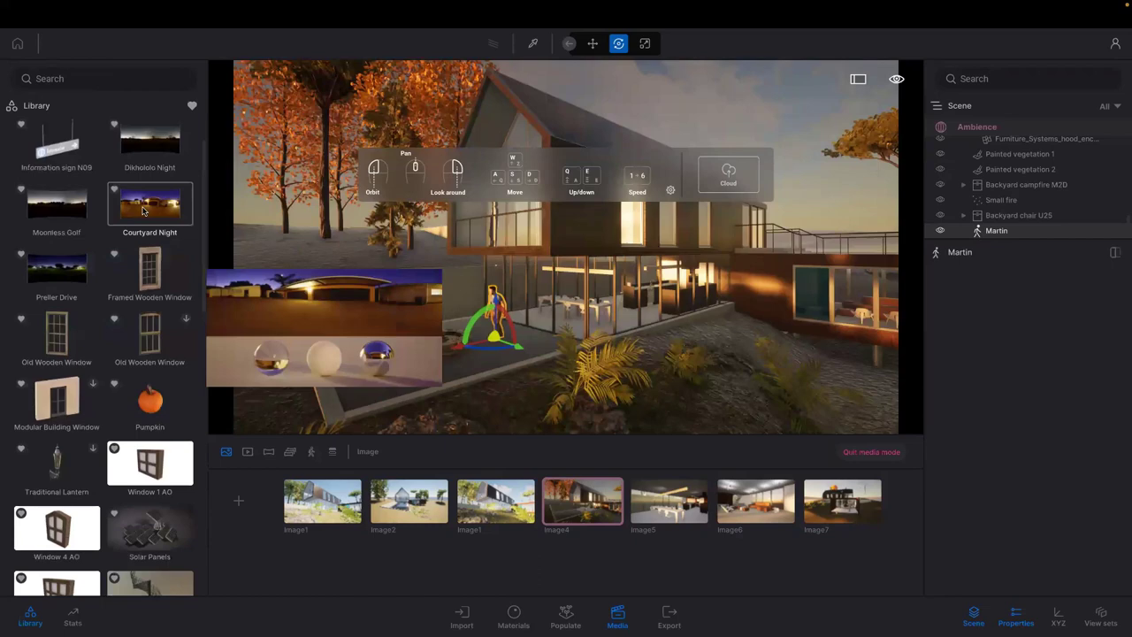
{"action": "scroll", "coordinate": [142, 210], "scroll_direction": "down", "scroll_amount": 2}
{"action": "scroll", "coordinate": [142, 209], "scroll_direction": "down", "scroll_amount": 2}
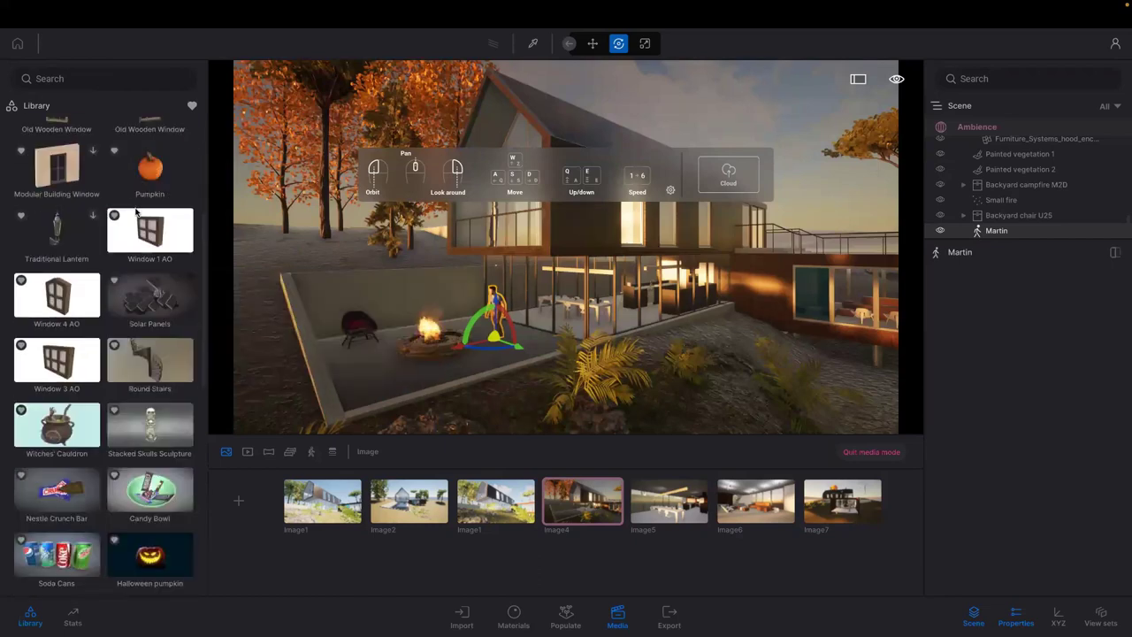
{"action": "mouse_move", "coordinate": [124, 239]}
{"action": "scroll", "coordinate": [114, 268], "scroll_direction": "down", "scroll_amount": 1}
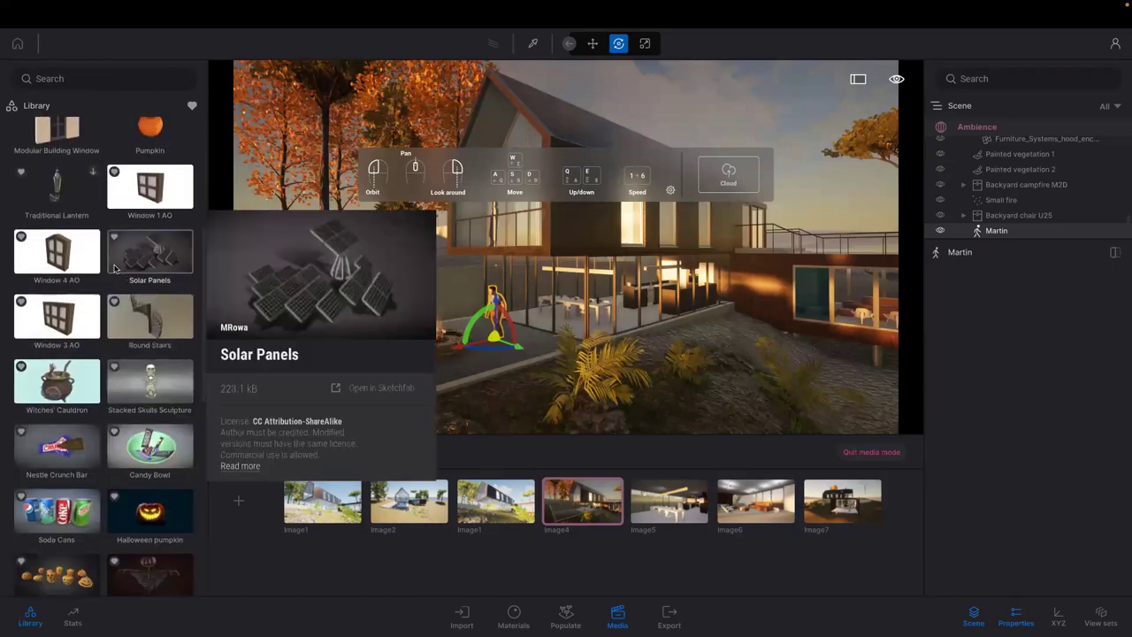
{"action": "scroll", "coordinate": [115, 270], "scroll_direction": "down", "scroll_amount": 2}
{"action": "scroll", "coordinate": [140, 315], "scroll_direction": "down", "scroll_amount": 1}
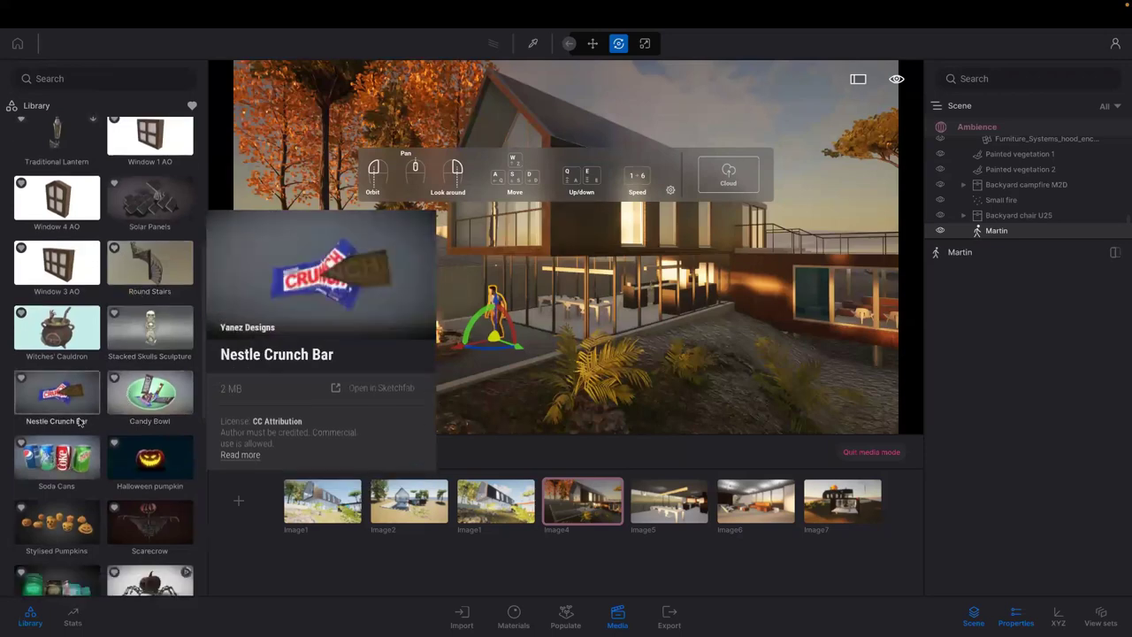
{"action": "scroll", "coordinate": [79, 421], "scroll_direction": "down", "scroll_amount": 1}
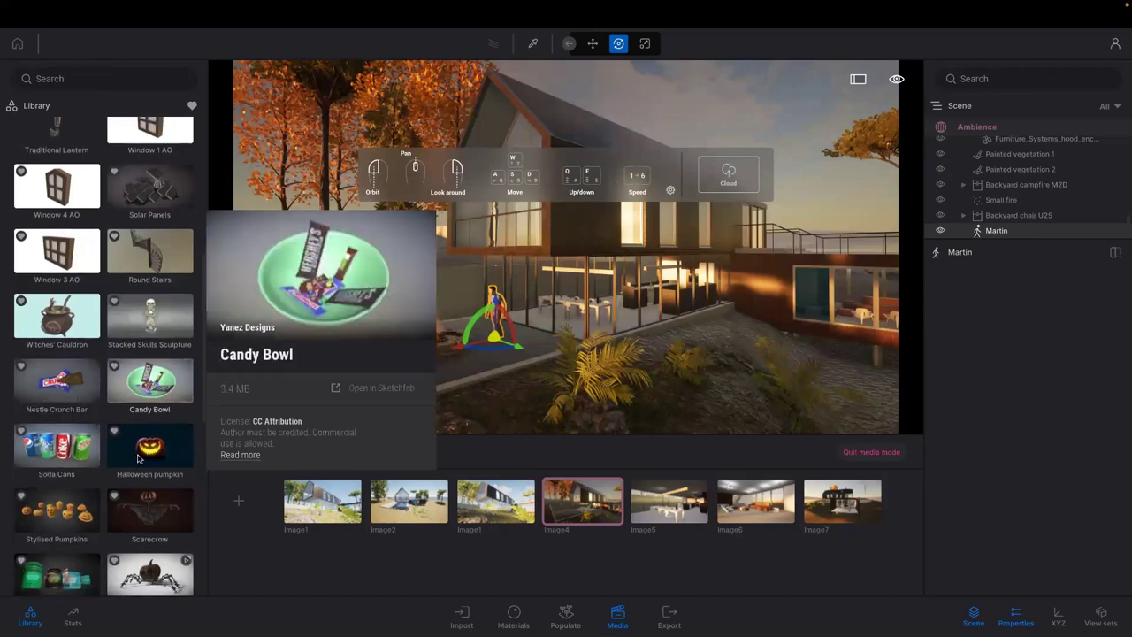
{"action": "scroll", "coordinate": [93, 501], "scroll_direction": "down", "scroll_amount": 3}
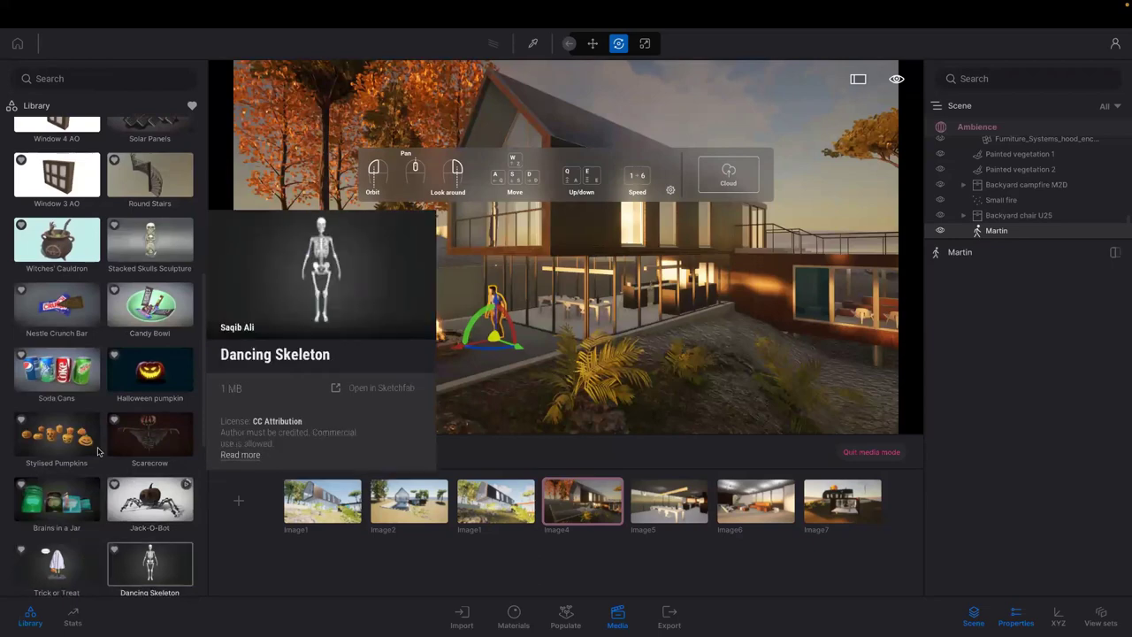
{"action": "scroll", "coordinate": [100, 448], "scroll_direction": "down", "scroll_amount": 1}
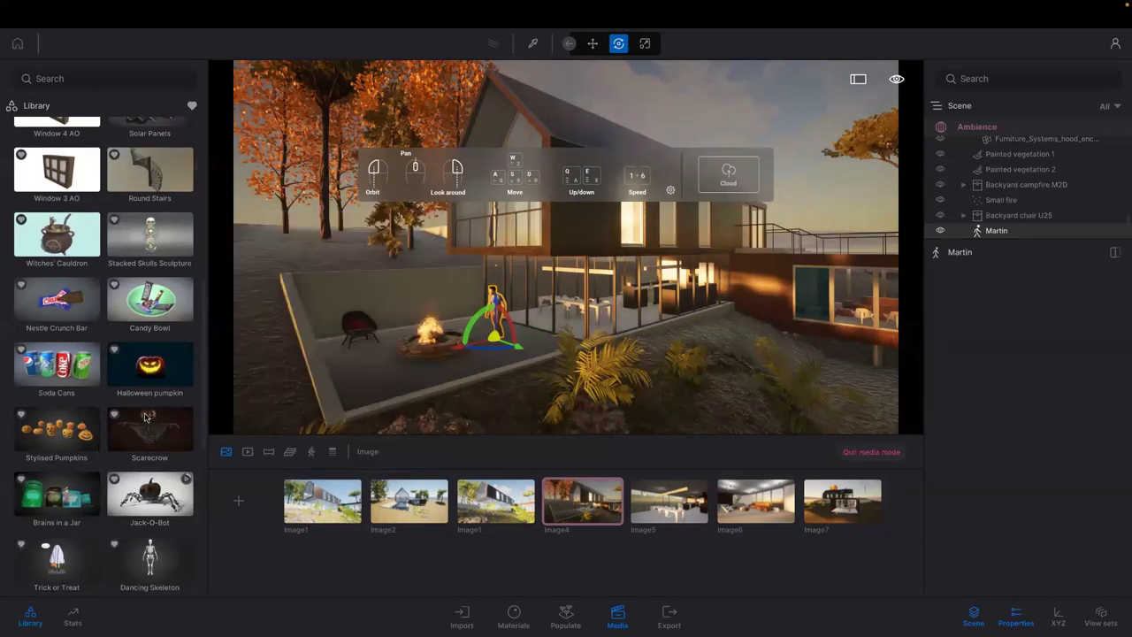
{"action": "mouse_move", "coordinate": [177, 412]}
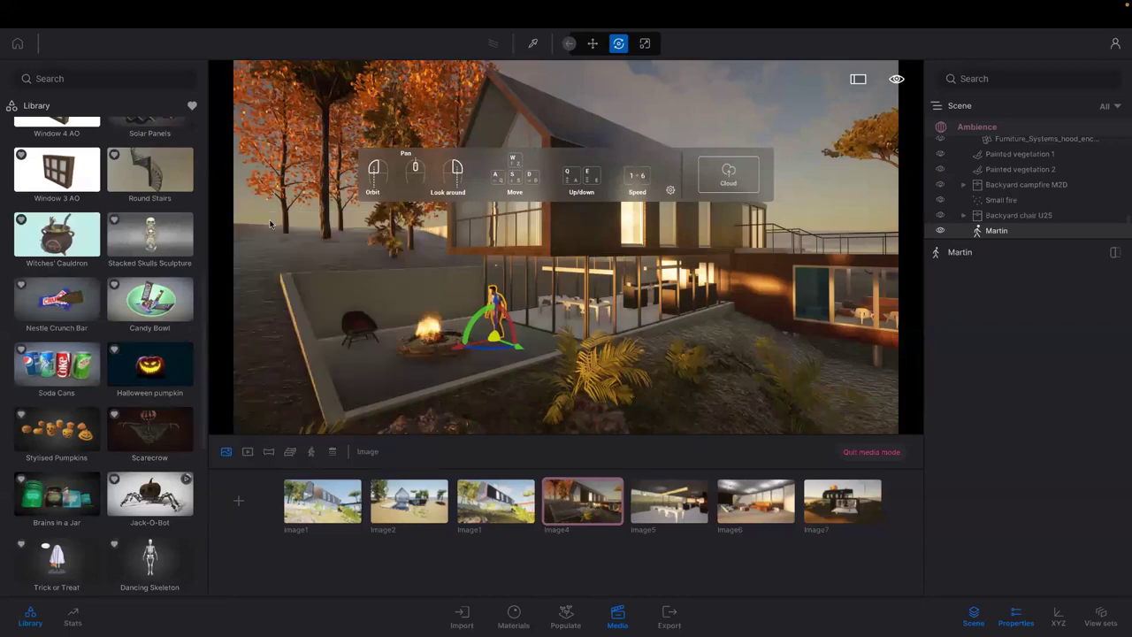
{"action": "scroll", "coordinate": [121, 352], "scroll_direction": "down", "scroll_amount": 1}
{"action": "mouse_move", "coordinate": [121, 351]}
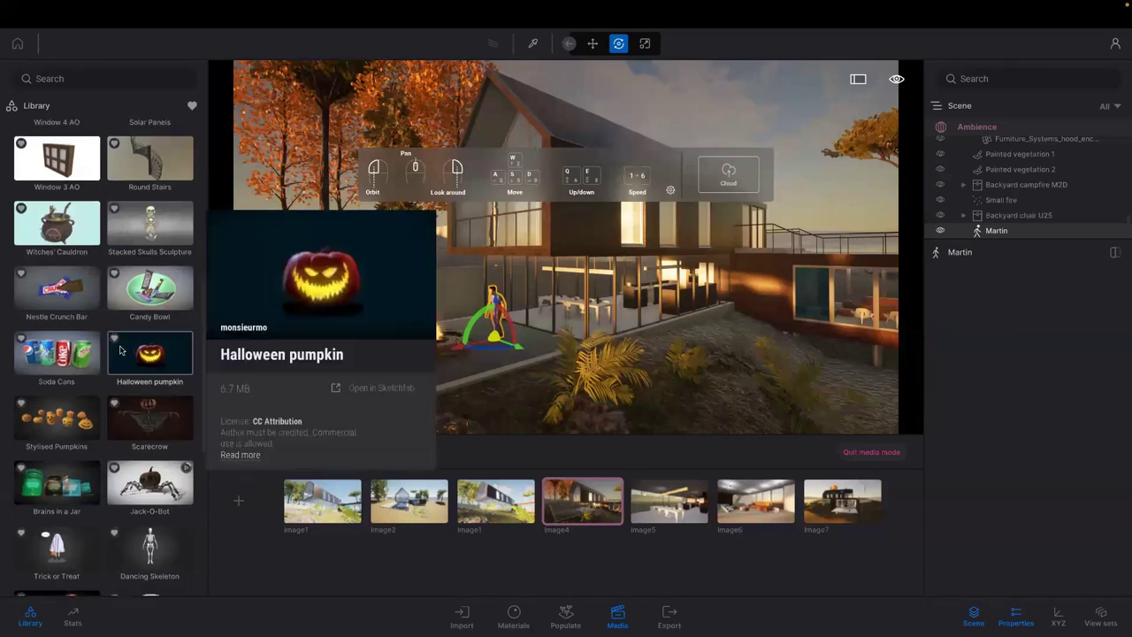
Step: Find the Witches' Cauldron among the favourite assets and place it on the patio in front of the chair and campfire
{"action": "scroll", "coordinate": [121, 351], "scroll_direction": "down", "scroll_amount": 1}
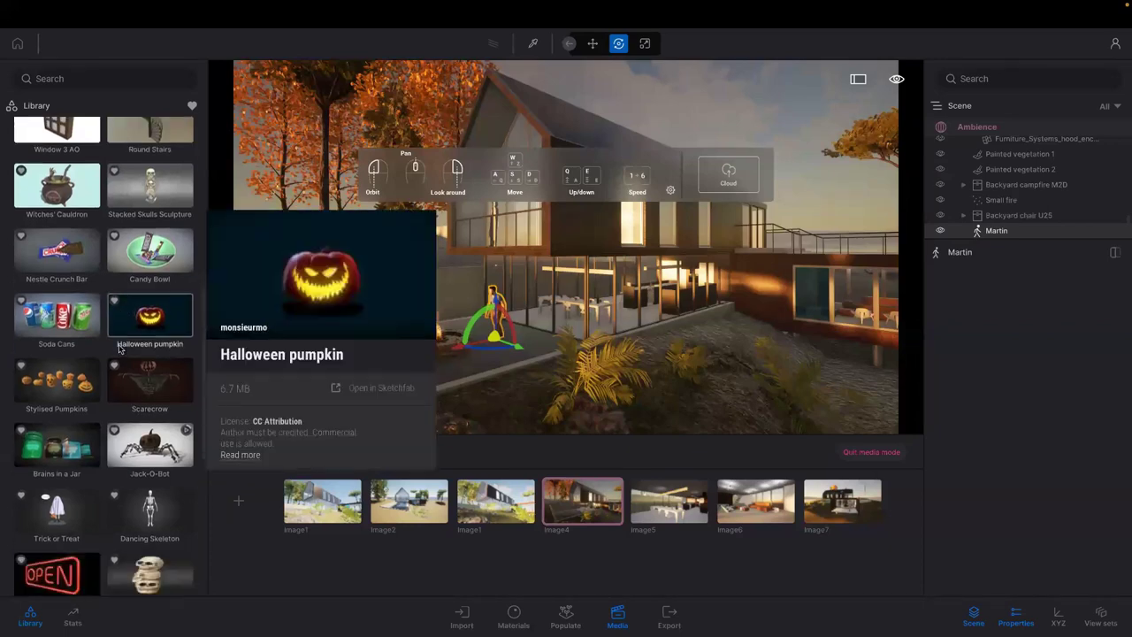
{"action": "scroll", "coordinate": [119, 348], "scroll_direction": "down", "scroll_amount": 3}
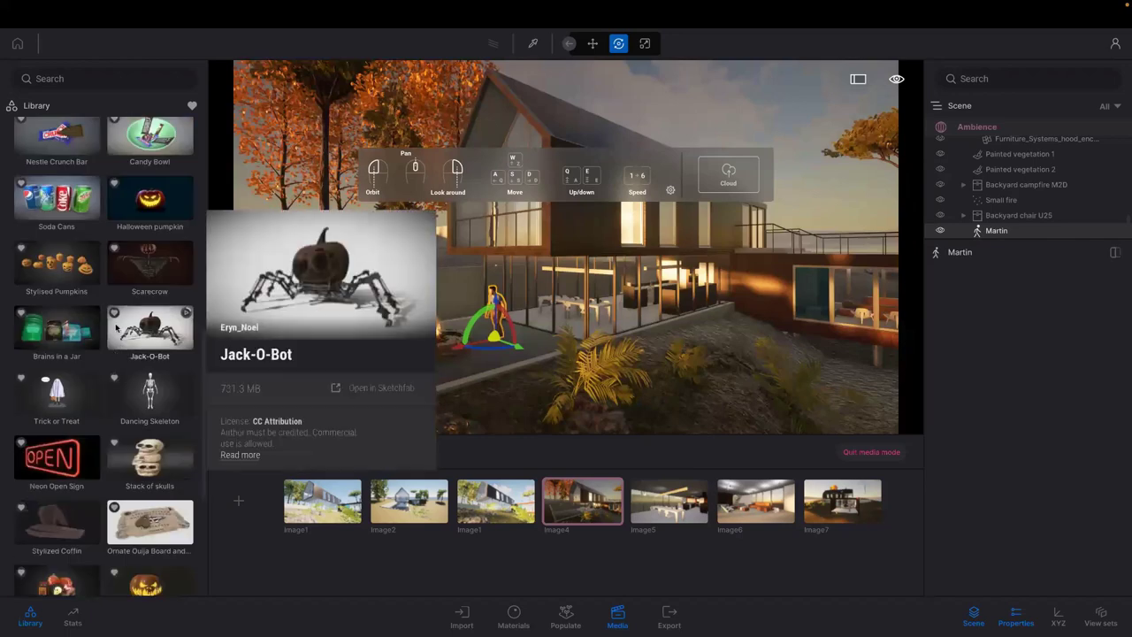
{"action": "scroll", "coordinate": [113, 328], "scroll_direction": "up", "scroll_amount": 2}
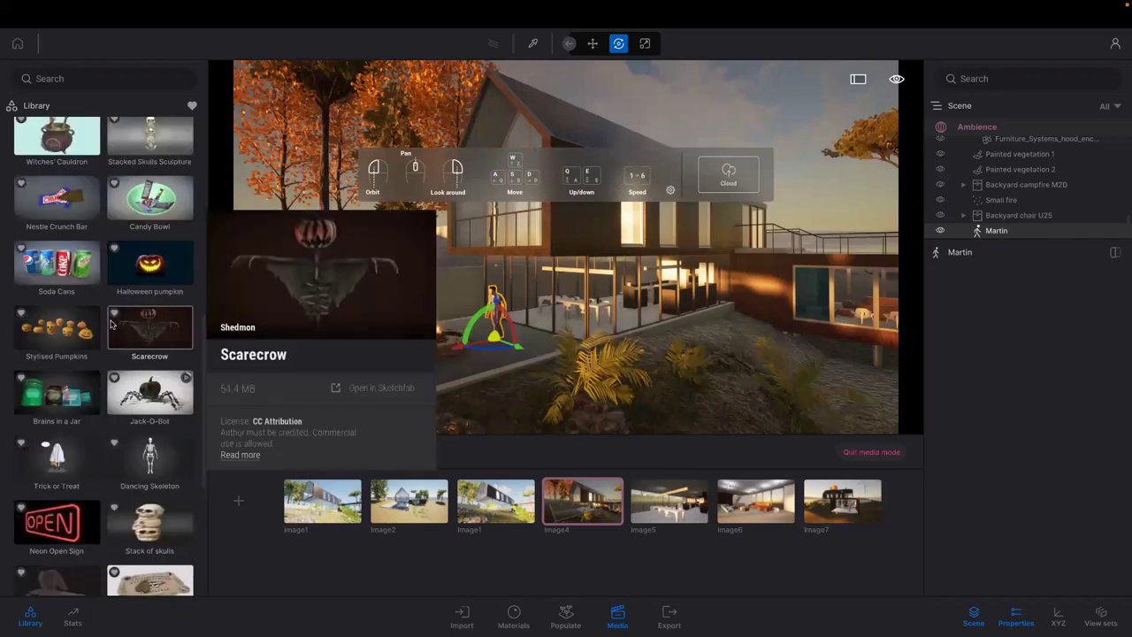
{"action": "scroll", "coordinate": [59, 298], "scroll_direction": "up", "scroll_amount": 5}
{"action": "mouse_move", "coordinate": [60, 349]}
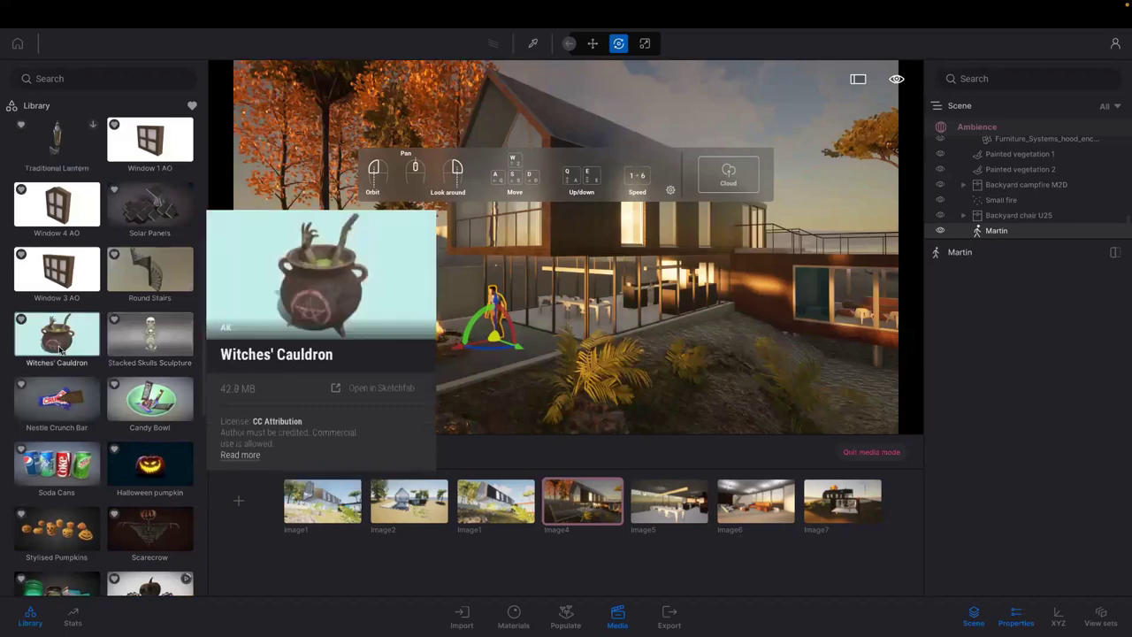
{"action": "left_click_drag", "start_coordinate": [252, 358], "coordinate": [366, 373]}
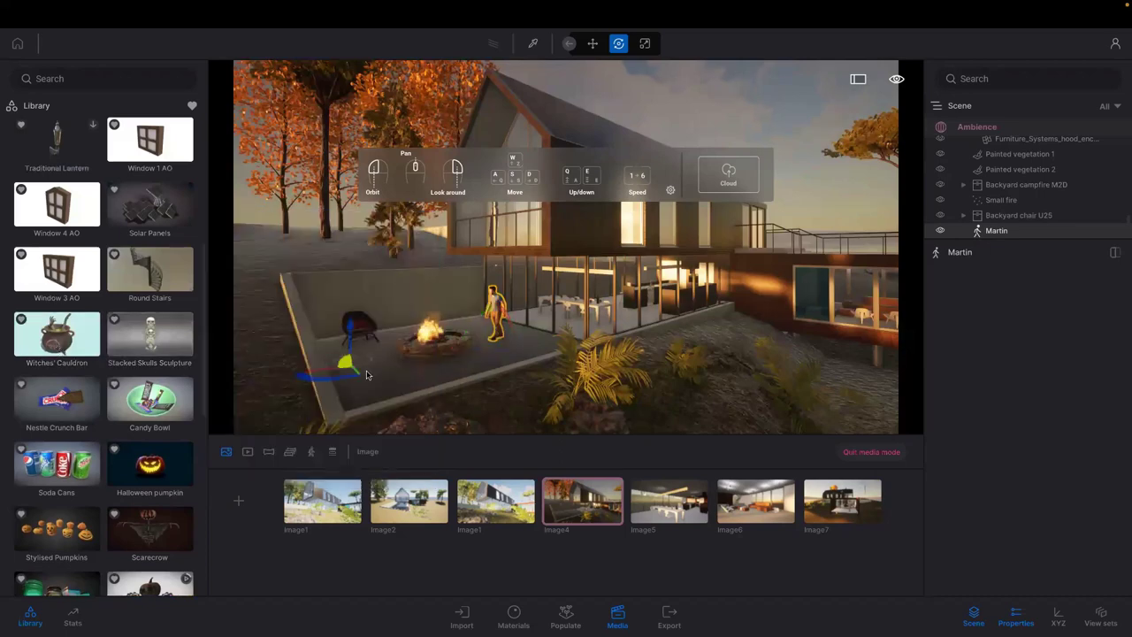
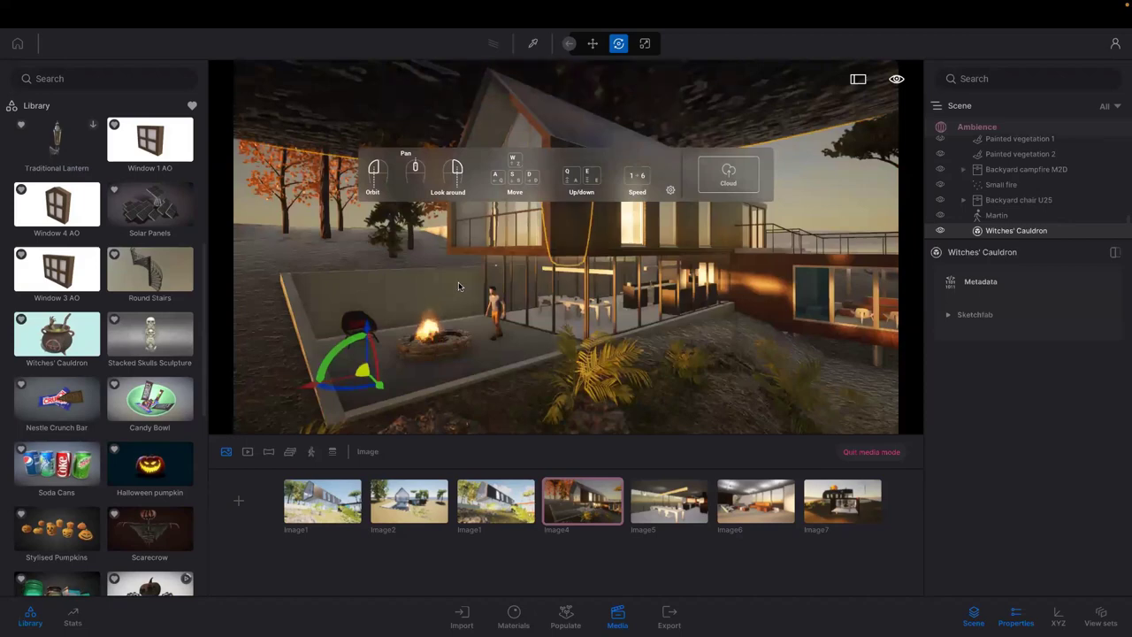
Step: Scale the Witches' Cauldron down uniformly to fit the patio and move it behind the campfire, beside the standing man
{"action": "left_click", "coordinate": [644, 45]}
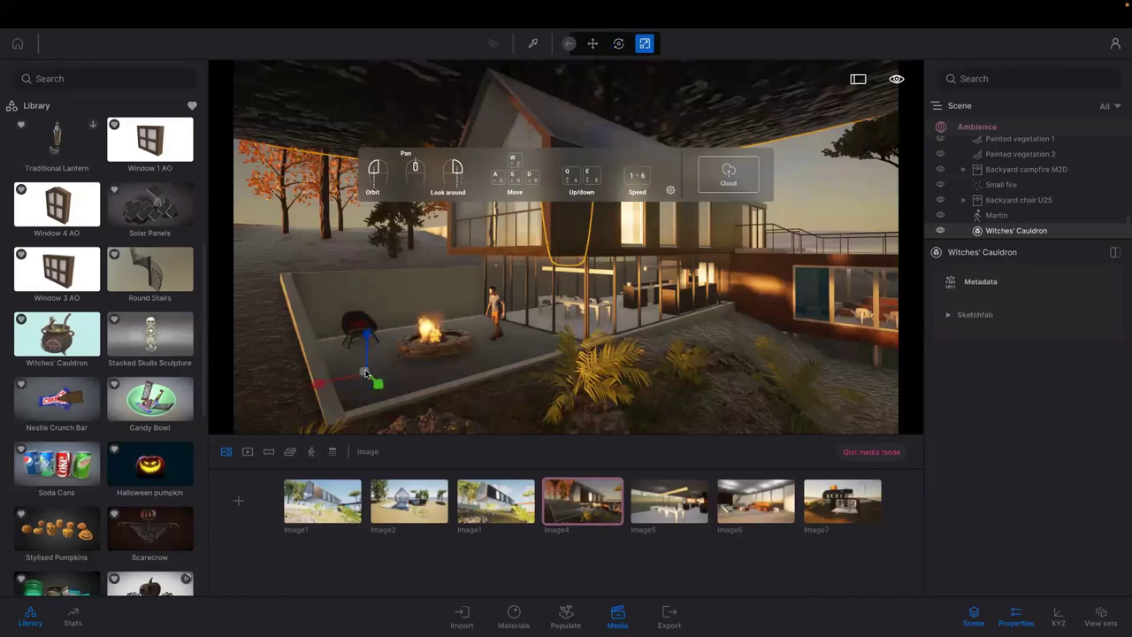
{"action": "left_click_drag", "start_coordinate": [367, 375], "coordinate": [339, 439]}
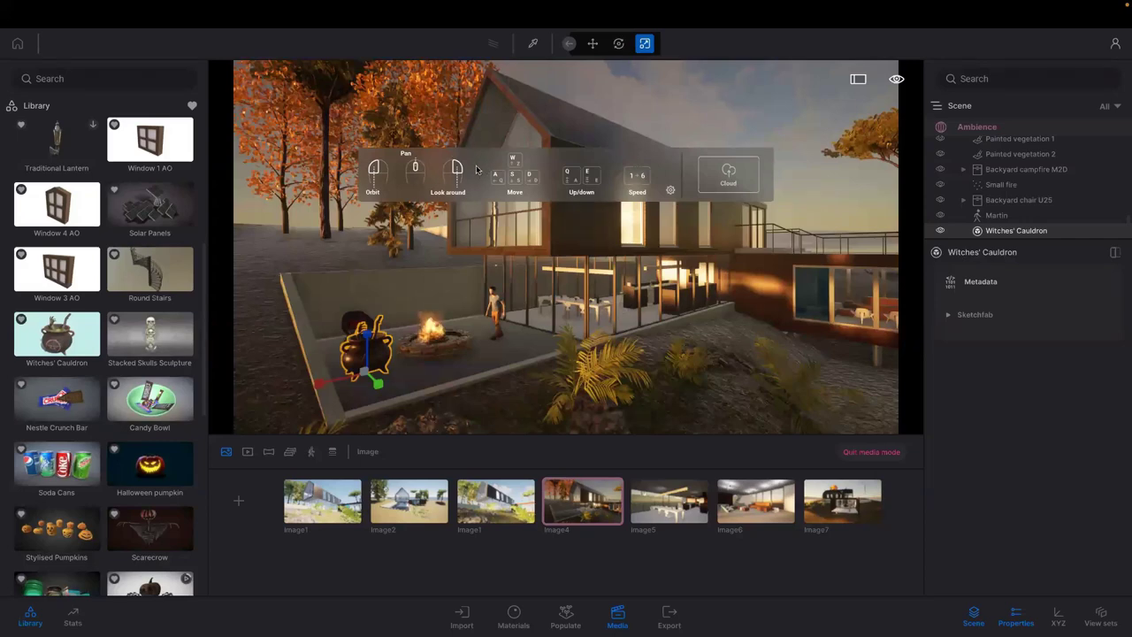
{"action": "left_click", "coordinate": [618, 45]}
{"action": "mouse_move", "coordinate": [324, 387]}
{"action": "left_mouse_down"}
{"action": "mouse_move", "coordinate": [307, 390]}
{"action": "mouse_move", "coordinate": [482, 333]}
{"action": "mouse_move", "coordinate": [535, 352]}
{"action": "mouse_move", "coordinate": [470, 317]}
{"action": "left_mouse_up"}
Step: Place the Halloween pumpkin from the favourite assets near the patio's front edge and scale it down uniformly
{"action": "mouse_move", "coordinate": [156, 334]}
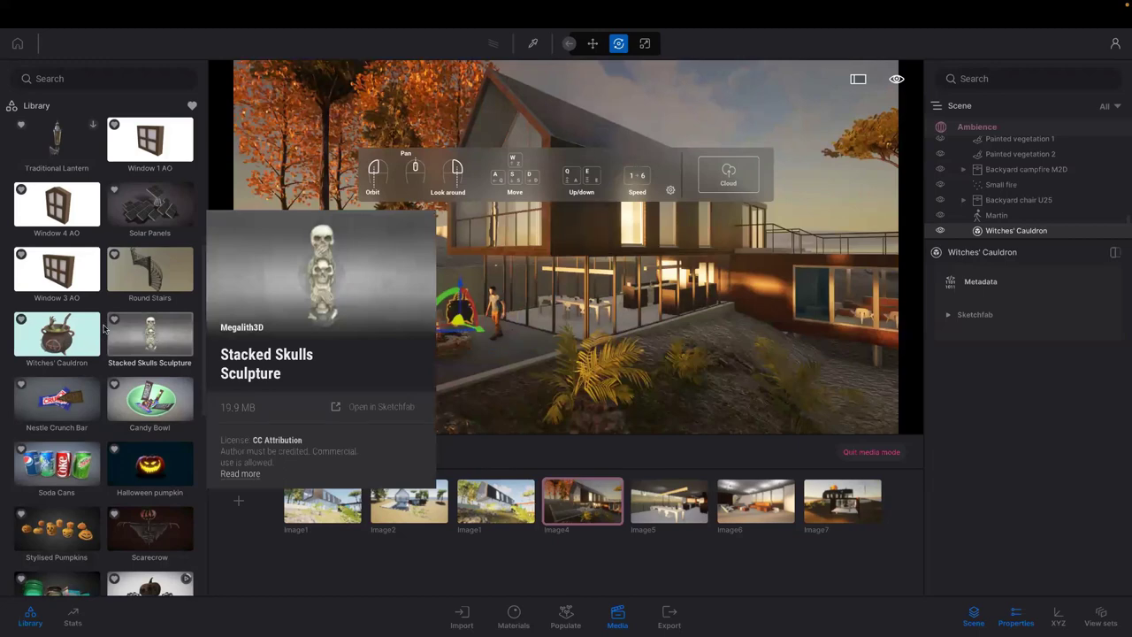
{"action": "scroll", "coordinate": [128, 354], "scroll_direction": "down", "scroll_amount": 1}
{"action": "mouse_move", "coordinate": [147, 402]}
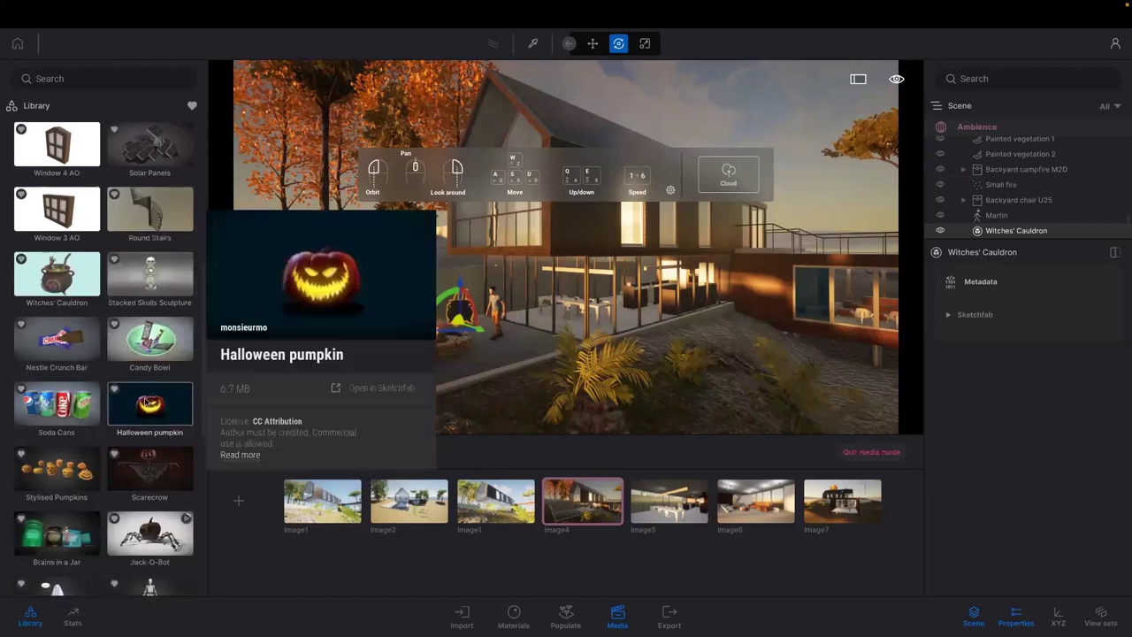
{"action": "left_click_drag", "start_coordinate": [146, 403], "coordinate": [375, 390]}
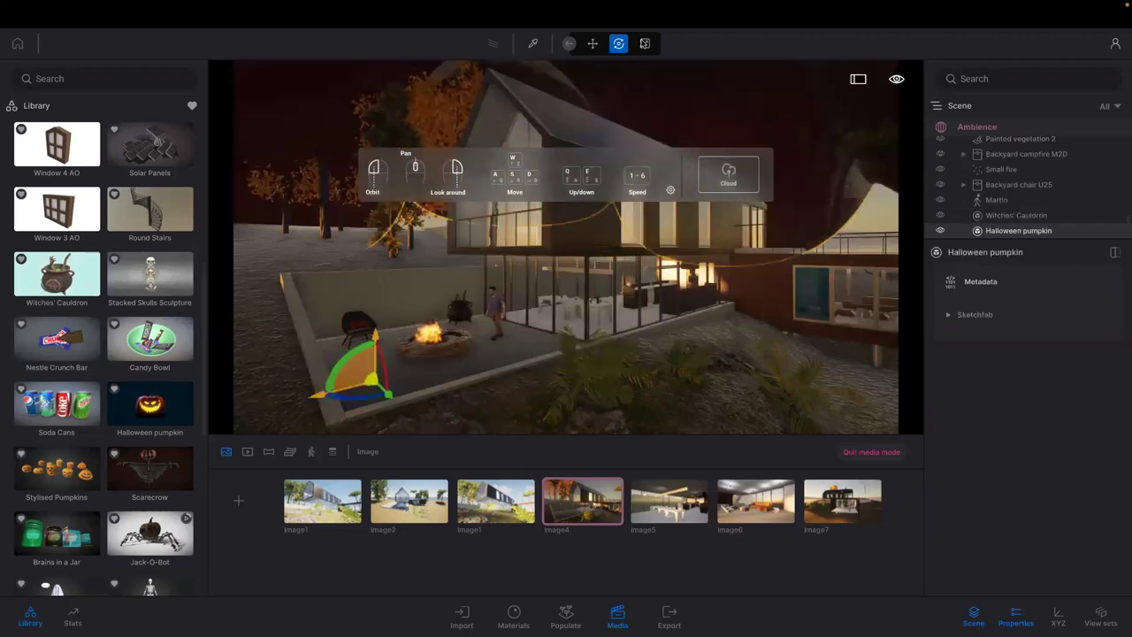
{"action": "left_click", "coordinate": [645, 44]}
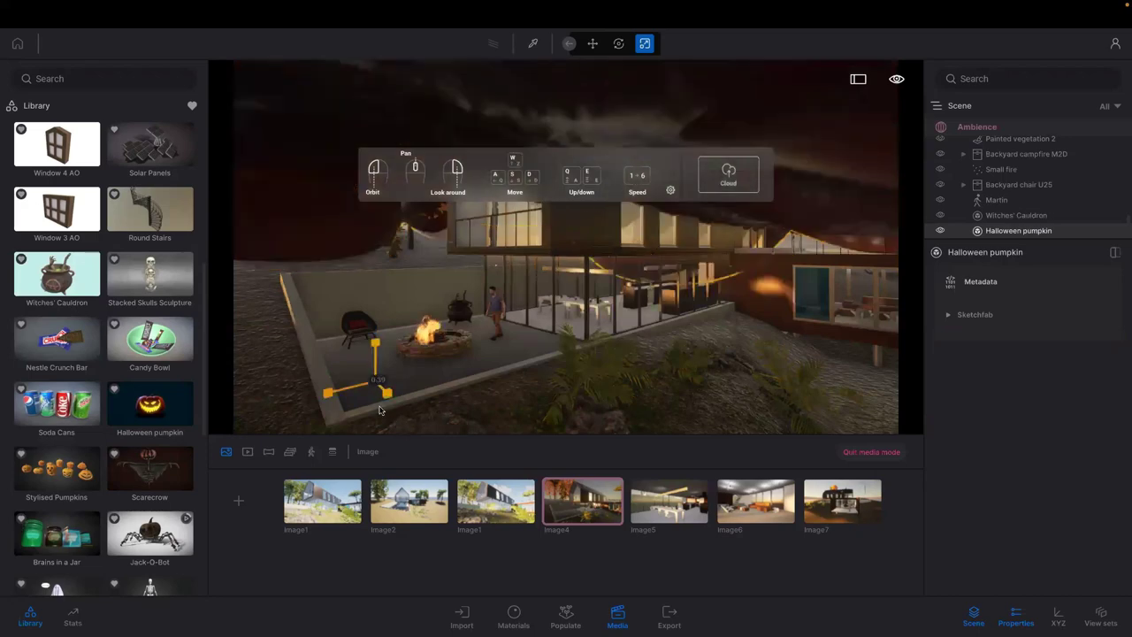
Step: Scale the Halloween pumpkin down and shift it slightly on the patio in front of the campfire
{"action": "mouse_move", "coordinate": [384, 397]}
{"action": "left_mouse_down"}
{"action": "mouse_move", "coordinate": [376, 381]}
{"action": "mouse_move", "coordinate": [352, 426]}
{"action": "mouse_move", "coordinate": [376, 392]}
{"action": "mouse_move", "coordinate": [391, 420]}
{"action": "mouse_move", "coordinate": [375, 380]}
{"action": "mouse_move", "coordinate": [388, 407]}
{"action": "left_mouse_up"}
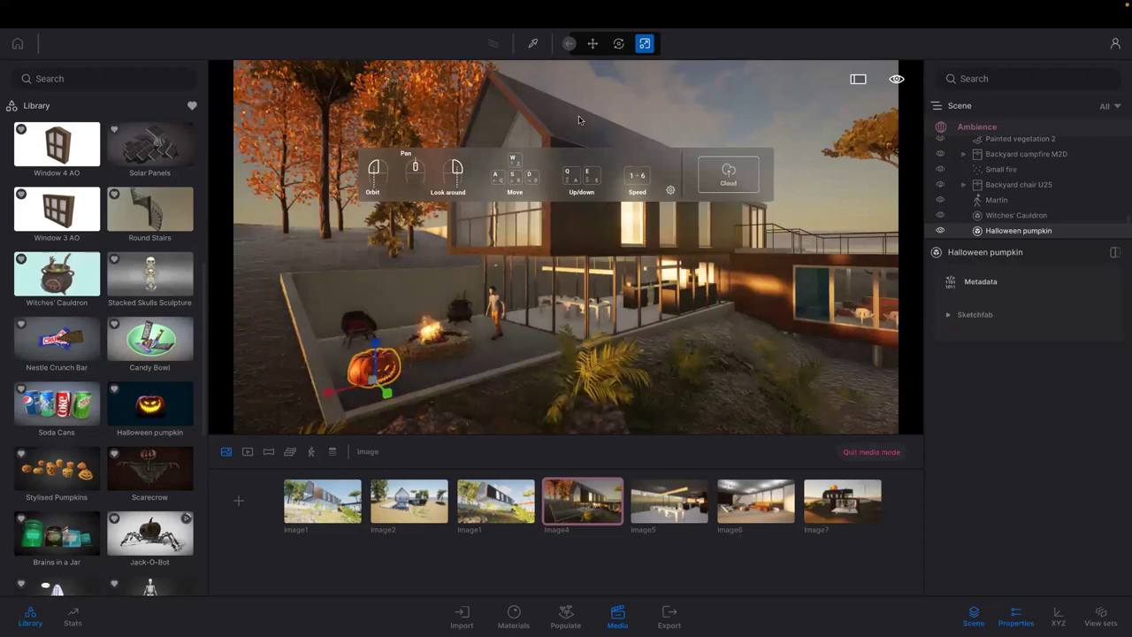
{"action": "key", "text": "r"}
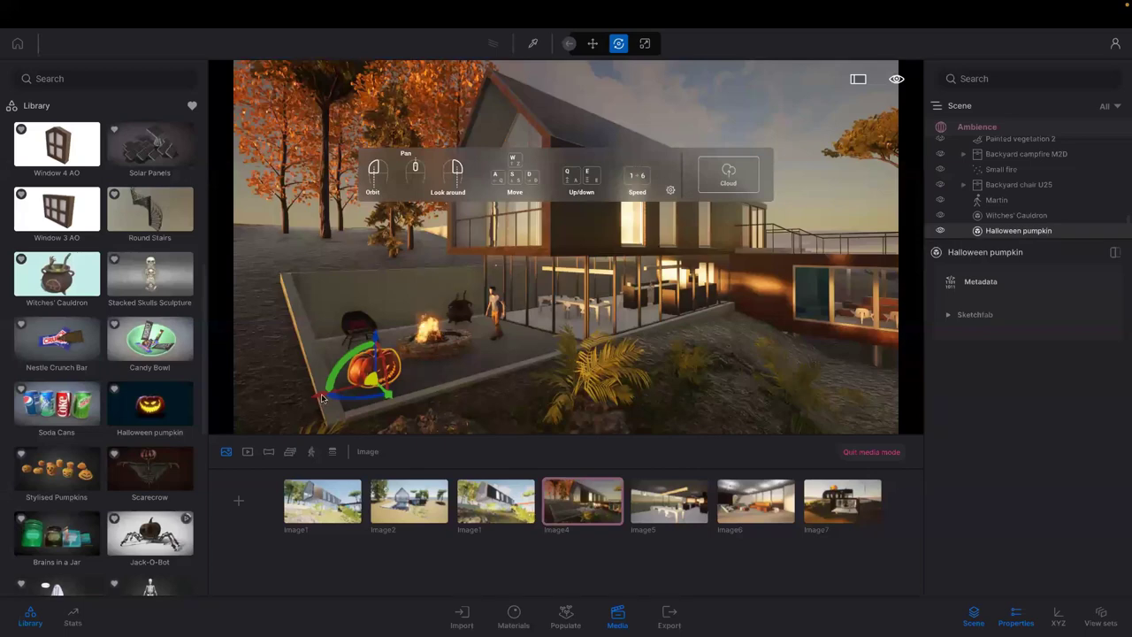
{"action": "left_click_drag", "start_coordinate": [322, 398], "coordinate": [313, 399]}
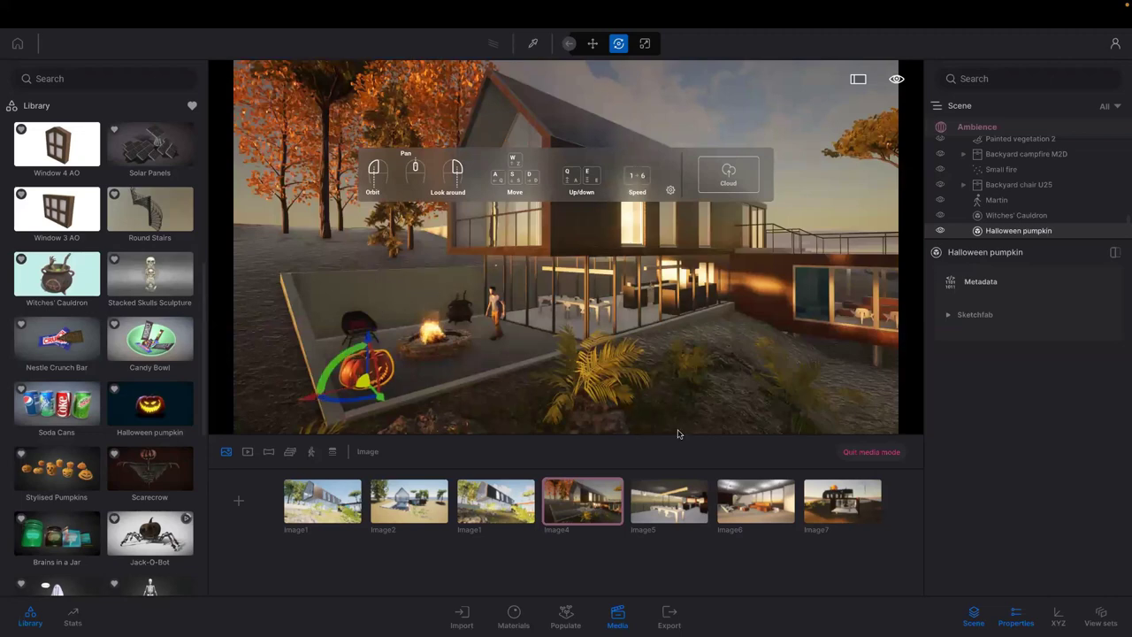
Step: In the Image5 view, place the Candy Bowl from the library favorites on the dining table beside the bottle
{"action": "left_click", "coordinate": [667, 502]}
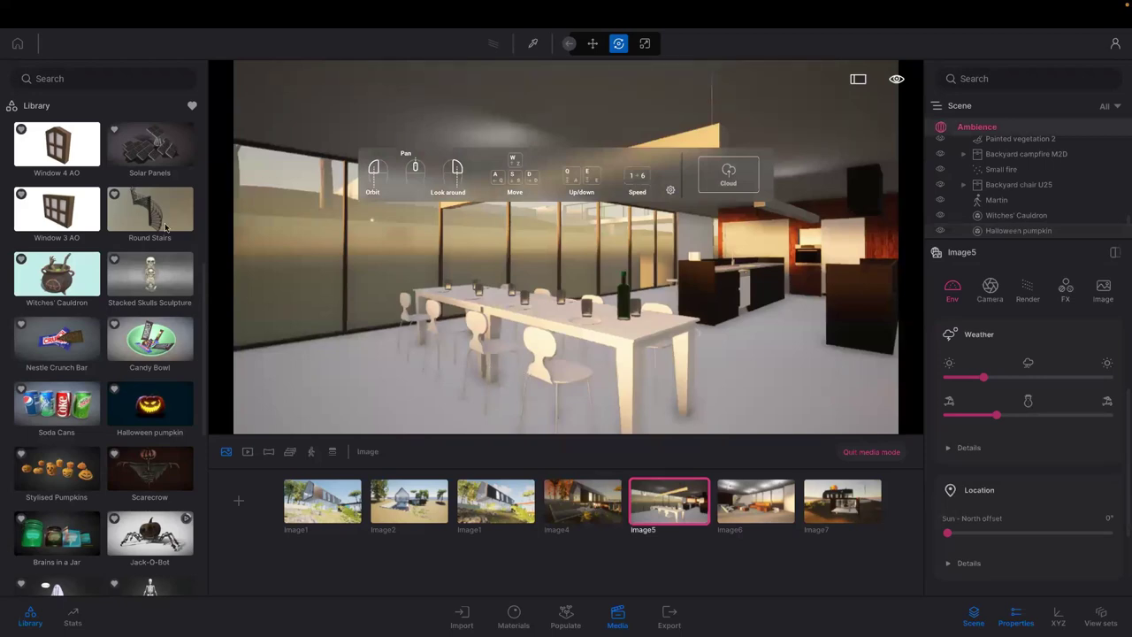
{"action": "mouse_move", "coordinate": [162, 354]}
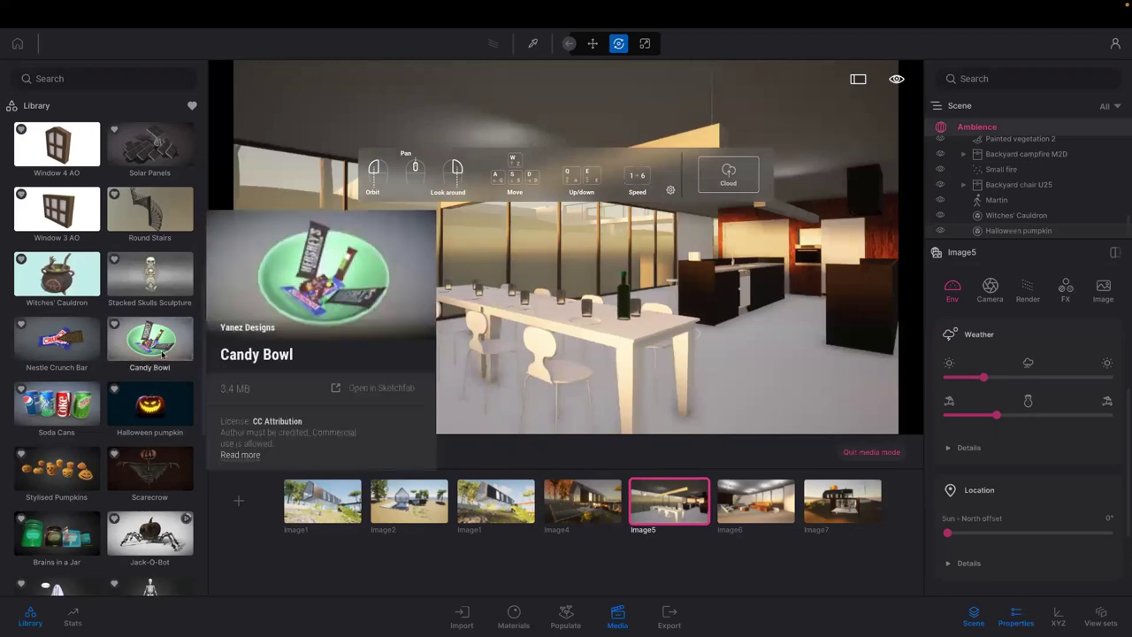
{"action": "left_click_drag", "start_coordinate": [525, 299], "coordinate": [617, 324]}
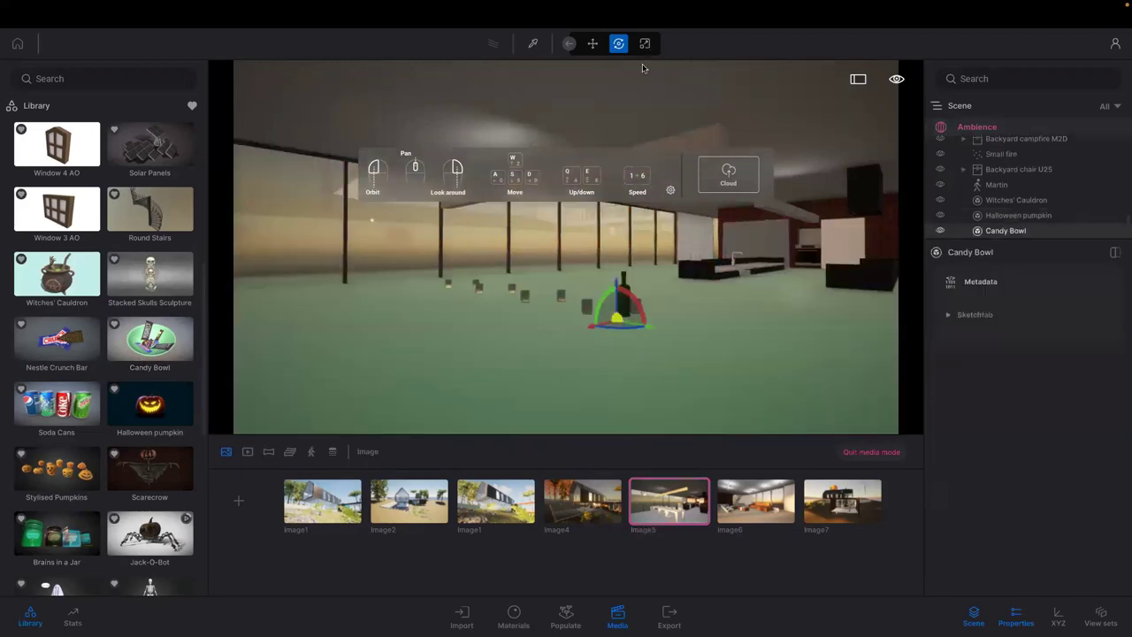
Step: Scale the candy bowl down uniformly until it is a realistic size on the dining table
{"action": "key", "text": "l"}
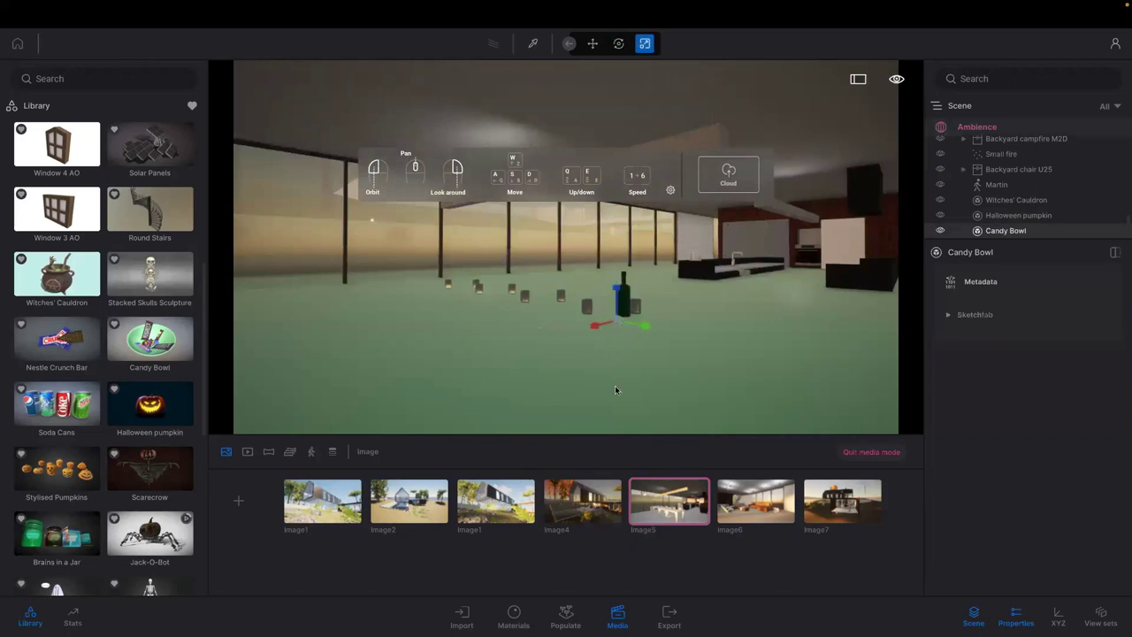
{"action": "left_click_drag", "start_coordinate": [615, 387], "coordinate": [616, 419]}
{"action": "left_click_drag", "start_coordinate": [617, 316], "coordinate": [643, 445]}
{"action": "left_click_drag", "start_coordinate": [649, 423], "coordinate": [633, 414]}
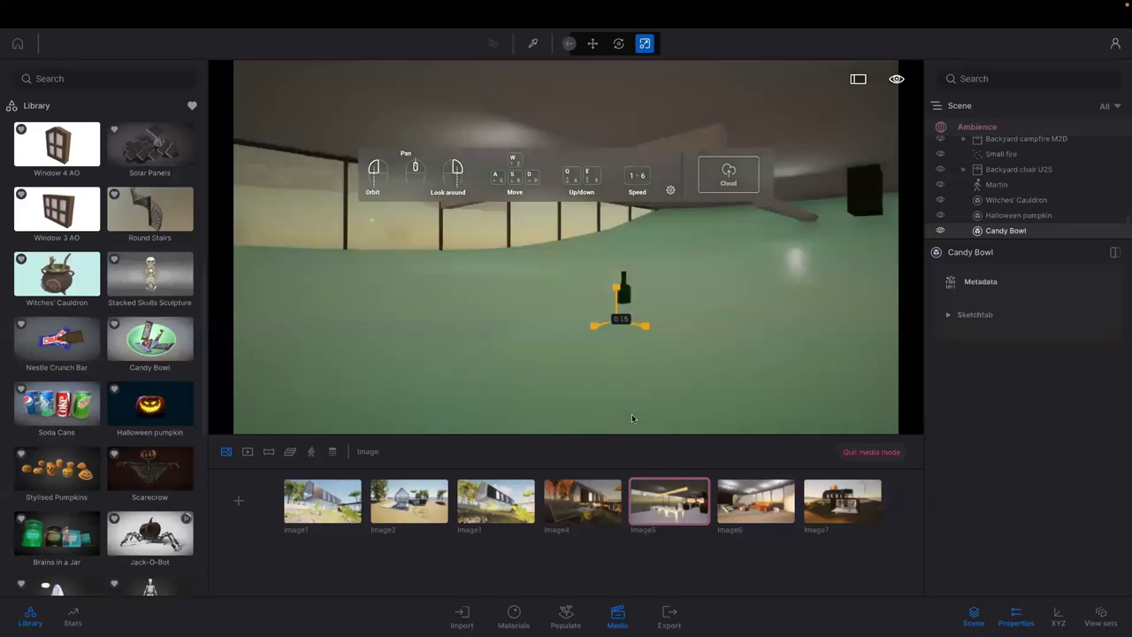
{"action": "left_click_drag", "start_coordinate": [614, 328], "coordinate": [614, 322]}
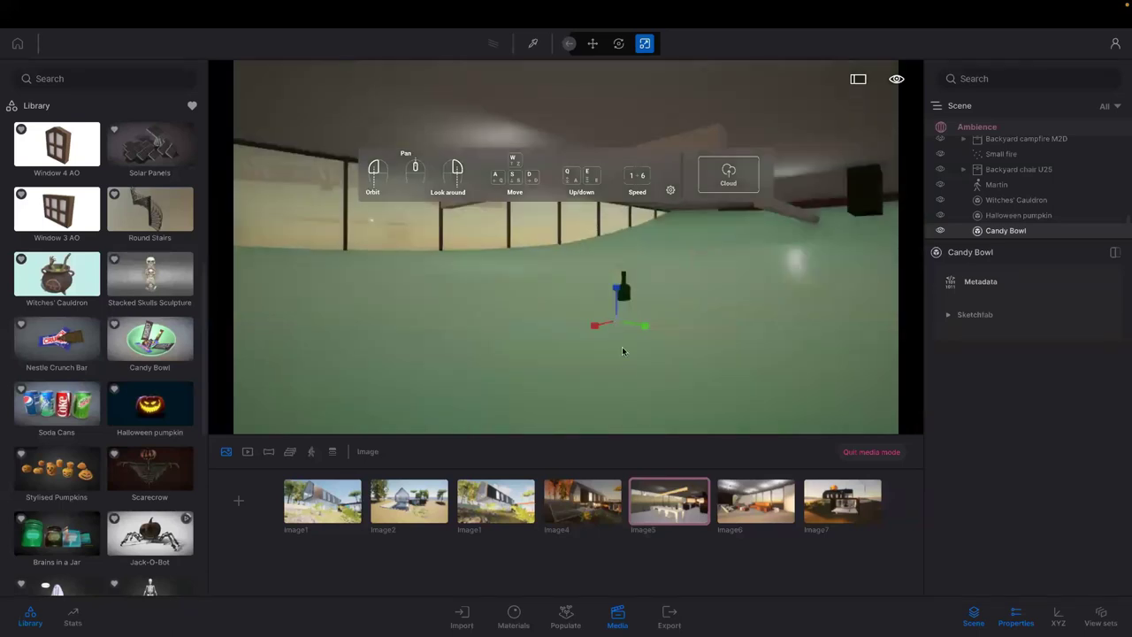
{"action": "key", "text": "Tab"}
{"action": "key", "text": "super+z"}
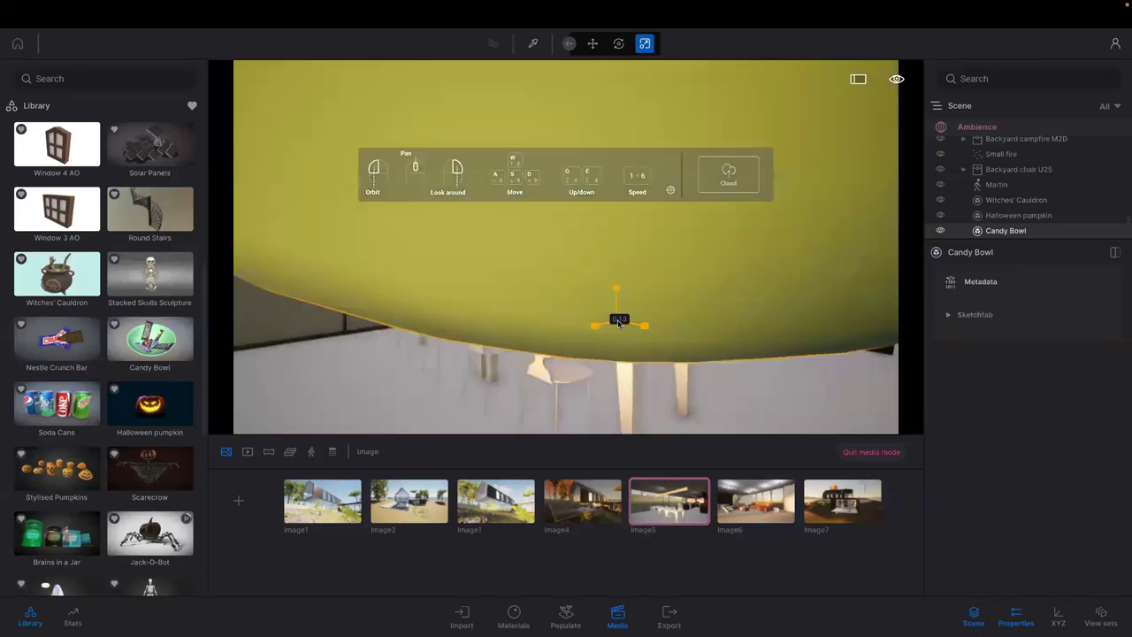
{"action": "left_click_drag", "start_coordinate": [617, 321], "coordinate": [558, 454]}
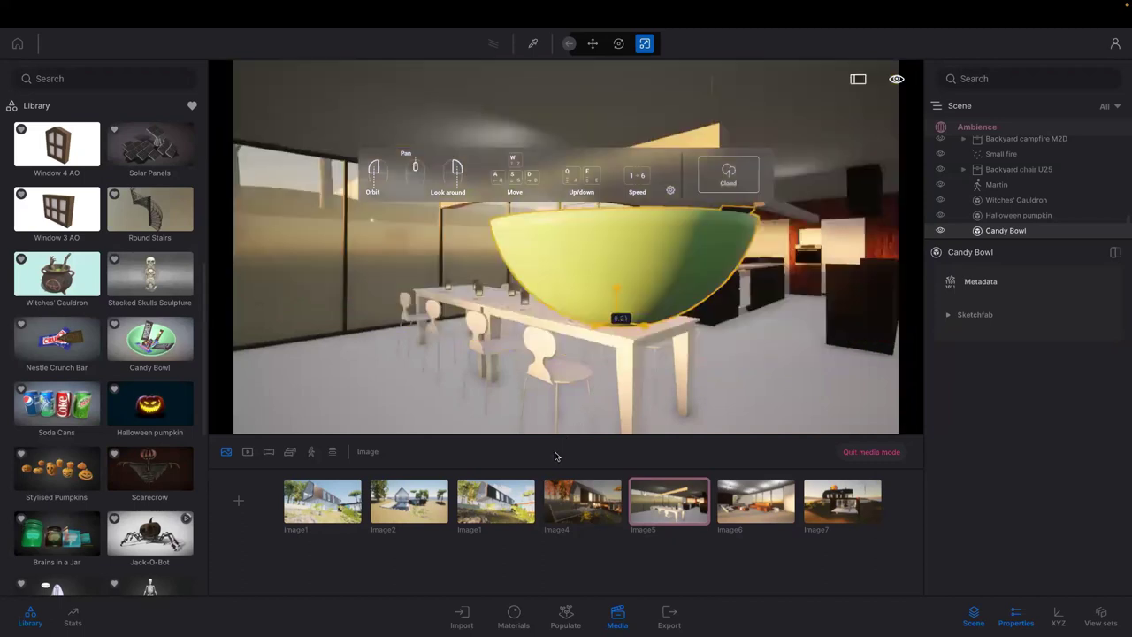
{"action": "left_click_drag", "start_coordinate": [612, 339], "coordinate": [628, 377]}
Step: Shift the candy bowl slightly along the dining table, close to the bottle
{"action": "left_click", "coordinate": [617, 46]}
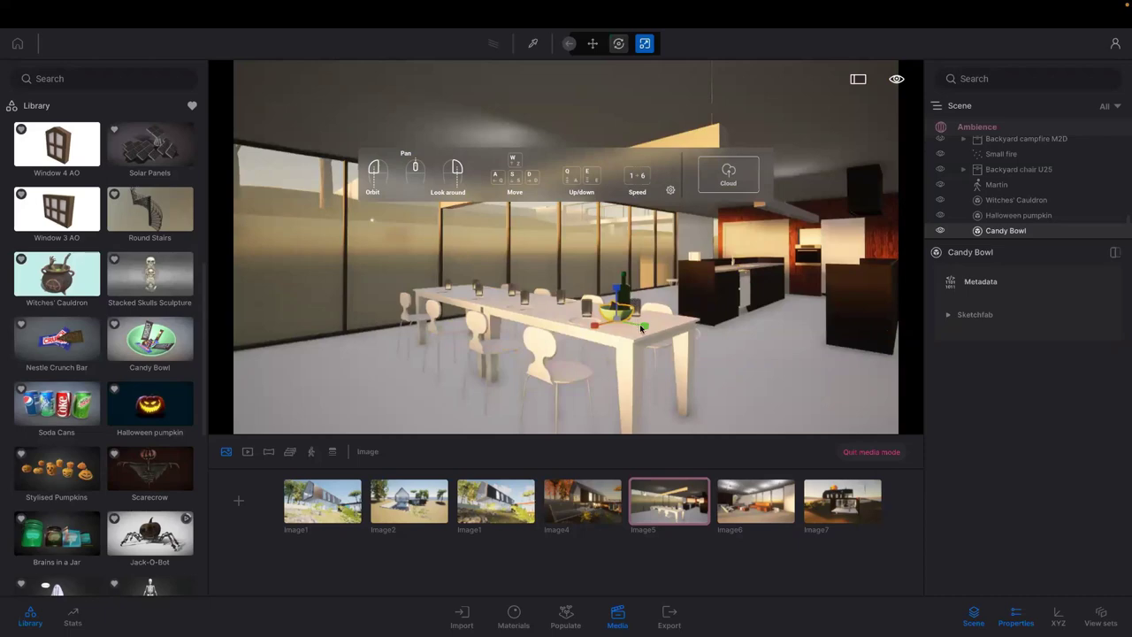
{"action": "key", "text": "space"}
{"action": "left_click_drag", "start_coordinate": [656, 335], "coordinate": [318, 355]}
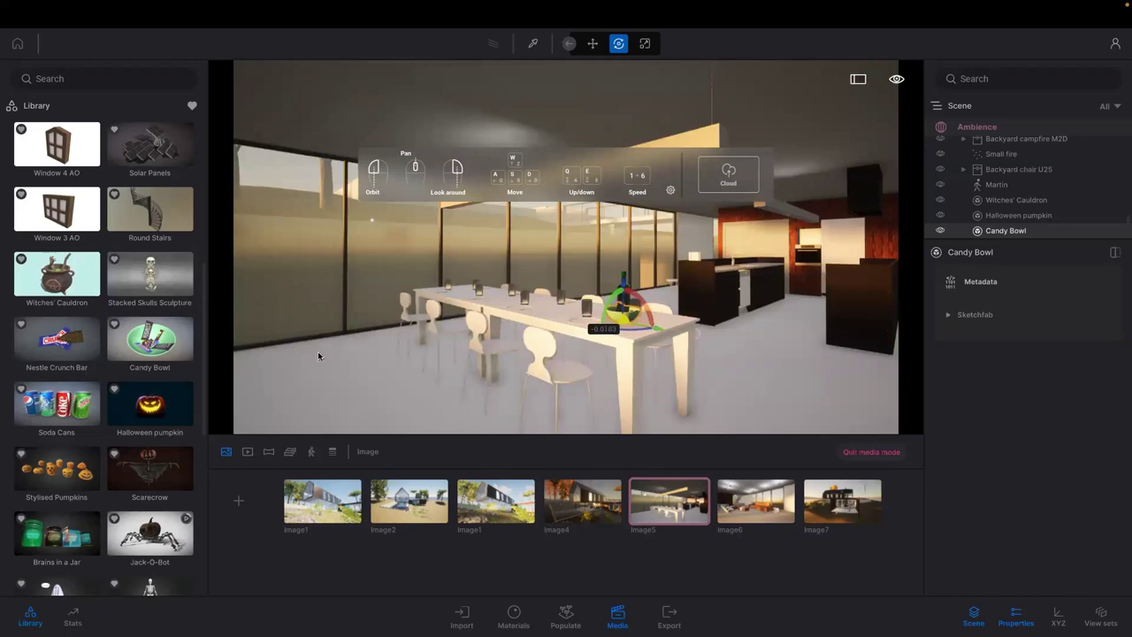
Step: Leave the library favorites and open the Events category of the posed human characters
{"action": "left_click", "coordinate": [191, 107]}
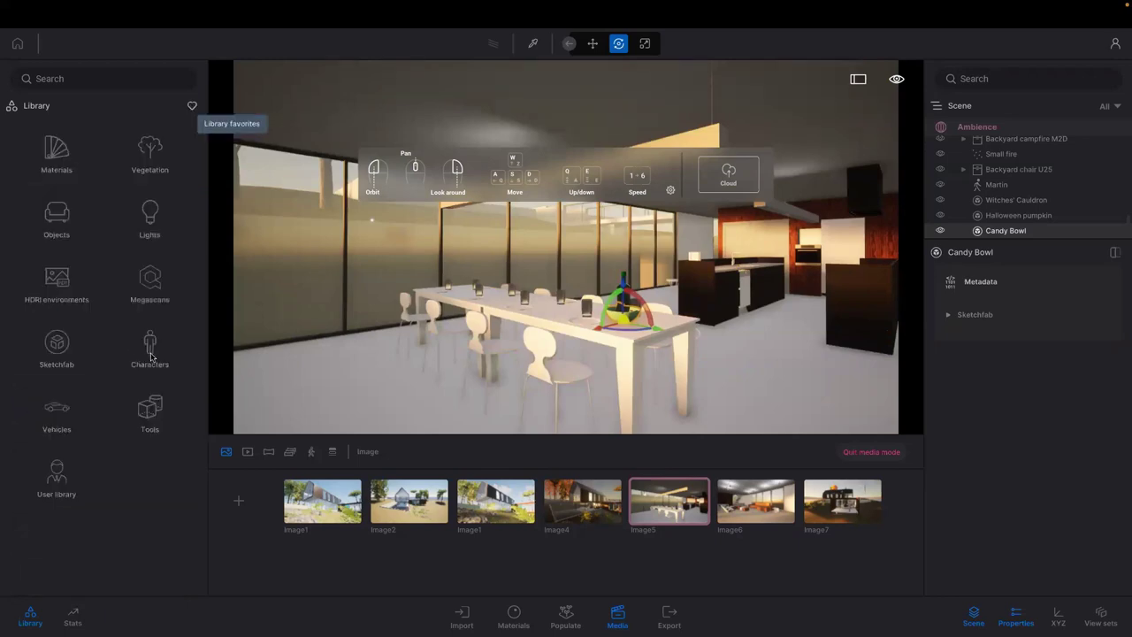
{"action": "left_click", "coordinate": [150, 354]}
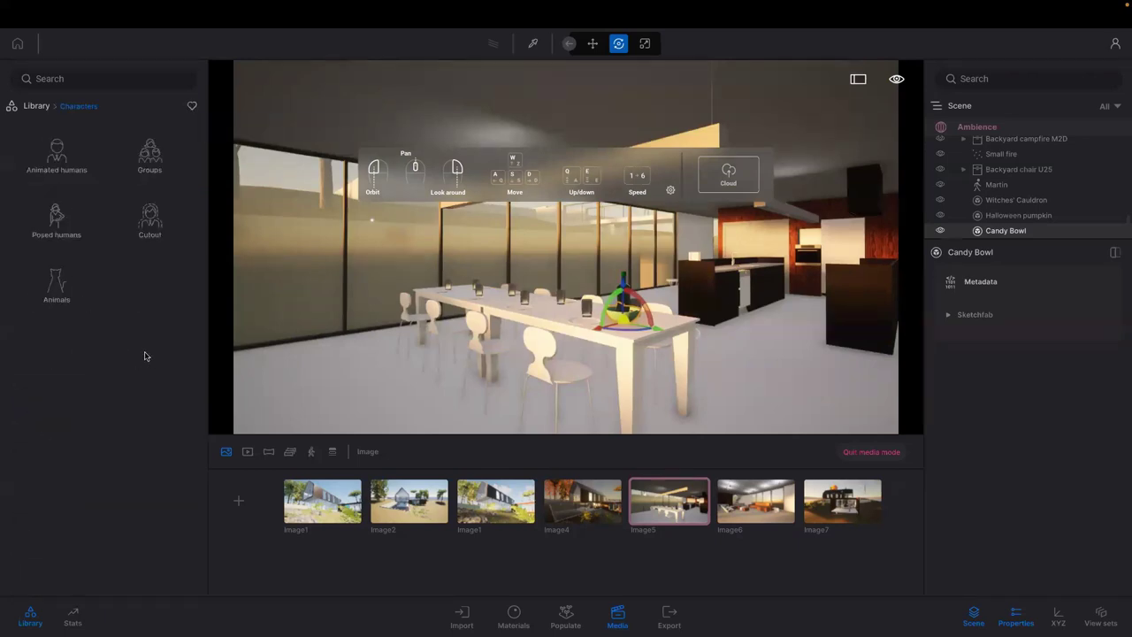
{"action": "left_click", "coordinate": [62, 236]}
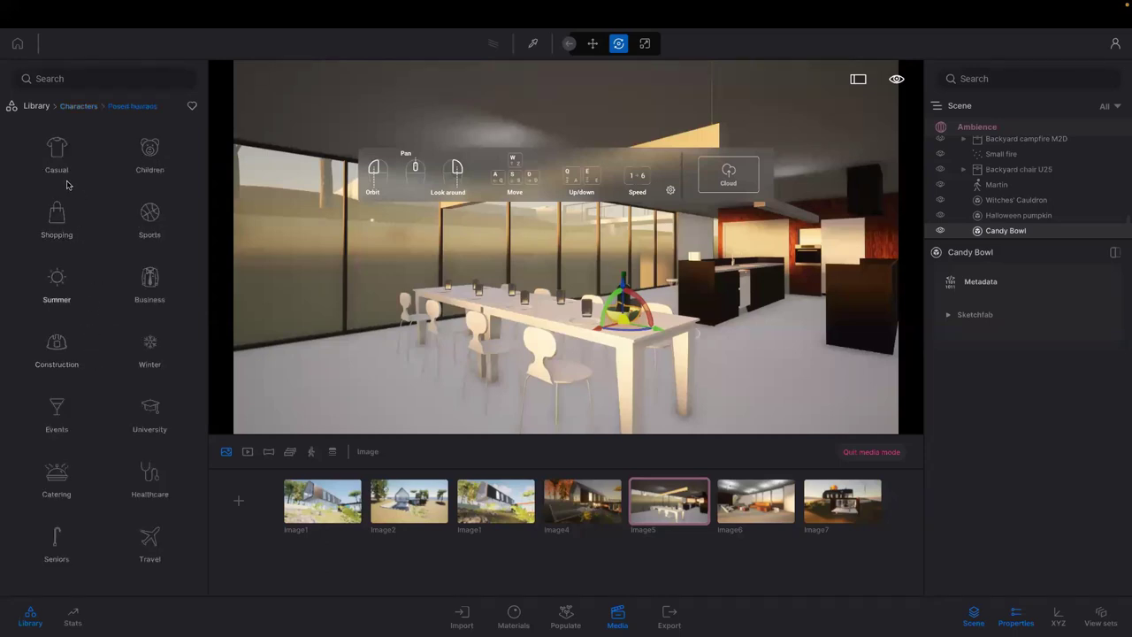
{"action": "left_click", "coordinate": [56, 413]}
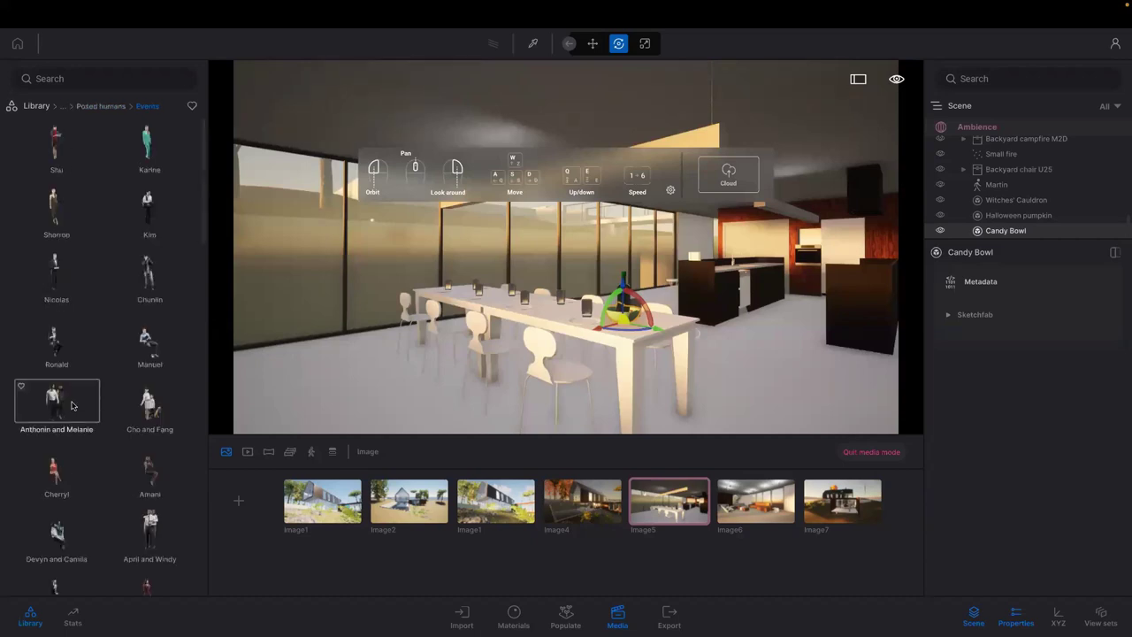
Step: Place the Cho and Fang posed characters on the dining room floor near the windows
{"action": "scroll", "coordinate": [74, 397], "scroll_direction": "down", "scroll_amount": 1}
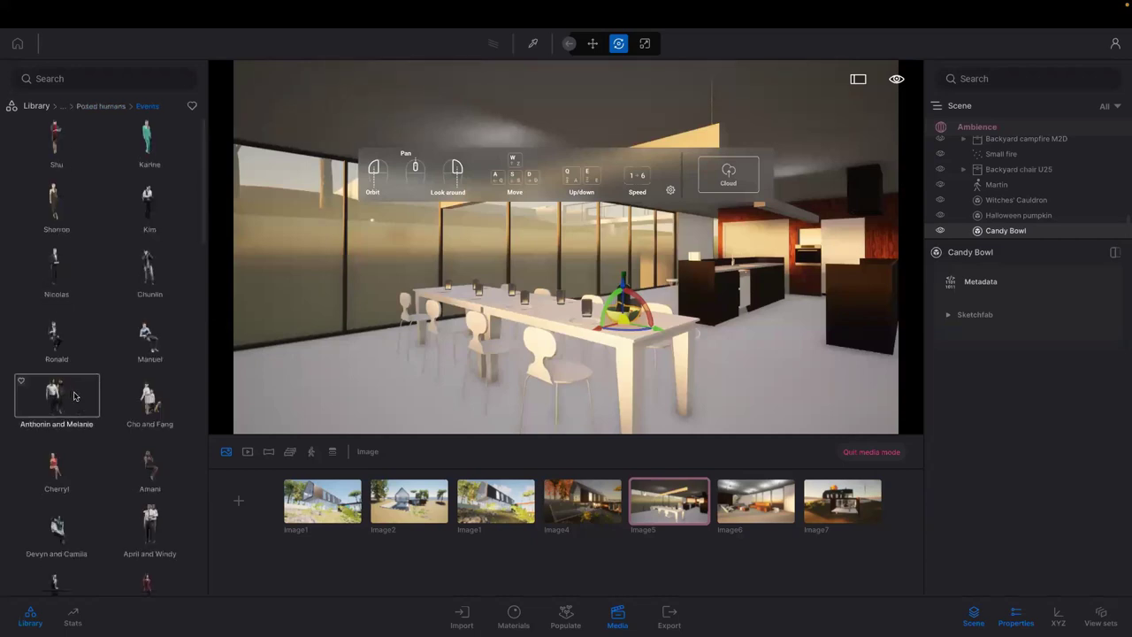
{"action": "scroll", "coordinate": [75, 395], "scroll_direction": "down", "scroll_amount": 1}
{"action": "scroll", "coordinate": [77, 395], "scroll_direction": "down", "scroll_amount": 2}
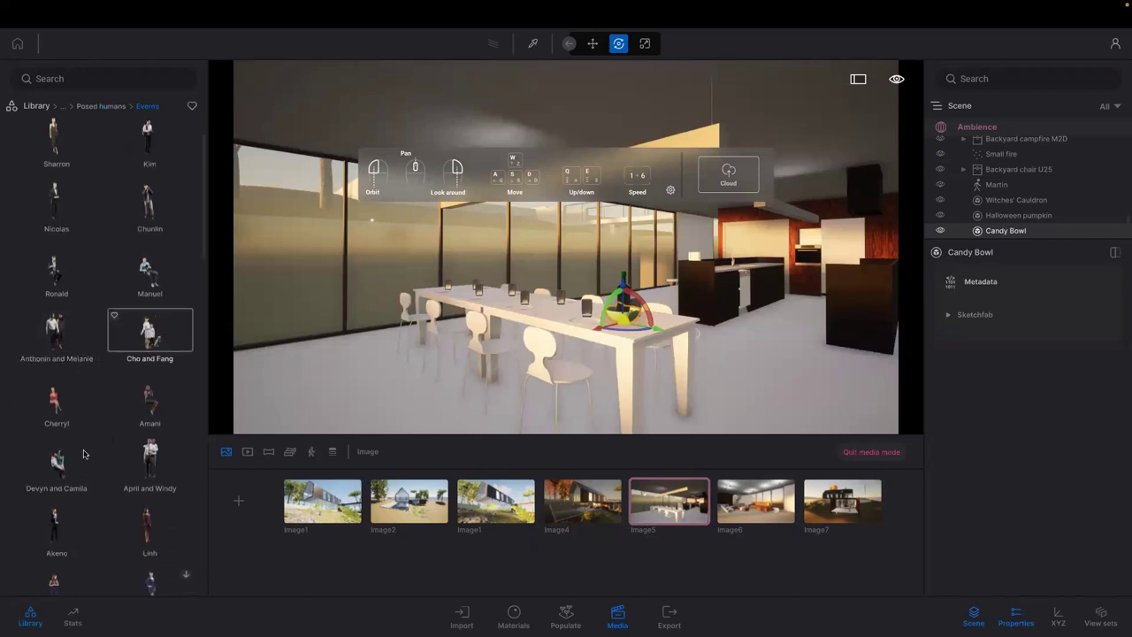
{"action": "left_click", "coordinate": [164, 372]}
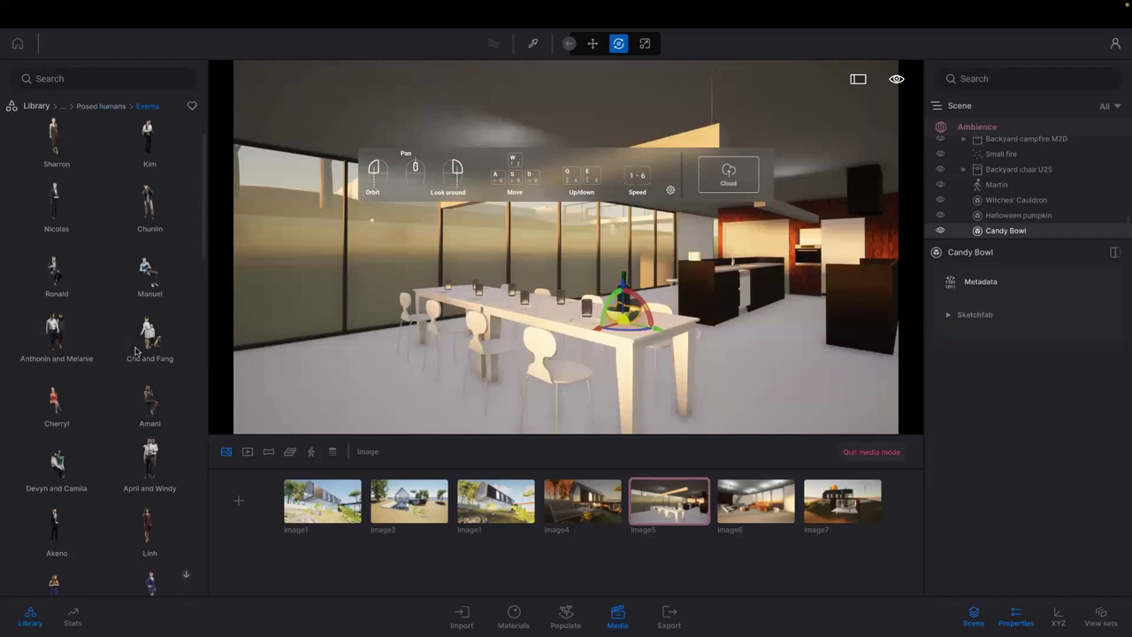
{"action": "scroll", "coordinate": [139, 367], "scroll_direction": "up", "scroll_amount": 1}
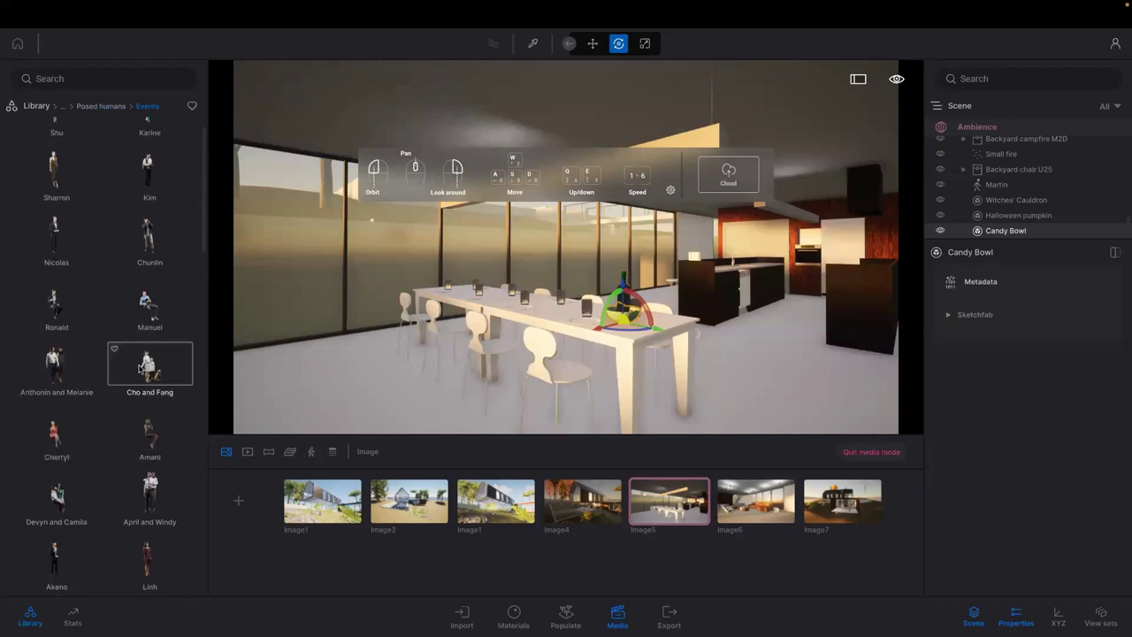
{"action": "left_click", "coordinate": [321, 374]}
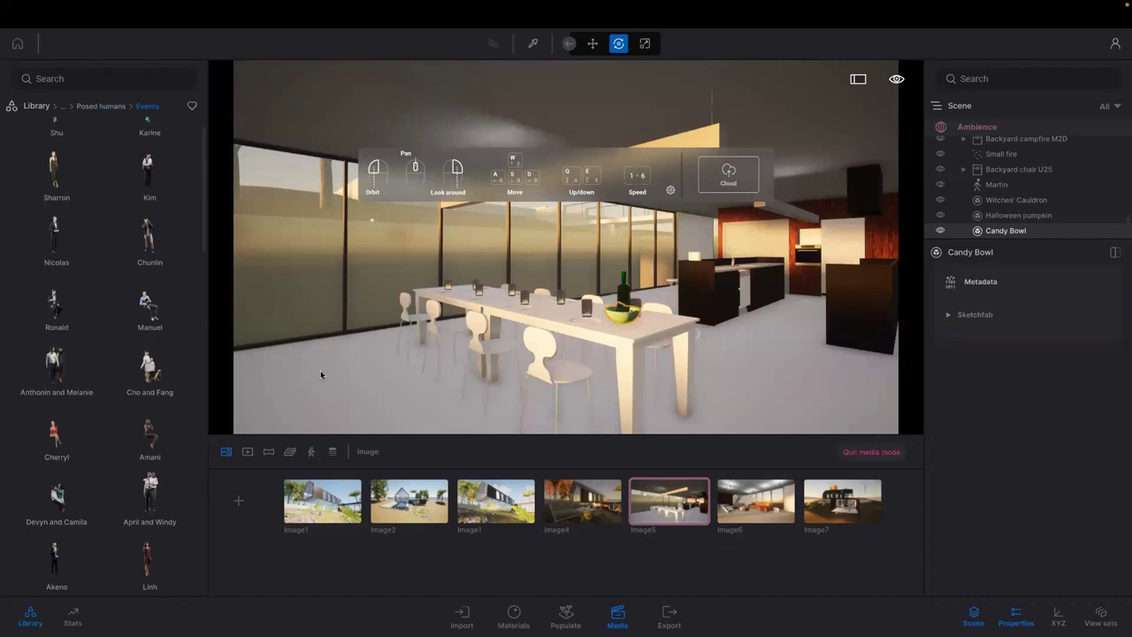
{"action": "left_click", "coordinate": [260, 372]}
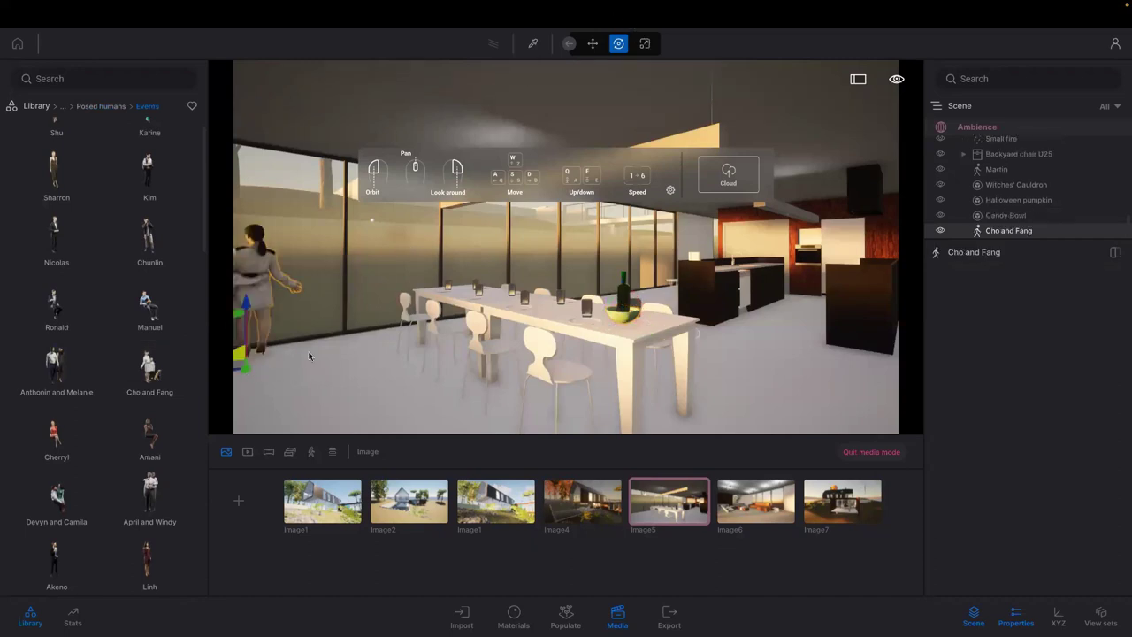
Step: Rotate the Cho and Fang group toward the camera and position it on the window side of the dining table
{"action": "left_click_drag", "start_coordinate": [240, 357], "coordinate": [408, 361]}
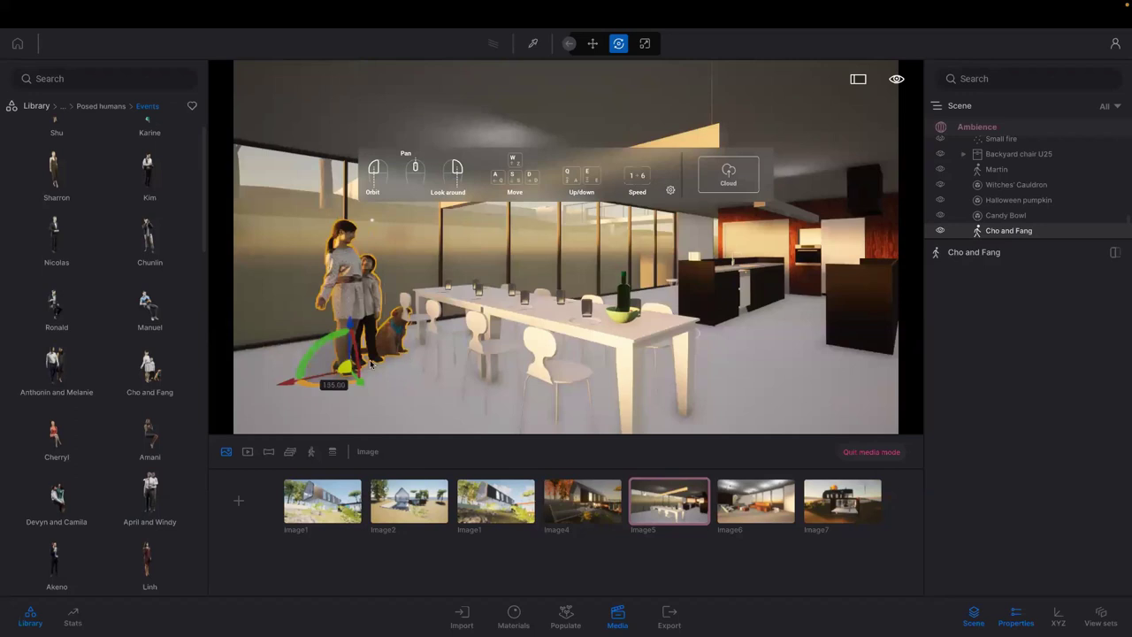
{"action": "left_click_drag", "start_coordinate": [341, 376], "coordinate": [299, 385]}
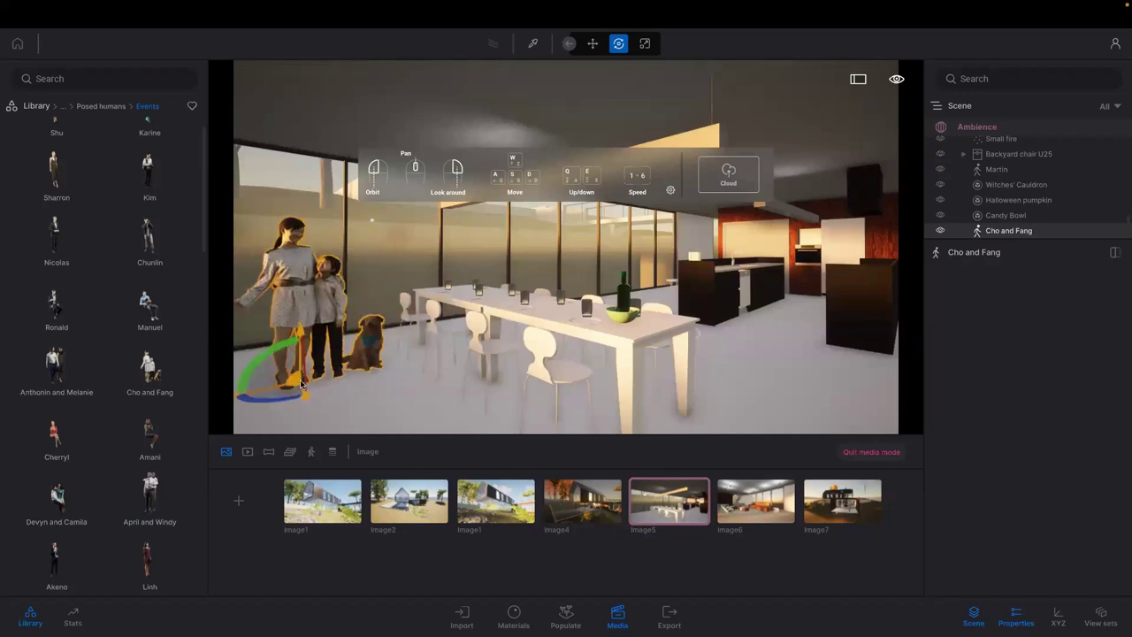
Step: Return to the library favorites and place the Trick or Treat ghost on the floor near the kitchen
{"action": "left_click", "coordinate": [192, 106]}
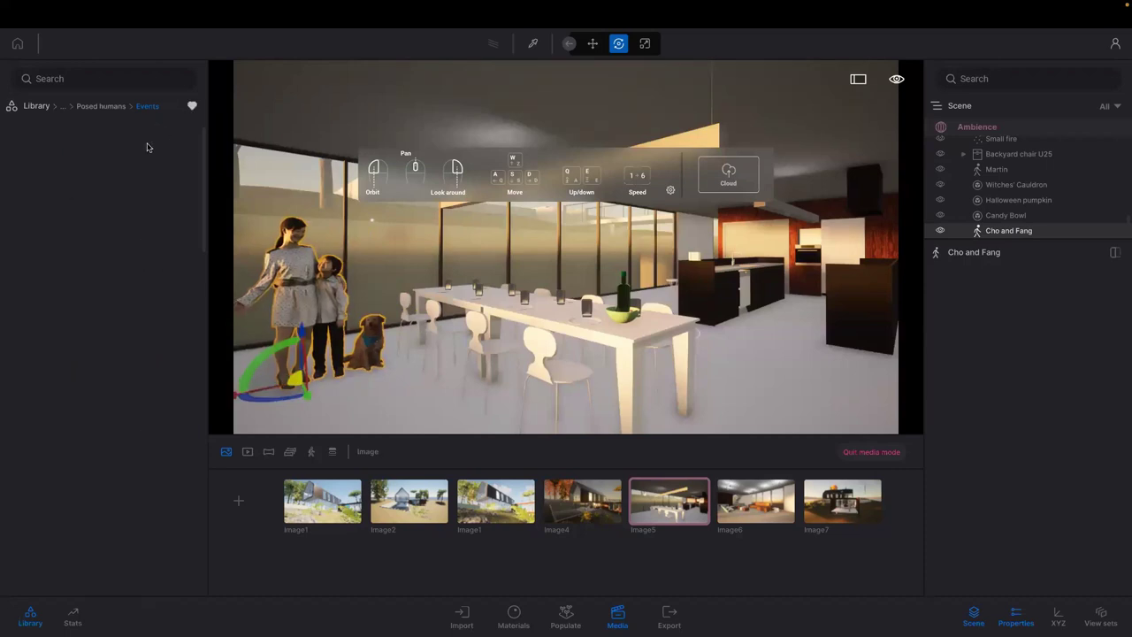
{"action": "left_click", "coordinate": [39, 107]}
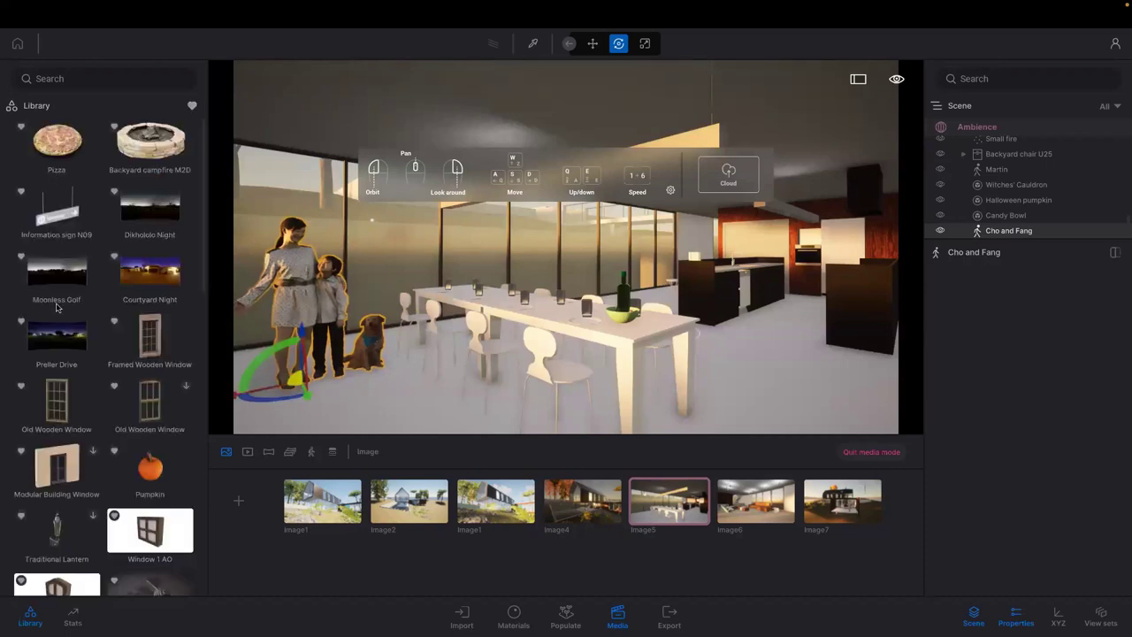
{"action": "mouse_move", "coordinate": [85, 333]}
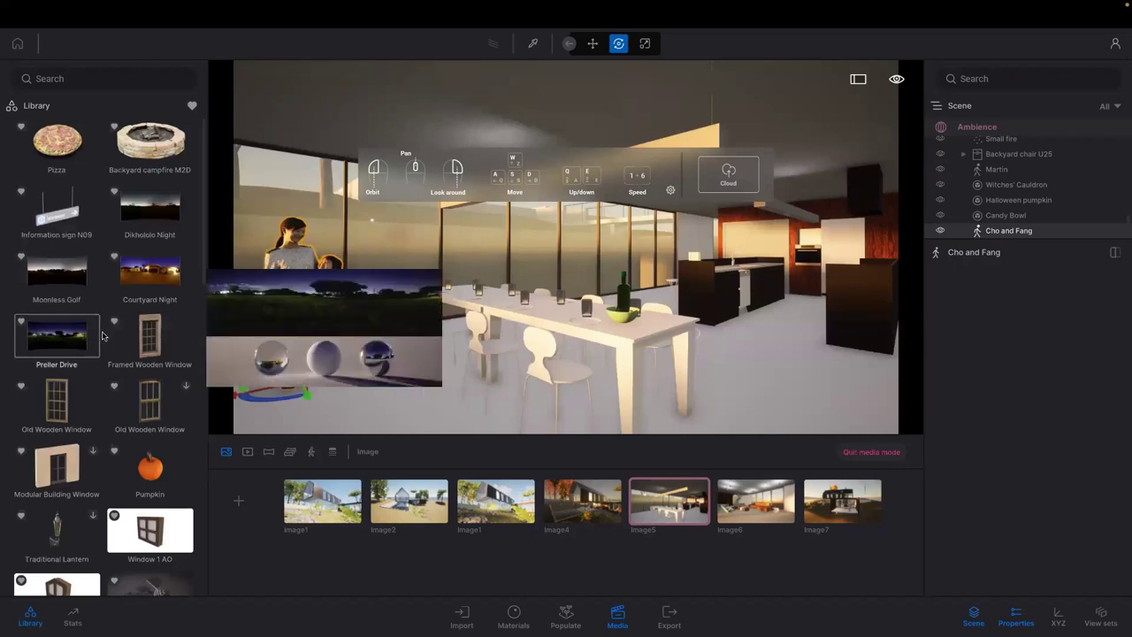
{"action": "scroll", "coordinate": [103, 336], "scroll_direction": "down", "scroll_amount": 3}
{"action": "scroll", "coordinate": [107, 332], "scroll_direction": "down", "scroll_amount": 3}
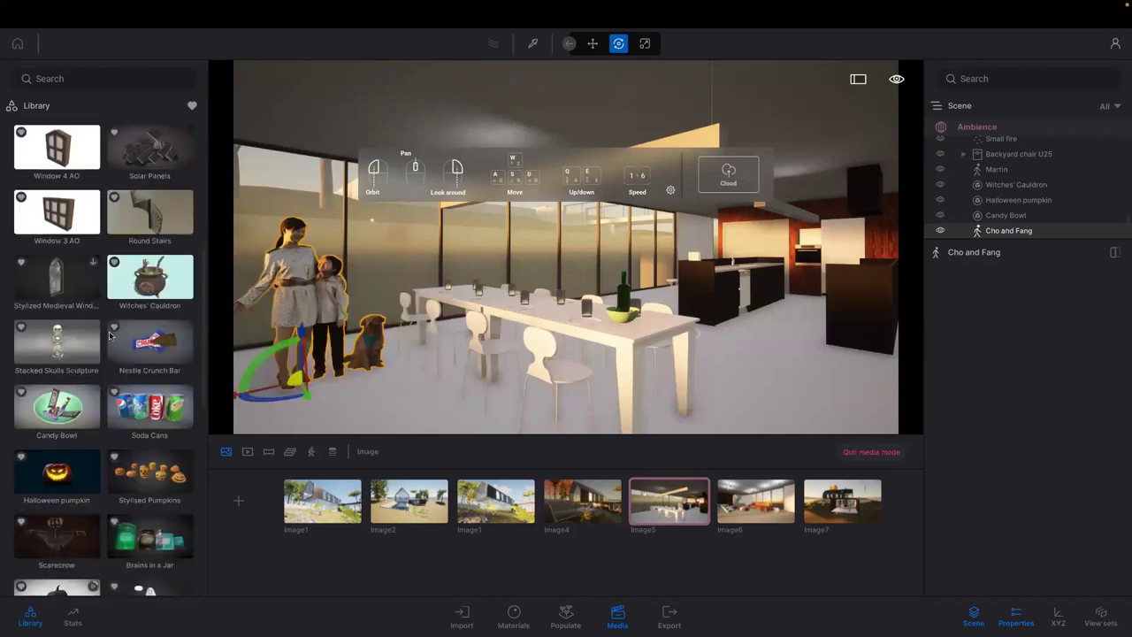
{"action": "scroll", "coordinate": [113, 345], "scroll_direction": "down", "scroll_amount": 3}
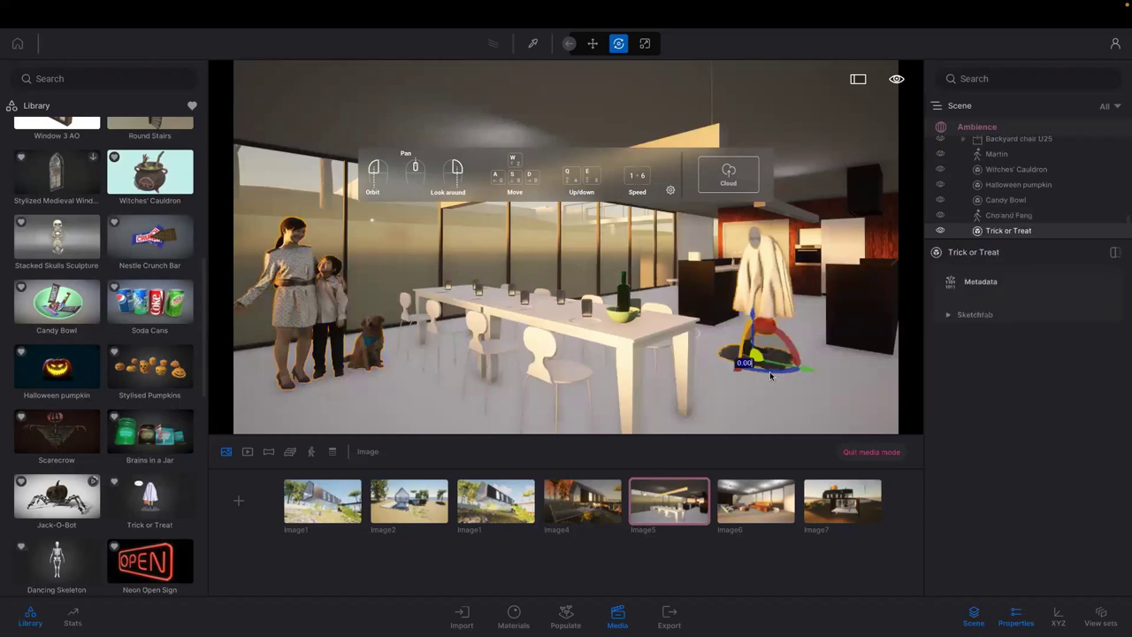
Step: Turn the Trick or Treat ghost to face the camera and move it behind the dining table near the candy bowl
{"action": "left_click_drag", "start_coordinate": [753, 382], "coordinate": [725, 396]}
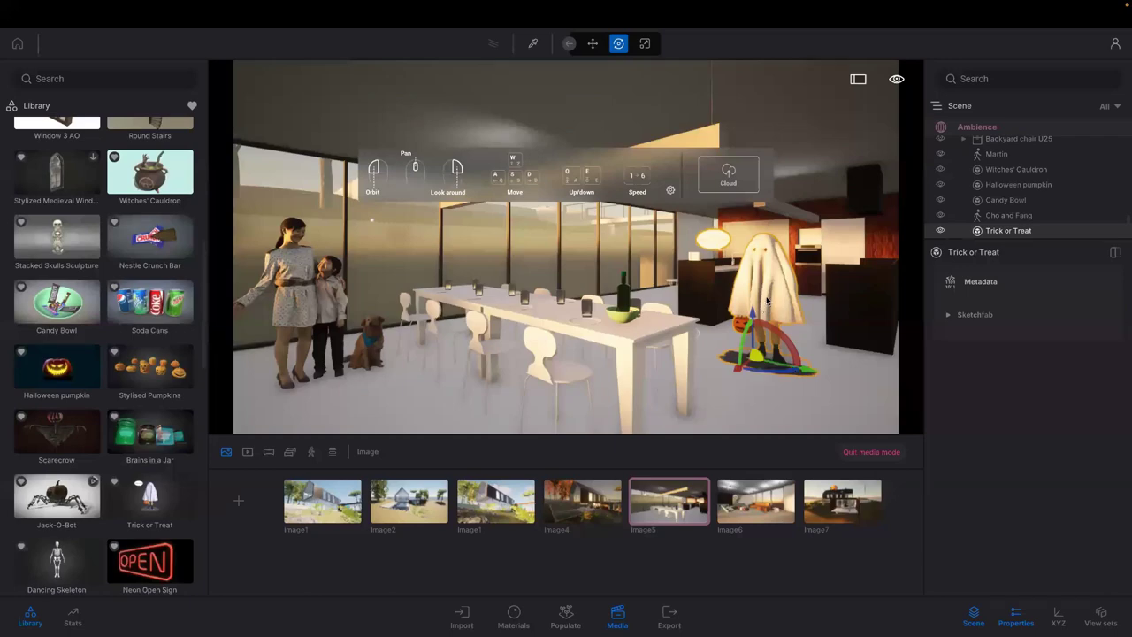
{"action": "left_click_drag", "start_coordinate": [753, 313], "coordinate": [561, 390]}
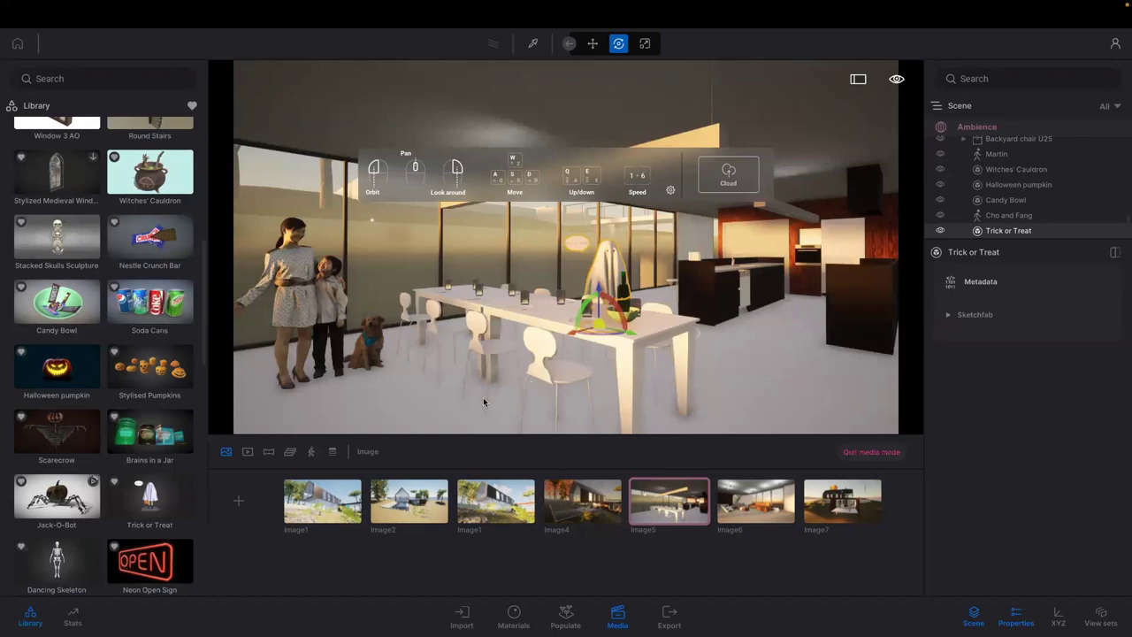
Step: Add the Dancing Skeleton to the living room floor in Image6, scaled down to human size and turned toward the camera
{"action": "left_click", "coordinate": [735, 505]}
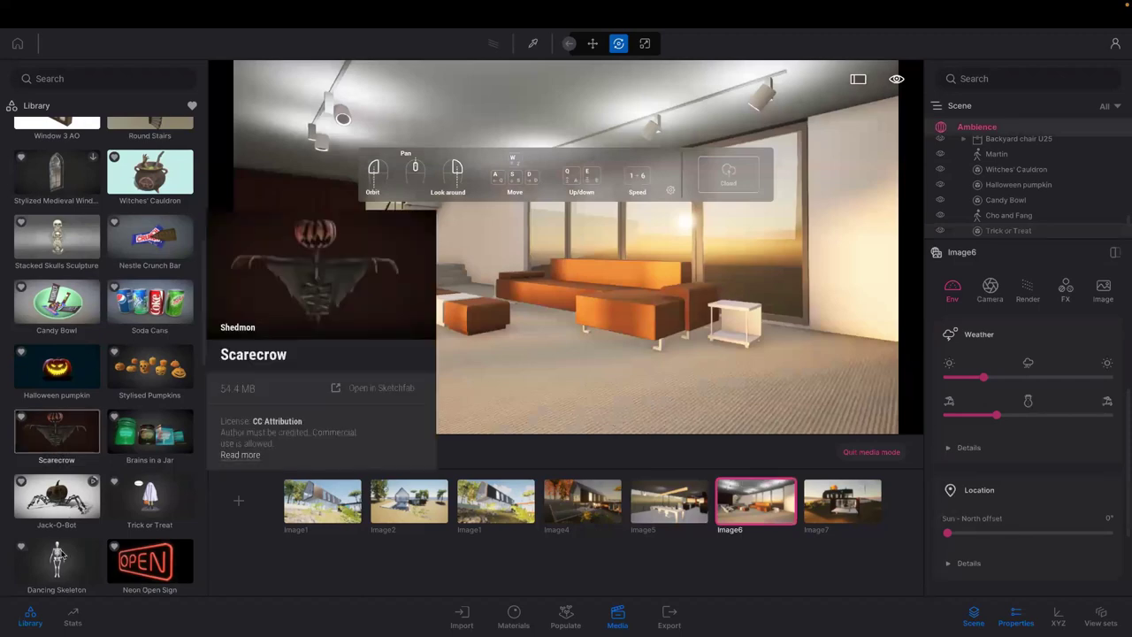
{"action": "mouse_move", "coordinate": [58, 554]}
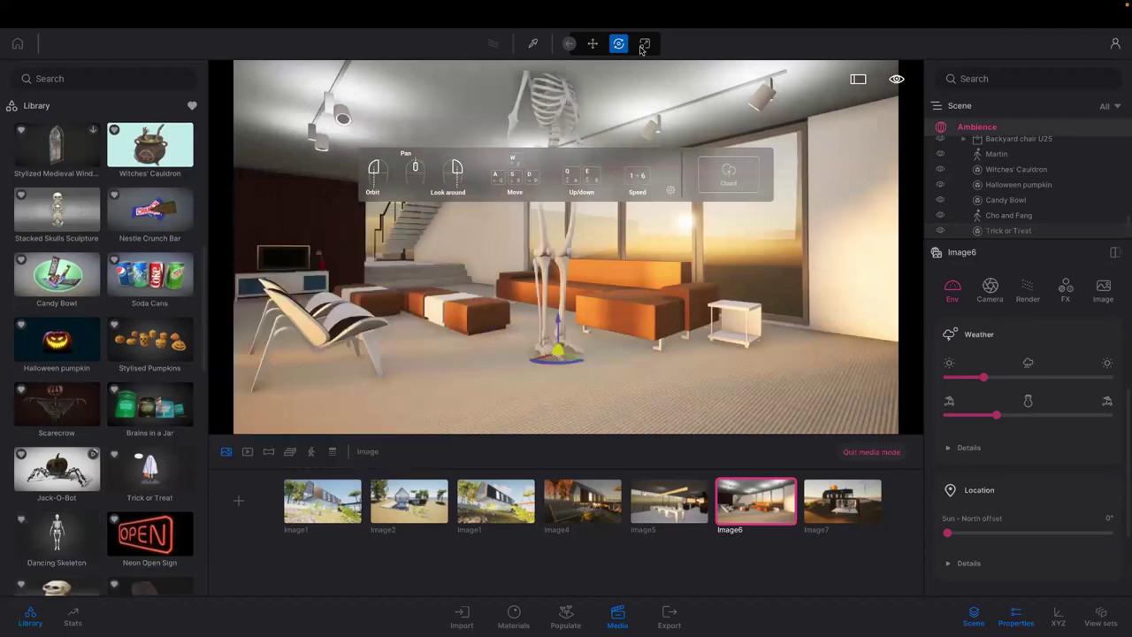
{"action": "key", "text": "space"}
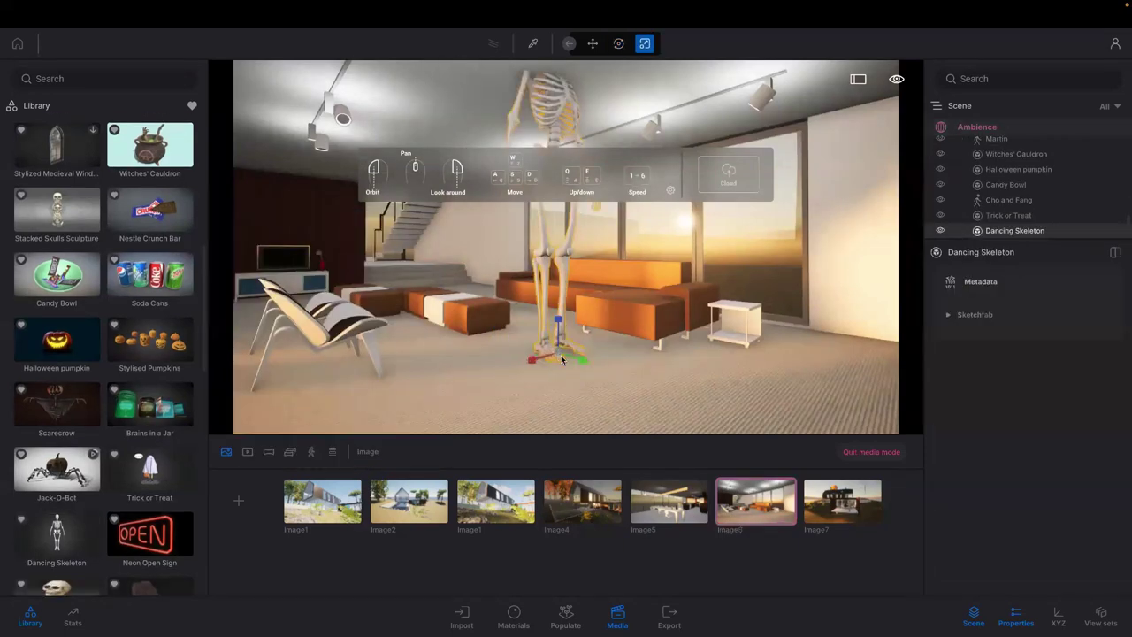
{"action": "left_click_drag", "start_coordinate": [572, 373], "coordinate": [577, 400]}
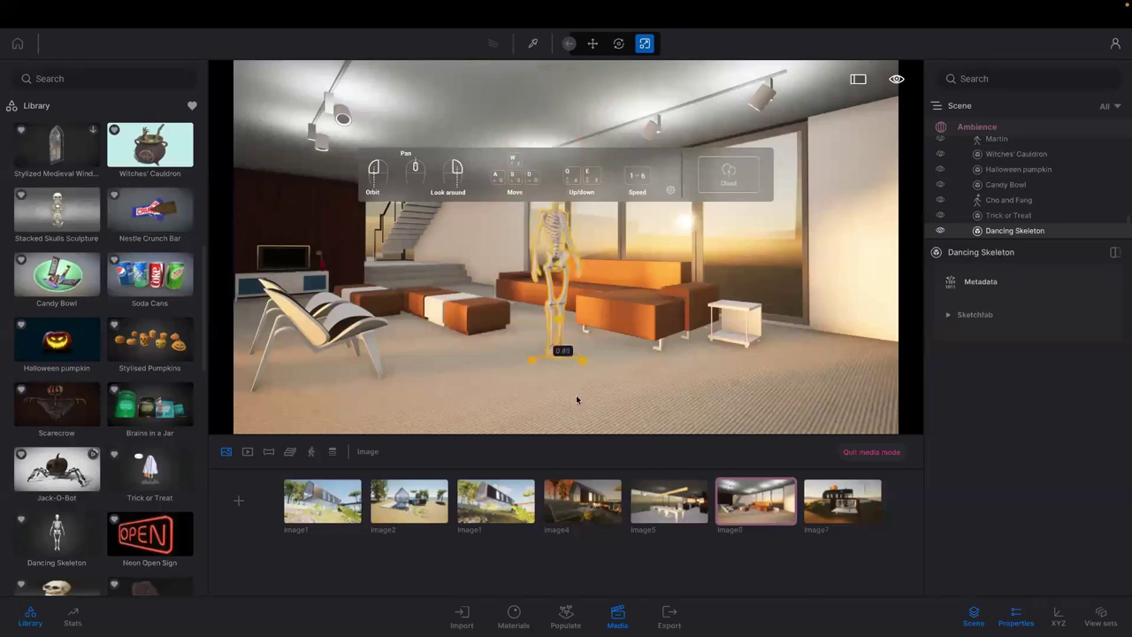
{"action": "left_click", "coordinate": [617, 44]}
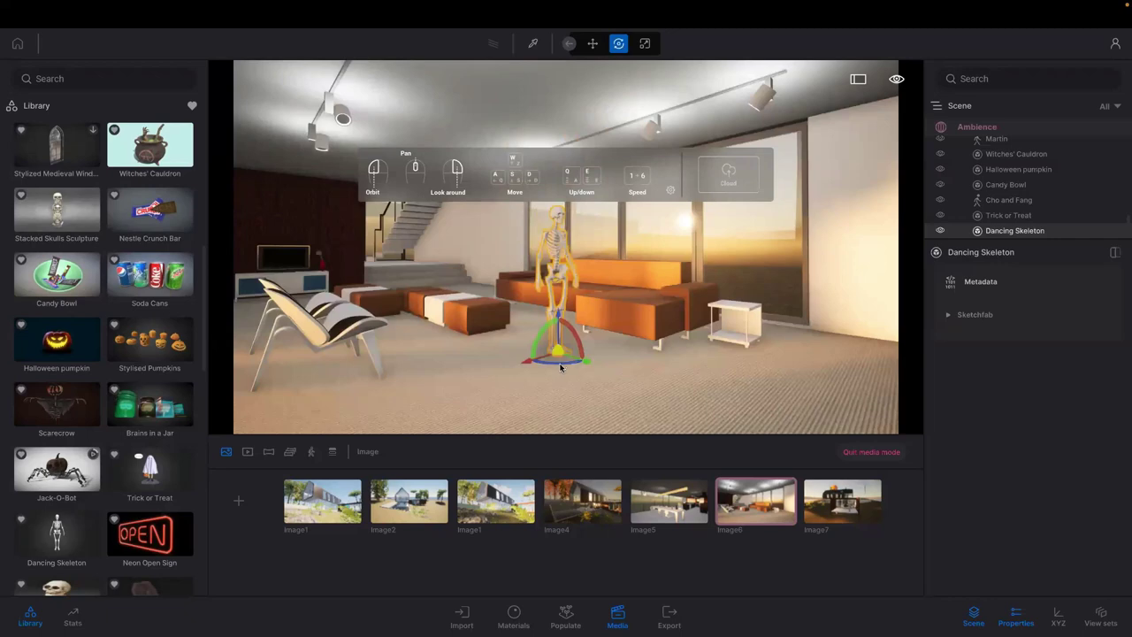
{"action": "left_click_drag", "start_coordinate": [560, 364], "coordinate": [538, 378]}
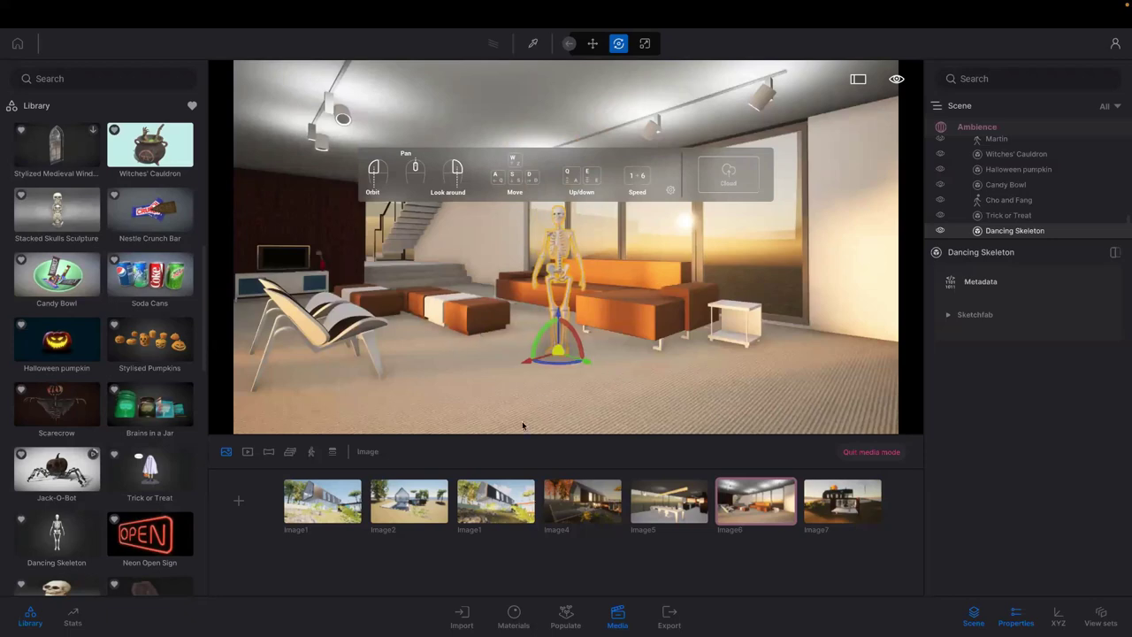
Step: Place the Stylised Pumpkins on the living room floor in front of the sofa and scale the group down to fit the room
{"action": "mouse_move", "coordinate": [154, 345]}
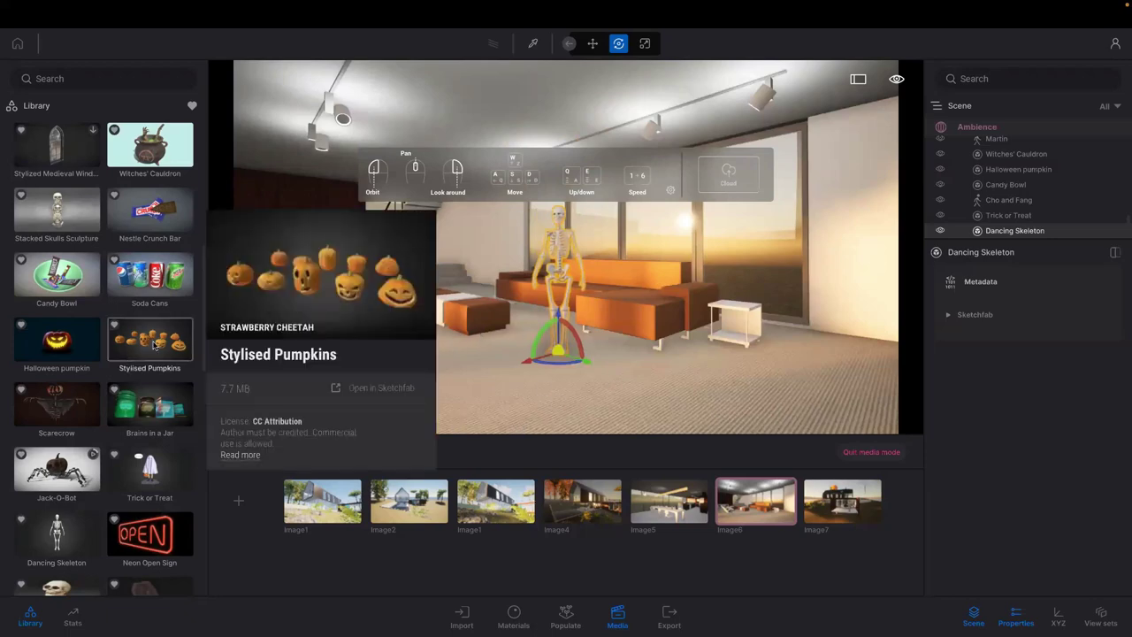
{"action": "left_click", "coordinate": [667, 389]}
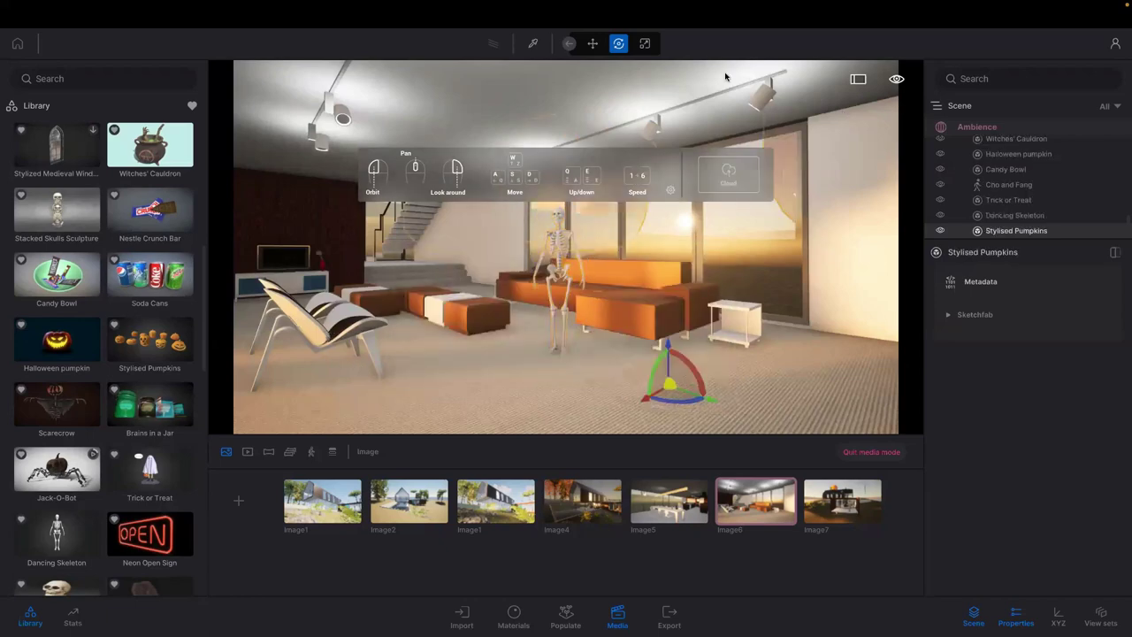
{"action": "left_click", "coordinate": [644, 44]}
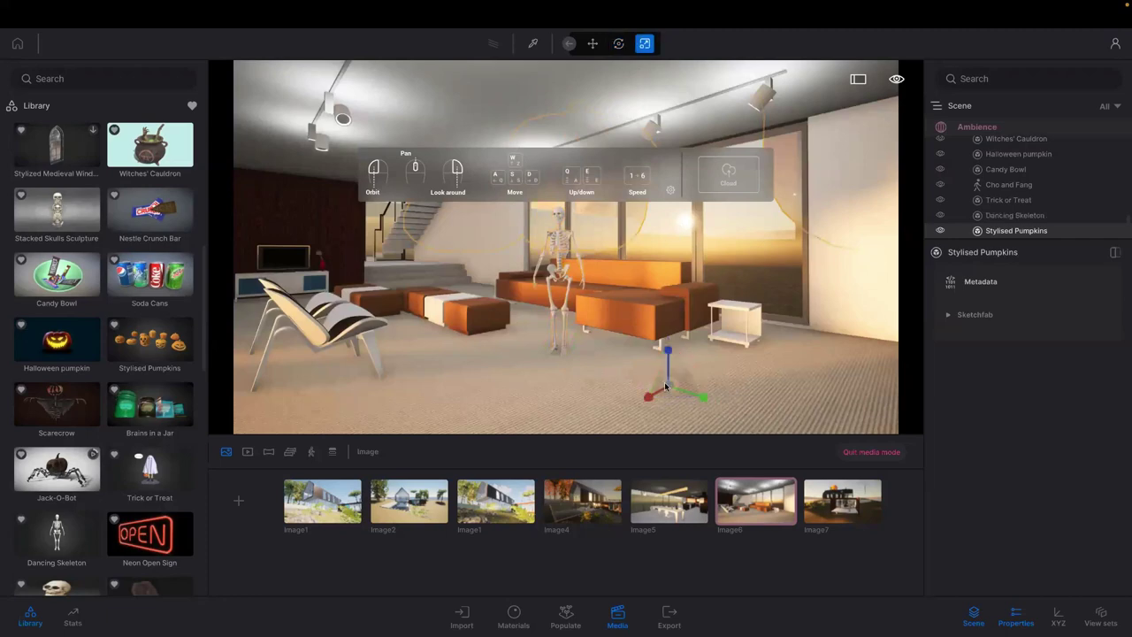
{"action": "left_click_drag", "start_coordinate": [668, 388], "coordinate": [666, 471]}
{"action": "left_click_drag", "start_coordinate": [669, 386], "coordinate": [675, 463]}
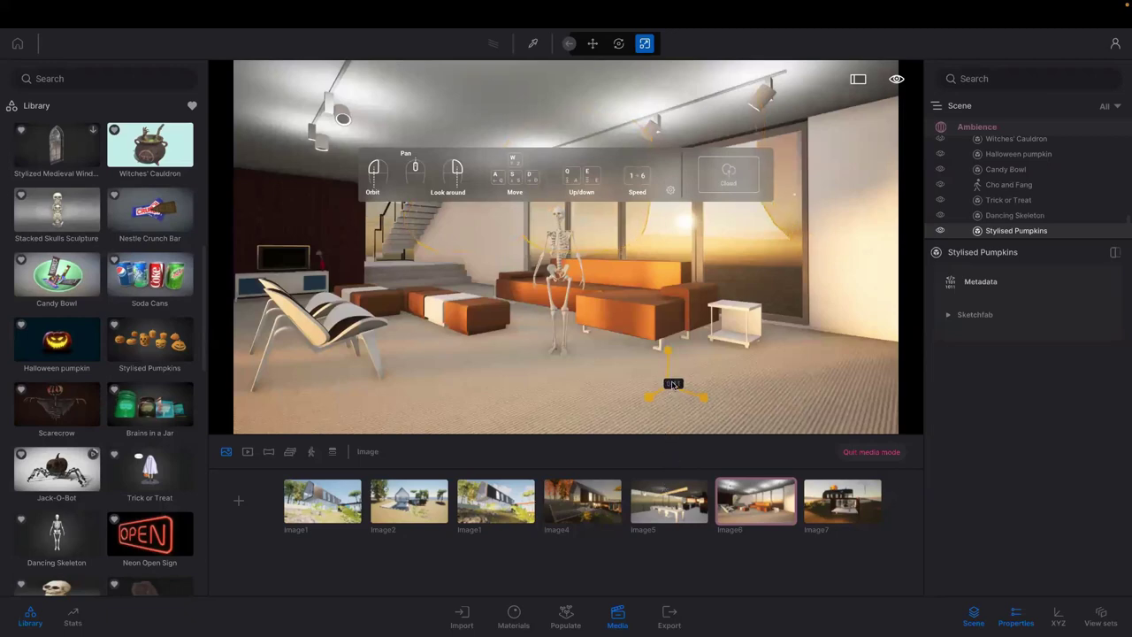
{"action": "left_click_drag", "start_coordinate": [674, 385], "coordinate": [689, 413]}
{"action": "key", "text": "Return"}
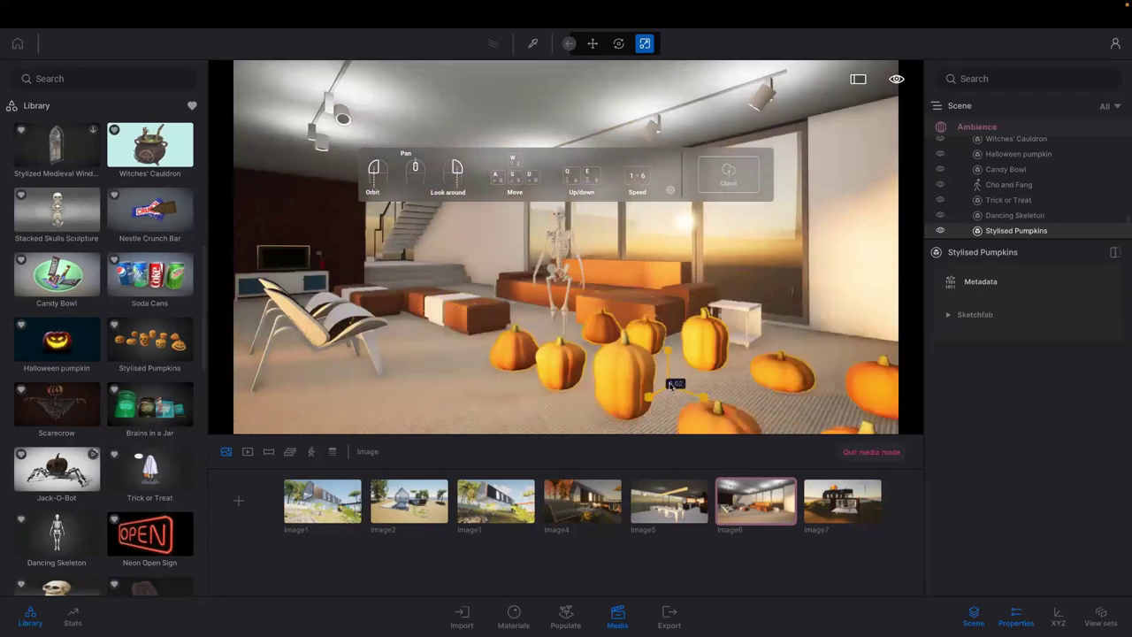
{"action": "left_click_drag", "start_coordinate": [689, 398], "coordinate": [669, 382]}
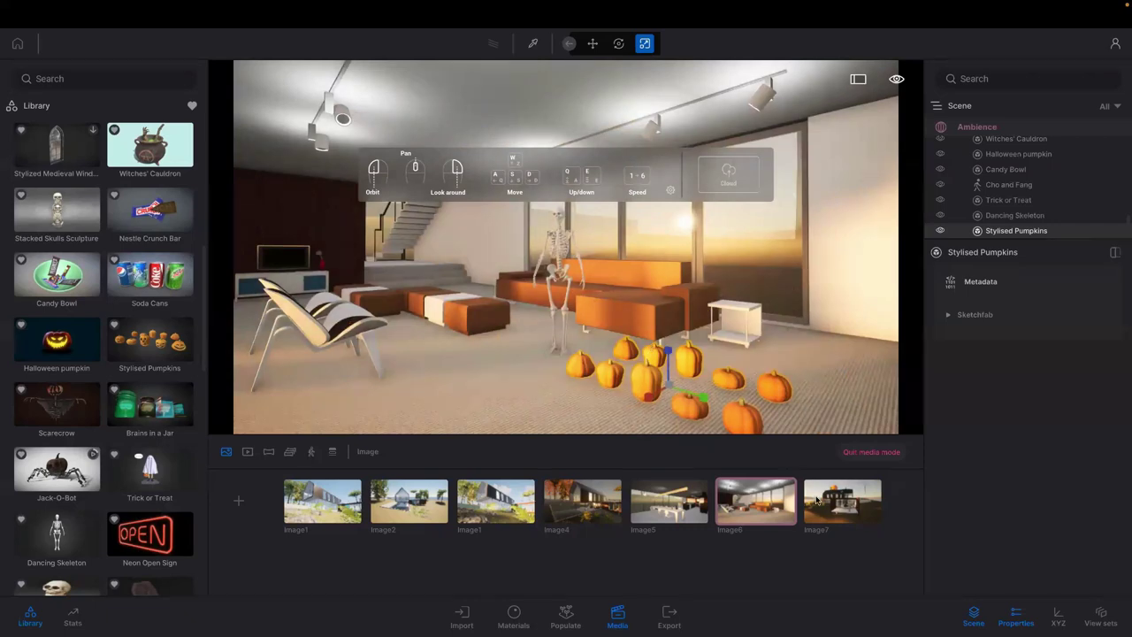
Step: Open Image7, select the placeholder female figure on the terrace, and toggle its visibility off and back on
{"action": "mouse_move", "coordinate": [816, 498]}
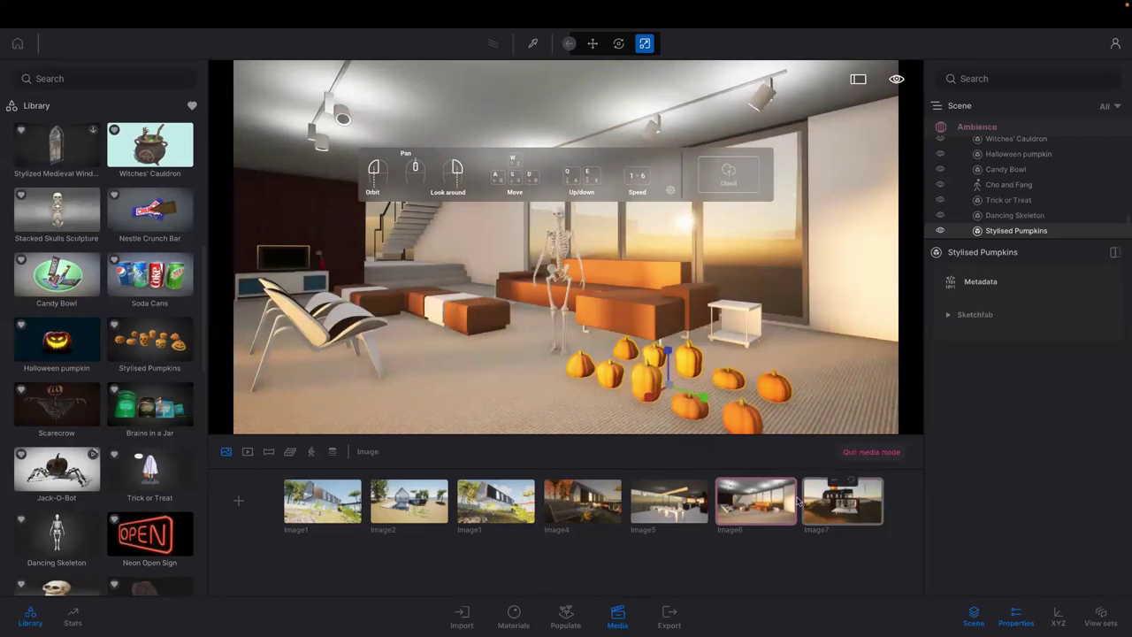
{"action": "left_click", "coordinate": [821, 499]}
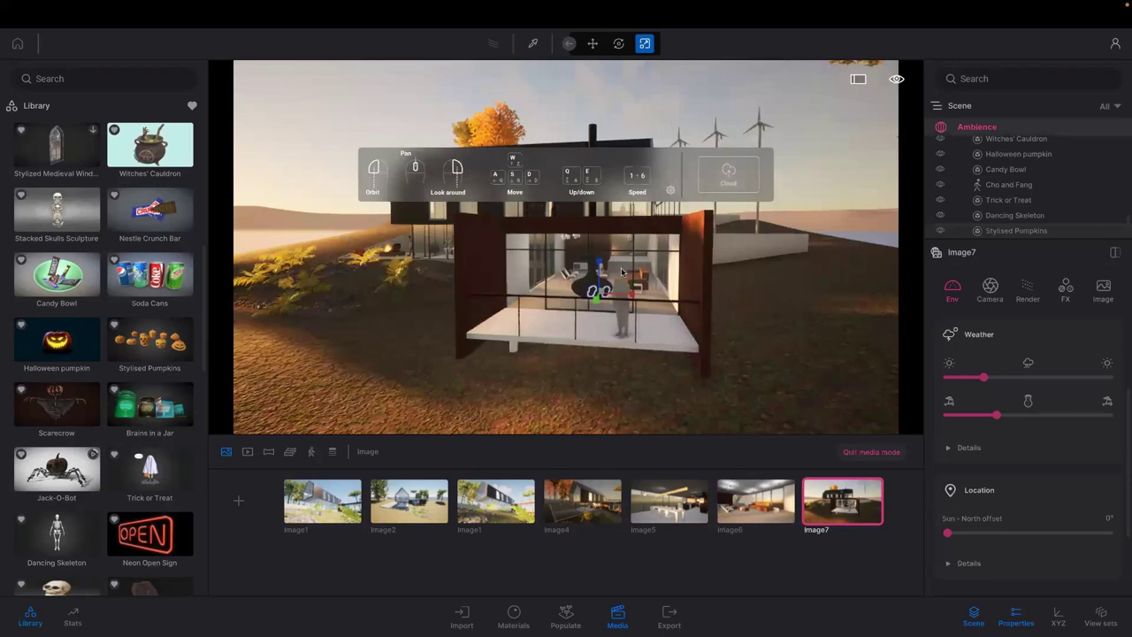
{"action": "scroll", "coordinate": [622, 272], "scroll_direction": "up", "scroll_amount": 1}
{"action": "scroll", "coordinate": [637, 301], "scroll_direction": "up", "scroll_amount": 1}
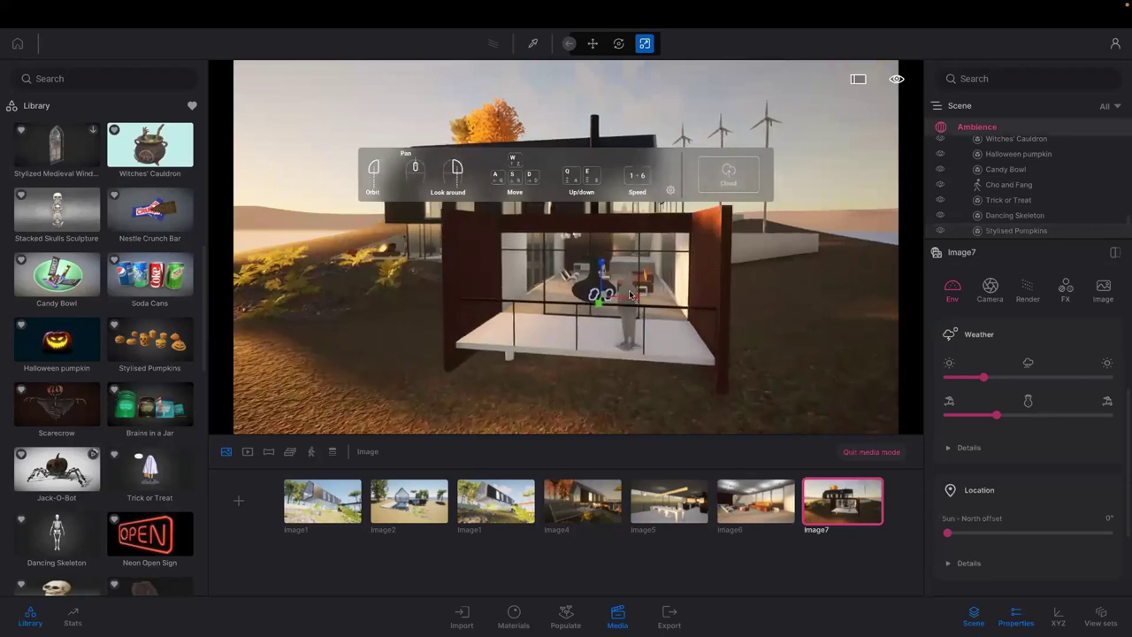
{"action": "left_click", "coordinate": [628, 296]}
{"action": "left_click", "coordinate": [626, 297]}
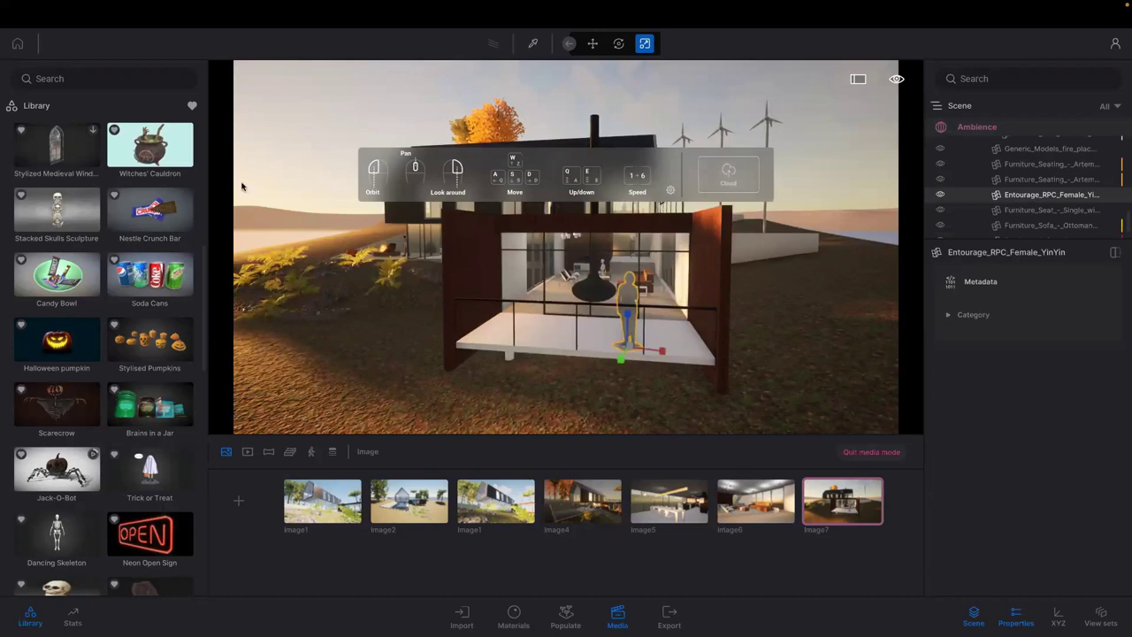
{"action": "left_click", "coordinate": [192, 107]}
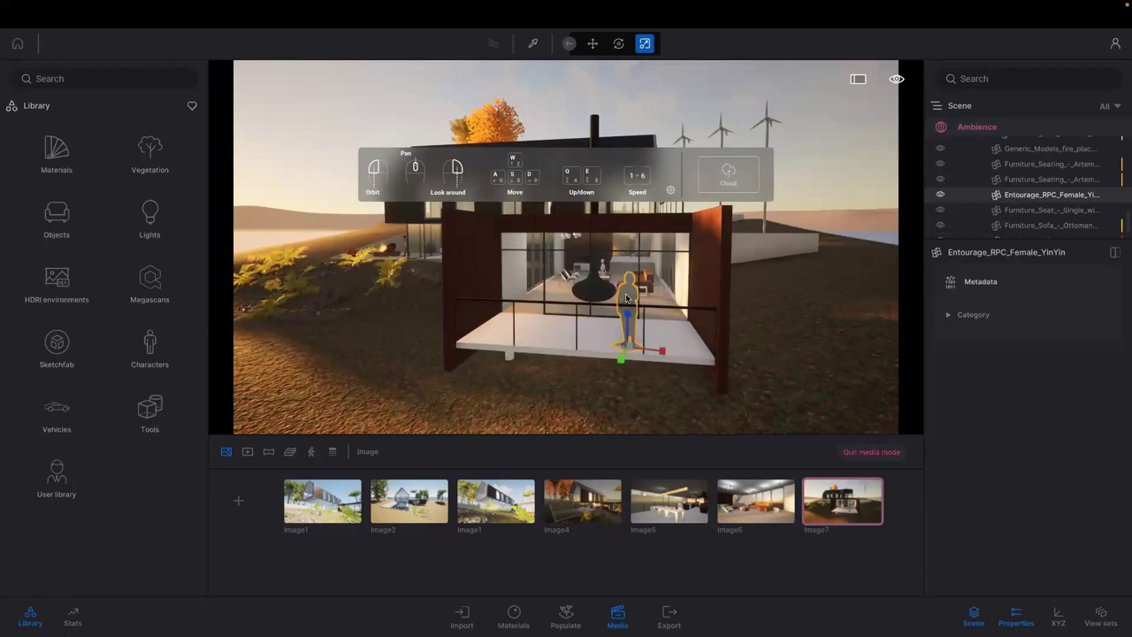
{"action": "left_click", "coordinate": [941, 196]}
{"action": "left_click", "coordinate": [941, 197]}
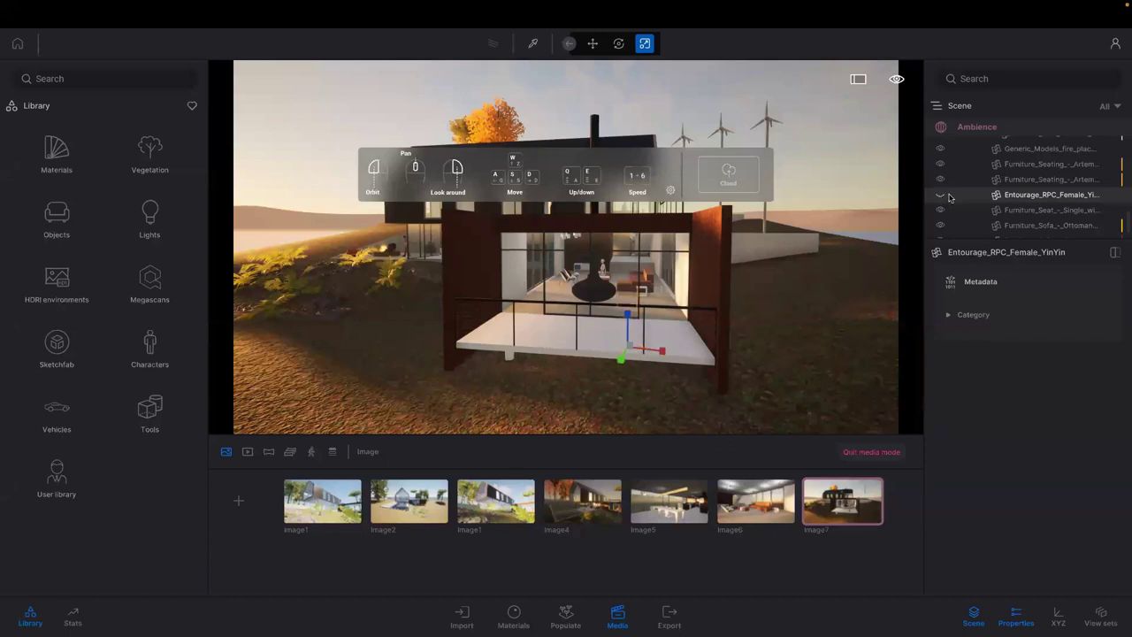
Step: Replace the placeholder figure with April and Windy from the Events posed humans, and rotate the pair toward the camera
{"action": "left_click", "coordinate": [1113, 197]}
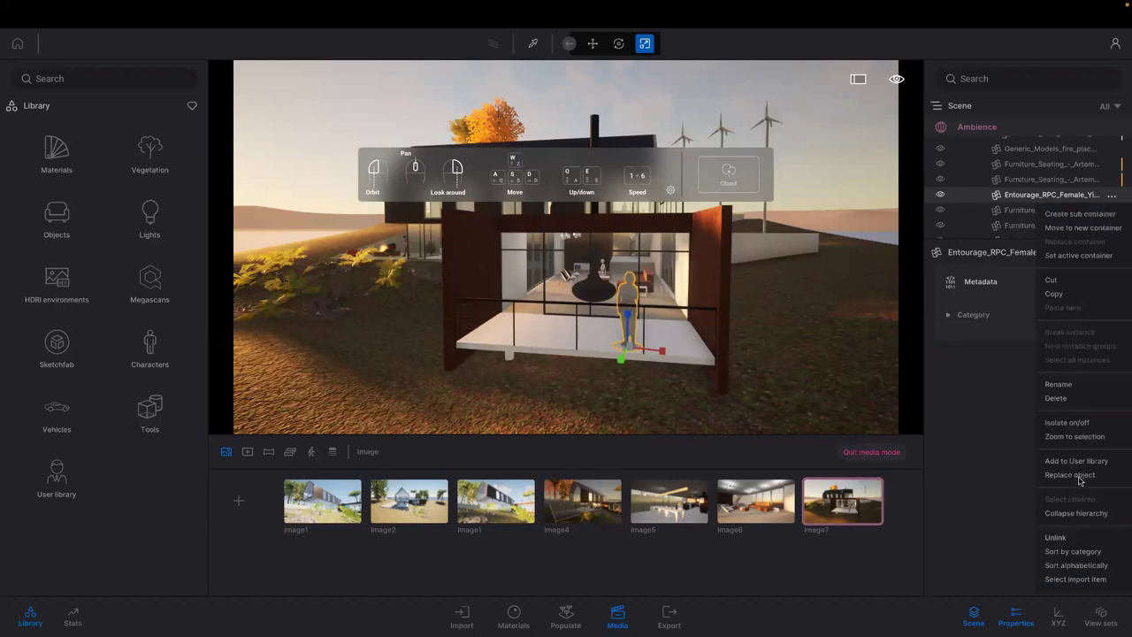
{"action": "left_click", "coordinate": [1070, 475]}
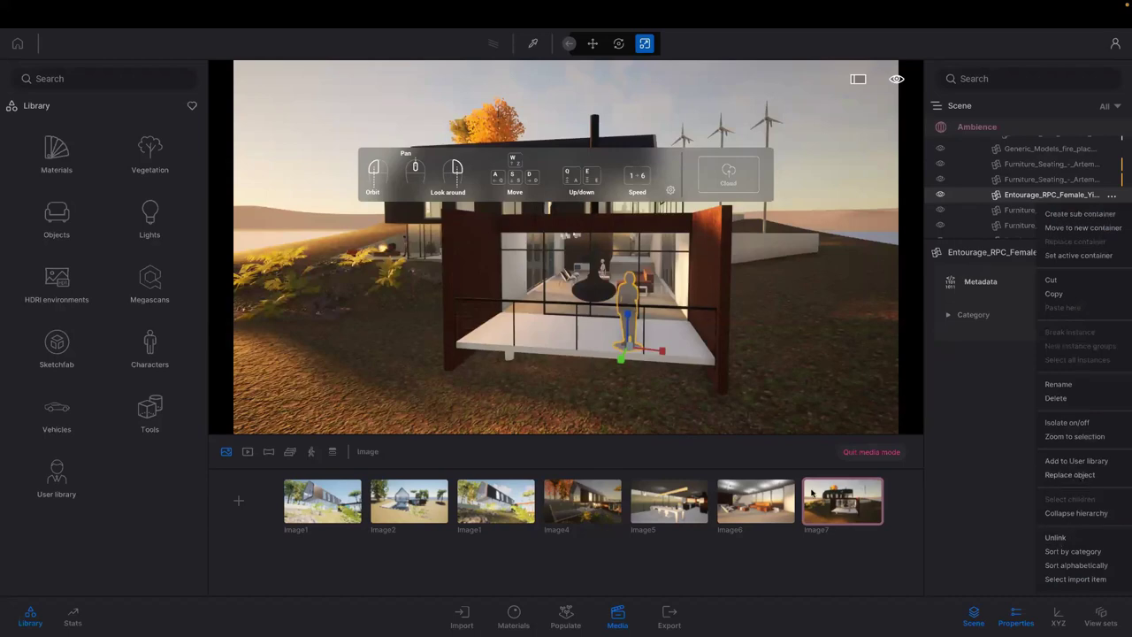
{"action": "left_click", "coordinate": [141, 353]}
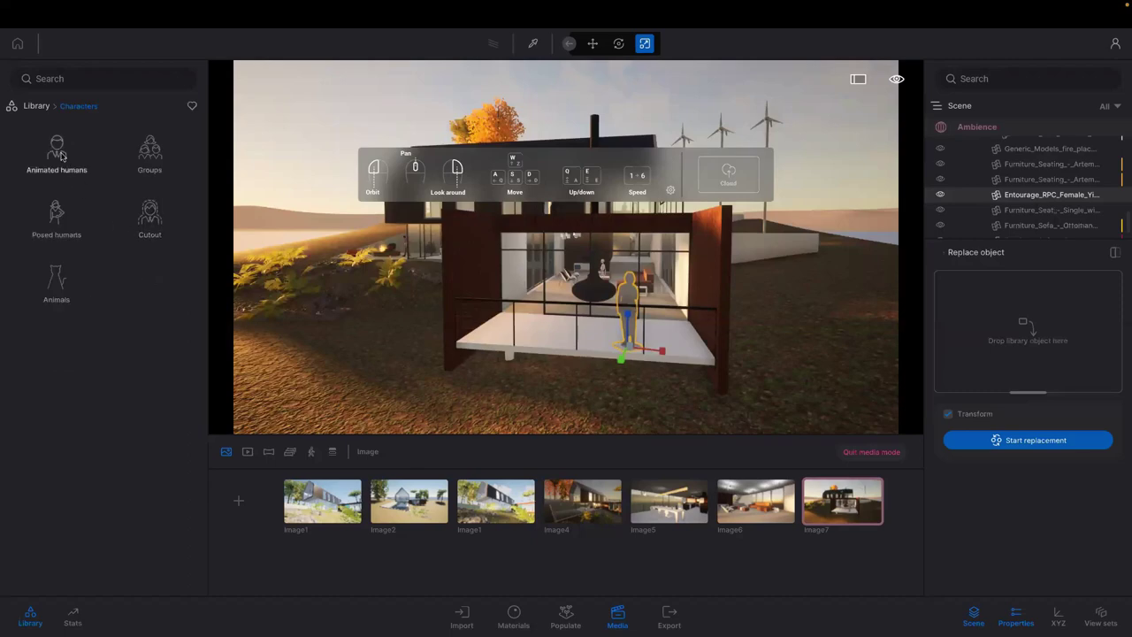
{"action": "left_click", "coordinate": [55, 217]}
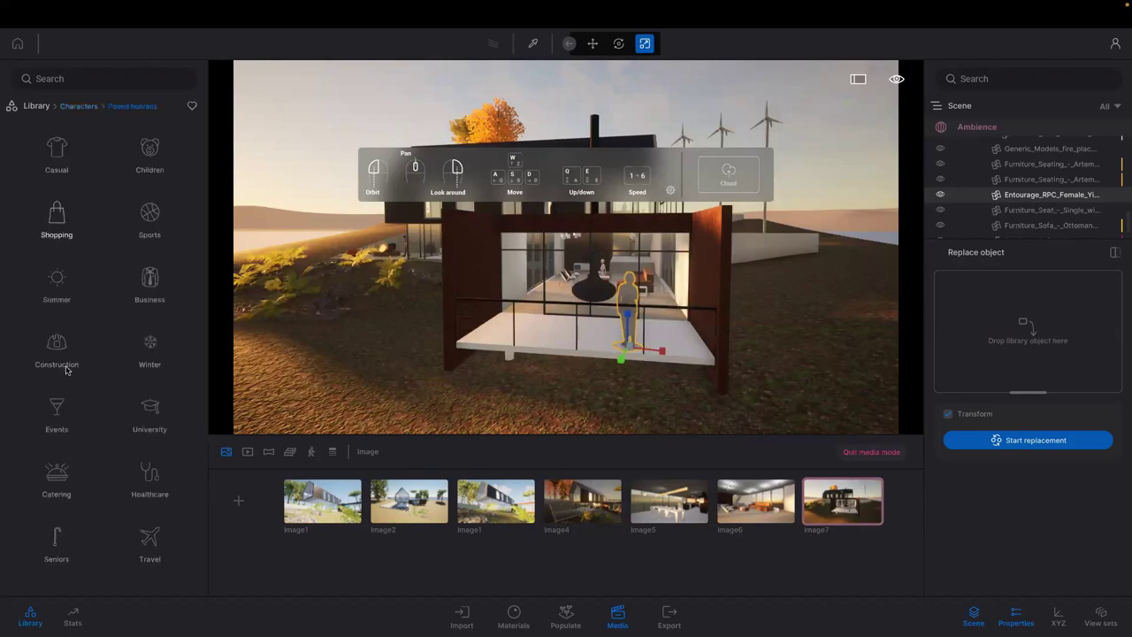
{"action": "left_click", "coordinate": [53, 416]}
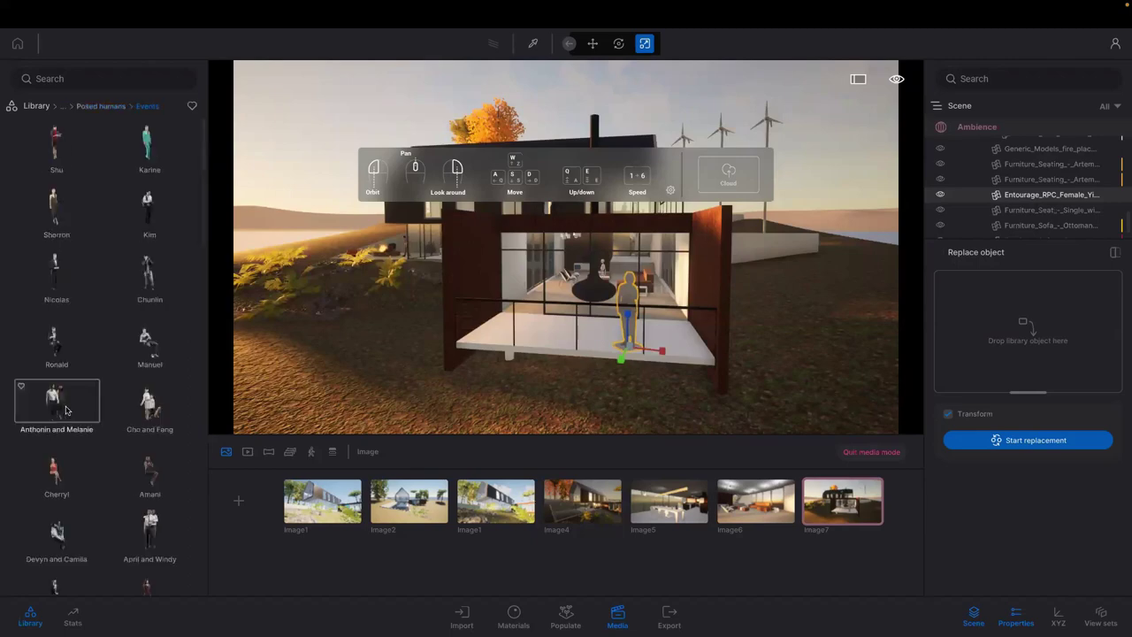
{"action": "scroll", "coordinate": [89, 460], "scroll_direction": "down", "scroll_amount": 2}
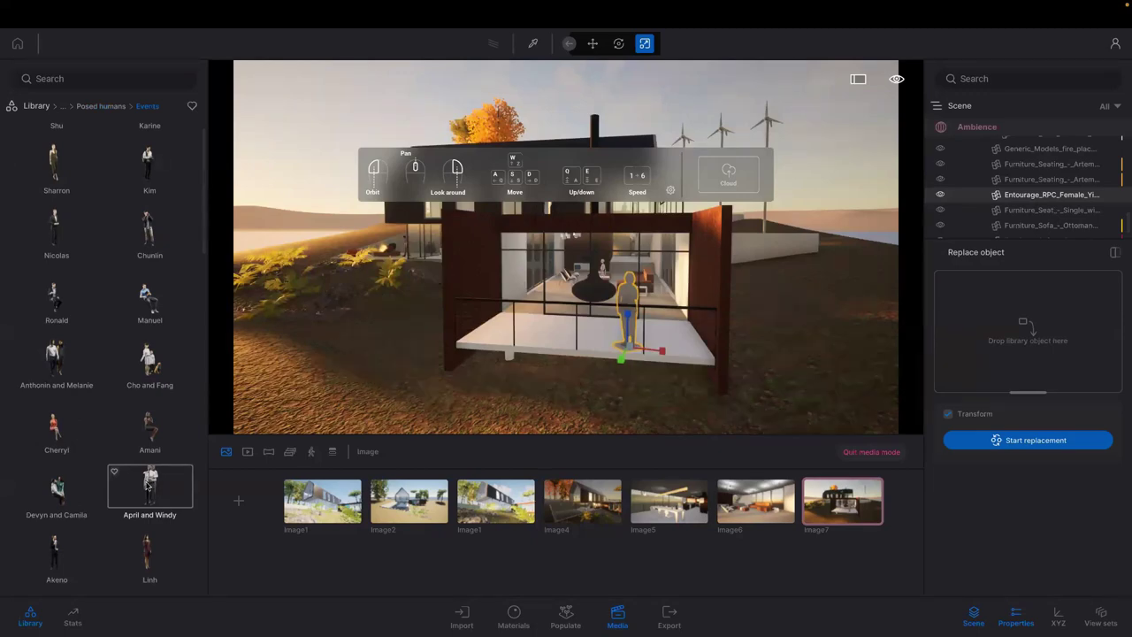
{"action": "left_click_drag", "start_coordinate": [147, 486], "coordinate": [1048, 333]}
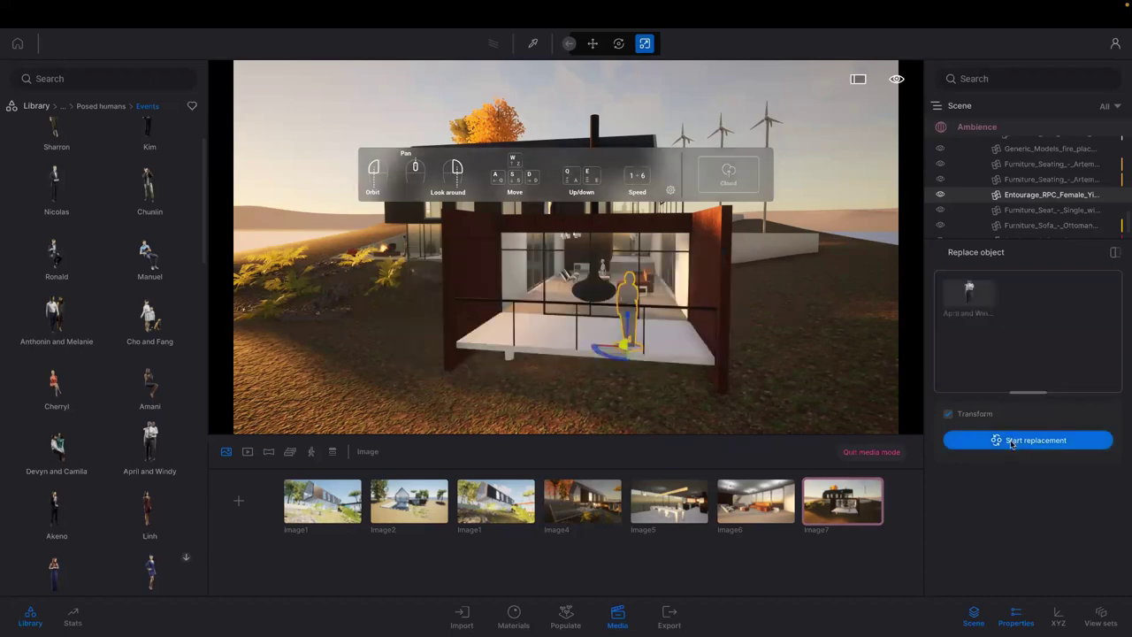
{"action": "left_click", "coordinate": [997, 441]}
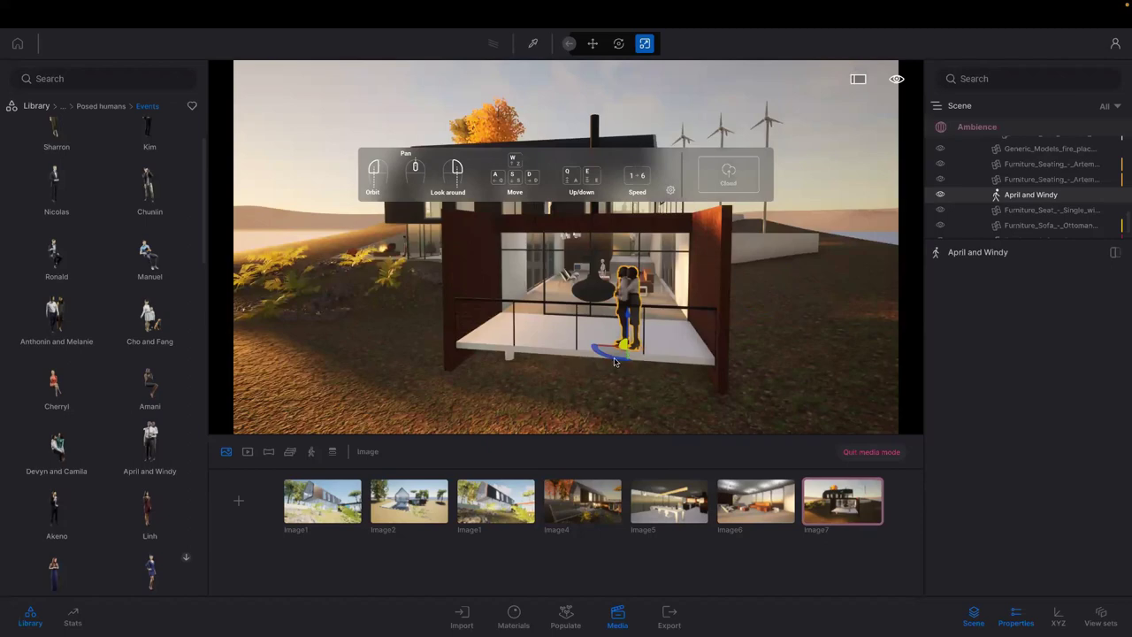
{"action": "left_click_drag", "start_coordinate": [615, 361], "coordinate": [646, 367]}
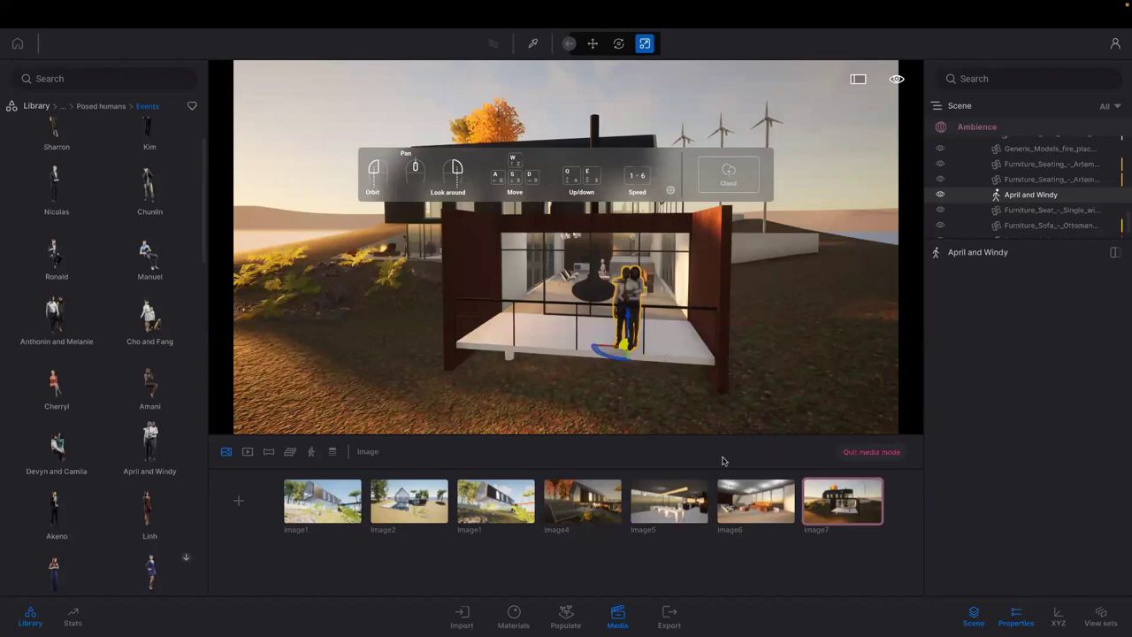
Step: Review the decorated dining room, fire pit terrace and living room scenes in Image5, Image4 and Image6
{"action": "left_click", "coordinate": [695, 496]}
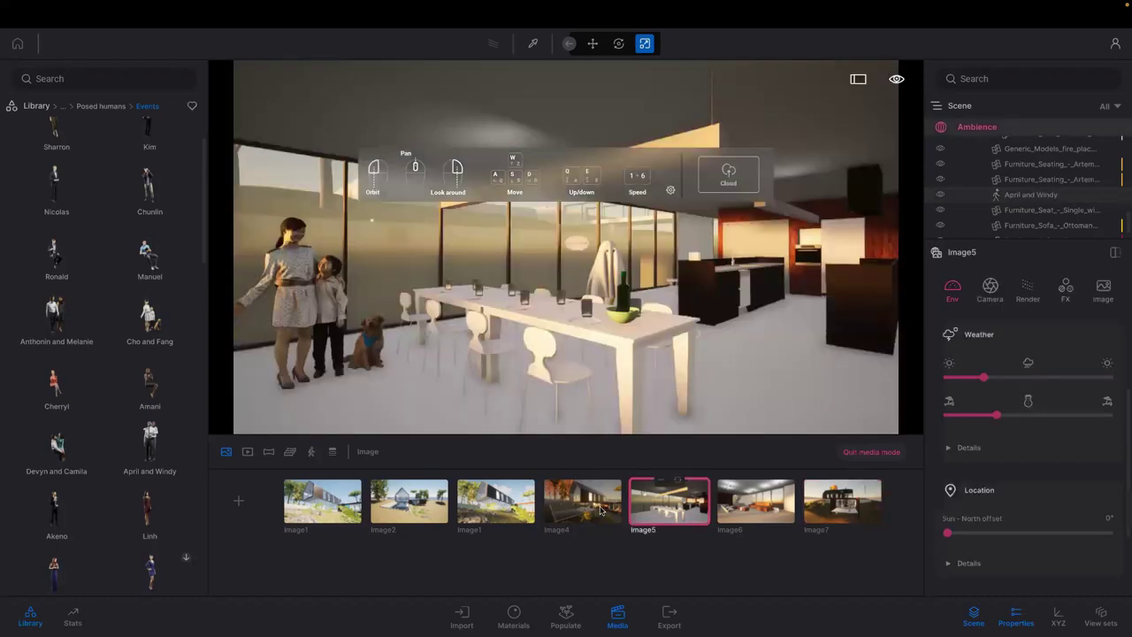
{"action": "left_click", "coordinate": [583, 501]}
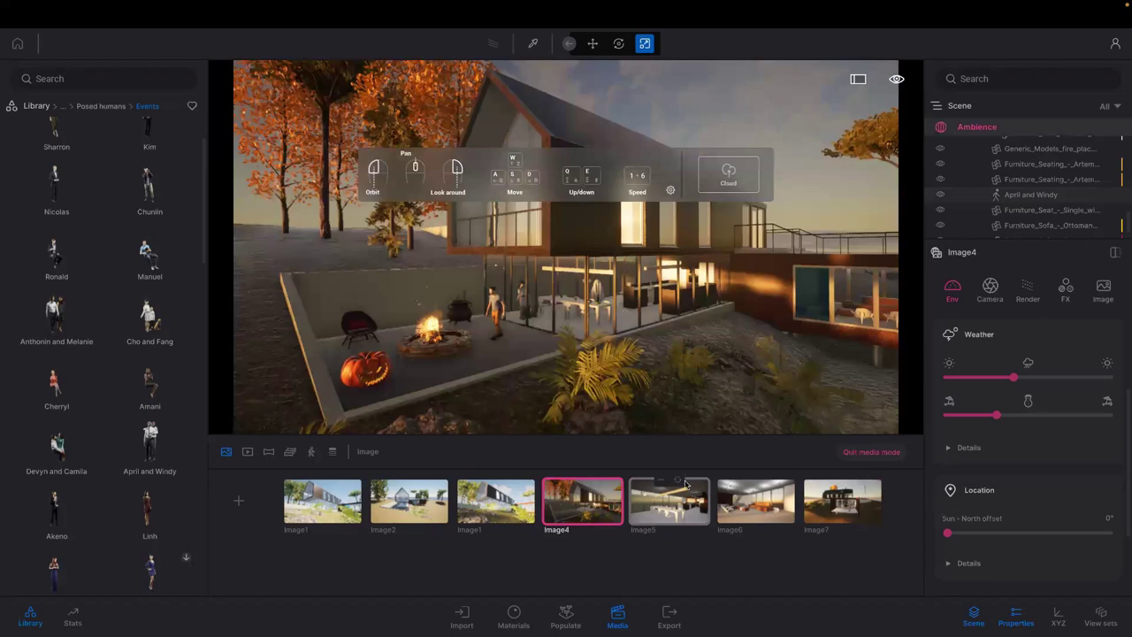
{"action": "left_click", "coordinate": [743, 503]}
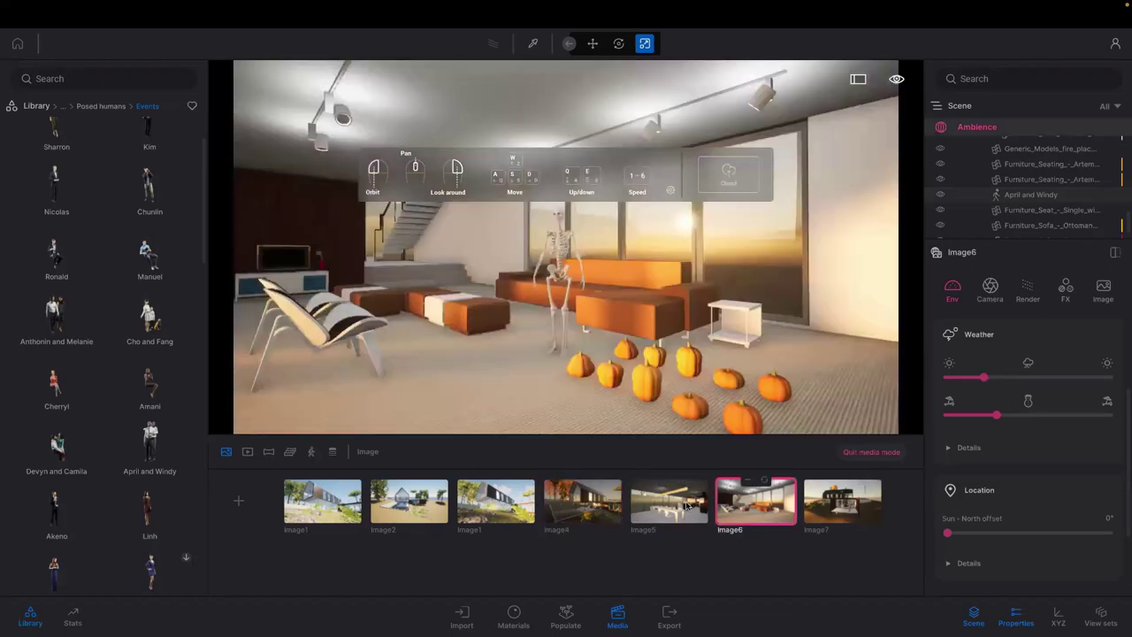
{"action": "mouse_move", "coordinate": [680, 510]}
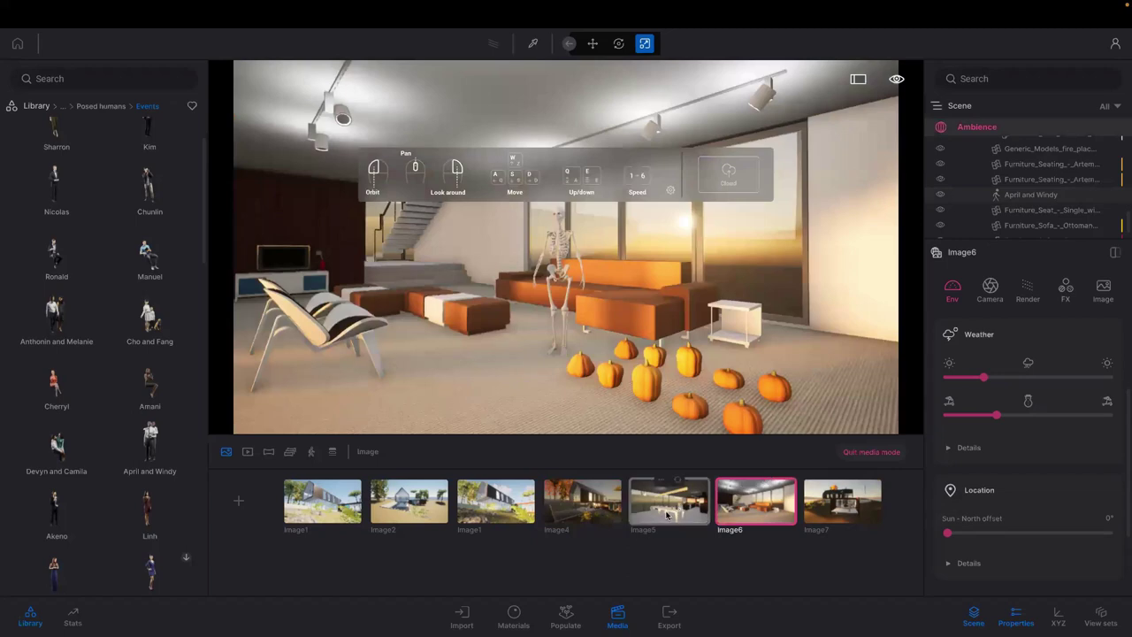
{"action": "left_click", "coordinate": [670, 511]}
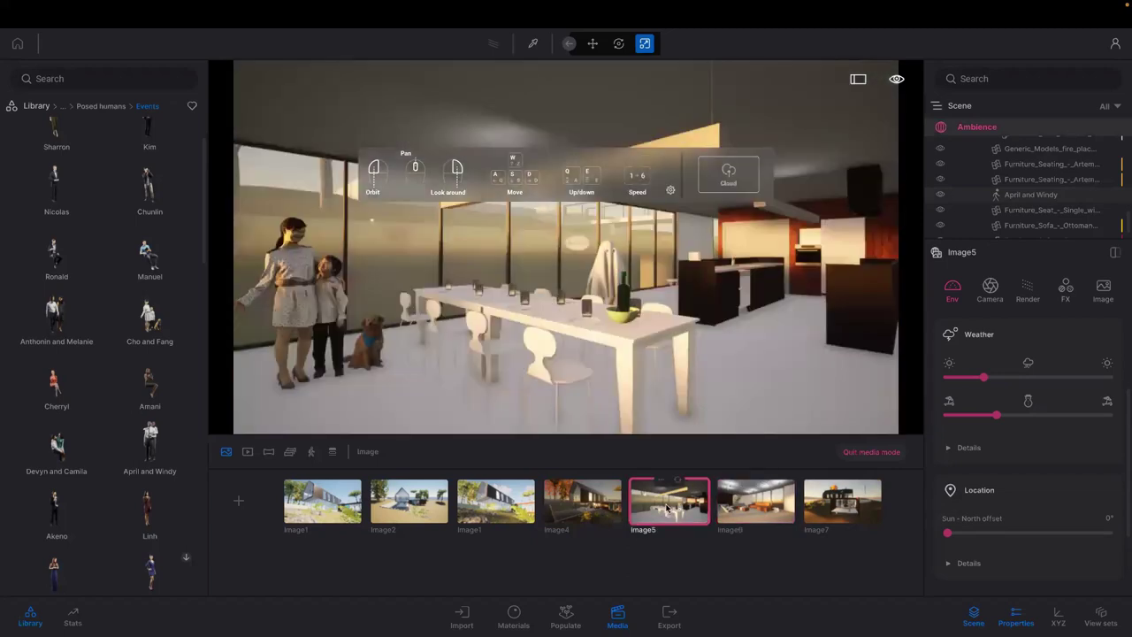
{"action": "left_click", "coordinate": [593, 514]}
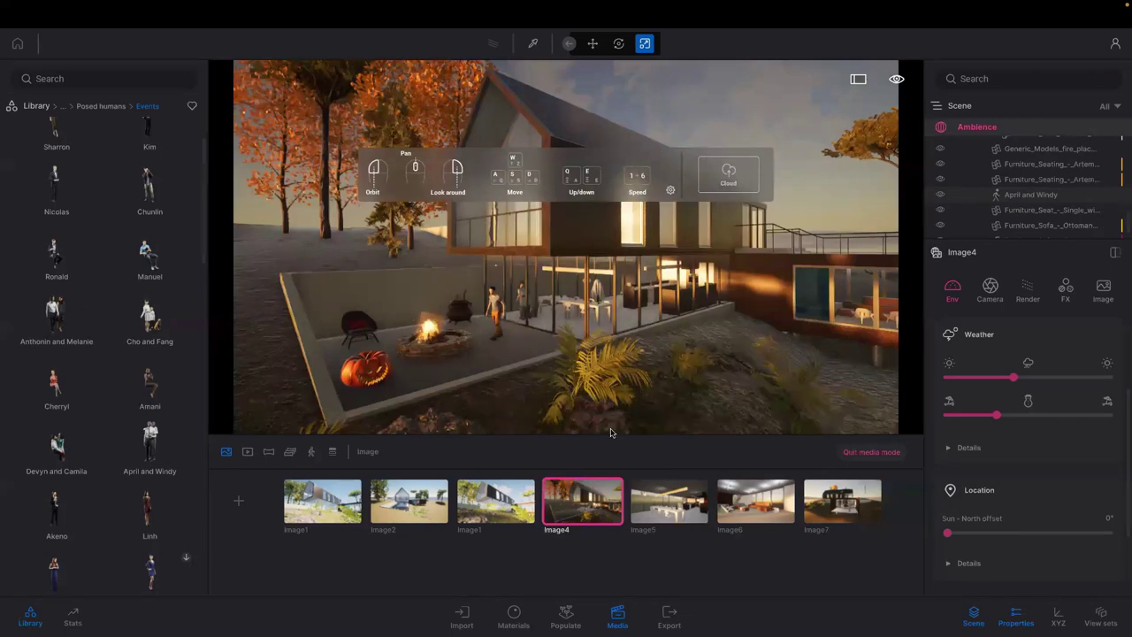
Step: Set the camera focal length of Image5 to 41 mm to frame the ghost behind the dining table
{"action": "left_click", "coordinate": [662, 507]}
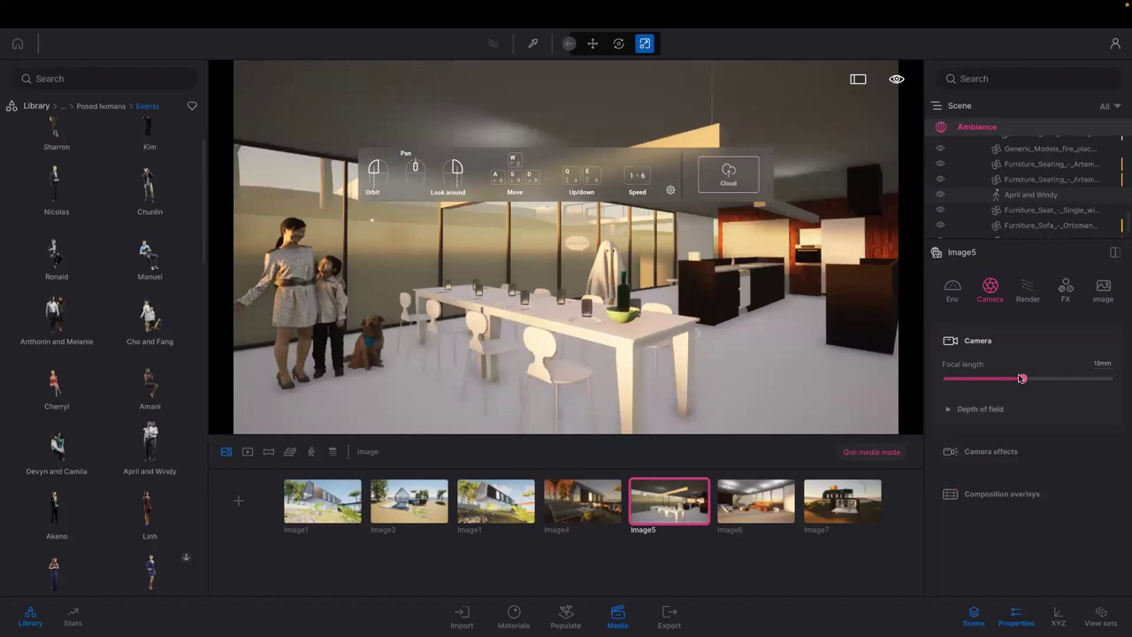
{"action": "left_click_drag", "start_coordinate": [1022, 378], "coordinate": [1063, 372]}
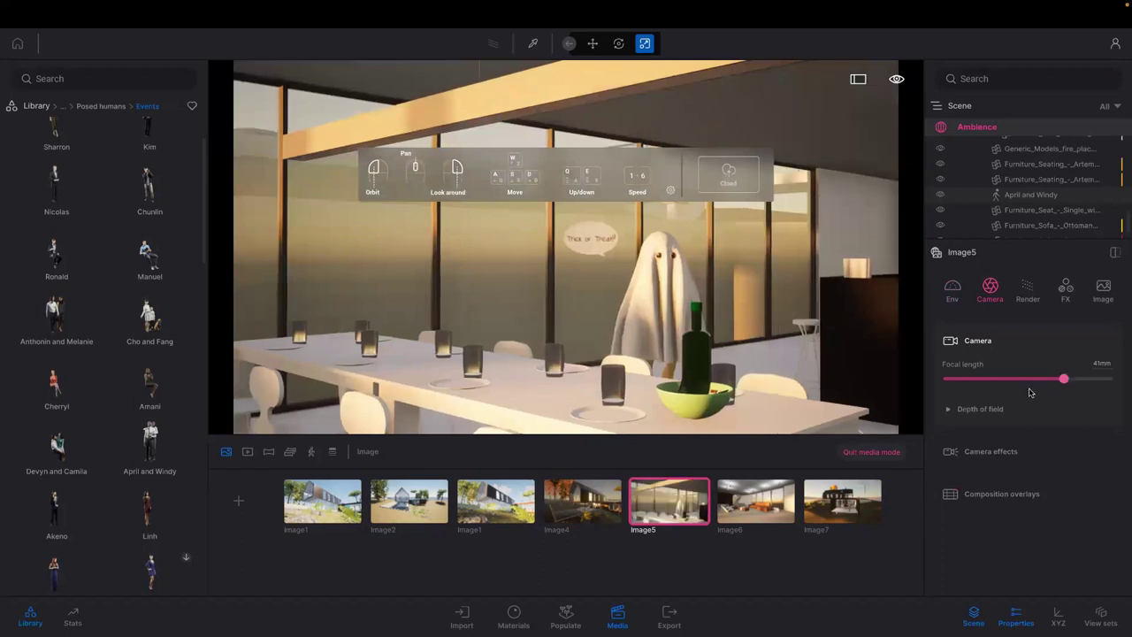
Step: Move the candy bowl clear of the green bottle on Image5's dining table and rotate it slightly
{"action": "left_click", "coordinate": [710, 413]}
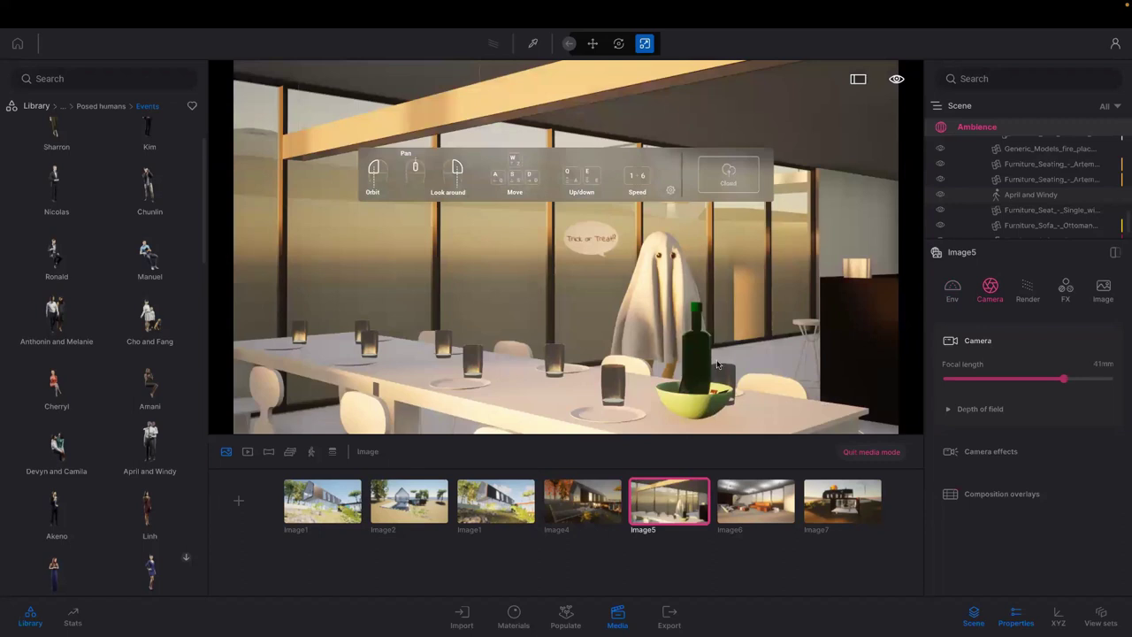
{"action": "left_click", "coordinate": [617, 48]}
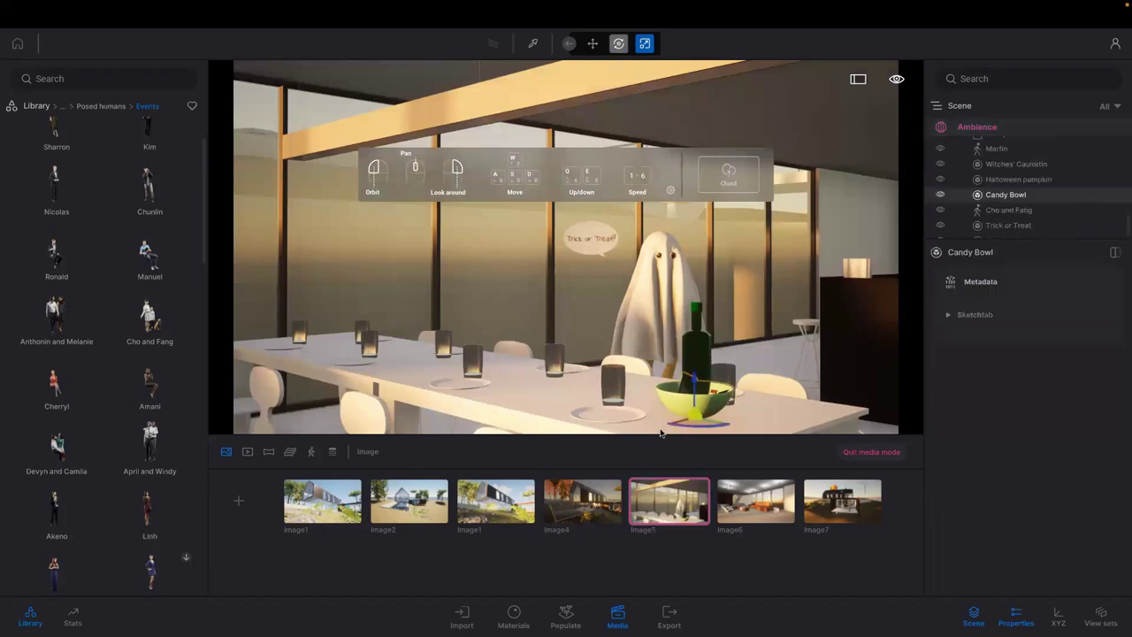
{"action": "left_click_drag", "start_coordinate": [668, 427], "coordinate": [647, 443]}
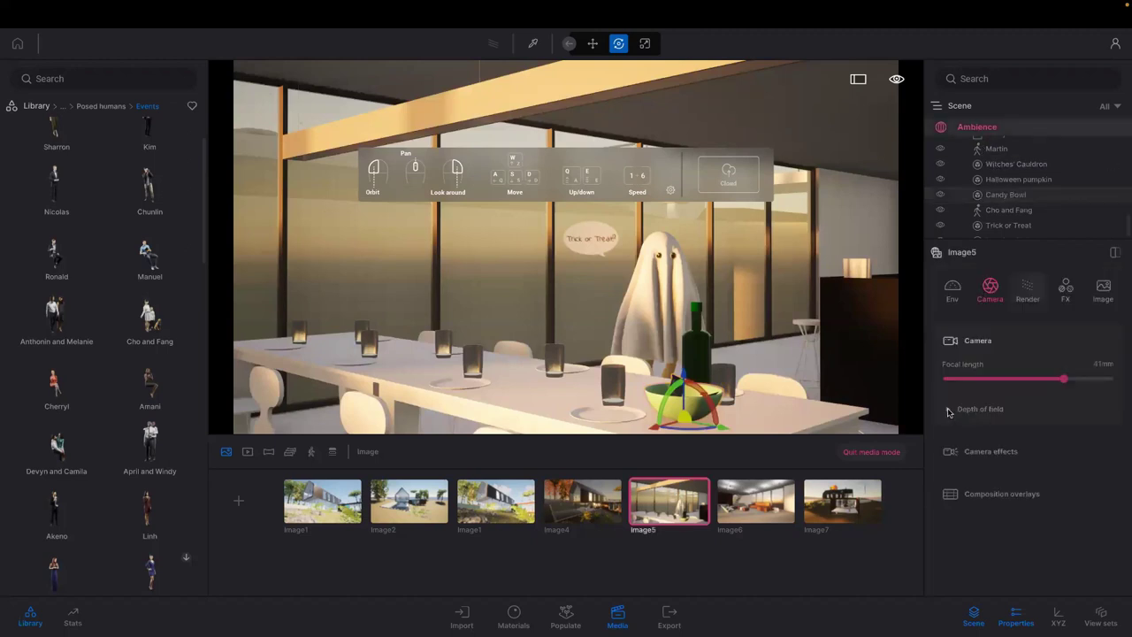
Step: Enable depth of field for Image5 and pick the candy bowl as the focus point
{"action": "left_click", "coordinate": [952, 412]}
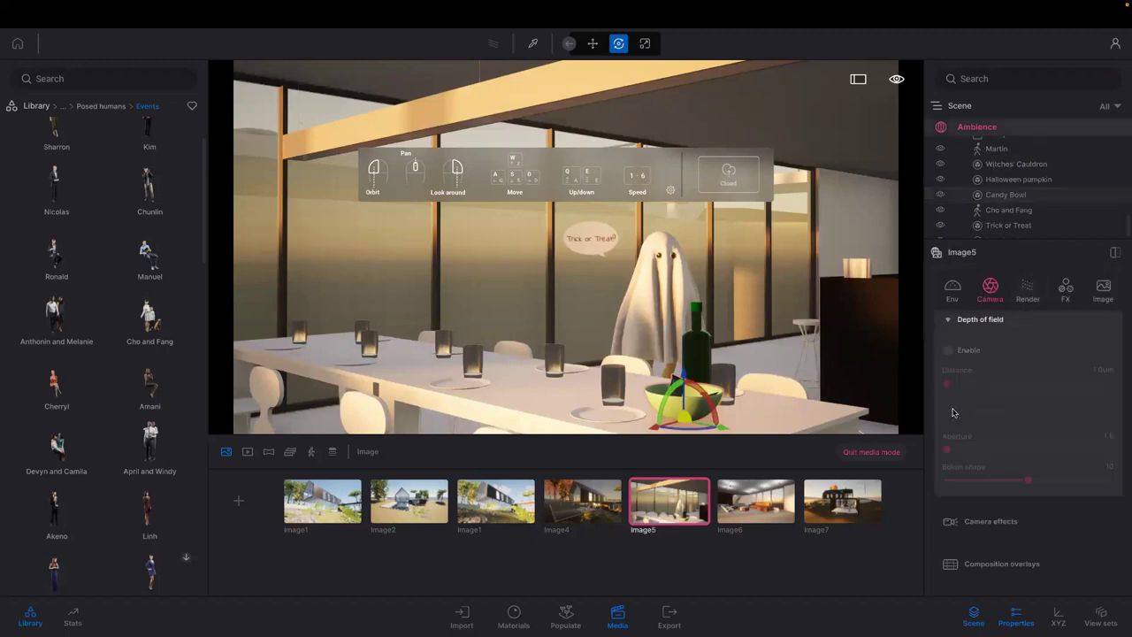
{"action": "left_click", "coordinate": [949, 350]}
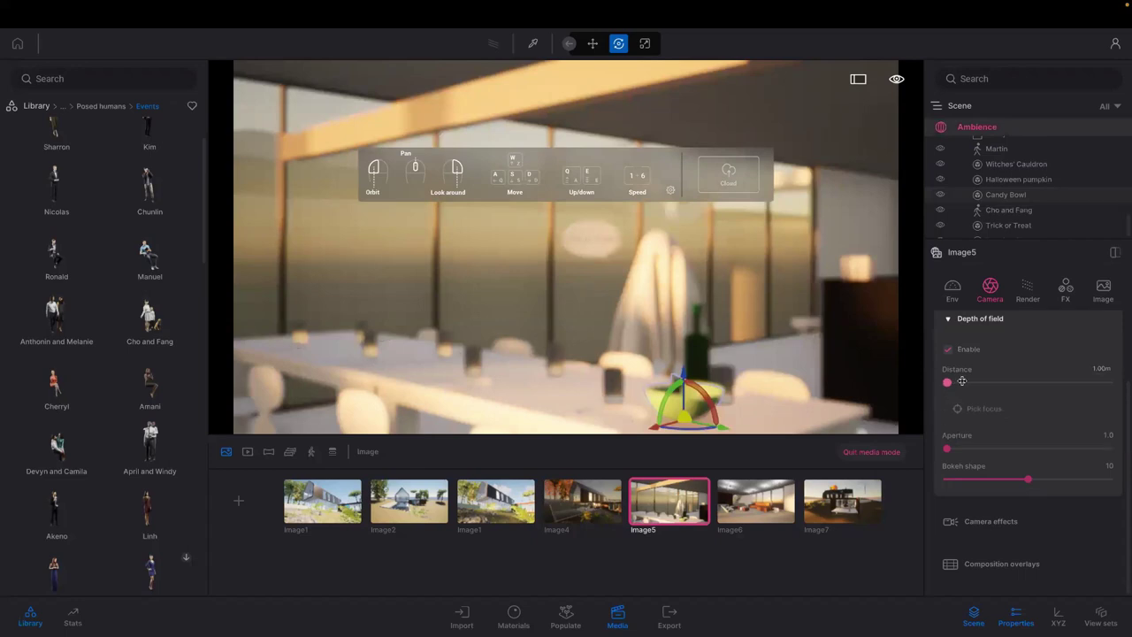
{"action": "left_click_drag", "start_coordinate": [963, 382], "coordinate": [951, 382]}
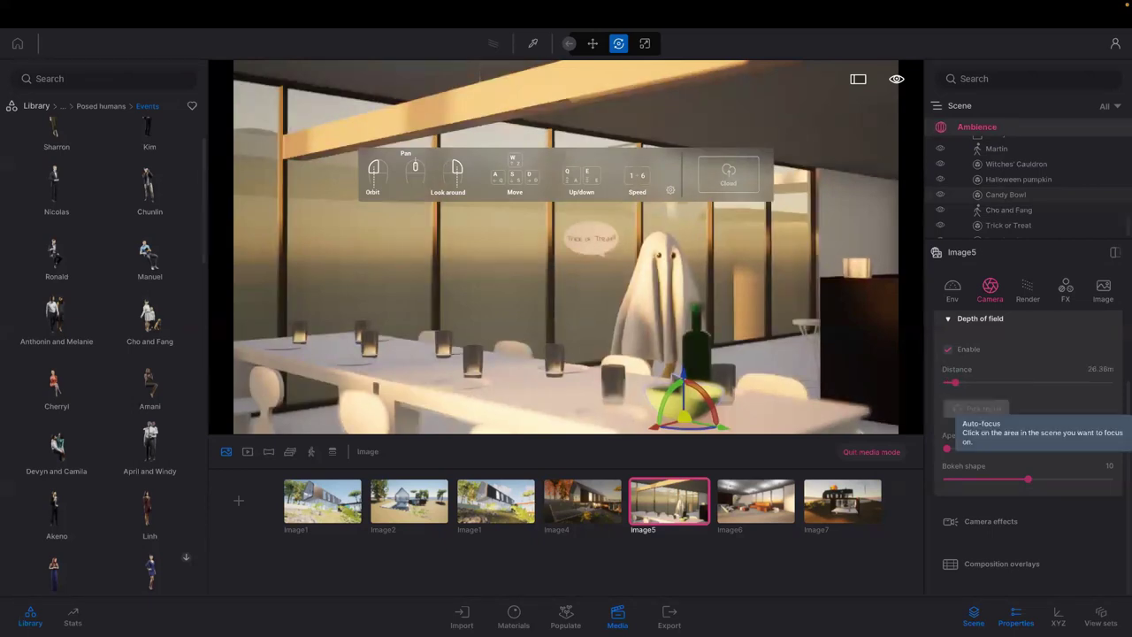
{"action": "left_click", "coordinate": [958, 409]}
{"action": "left_click", "coordinate": [695, 398]}
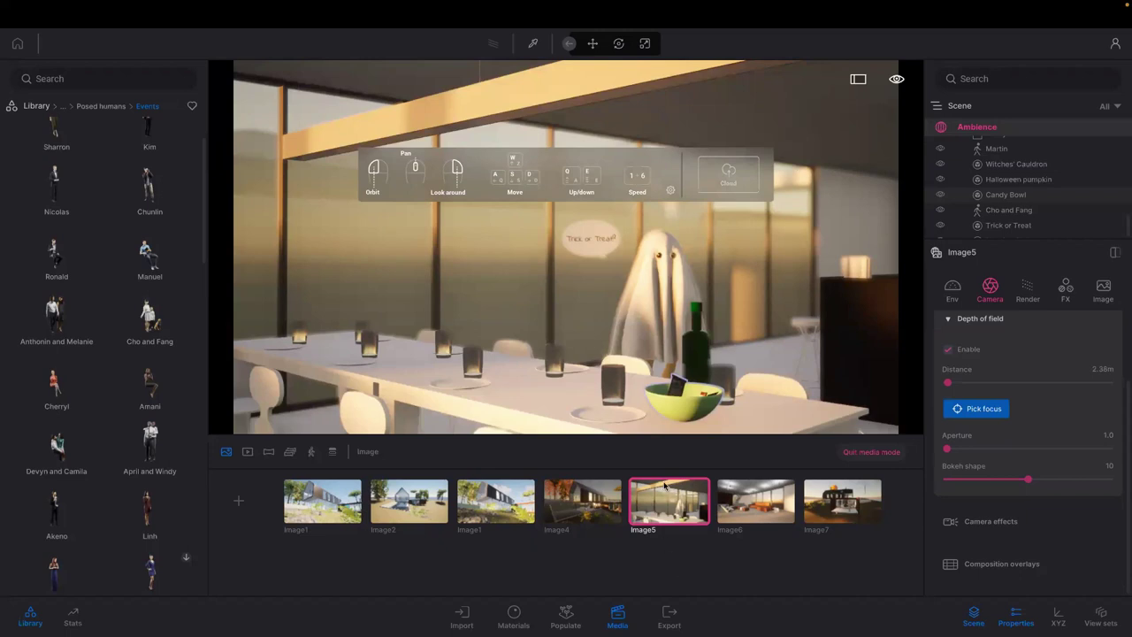
Step: Duplicate the Image5 view and open the copy
{"action": "mouse_move", "coordinate": [668, 483]}
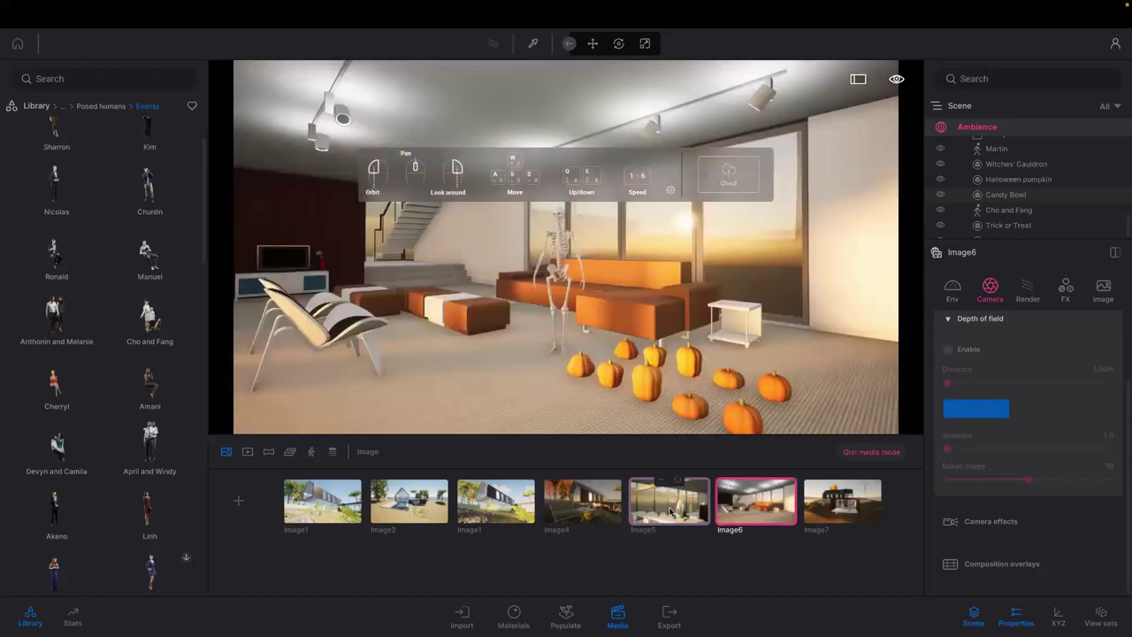
{"action": "left_click", "coordinate": [678, 482]}
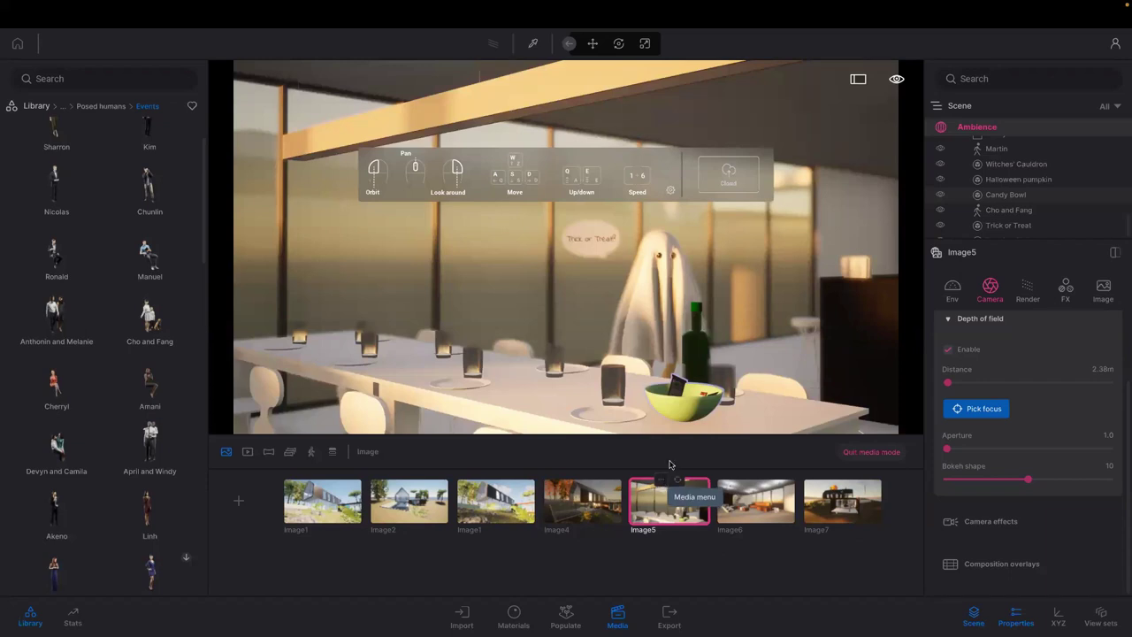
{"action": "left_click", "coordinate": [677, 479]}
{"action": "left_click", "coordinate": [661, 460]}
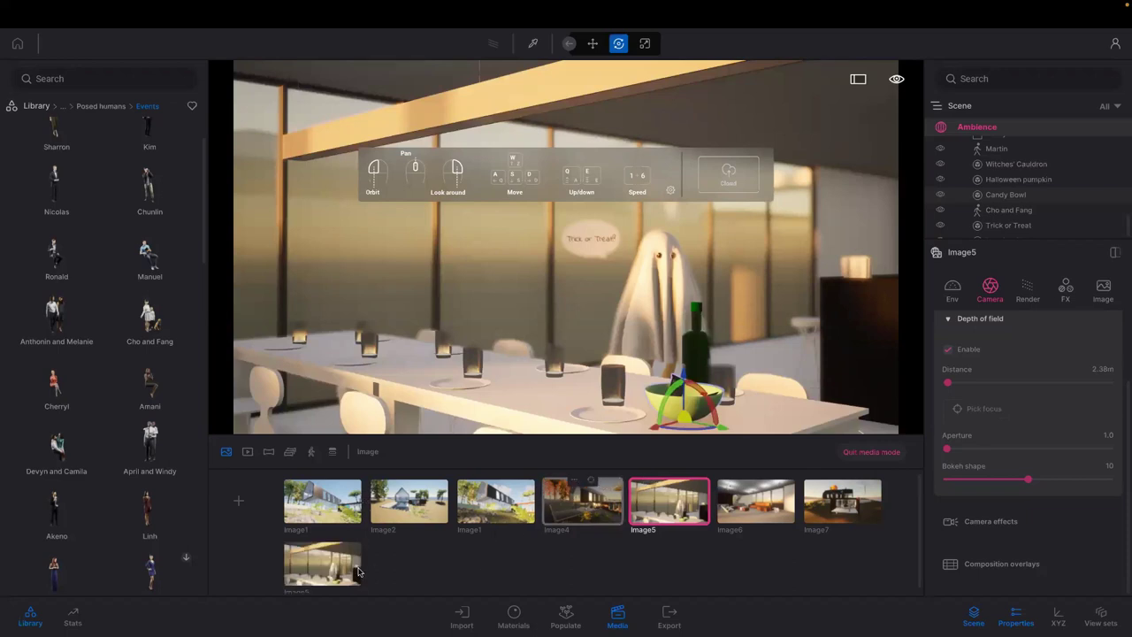
{"action": "mouse_move", "coordinate": [344, 567]}
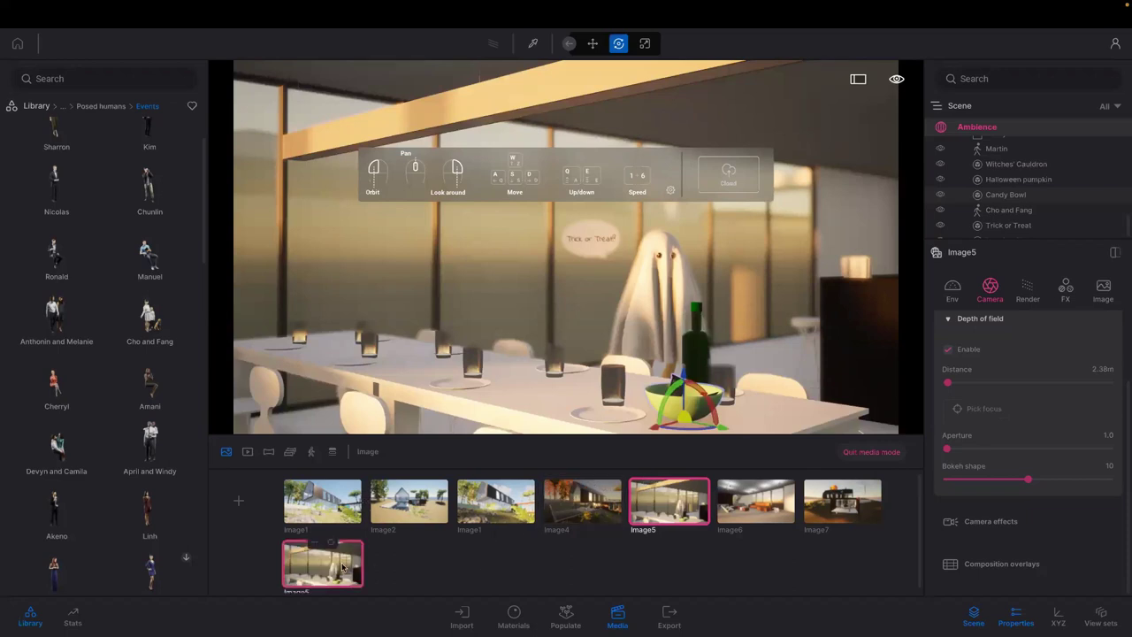
{"action": "left_click", "coordinate": [343, 567]}
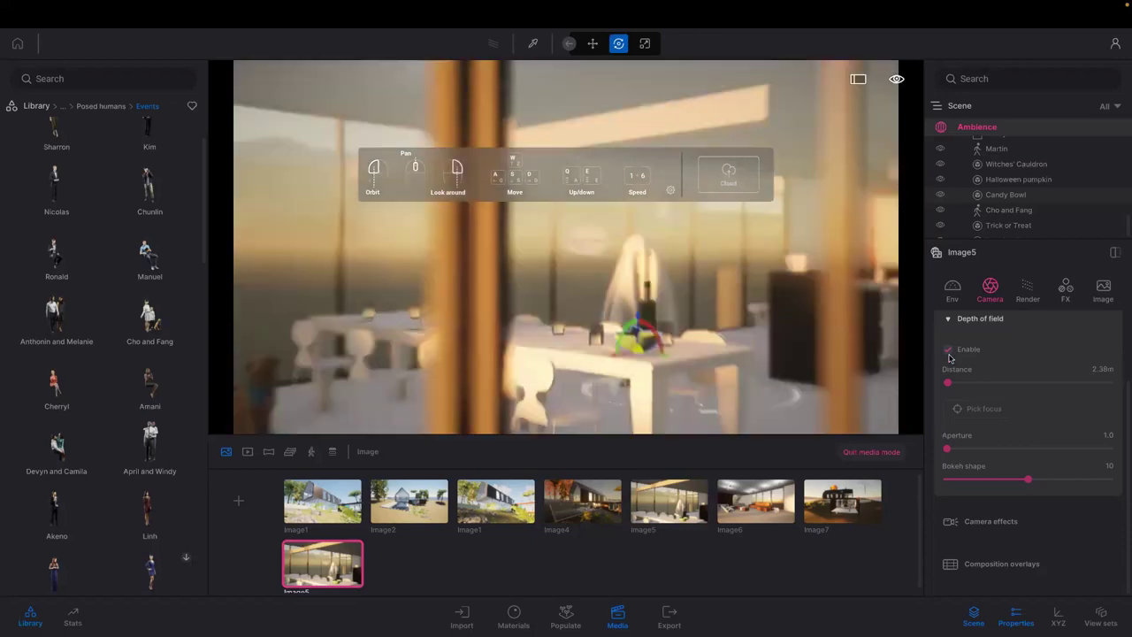
Step: Disable depth of field in the Image5 copy and set its focal length to 19 mm
{"action": "left_click", "coordinate": [949, 351]}
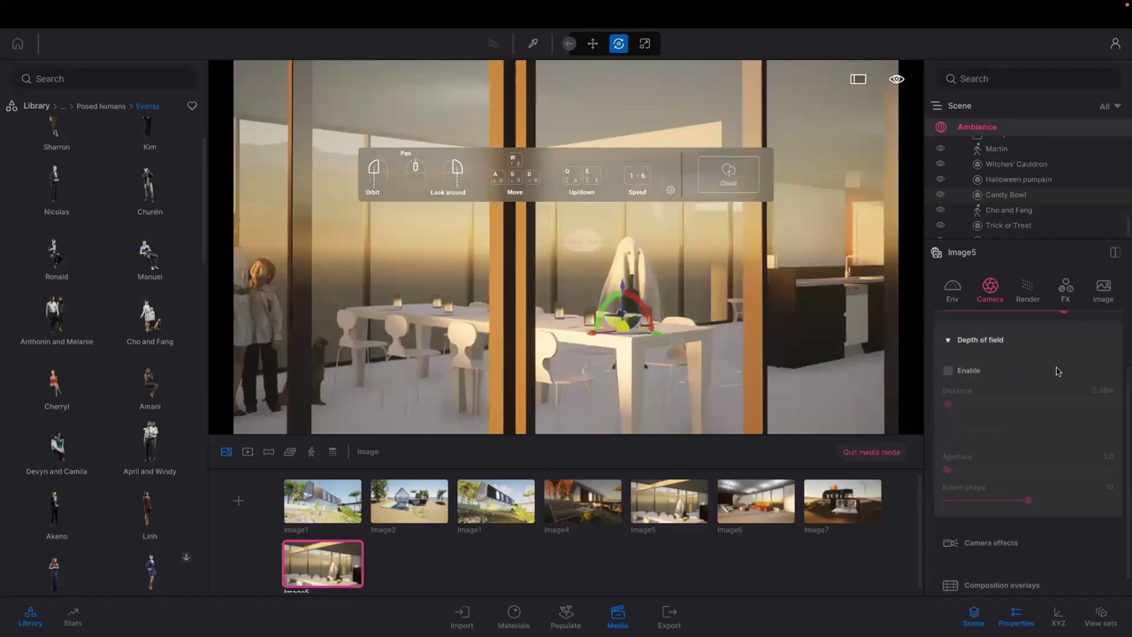
{"action": "scroll", "coordinate": [1058, 372], "scroll_direction": "up", "scroll_amount": 2}
{"action": "left_click_drag", "start_coordinate": [1048, 370], "coordinate": [1027, 381]}
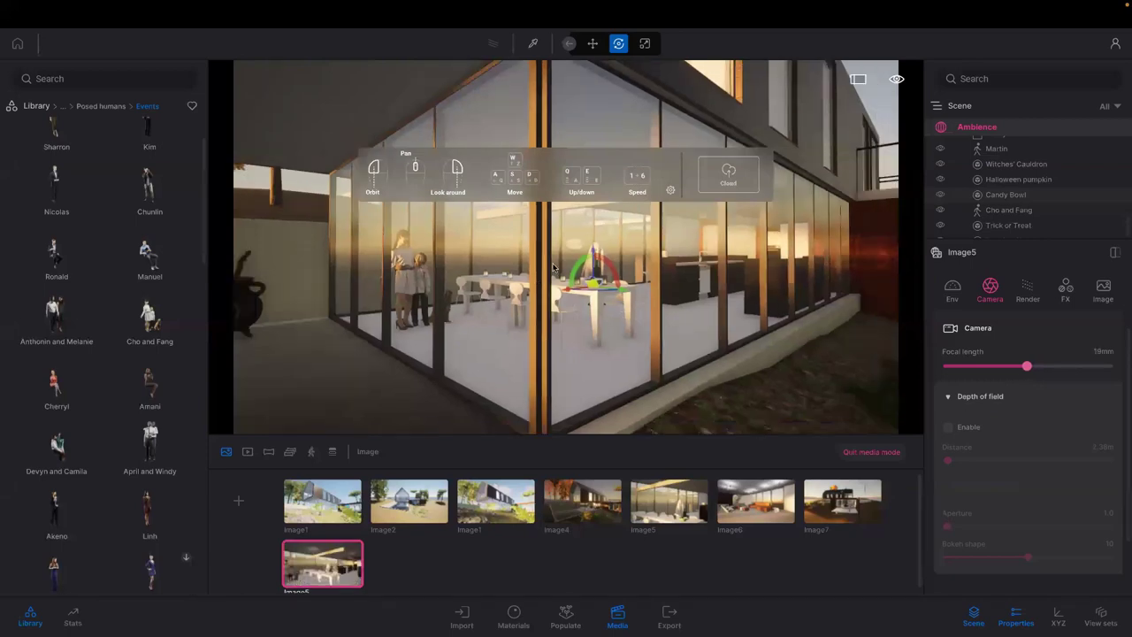
Step: Reframe the Image5 copy as a wide shot showing the woman, child and dog beside the full dining table
{"action": "scroll", "coordinate": [554, 273], "scroll_direction": "up", "scroll_amount": 3}
{"action": "scroll", "coordinate": [554, 285], "scroll_direction": "down", "scroll_amount": 5}
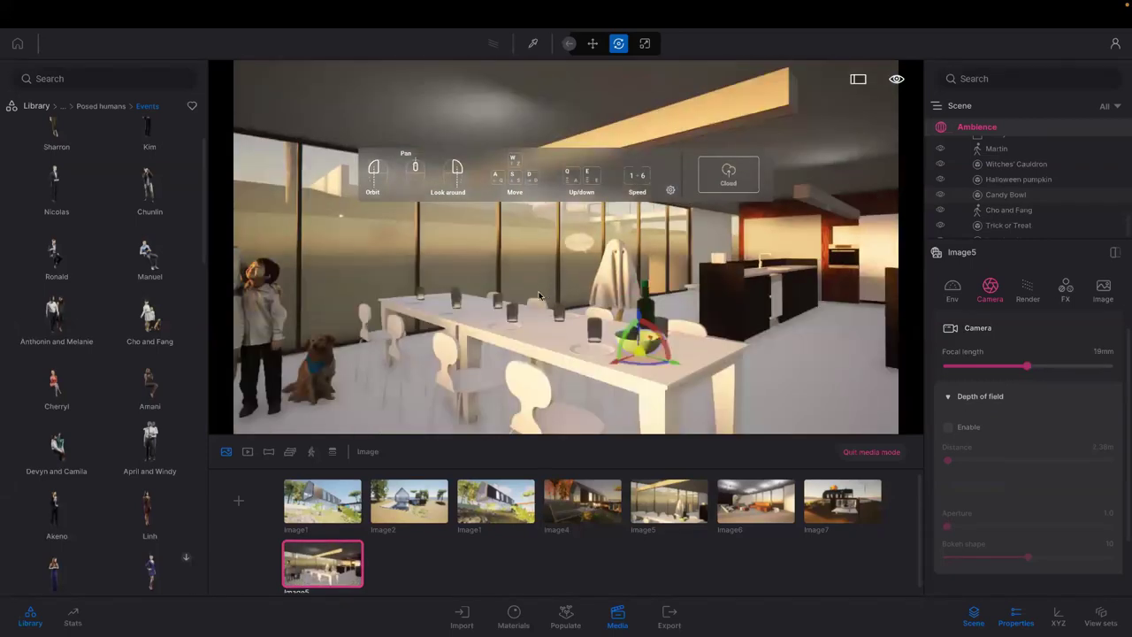
{"action": "scroll", "coordinate": [555, 286], "scroll_direction": "down", "scroll_amount": 3}
{"action": "middle_click_drag", "start_coordinate": [555, 285], "coordinate": [610, 239]}
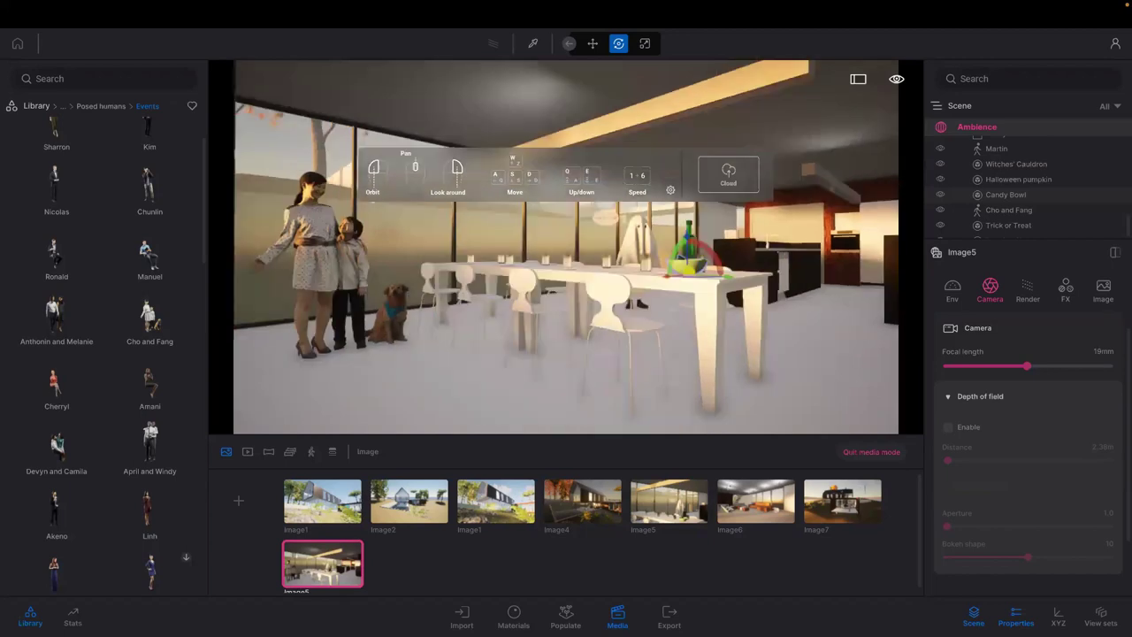
{"action": "scroll", "coordinate": [487, 387], "scroll_direction": "up", "scroll_amount": 2}
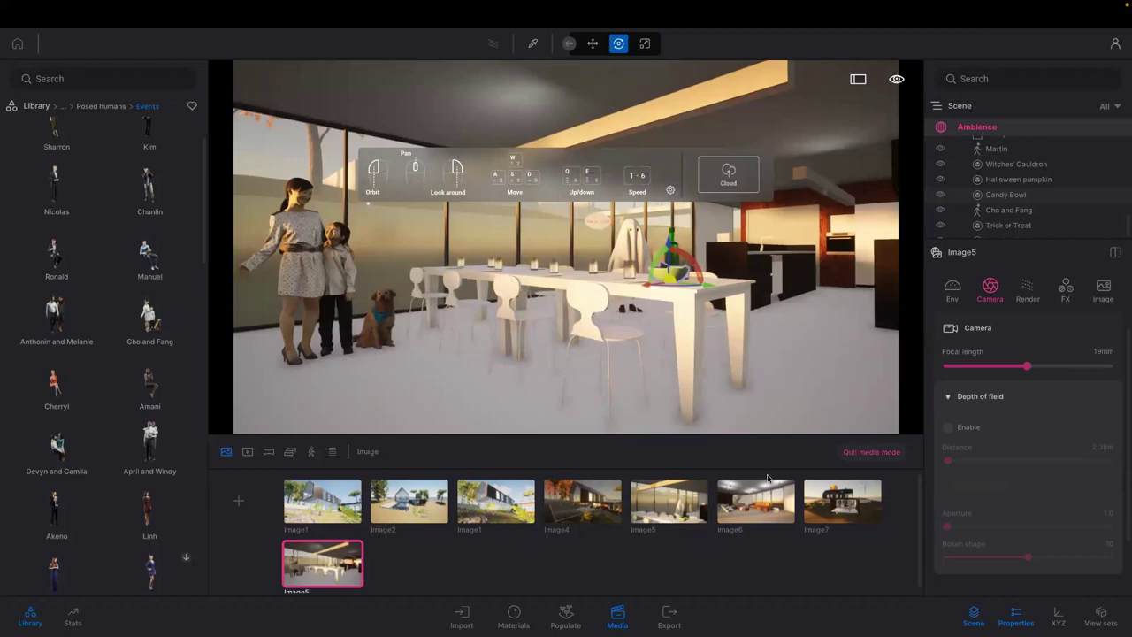
Step: Compare the original Image5 with its wide-angle copy, and examine the copy's depth of field and effects settings
{"action": "left_click", "coordinate": [686, 516]}
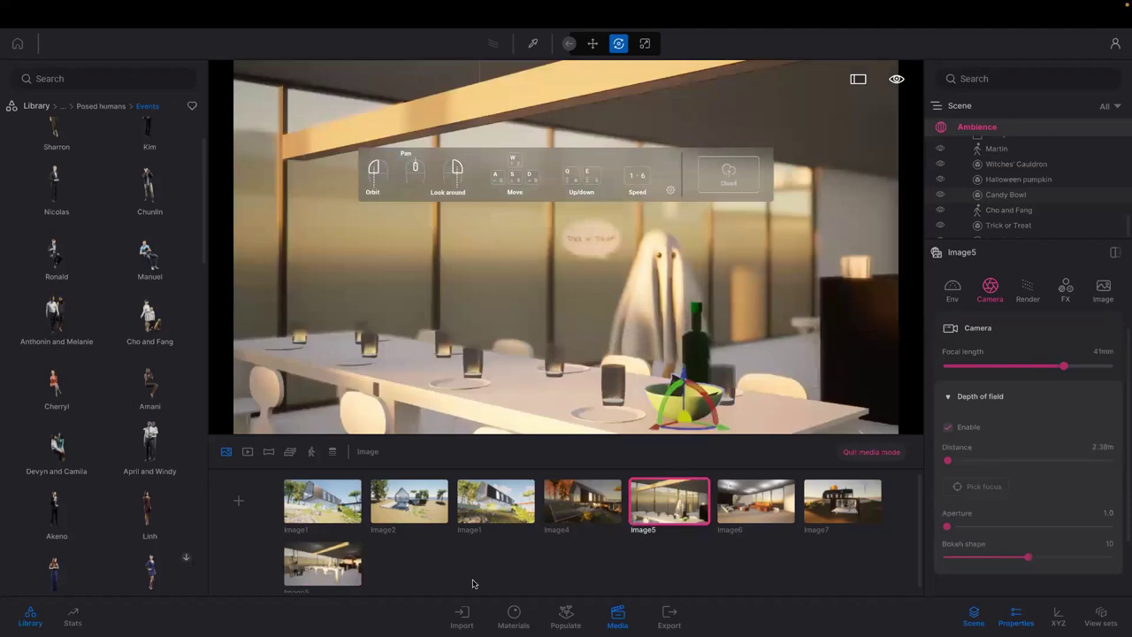
{"action": "left_click", "coordinate": [337, 575]}
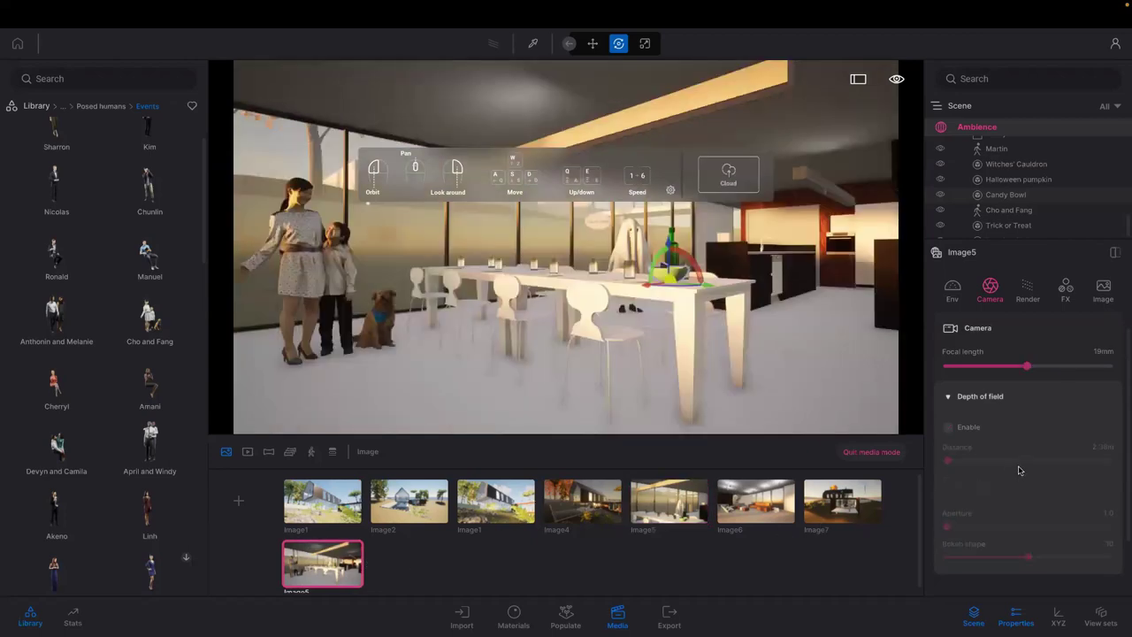
{"action": "scroll", "coordinate": [1019, 470], "scroll_direction": "down", "scroll_amount": 1}
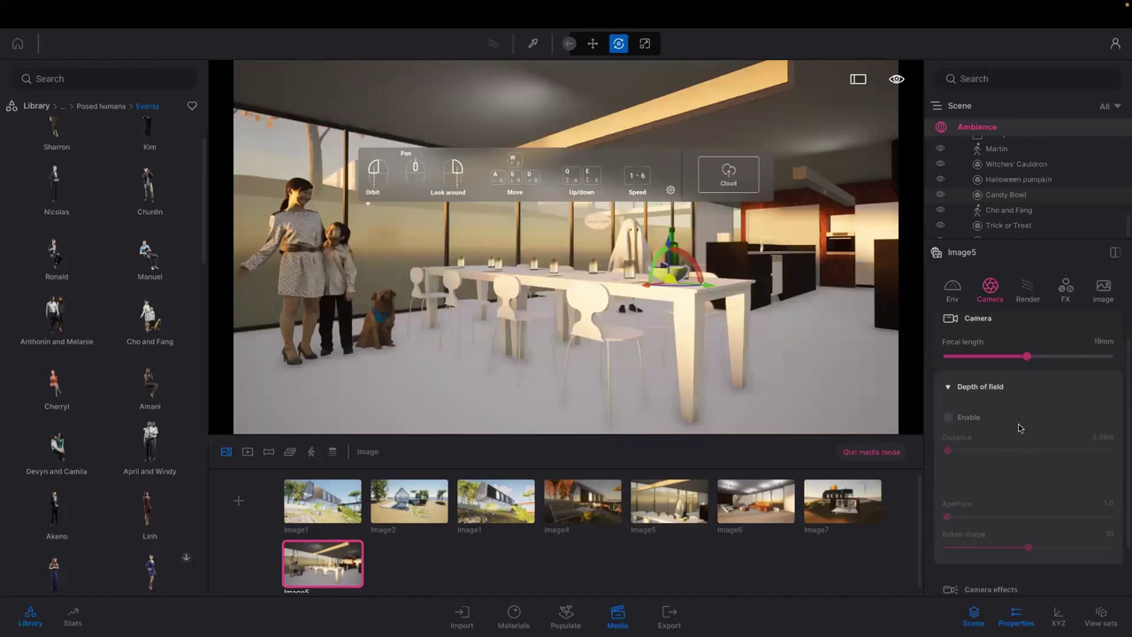
{"action": "scroll", "coordinate": [1017, 429], "scroll_direction": "down", "scroll_amount": 1}
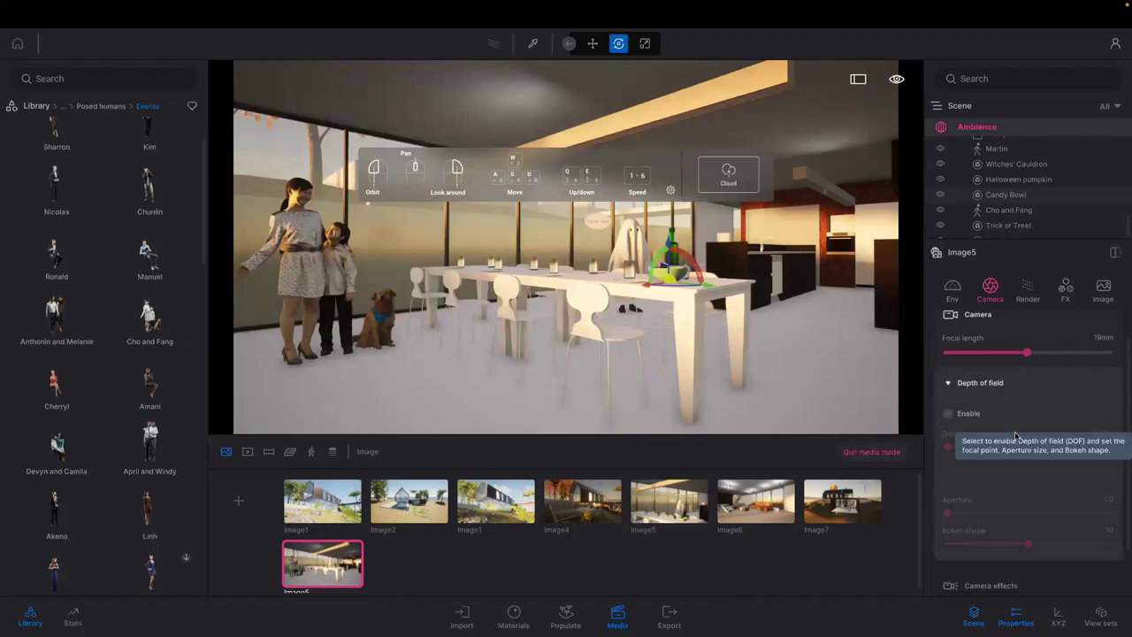
{"action": "scroll", "coordinate": [1017, 443], "scroll_direction": "down", "scroll_amount": 2}
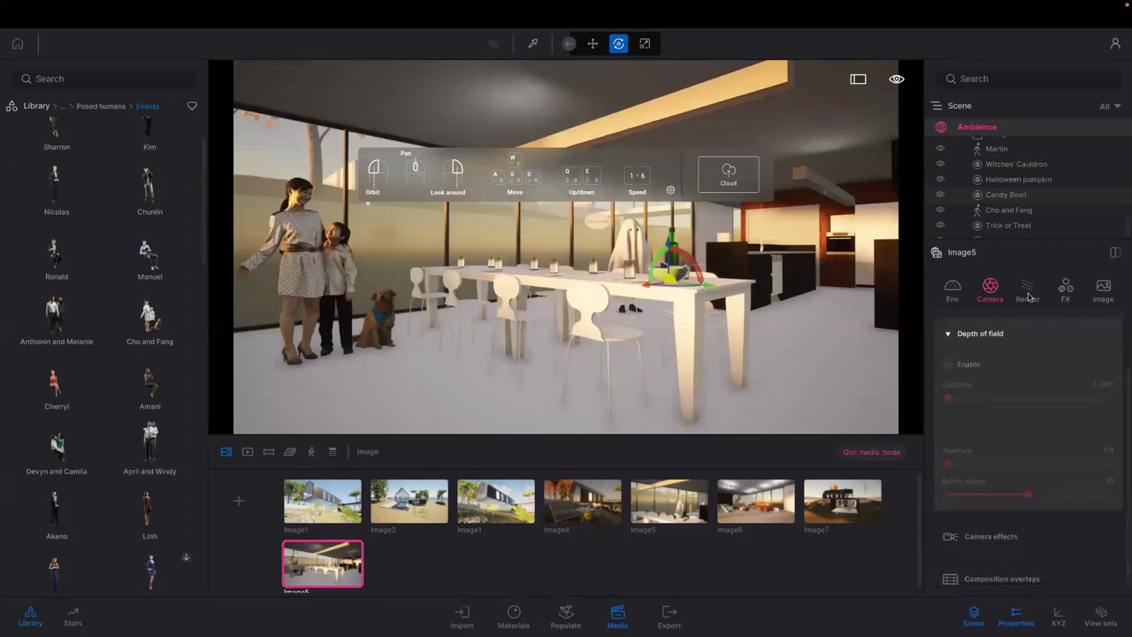
{"action": "left_click", "coordinate": [1065, 292]}
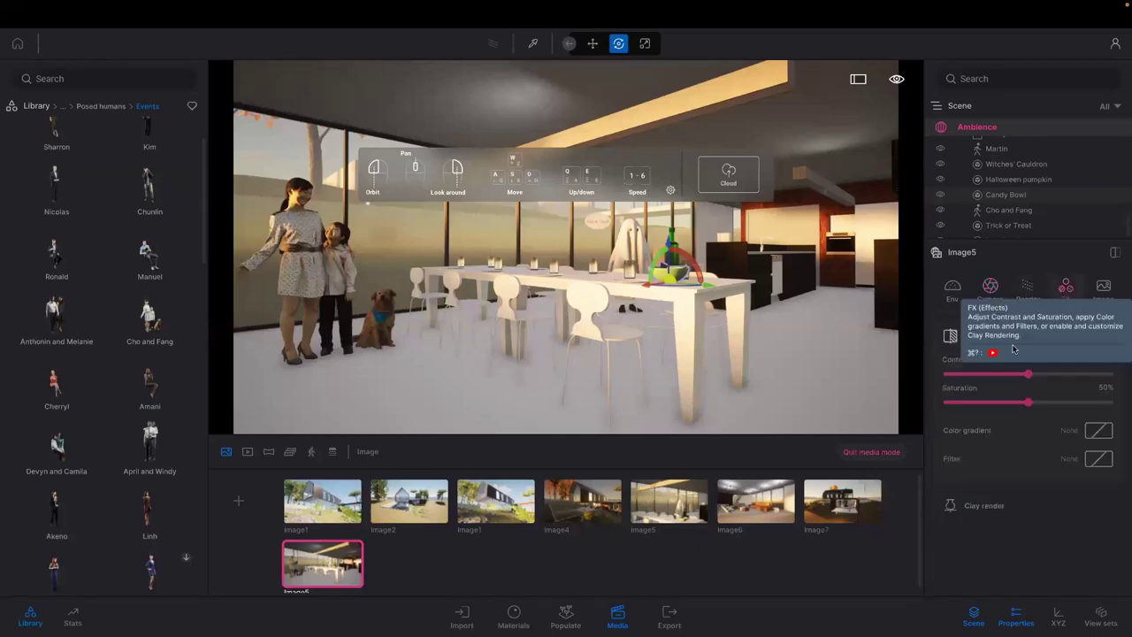
Step: Duplicate the Image6 living room view and set the copy's contrast to 63% and saturation to 61%
{"action": "left_click", "coordinate": [766, 510]}
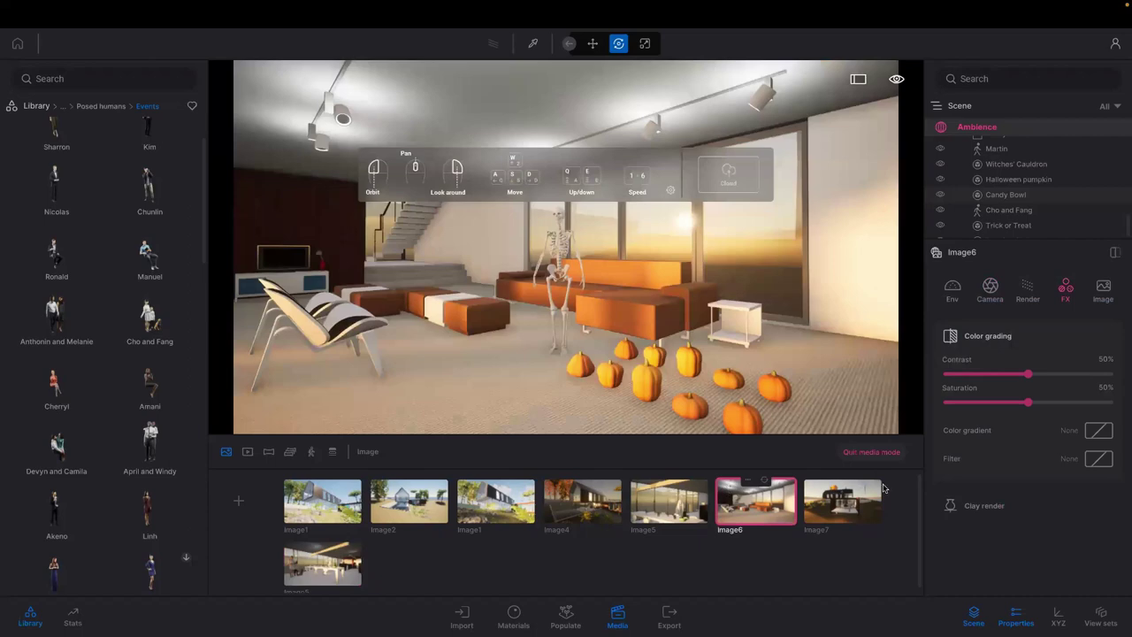
{"action": "left_click", "coordinate": [748, 482]}
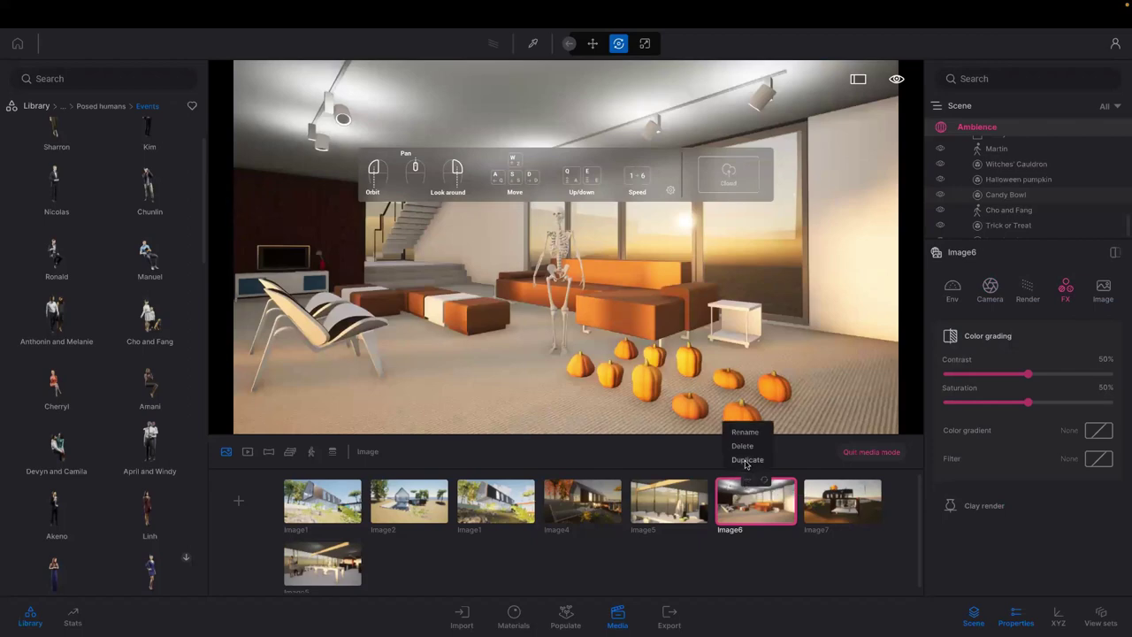
{"action": "left_click", "coordinate": [746, 461]}
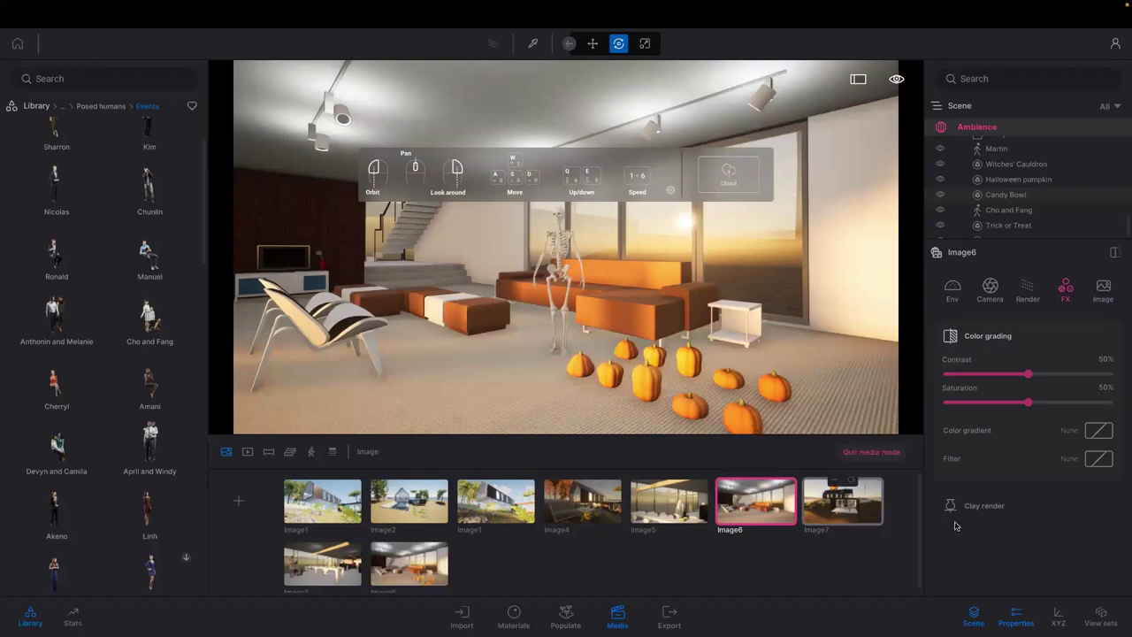
{"action": "left_click", "coordinate": [433, 571]}
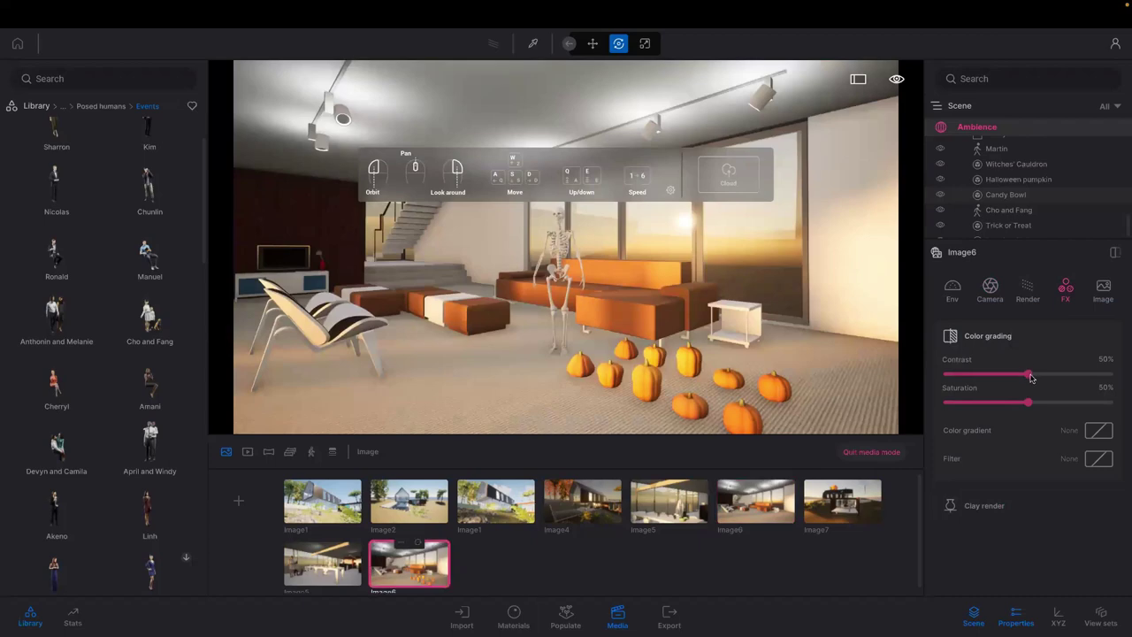
{"action": "left_click", "coordinate": [1050, 375]}
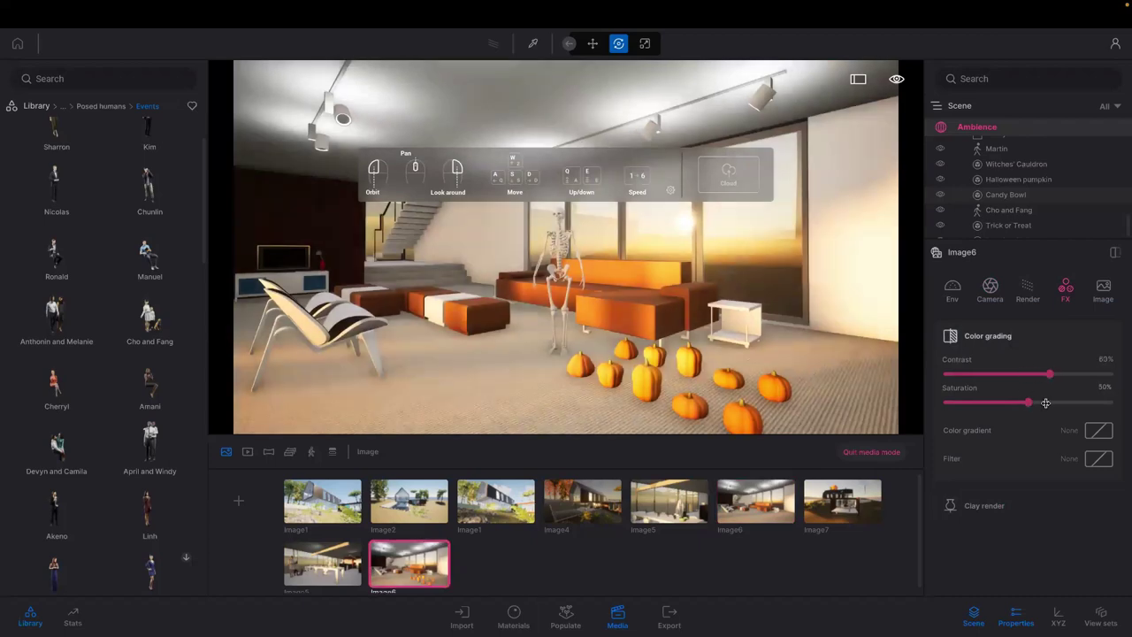
{"action": "left_click", "coordinate": [1045, 403]}
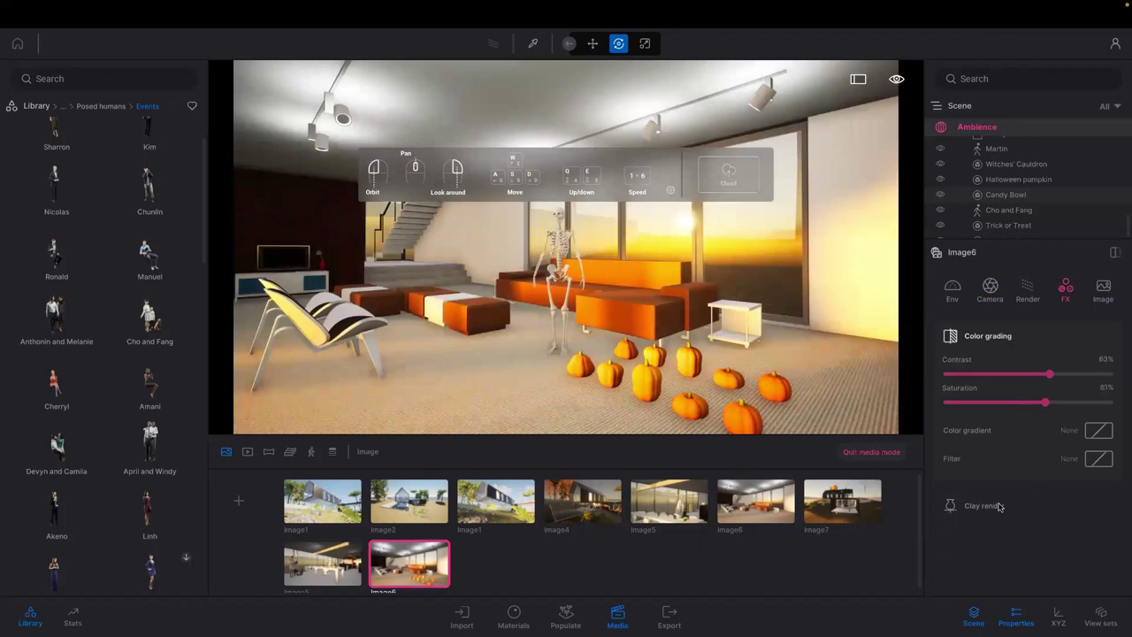
Step: Enable clay render on the Image6 copy and change the clay color to a near-white tone
{"action": "left_click", "coordinate": [949, 505]}
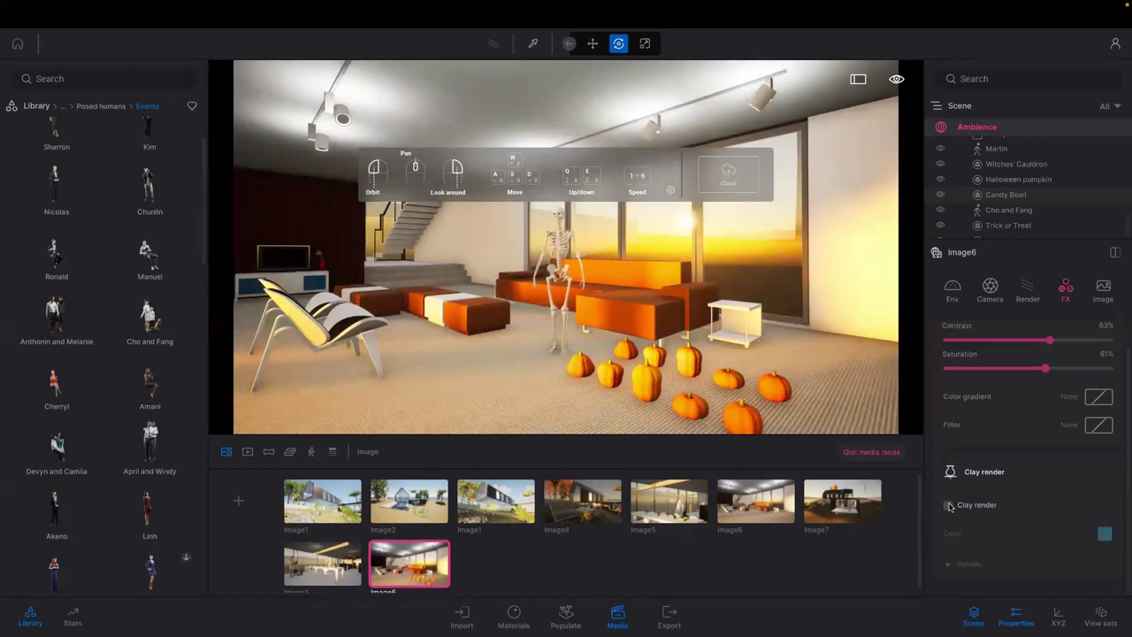
{"action": "left_click", "coordinate": [949, 506]}
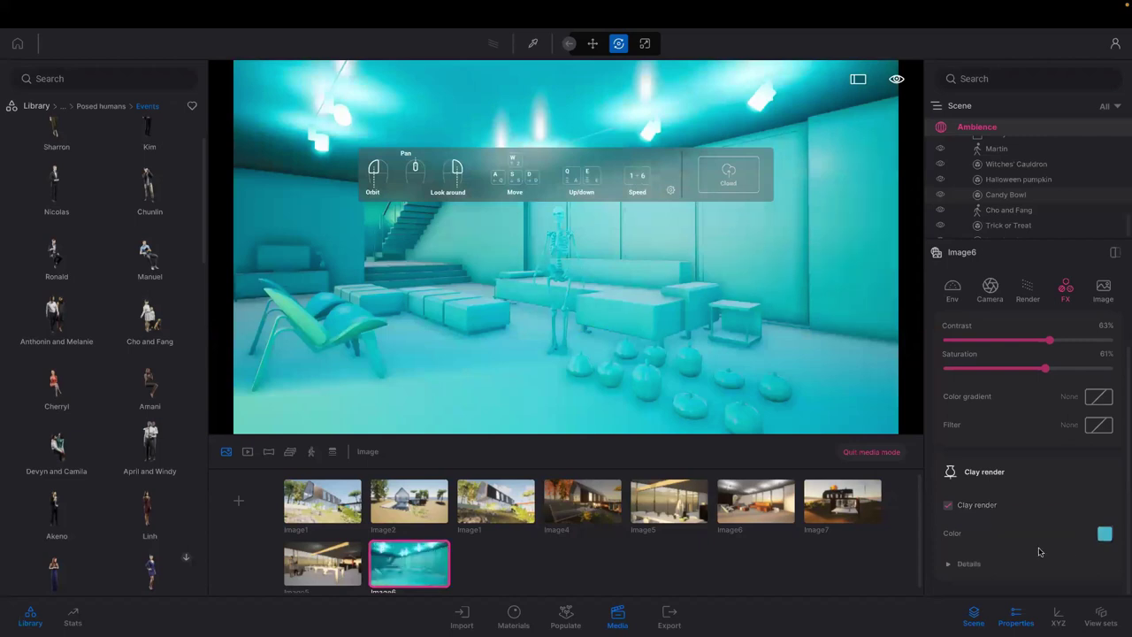
{"action": "left_click", "coordinate": [1105, 535]}
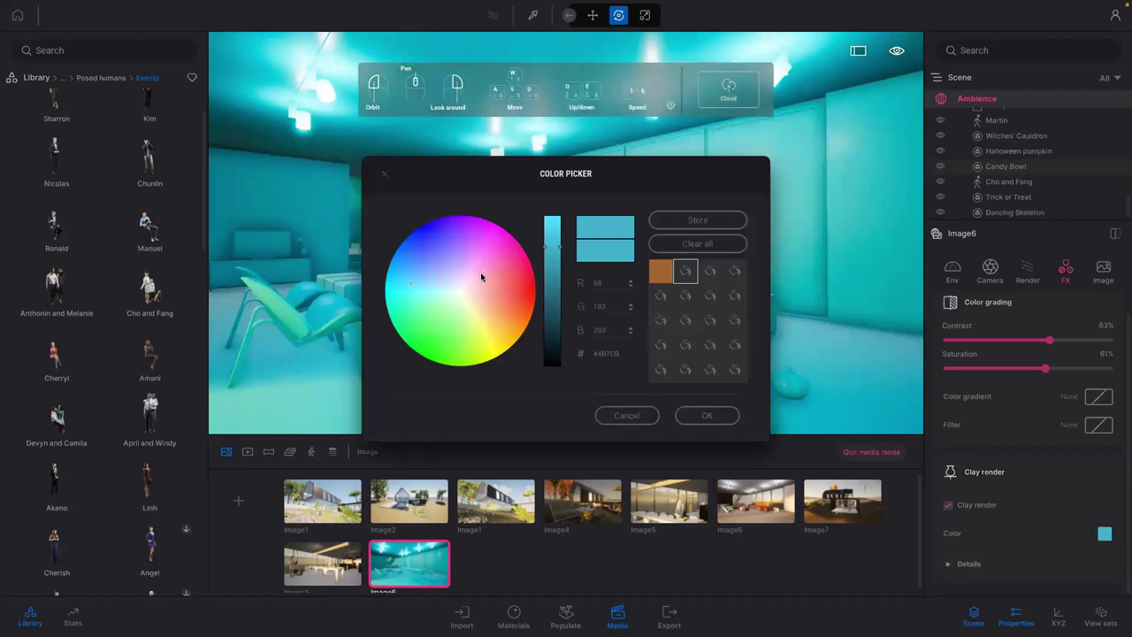
{"action": "left_click", "coordinate": [456, 289]}
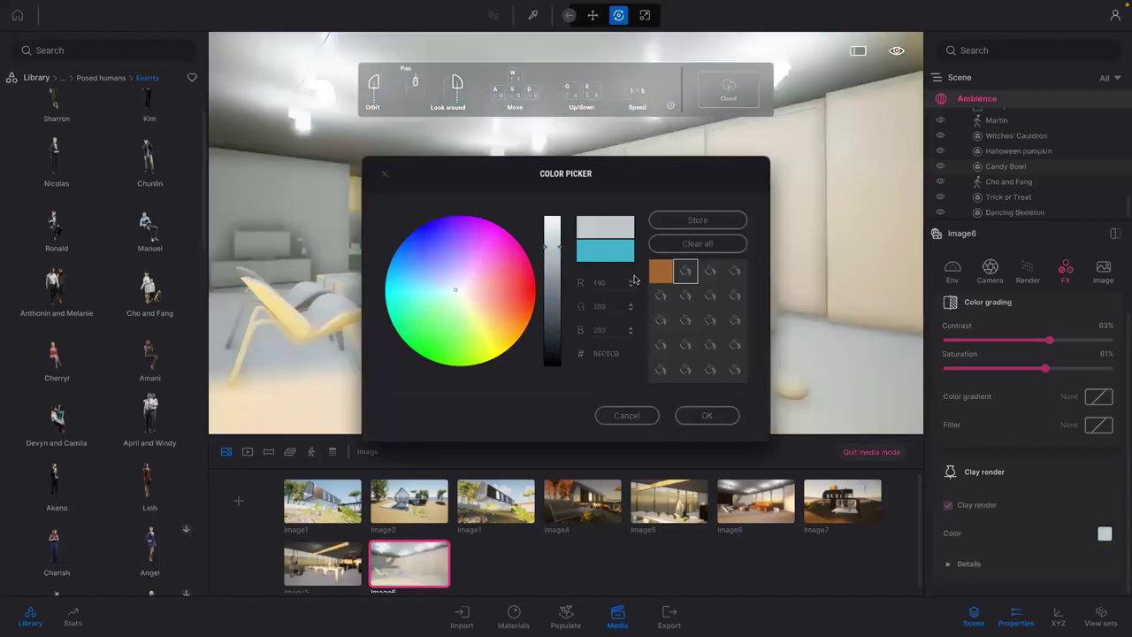
{"action": "left_click", "coordinate": [550, 221]}
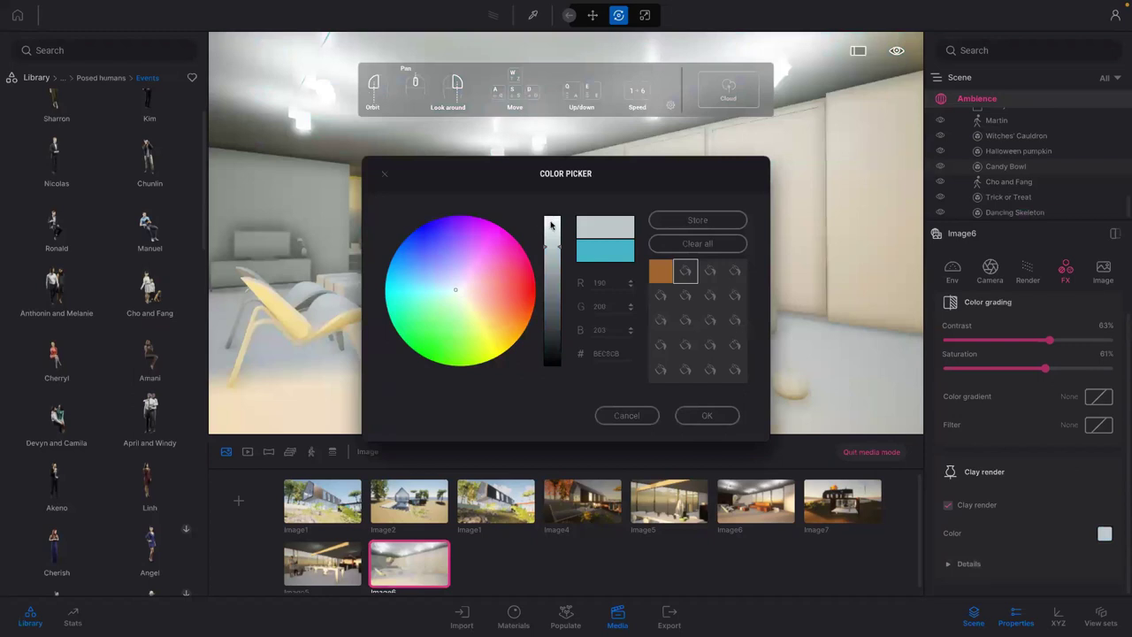
{"action": "left_click", "coordinate": [696, 410]}
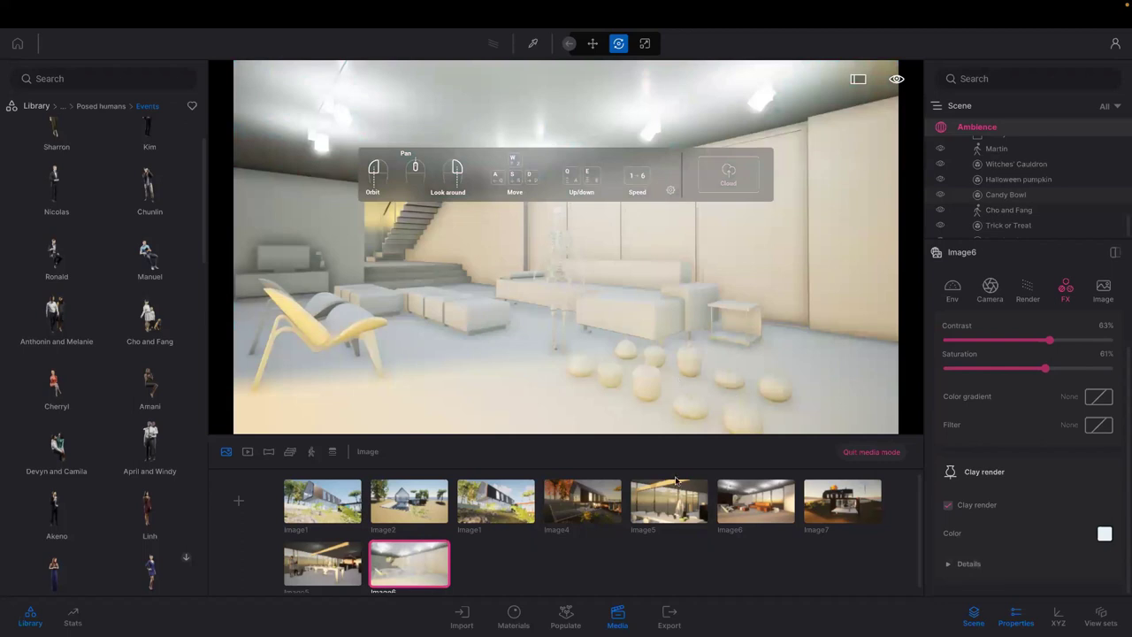
Step: Duplicate the original Image6 living room view and set the original's time of day to 22:29
{"action": "left_click", "coordinate": [744, 521]}
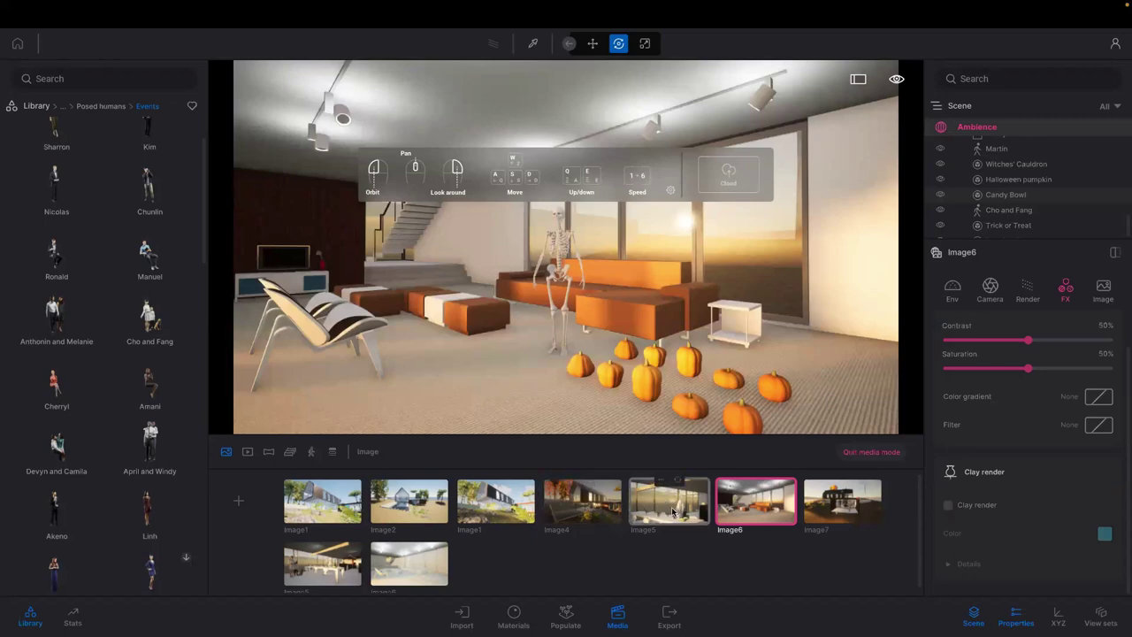
{"action": "left_click", "coordinate": [749, 480]}
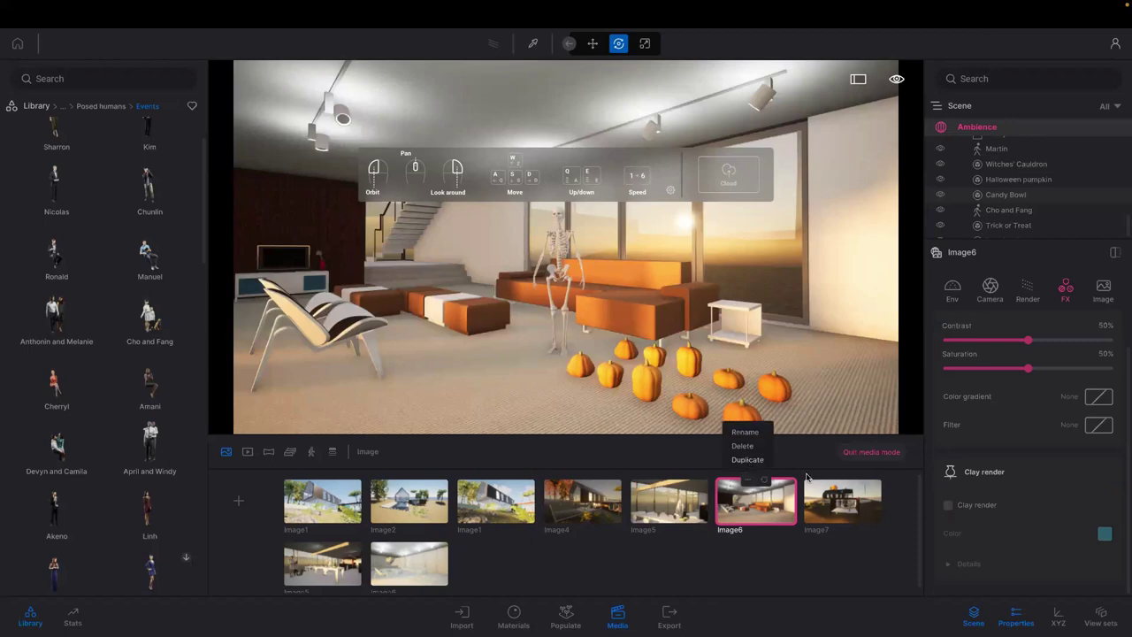
{"action": "left_click", "coordinate": [747, 460]}
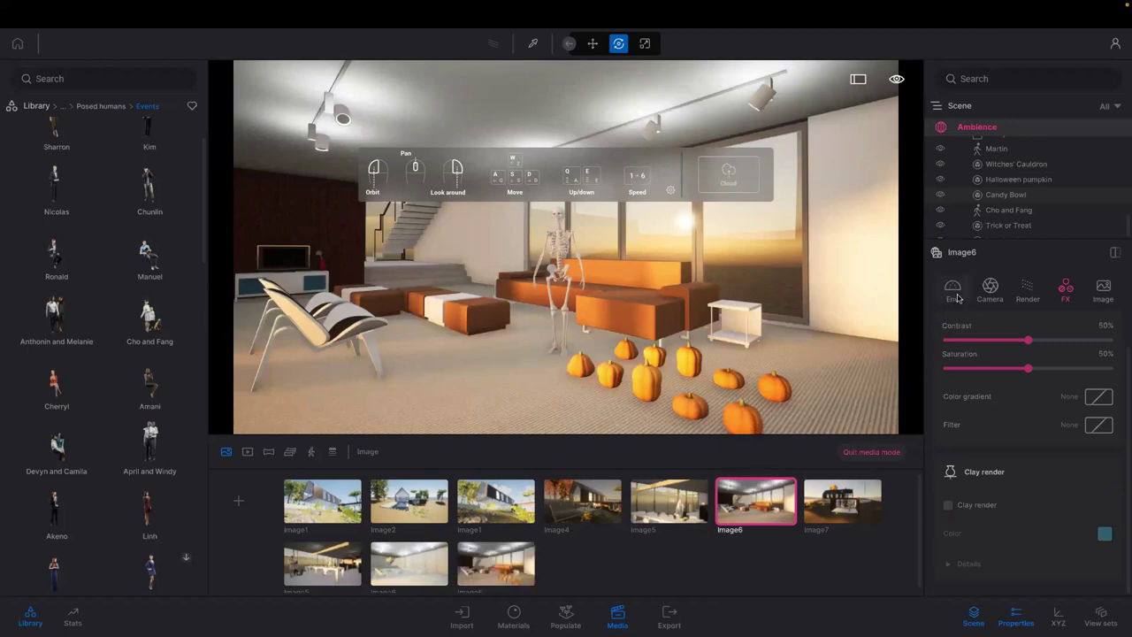
{"action": "left_click", "coordinate": [955, 296]}
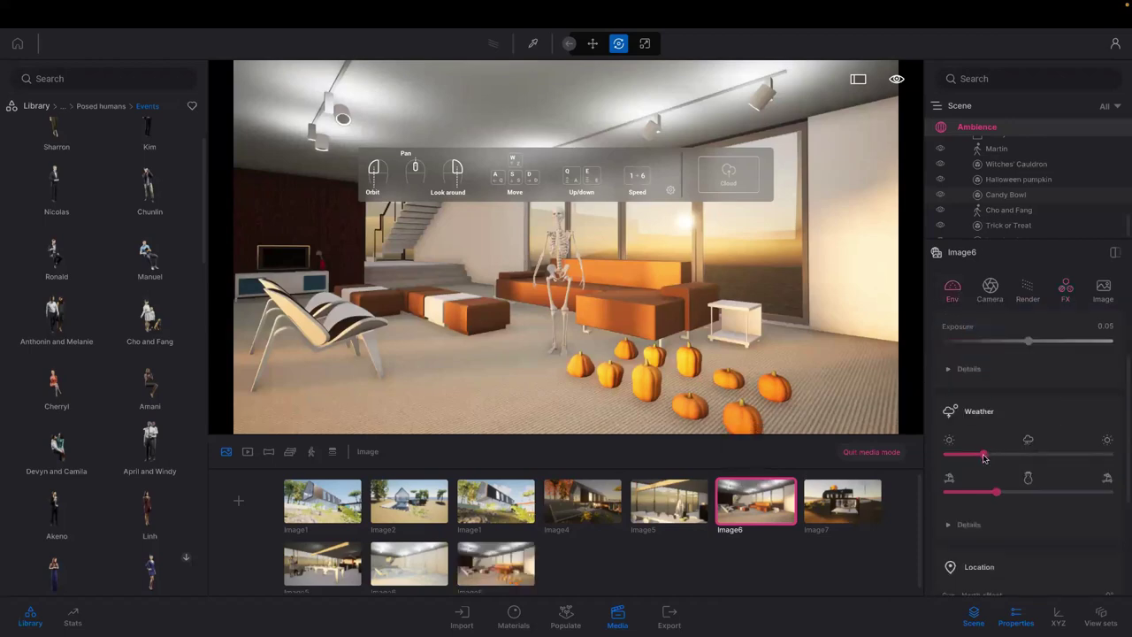
{"action": "scroll", "coordinate": [1013, 445], "scroll_direction": "up", "scroll_amount": 1}
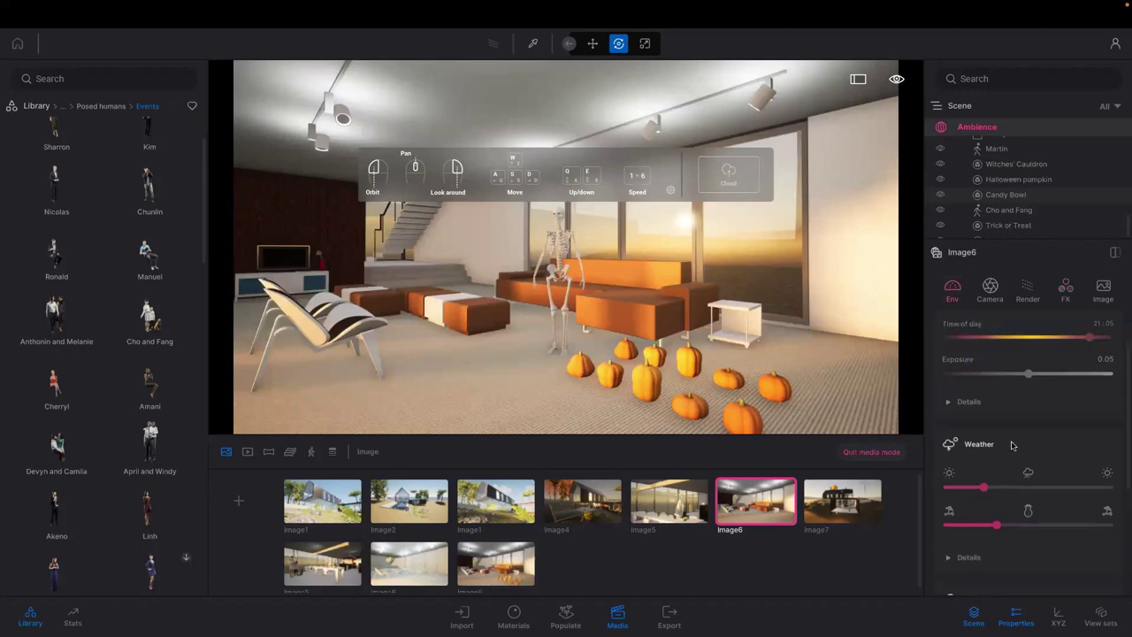
{"action": "scroll", "coordinate": [1089, 361], "scroll_direction": "up", "scroll_amount": 1}
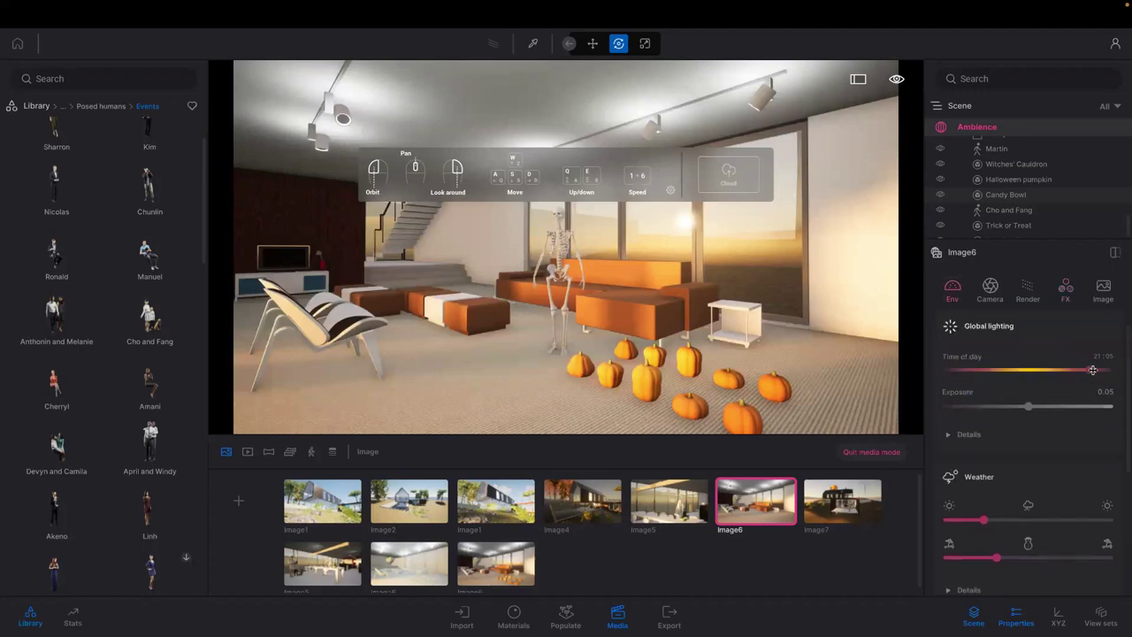
{"action": "left_click_drag", "start_coordinate": [1093, 369], "coordinate": [1100, 371]}
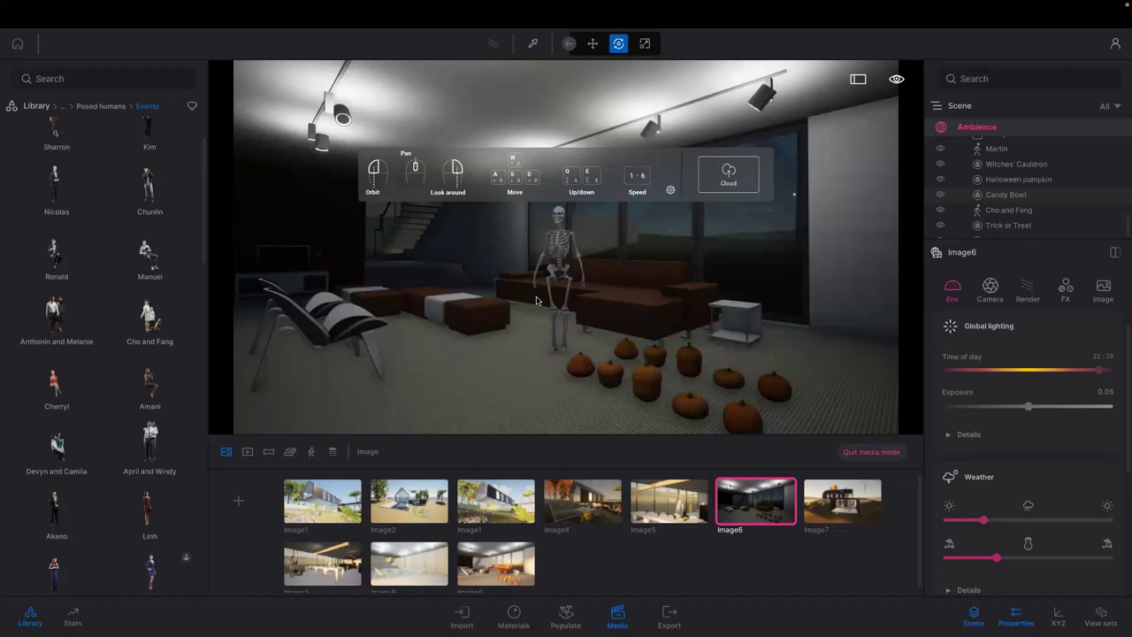
Step: Place an IES 08 light above the skeleton, set its color temperature to 1000K, and update the Image6 view
{"action": "left_click", "coordinate": [34, 107]}
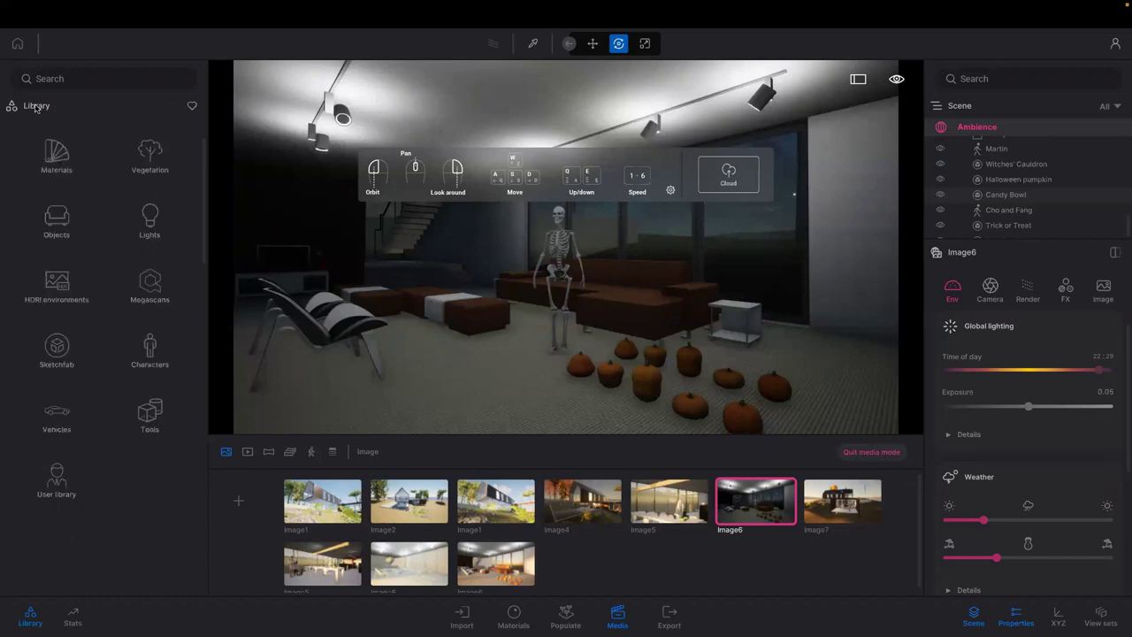
{"action": "left_click", "coordinate": [148, 219]}
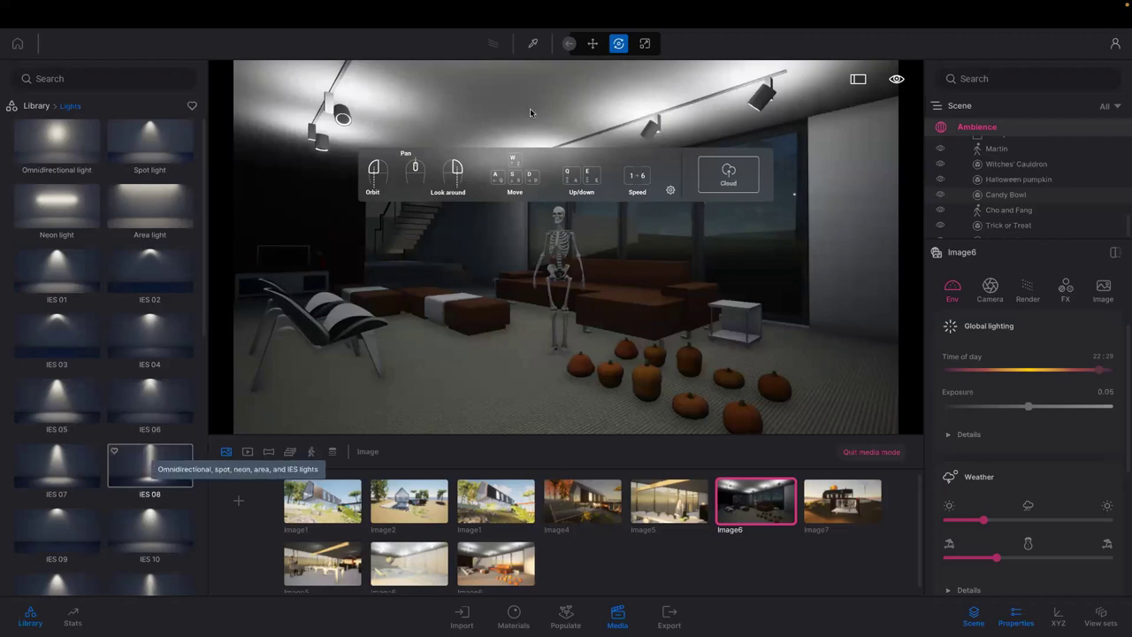
{"action": "left_click_drag", "start_coordinate": [558, 104], "coordinate": [557, 97]}
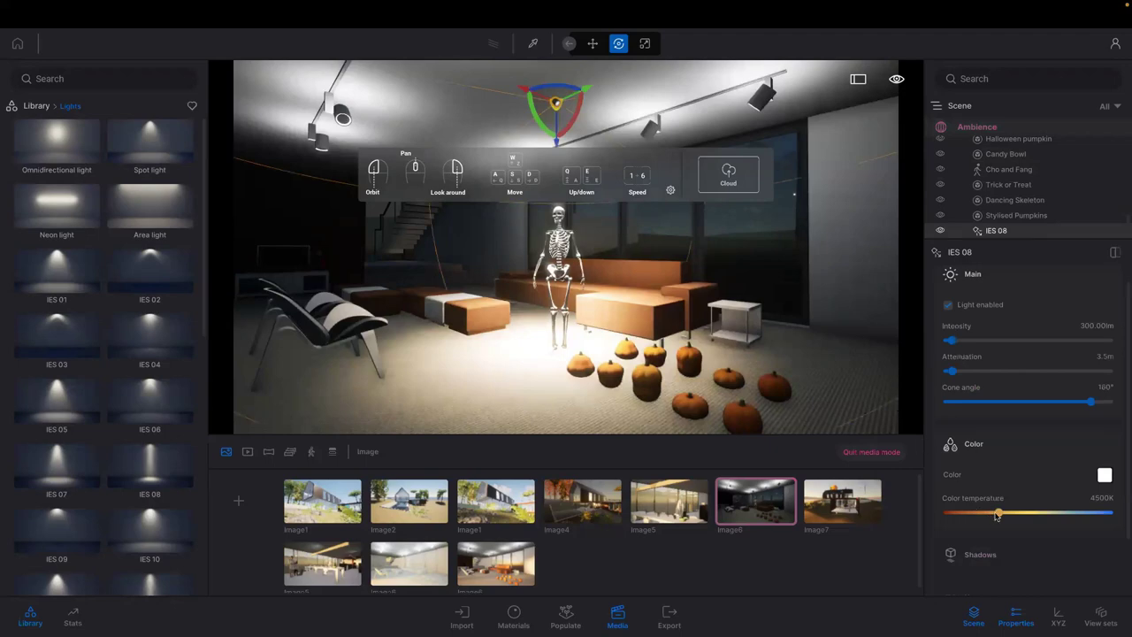
{"action": "left_click_drag", "start_coordinate": [996, 516], "coordinate": [943, 521]}
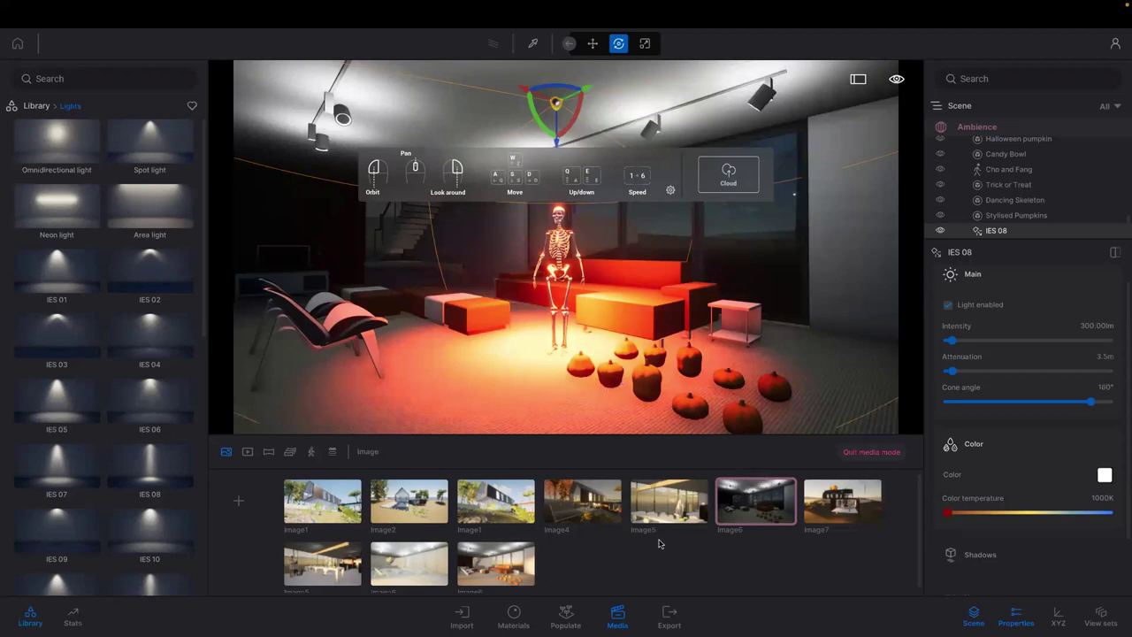
{"action": "left_click", "coordinate": [765, 483]}
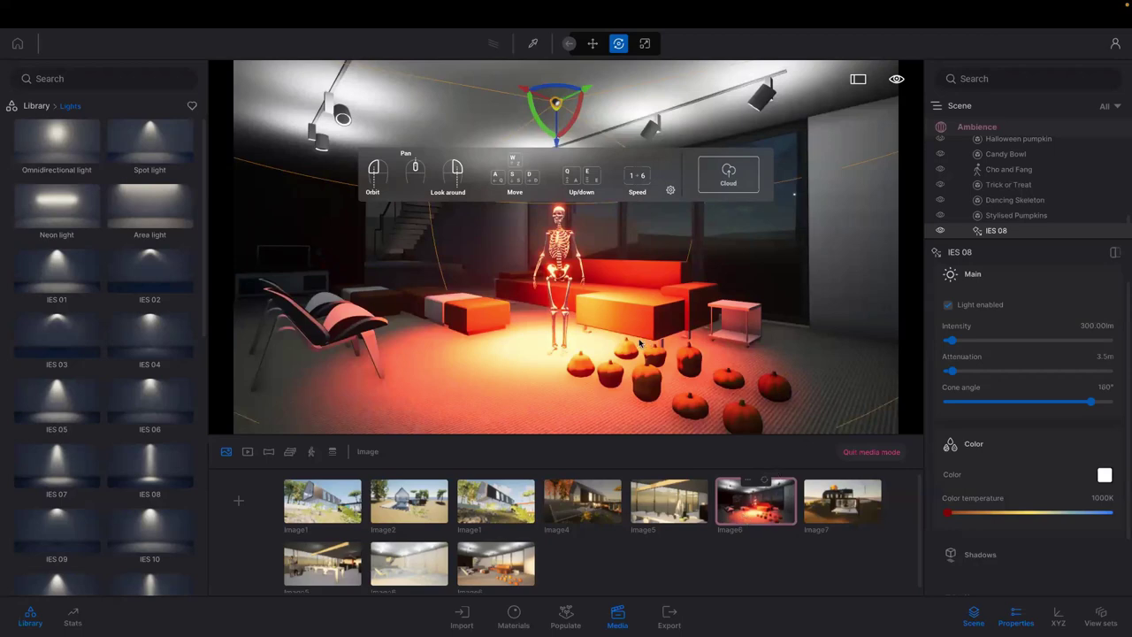
Step: Reframe the Image4 exterior wider to show the fire-pit terrace and the orange living room wing, and add it as a new image
{"action": "left_click", "coordinate": [581, 497]}
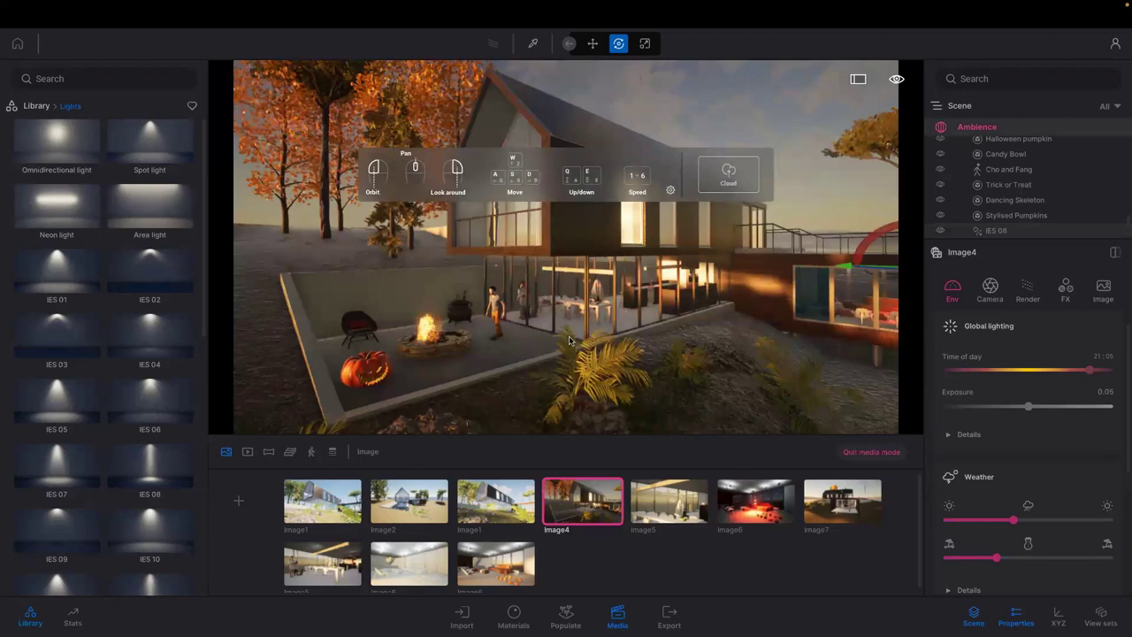
{"action": "scroll", "coordinate": [572, 338], "scroll_direction": "down", "scroll_amount": 3}
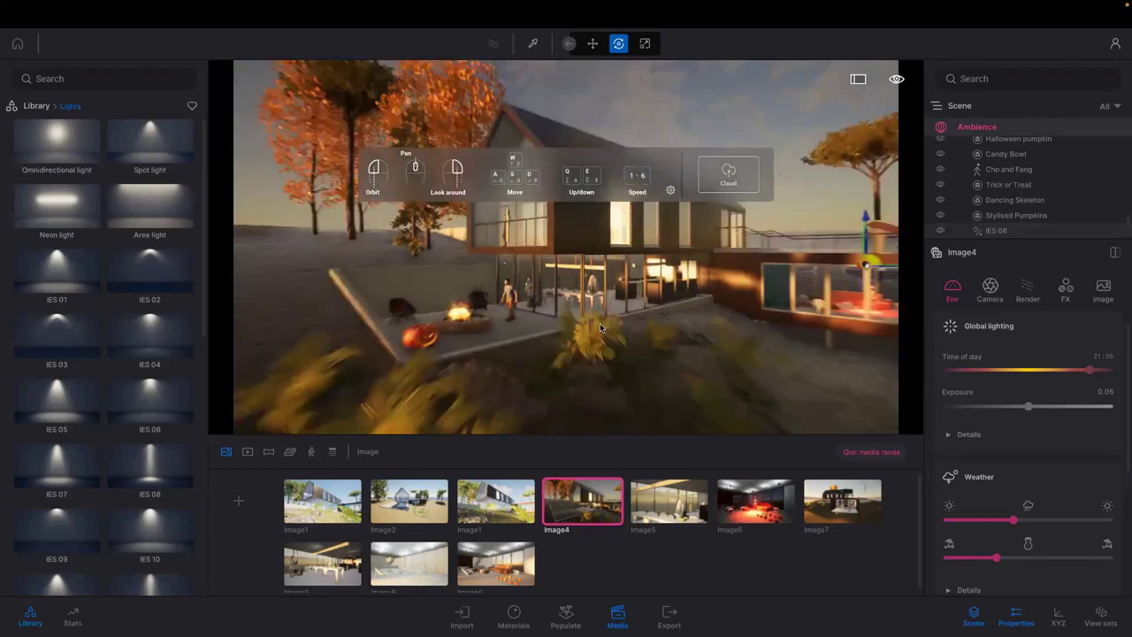
{"action": "scroll", "coordinate": [590, 331], "scroll_direction": "down", "scroll_amount": 2}
{"action": "middle_click_drag", "start_coordinate": [590, 331], "coordinate": [581, 338]}
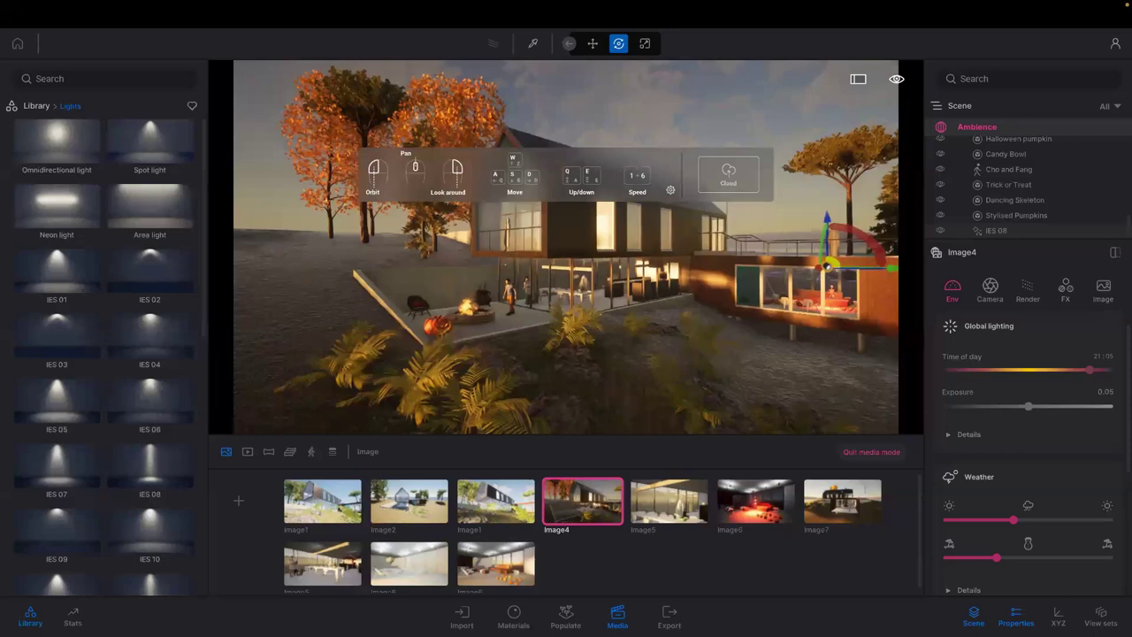
{"action": "key", "text": "d"}
{"action": "key", "text": "d"}
{"action": "key", "text": "q"}
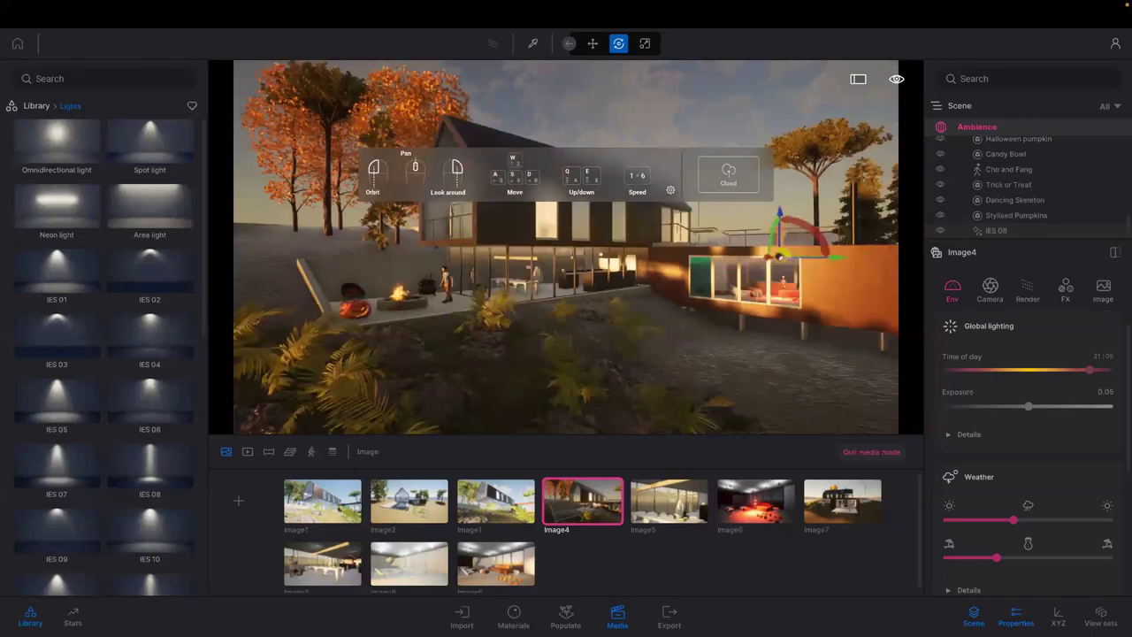
{"action": "key", "text": "d"}
{"action": "key", "text": "d"}
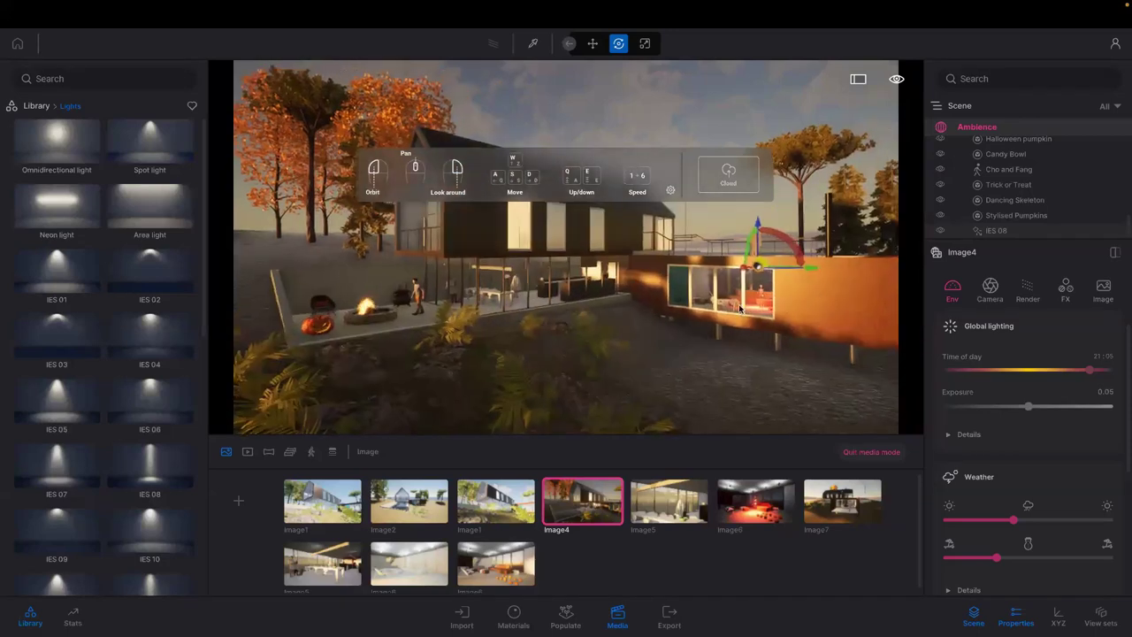
{"action": "key", "text": "s"}
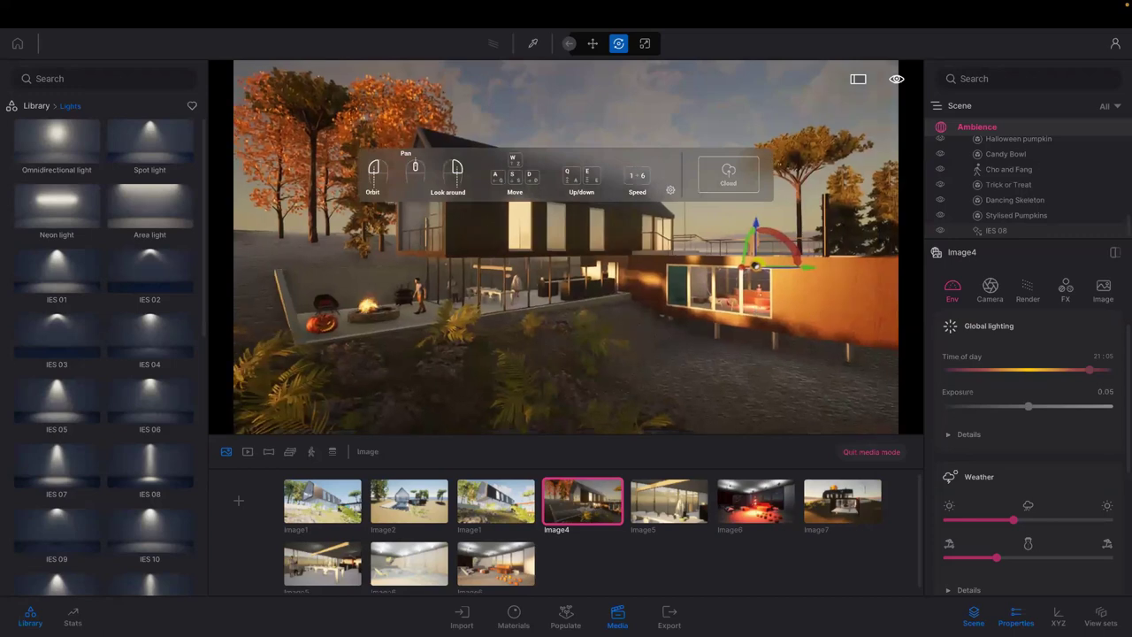
{"action": "key", "text": "s"}
{"action": "key", "text": "s"}
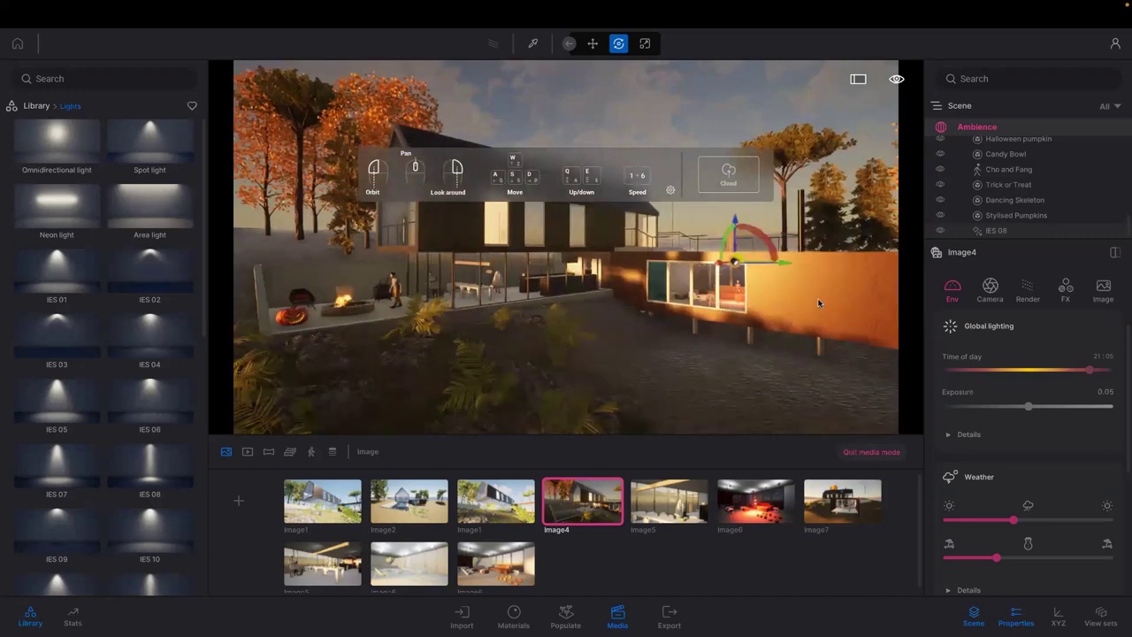
{"action": "key", "text": "s"}
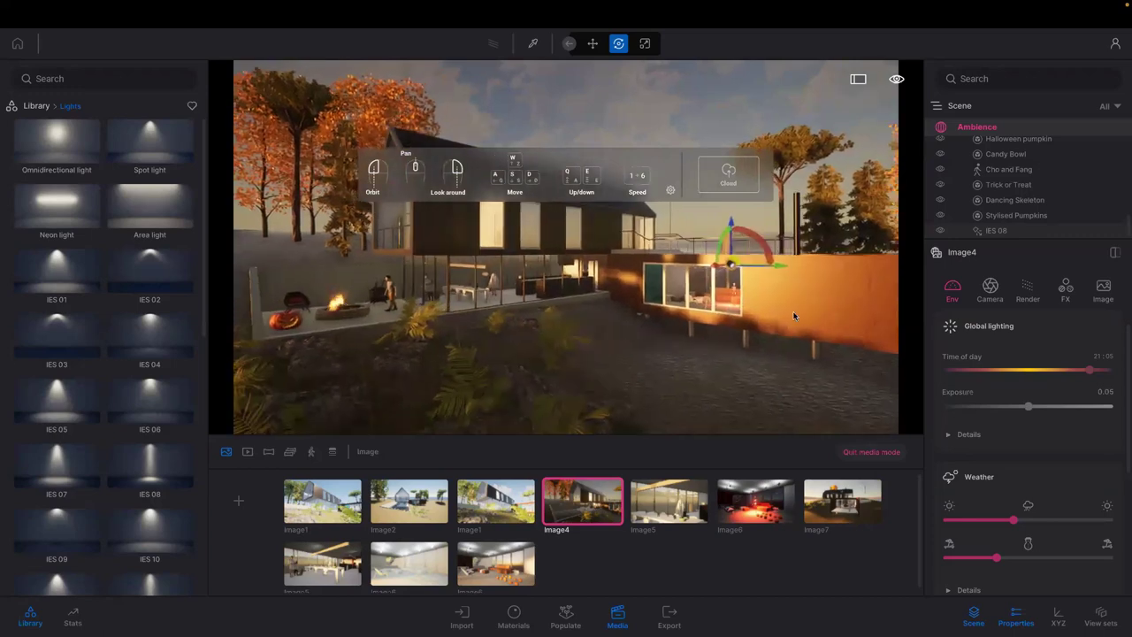
{"action": "key", "text": "s"}
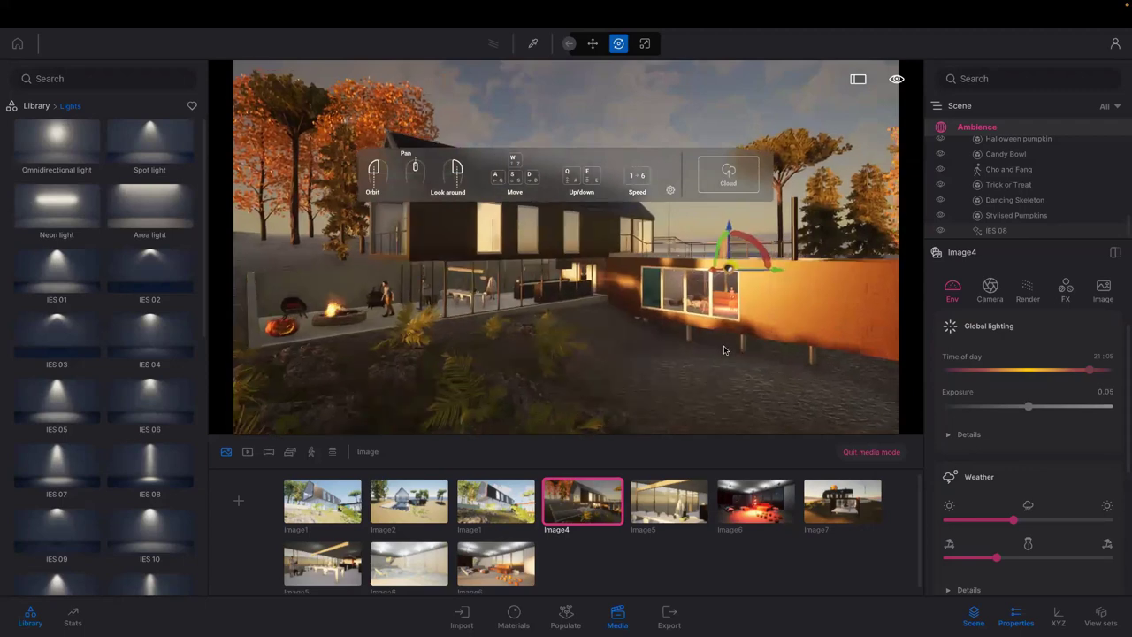
{"action": "left_click", "coordinate": [240, 508]}
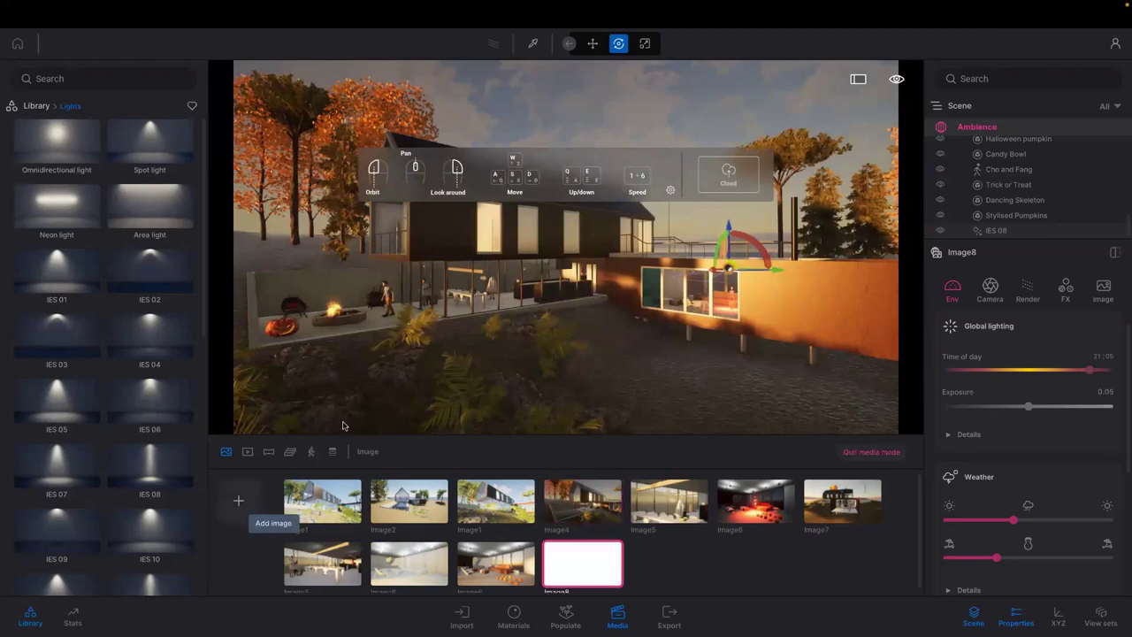
Step: Add a Section Cube from the library's section tools onto the roof of the orange living room wing
{"action": "left_click", "coordinate": [37, 106]}
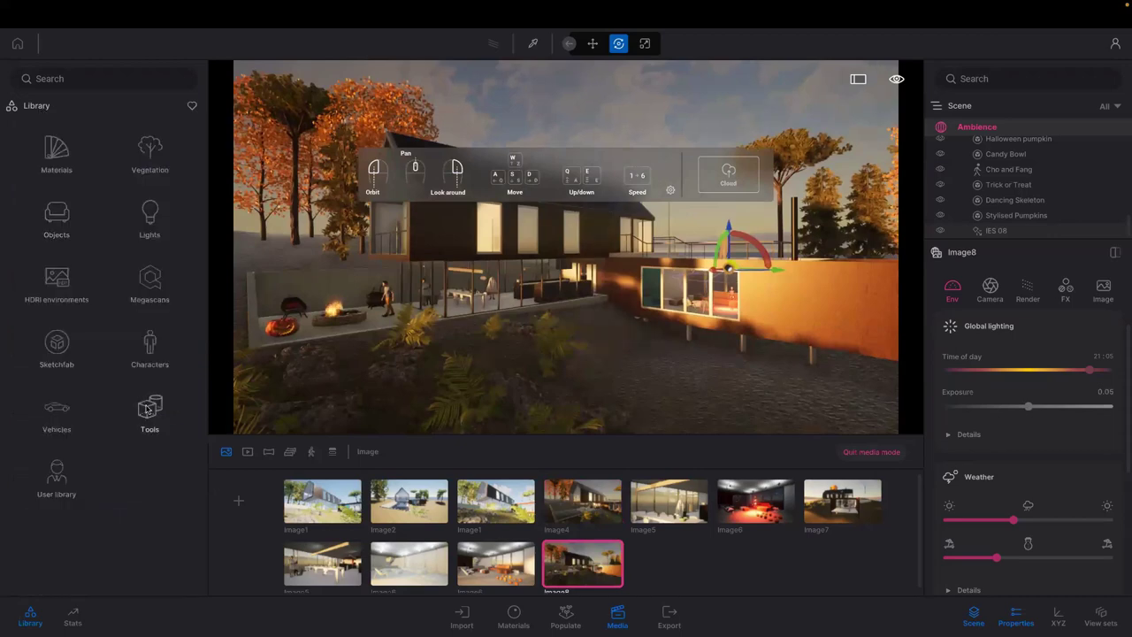
{"action": "left_click", "coordinate": [148, 409]}
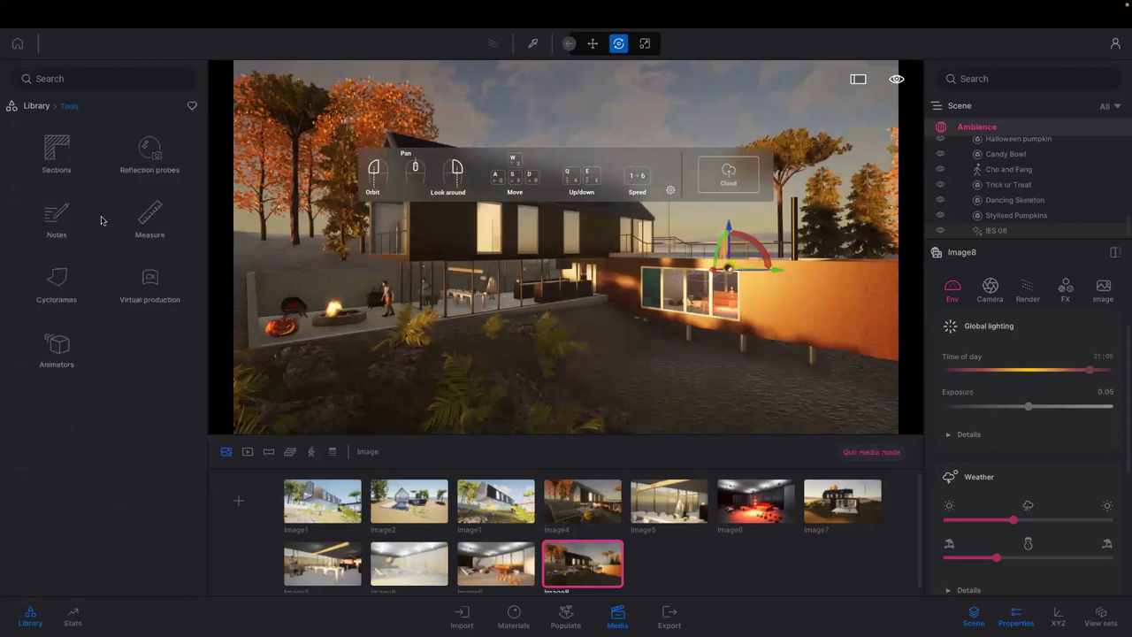
{"action": "left_click", "coordinate": [56, 155]}
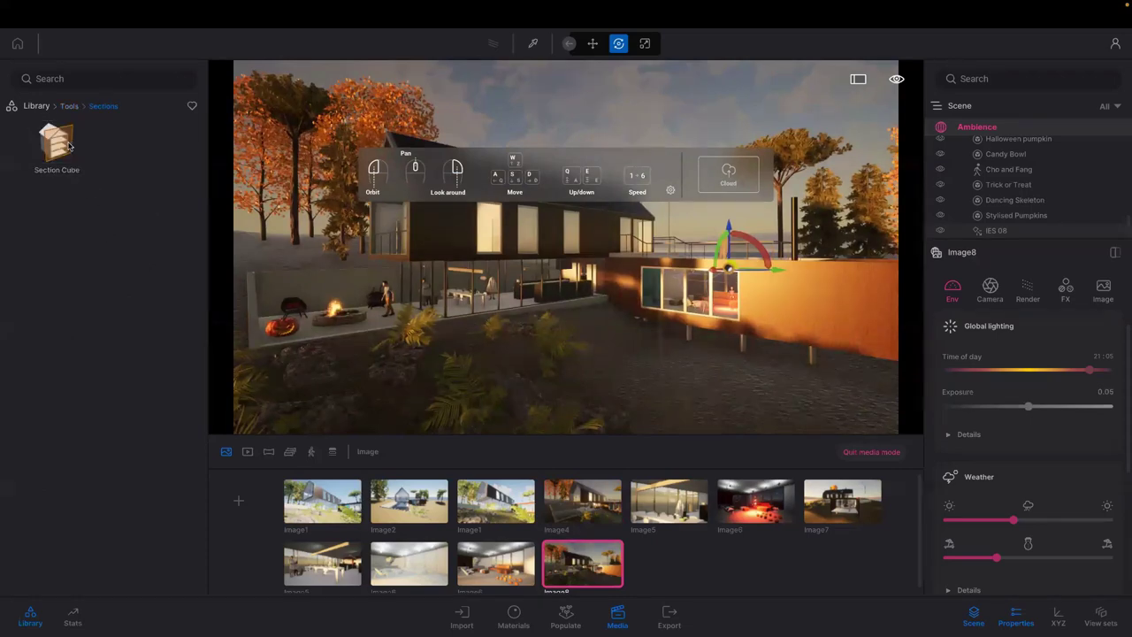
{"action": "left_click_drag", "start_coordinate": [67, 143], "coordinate": [671, 263]}
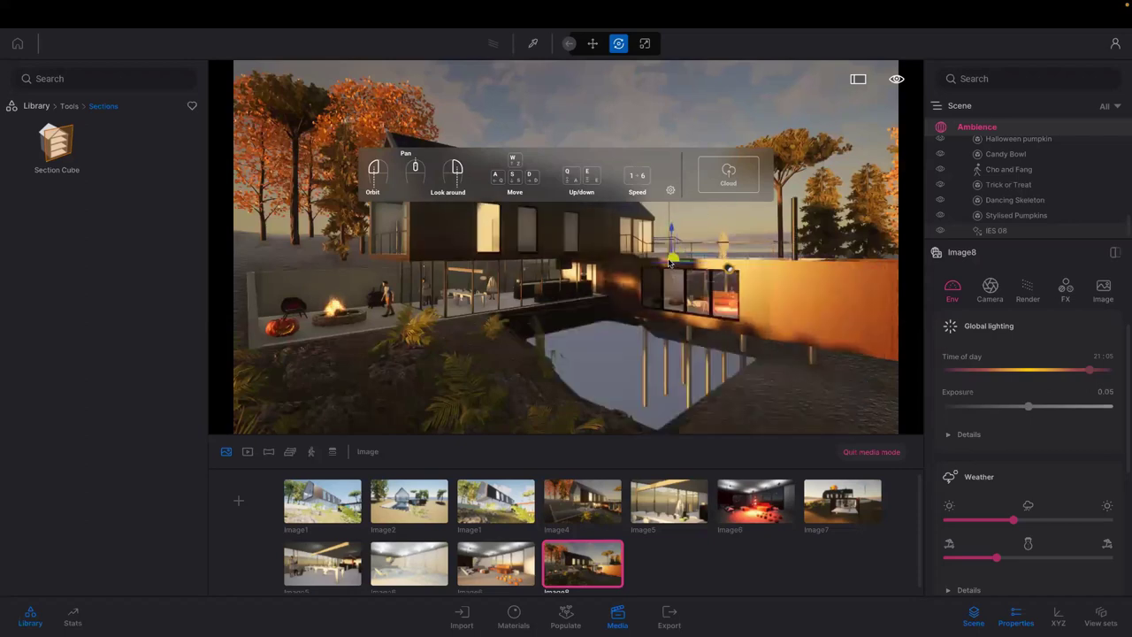
Step: Move the section cube along the orange wing and raise it about 3.29 so it cuts only the upper part
{"action": "left_click", "coordinate": [671, 261]}
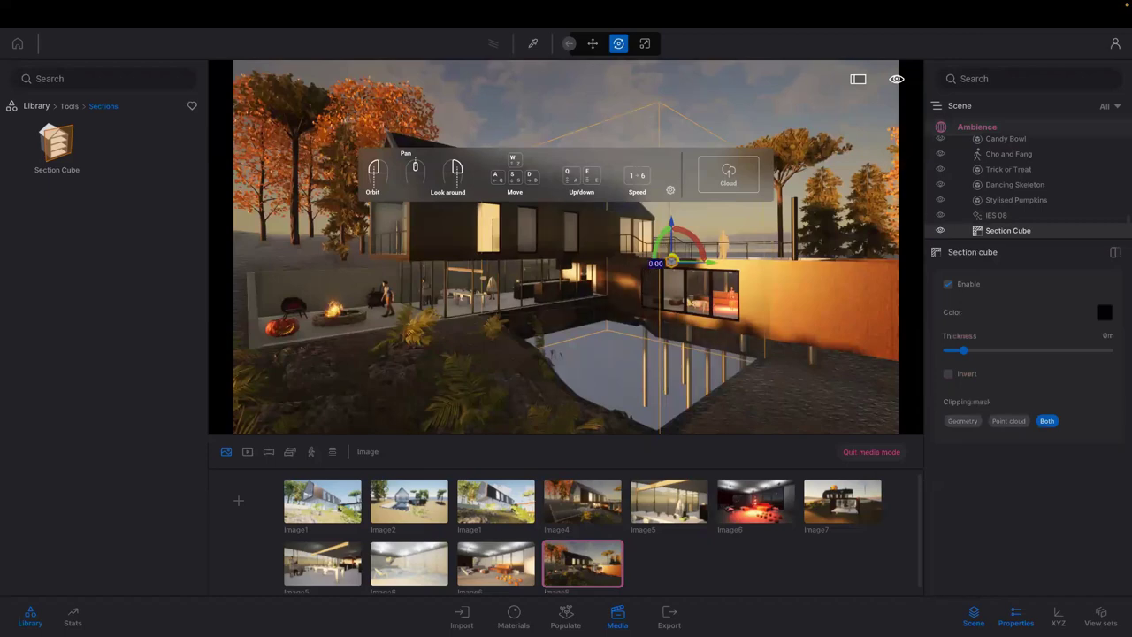
{"action": "left_click_drag", "start_coordinate": [672, 260], "coordinate": [846, 259]}
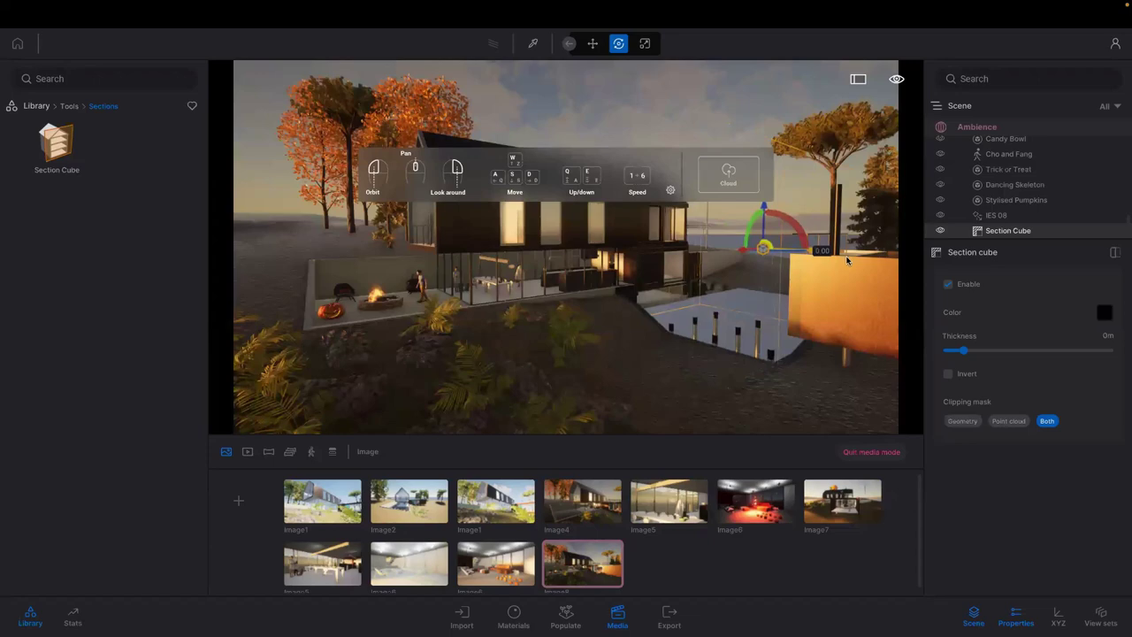
{"action": "left_click_drag", "start_coordinate": [813, 222], "coordinate": [806, 147]}
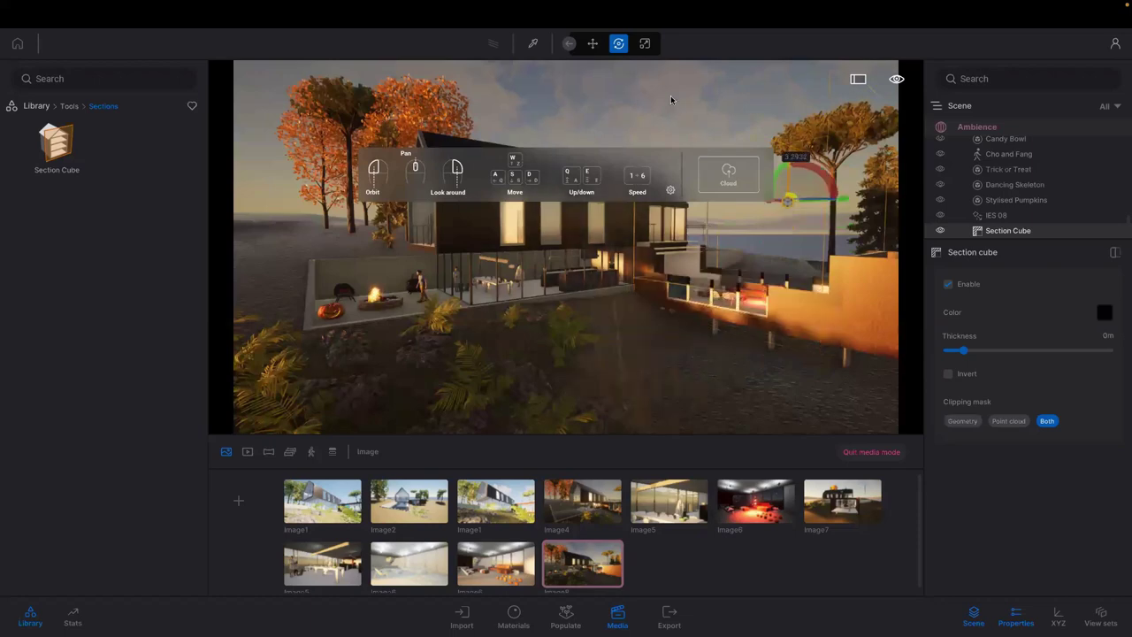
Step: Scale the section cube at both ends so it spans the full length of the orange wing and reaches into the dark house
{"action": "left_click", "coordinate": [643, 44]}
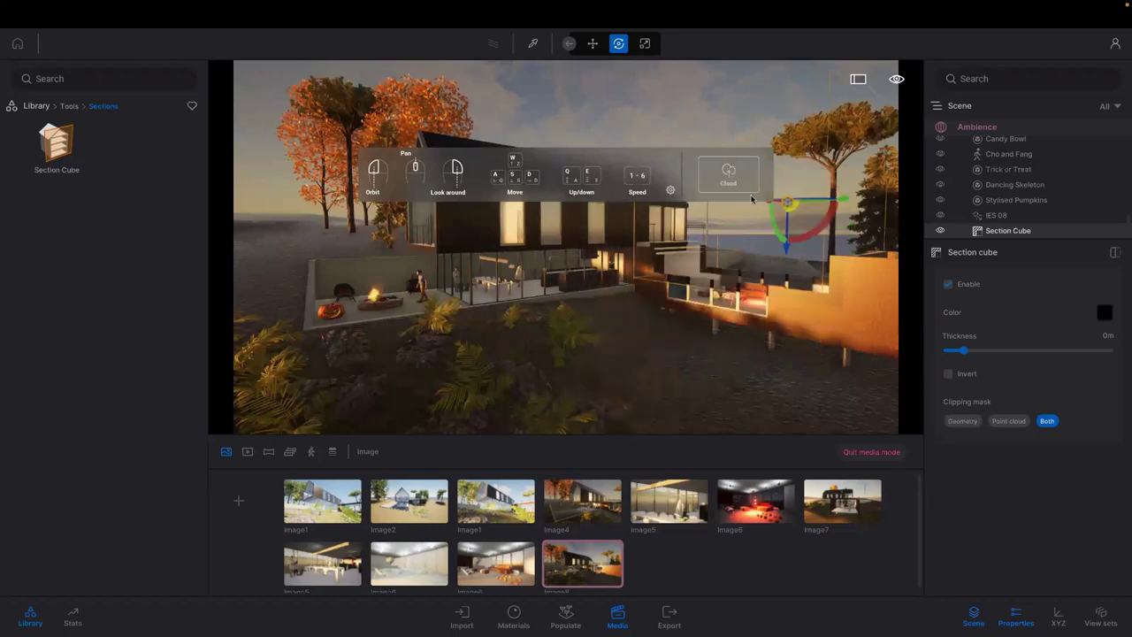
{"action": "key", "text": "r"}
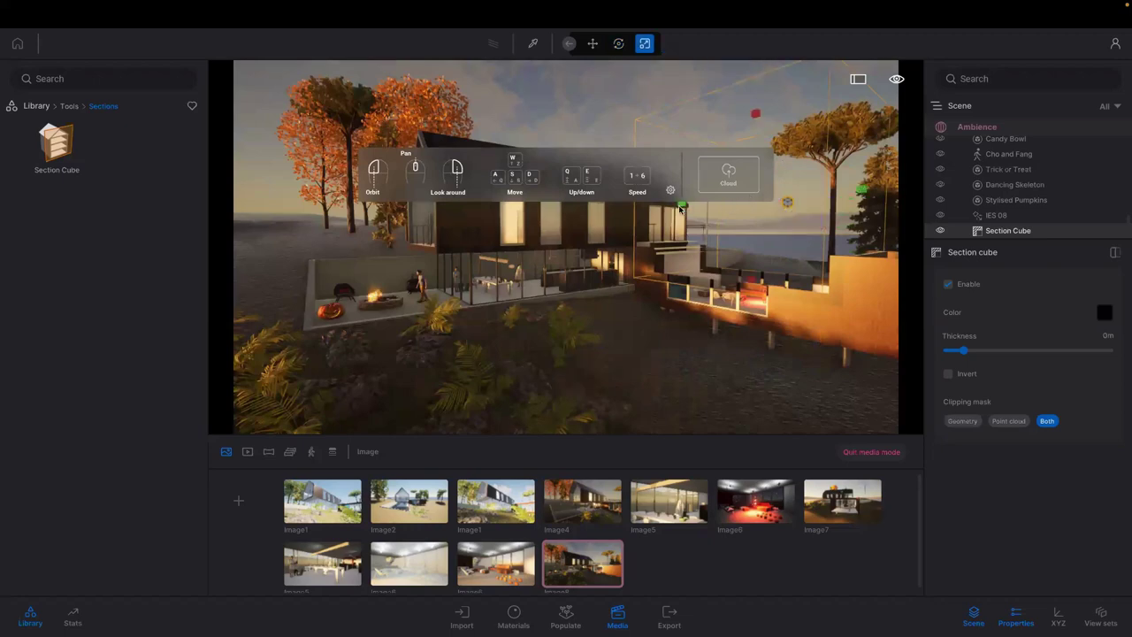
{"action": "left_click_drag", "start_coordinate": [679, 234], "coordinate": [666, 234]}
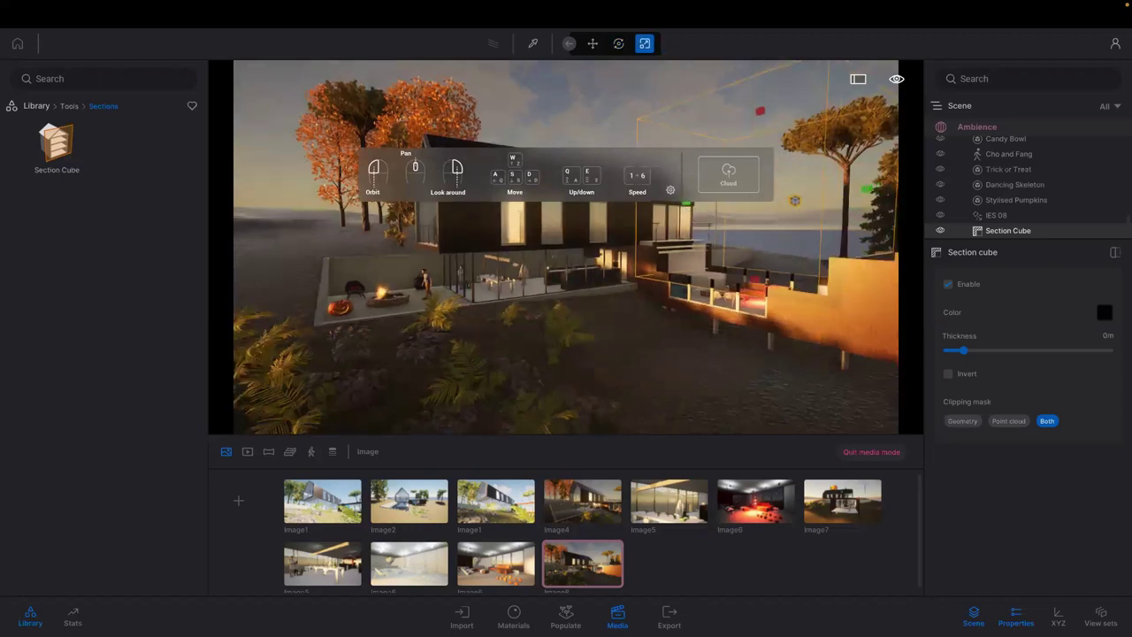
{"action": "key", "text": "s"}
{"action": "key", "text": "d"}
{"action": "key", "text": "e"}
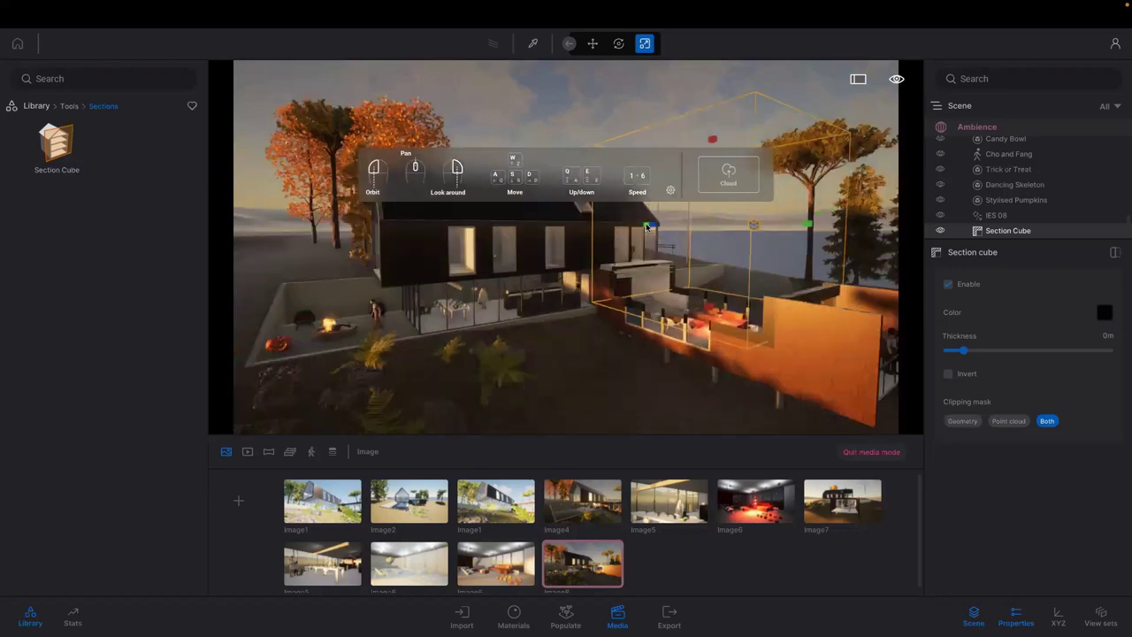
{"action": "left_click_drag", "start_coordinate": [645, 227], "coordinate": [623, 231]}
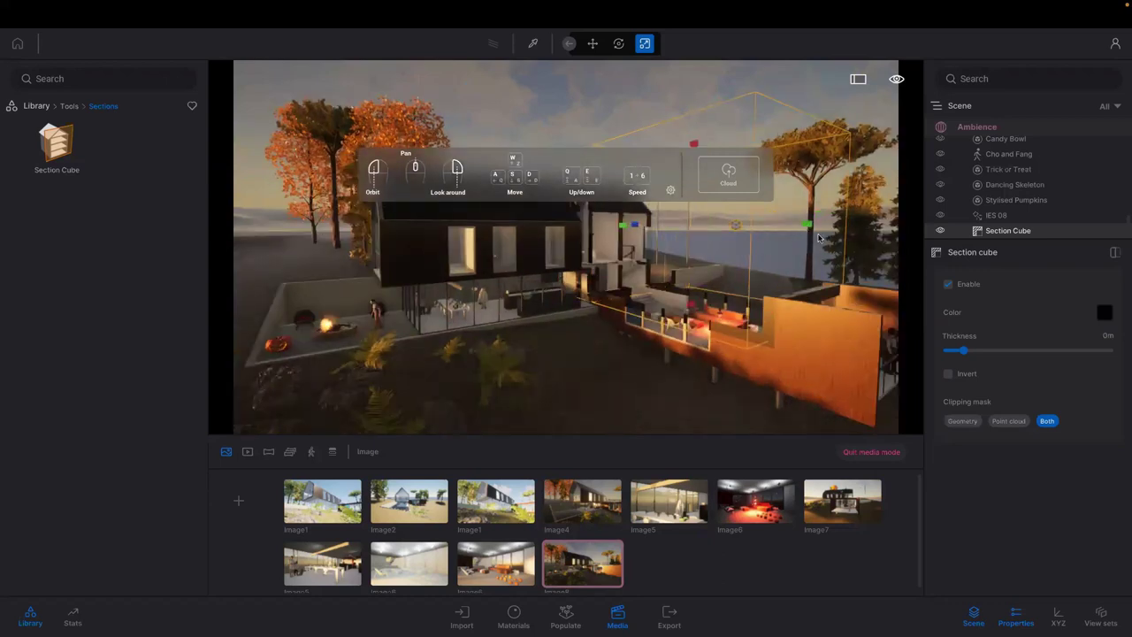
{"action": "left_click_drag", "start_coordinate": [821, 241], "coordinate": [889, 306]}
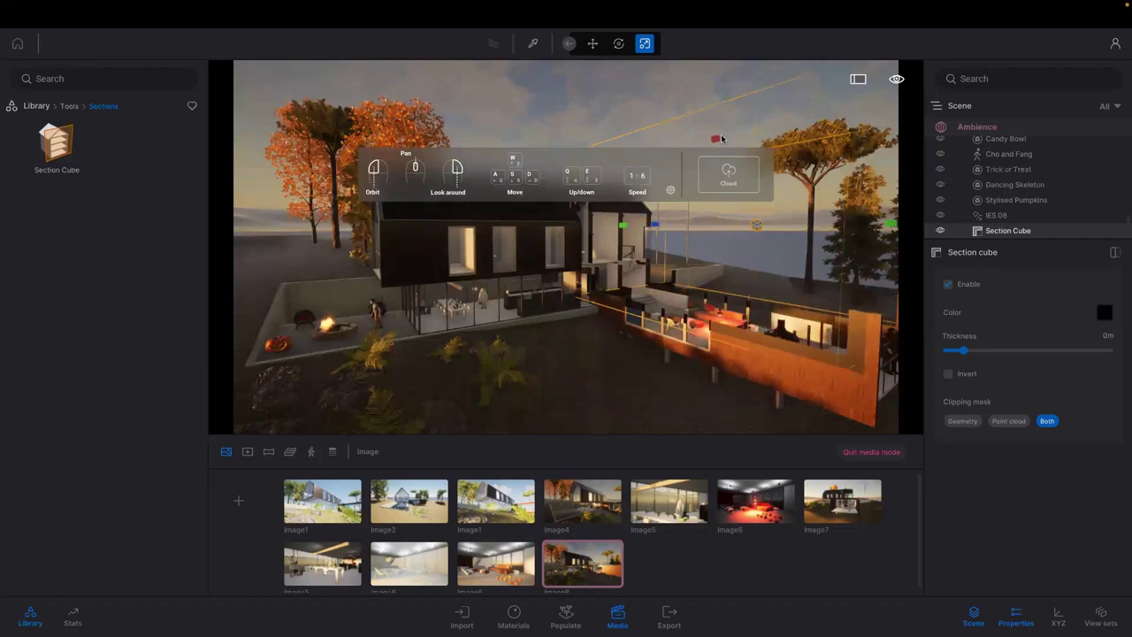
Step: Open the Image8 view and lower the section cube about 0.41 so it cuts deeper into the orange wing
{"action": "left_click", "coordinate": [619, 44]}
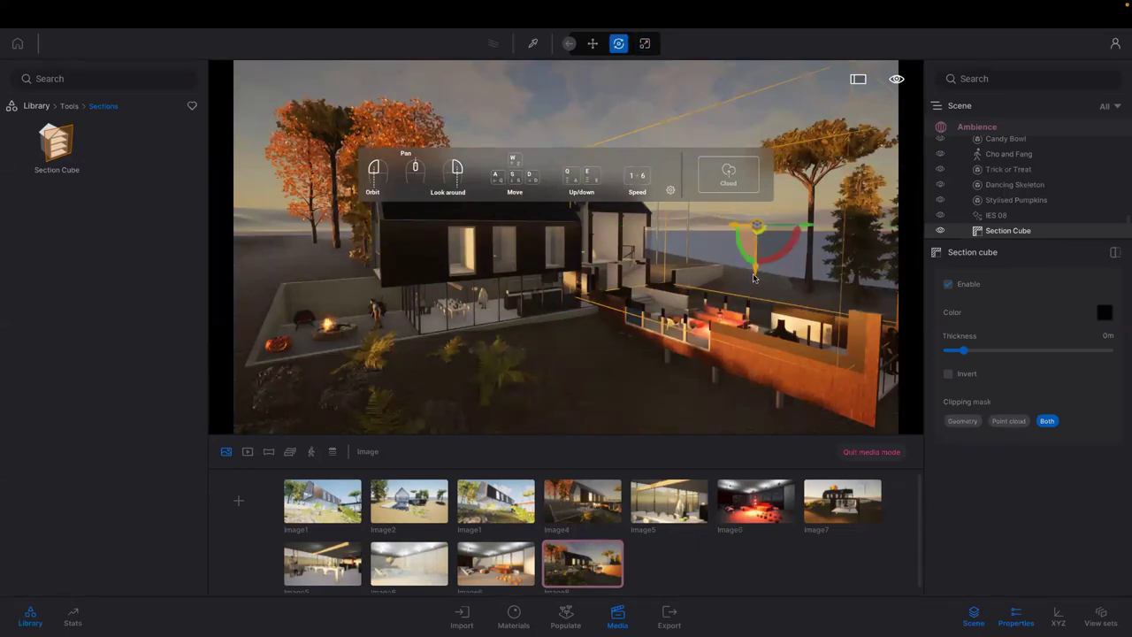
{"action": "left_click_drag", "start_coordinate": [754, 278], "coordinate": [757, 276]}
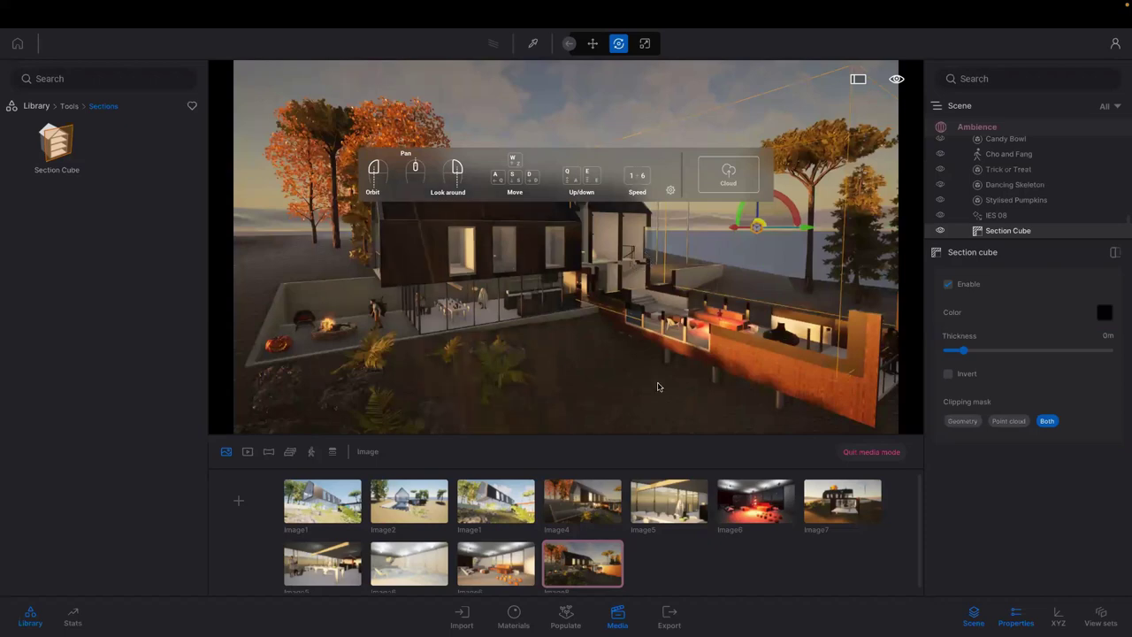
{"action": "left_click", "coordinate": [571, 573]}
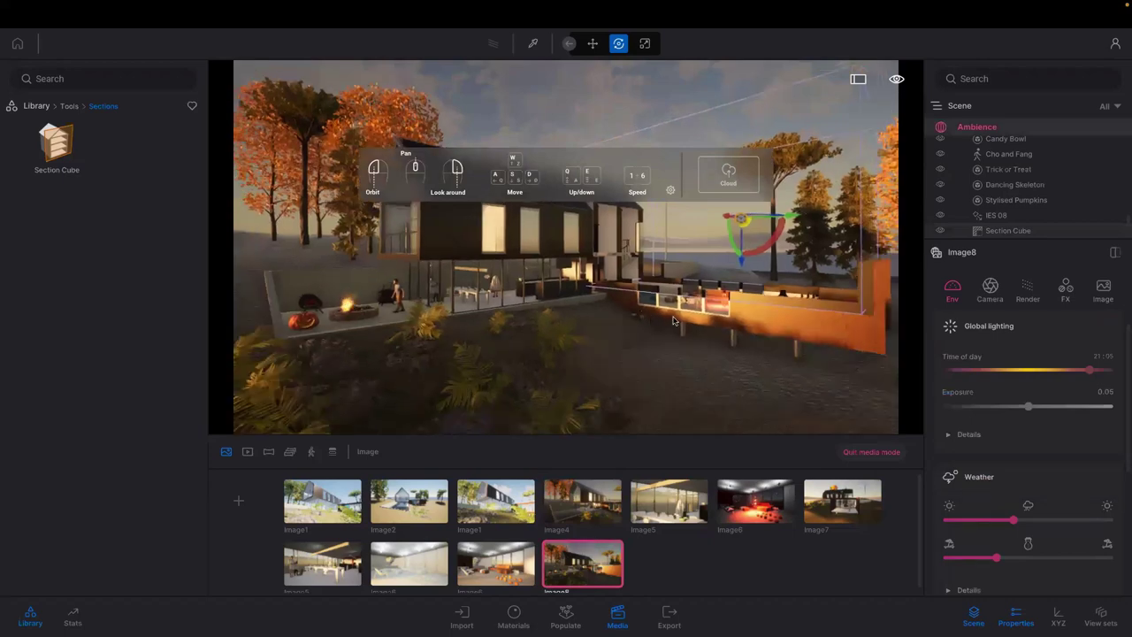
{"action": "key", "text": "Tab"}
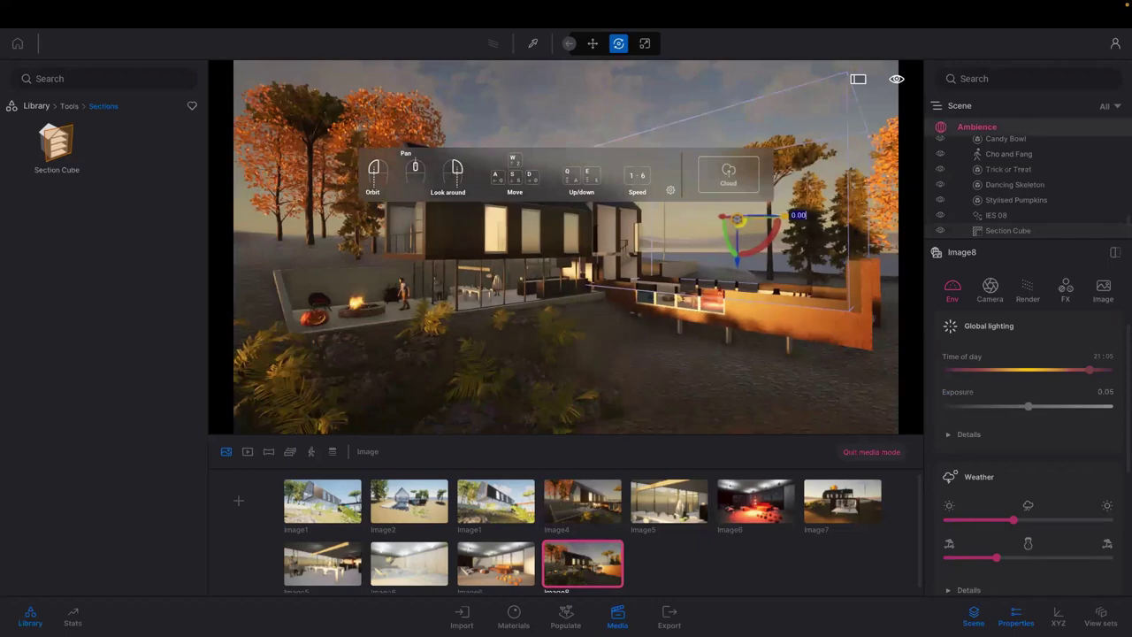
{"action": "key", "text": "Return"}
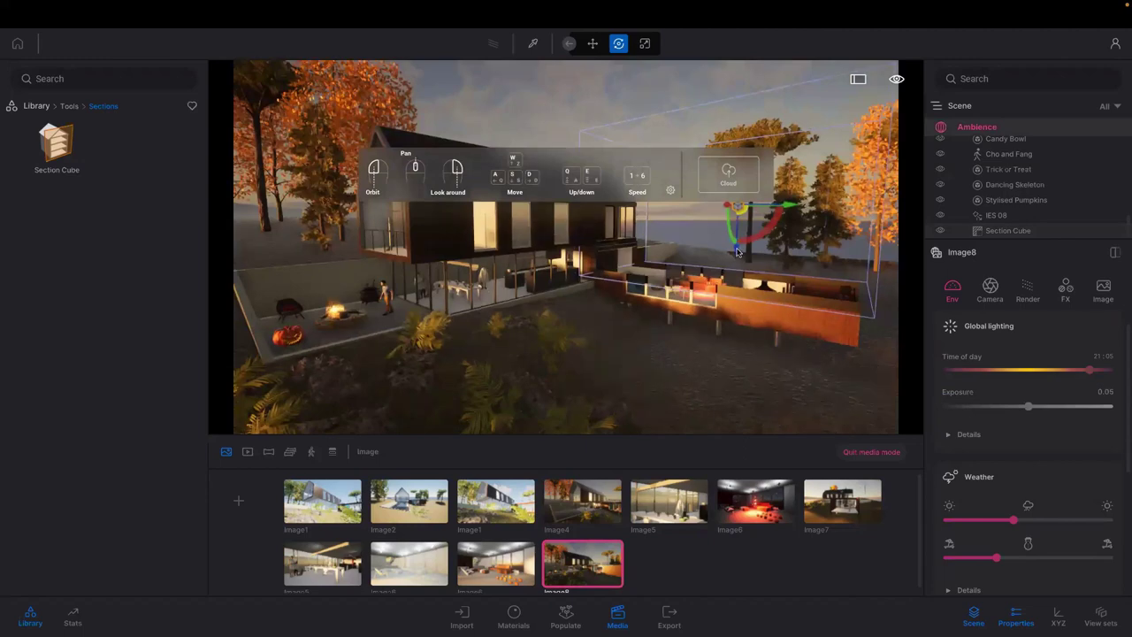
{"action": "left_click", "coordinate": [737, 252]}
{"action": "left_click_drag", "start_coordinate": [733, 254], "coordinate": [733, 260]}
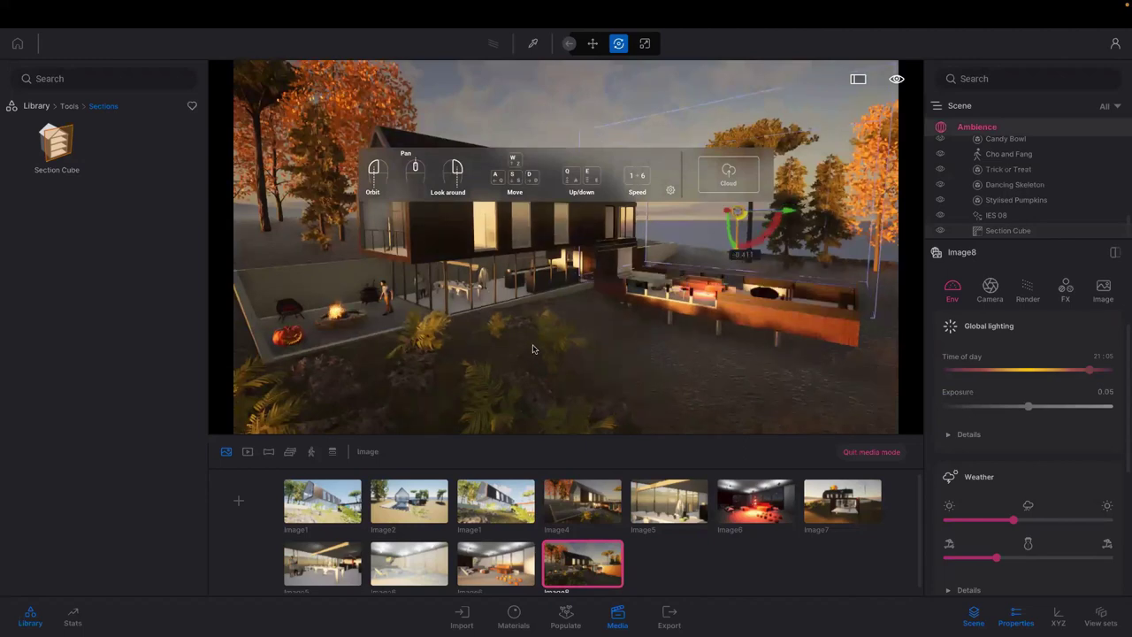
Step: Open the Image4 view and toggle the section cube's visibility, leaving it hidden so the orange wing is whole
{"action": "left_click", "coordinate": [575, 506]}
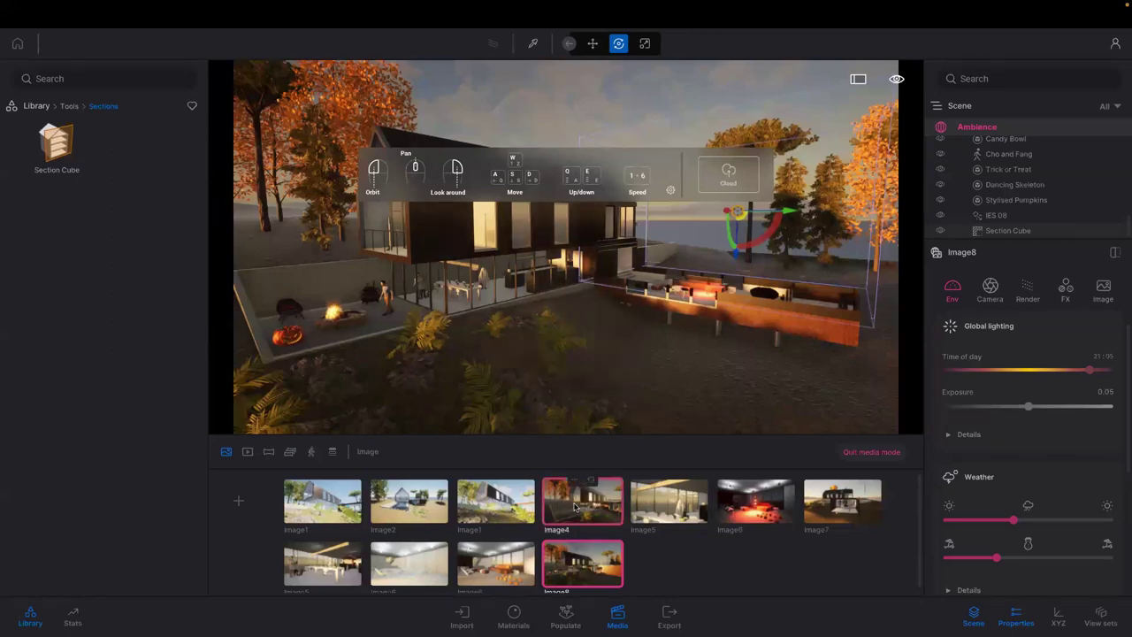
{"action": "left_click", "coordinate": [575, 506]}
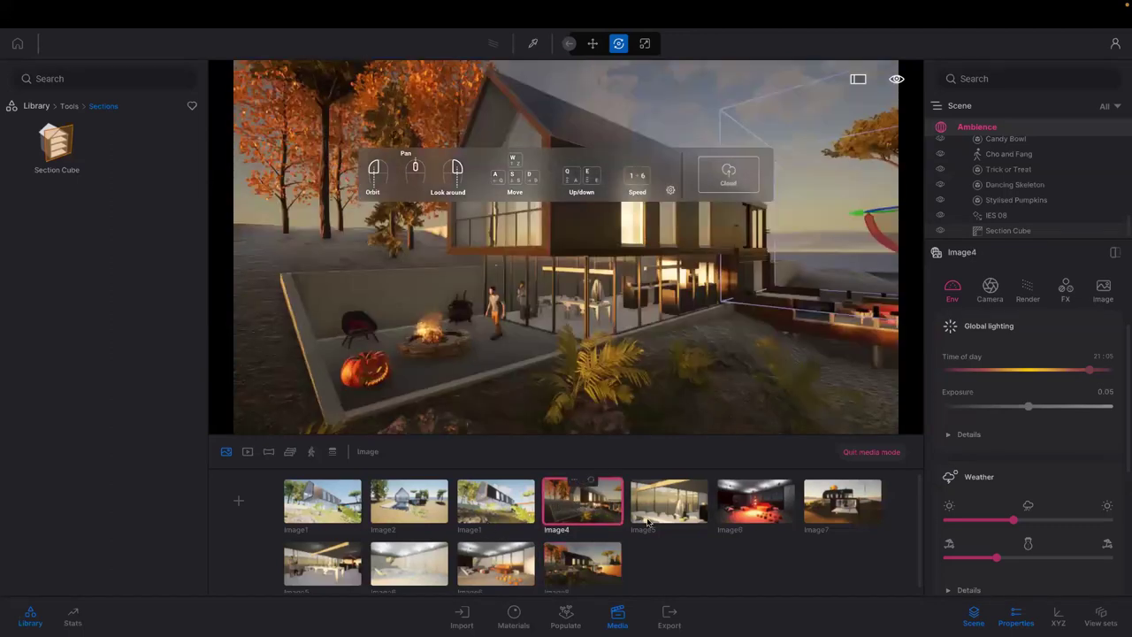
{"action": "mouse_move", "coordinate": [694, 517]}
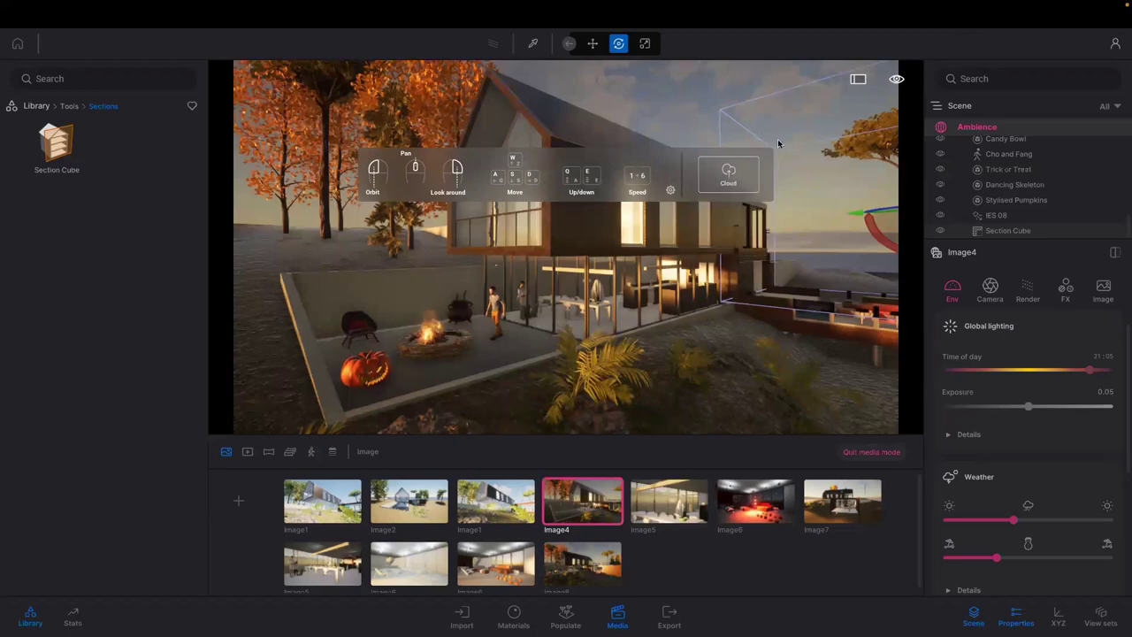
{"action": "left_click", "coordinate": [931, 230]}
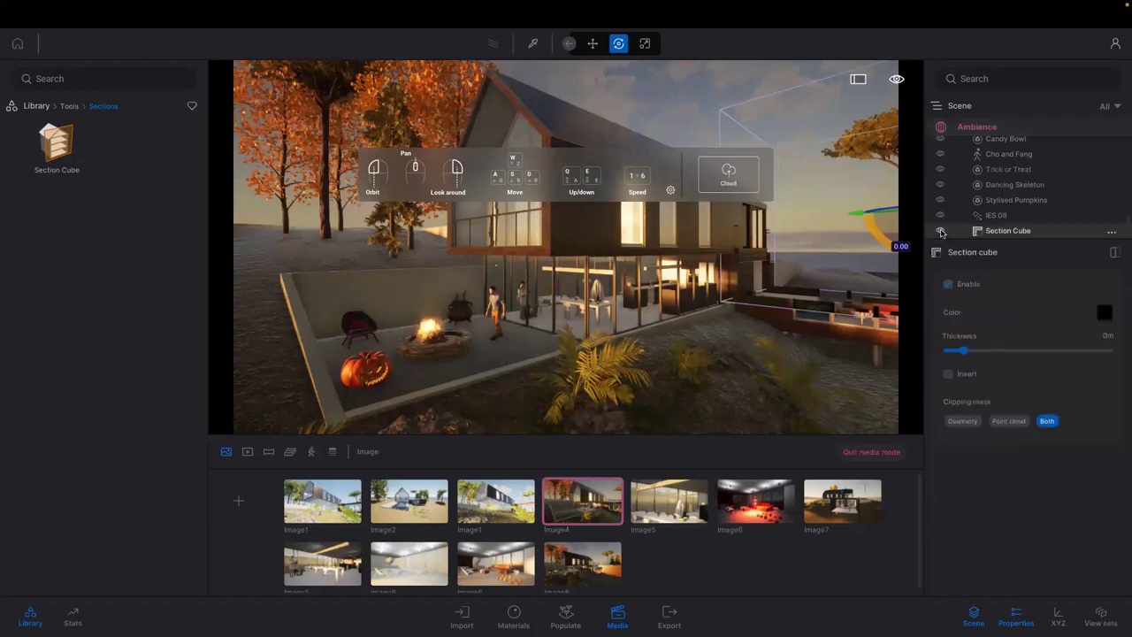
{"action": "left_click", "coordinate": [940, 231]}
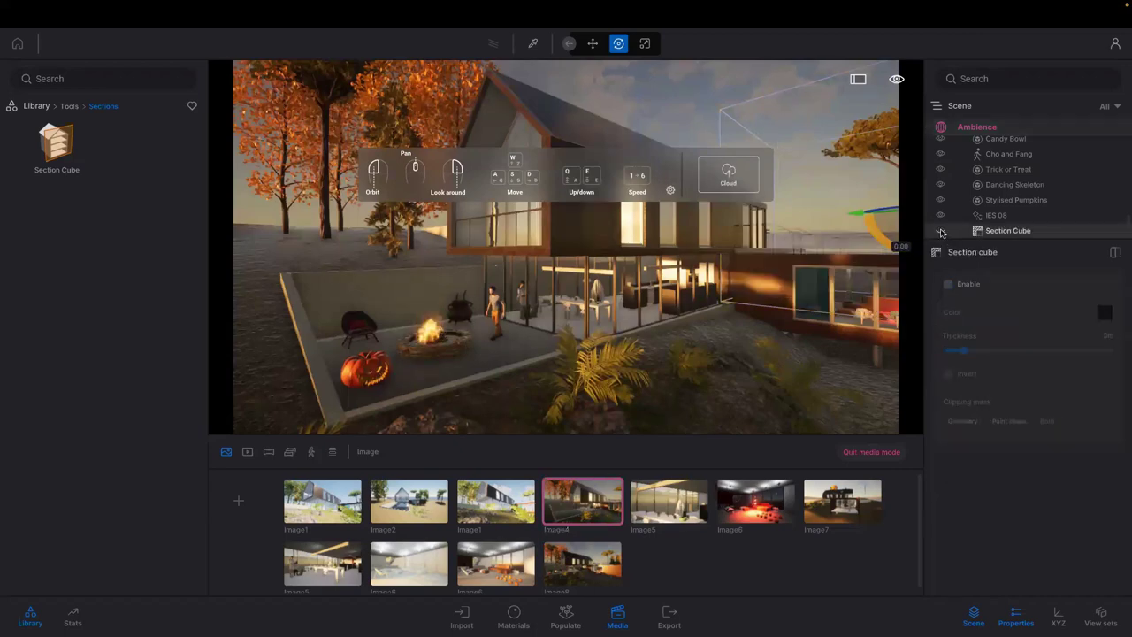
{"action": "left_click", "coordinate": [941, 231]}
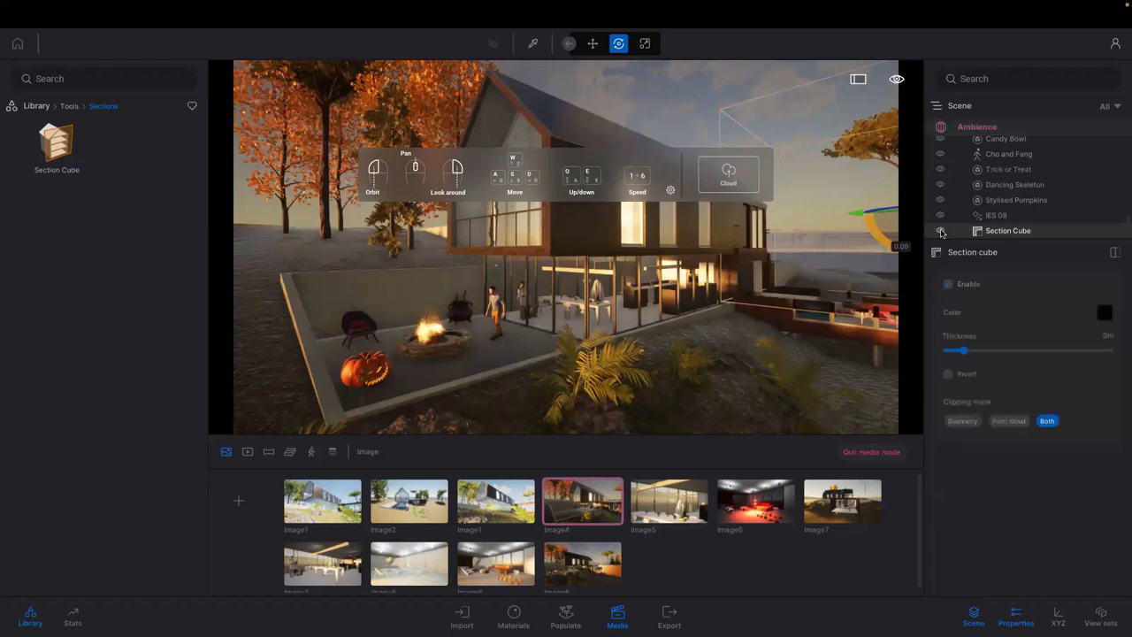
{"action": "left_click", "coordinate": [940, 231]}
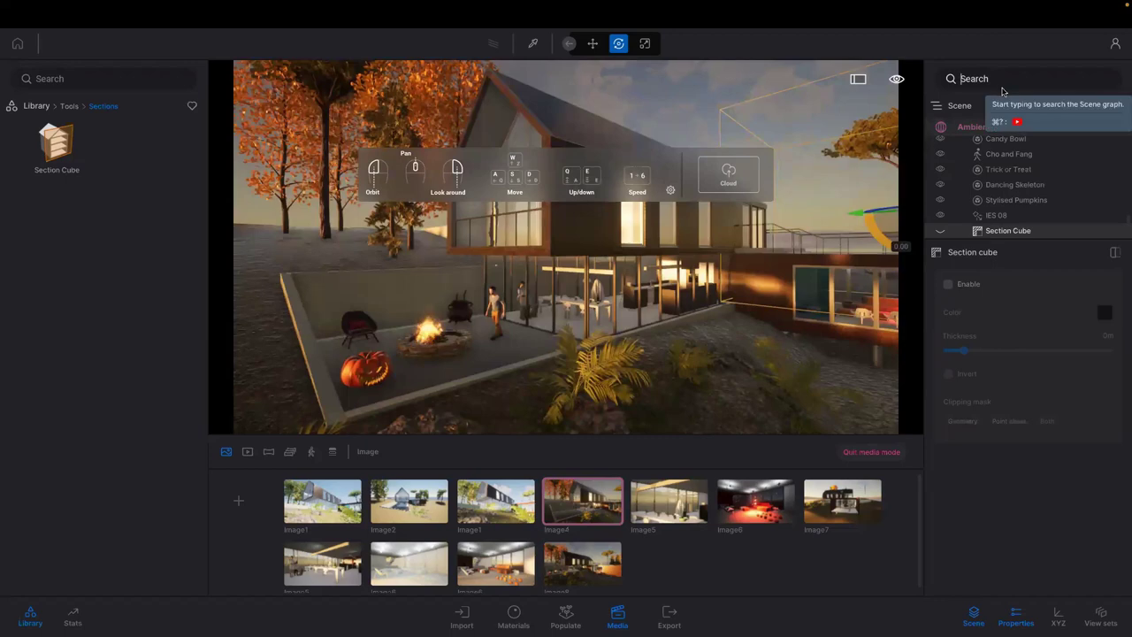
Step: Search the scene graph for "sec" to locate the Section Cube, clear the search, and keep the cube hidden
{"action": "type", "text": "sec"}
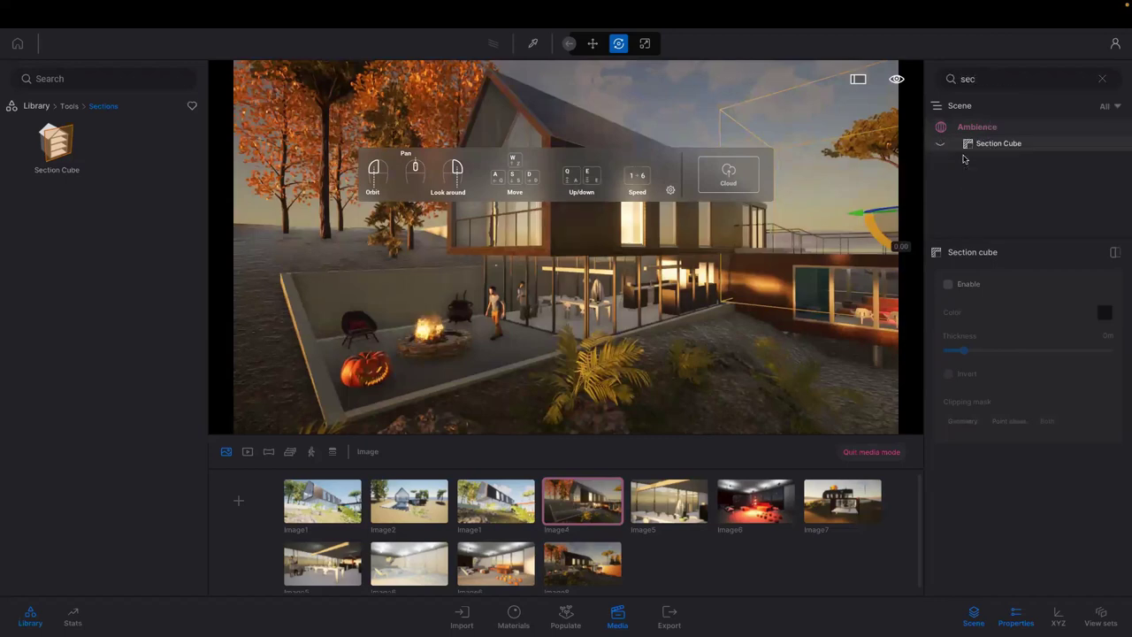
{"action": "key", "text": "BackSpace"}
{"action": "key", "text": "BackSpace"}
{"action": "key", "text": "BackSpace"}
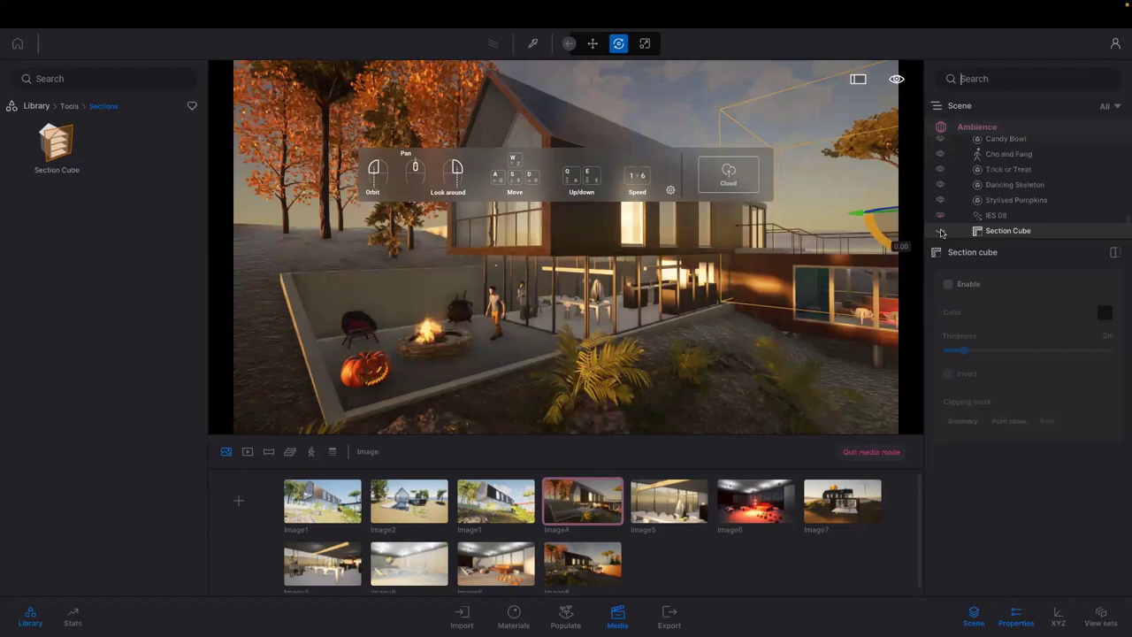
{"action": "left_click", "coordinate": [940, 231]}
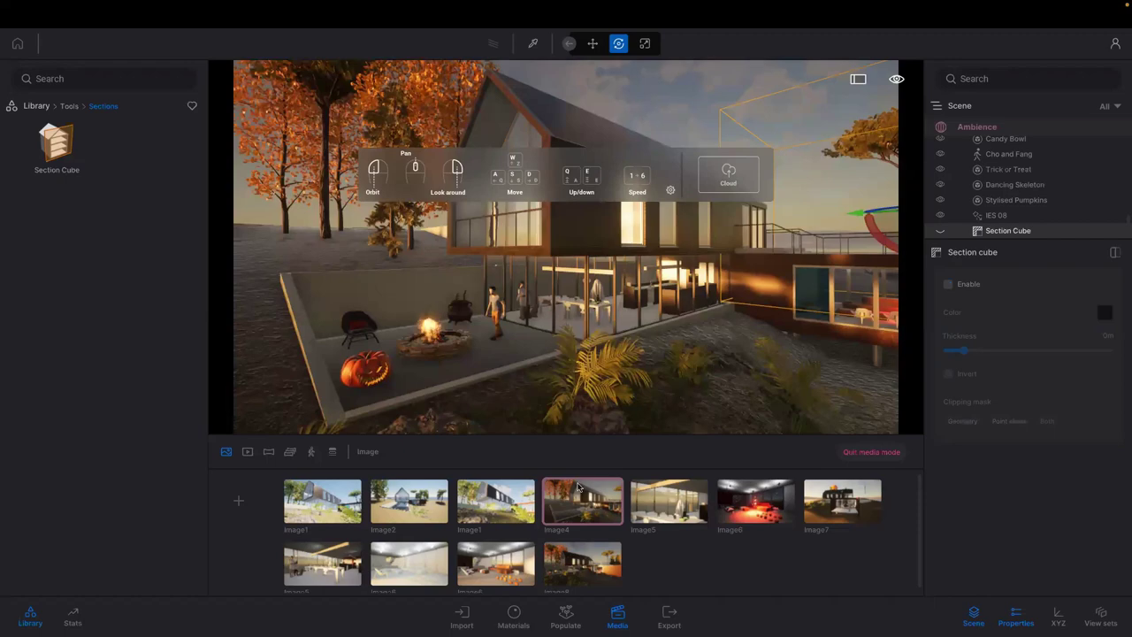
{"action": "mouse_move", "coordinate": [559, 508]}
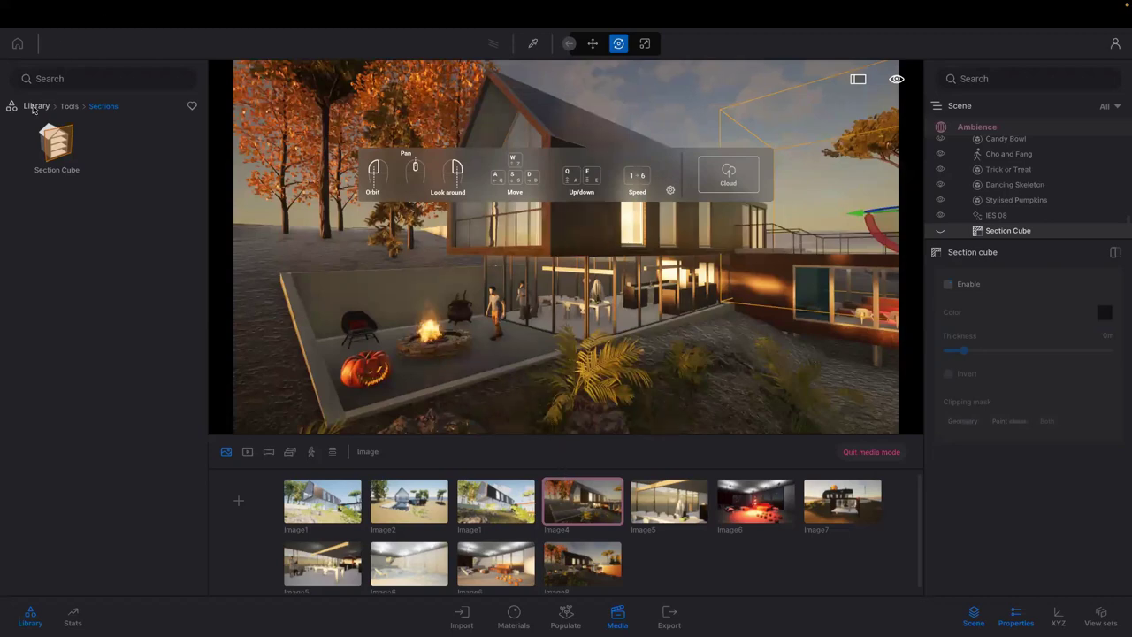
Step: Place the animated man in the light-blue sweater from the library's characters on the terrace, between the fire pit and the glass facade
{"action": "left_click", "coordinate": [35, 106]}
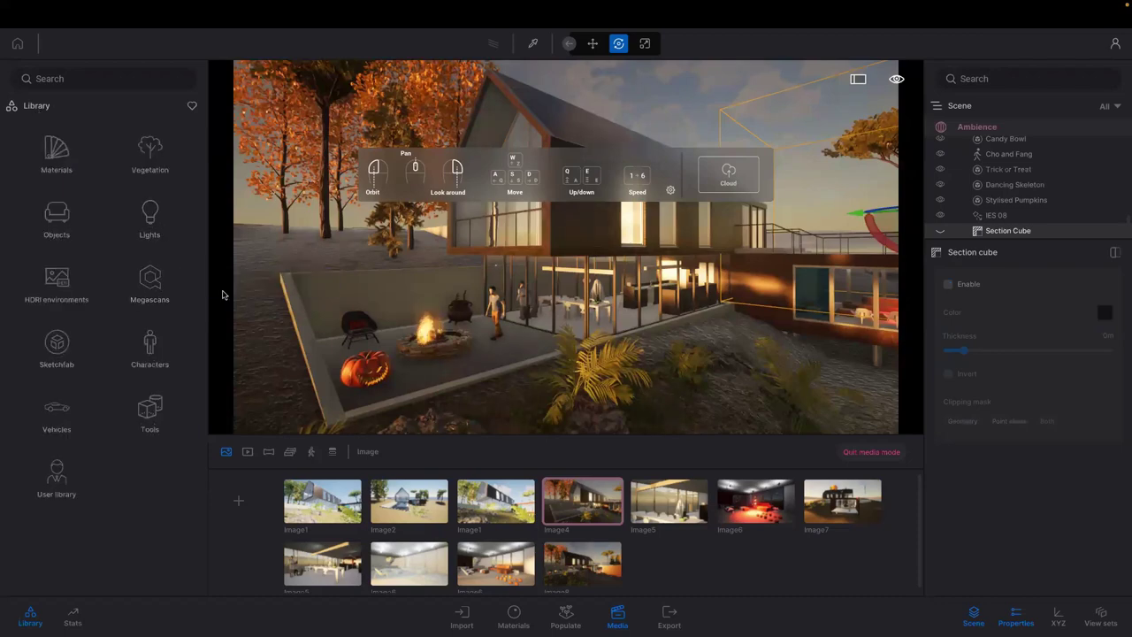
{"action": "left_click", "coordinate": [144, 341]}
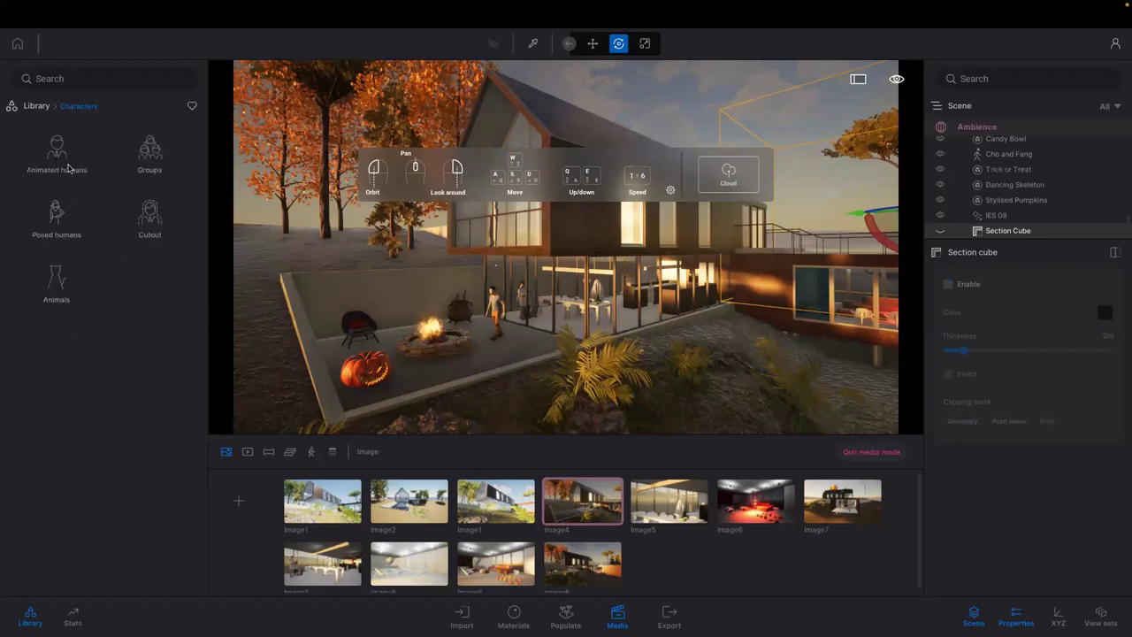
{"action": "left_click", "coordinate": [68, 168]}
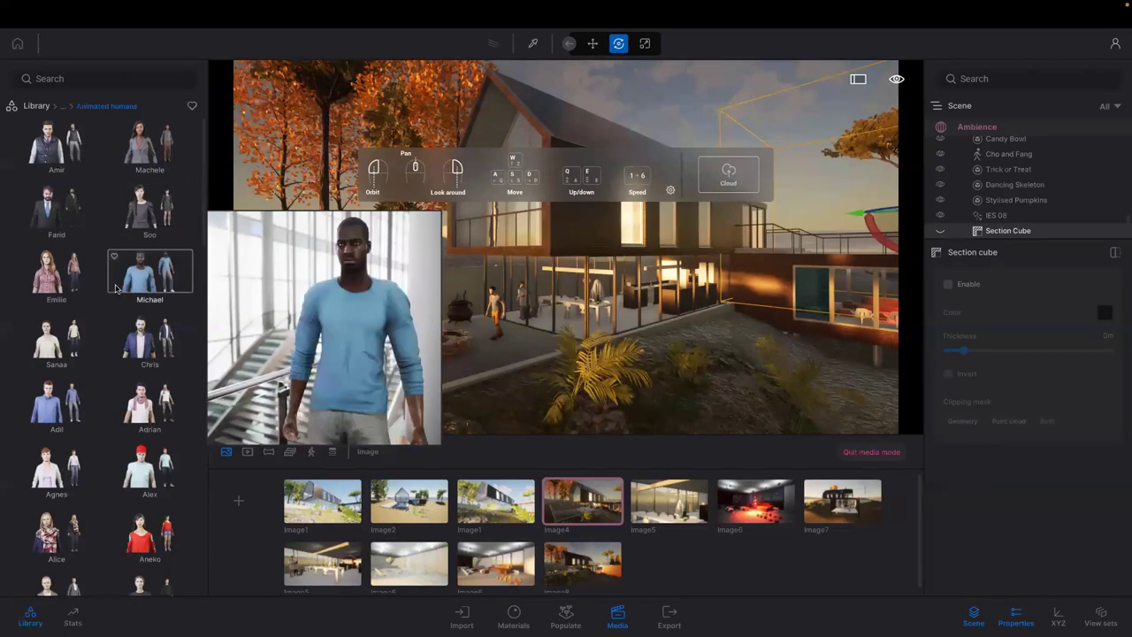
{"action": "scroll", "coordinate": [115, 287], "scroll_direction": "down", "scroll_amount": 1}
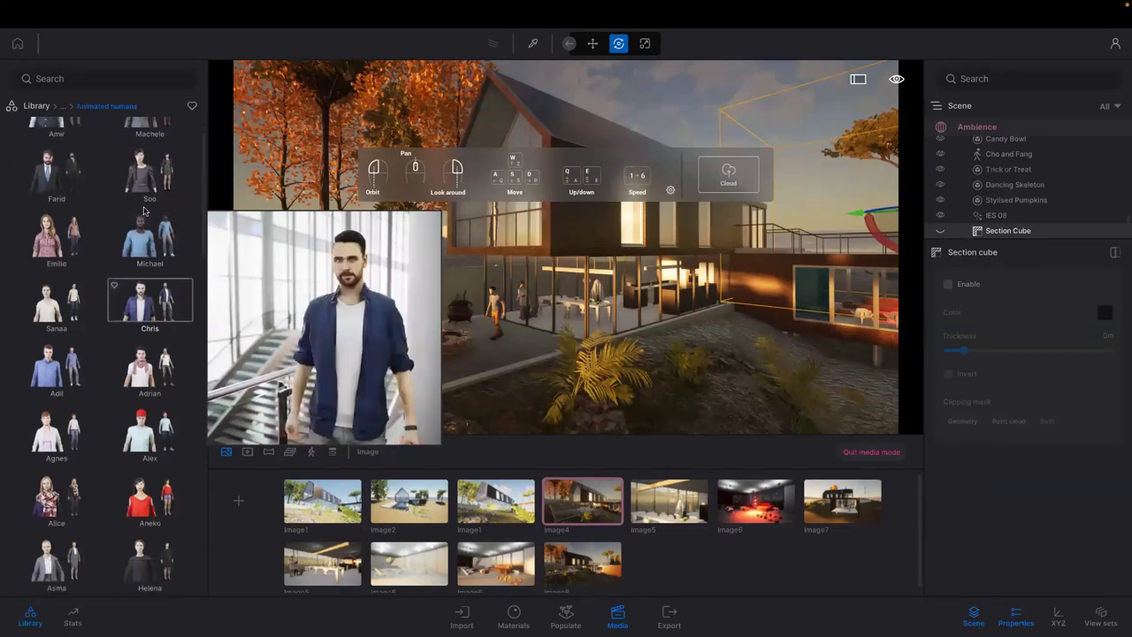
{"action": "scroll", "coordinate": [146, 211], "scroll_direction": "up", "scroll_amount": 1}
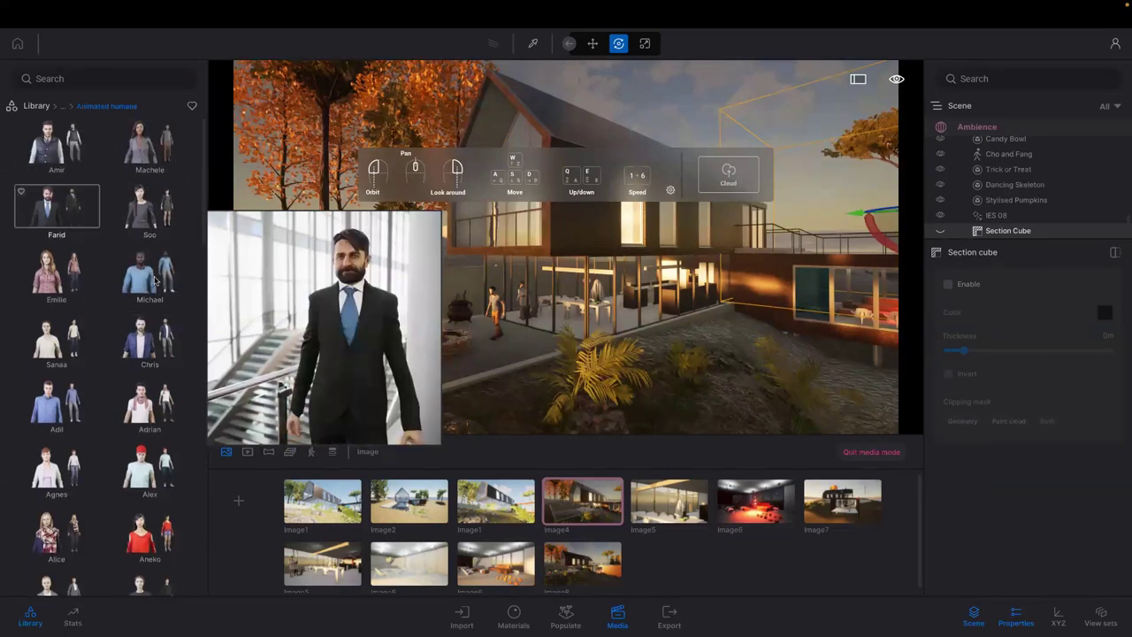
{"action": "left_click", "coordinate": [510, 347]}
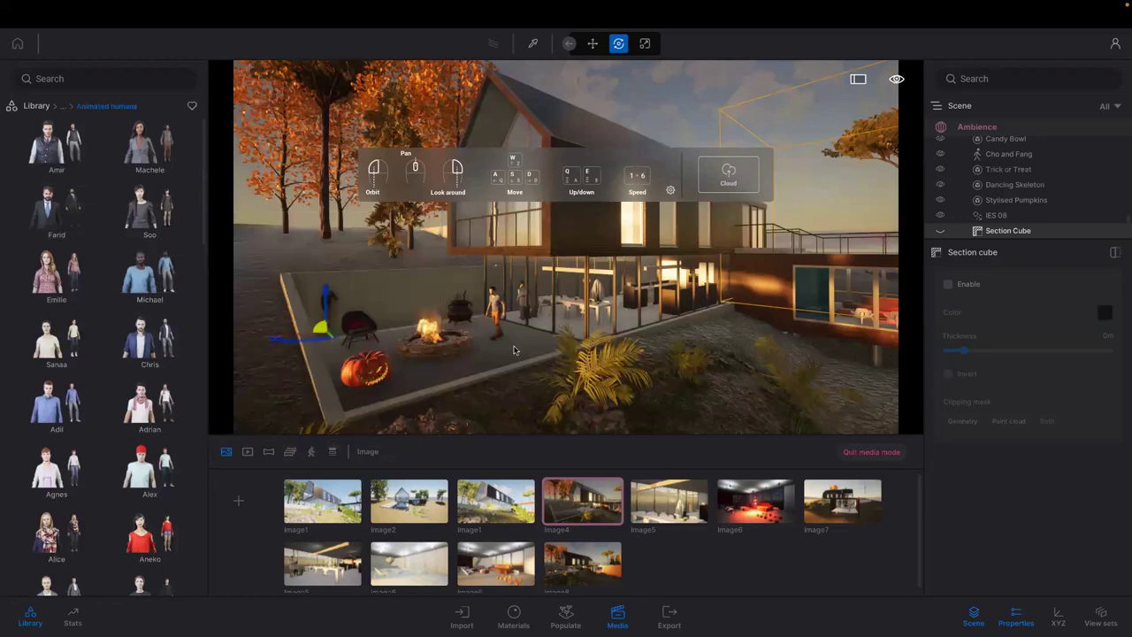
{"action": "left_click_drag", "start_coordinate": [522, 351], "coordinate": [522, 351]}
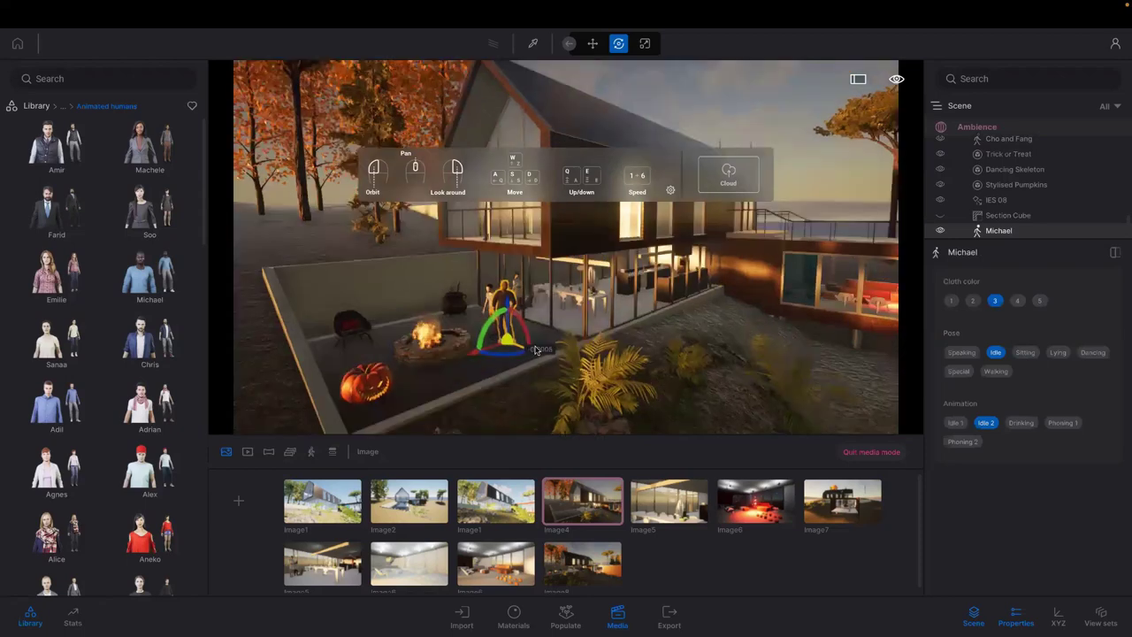
{"action": "left_click", "coordinate": [535, 352]}
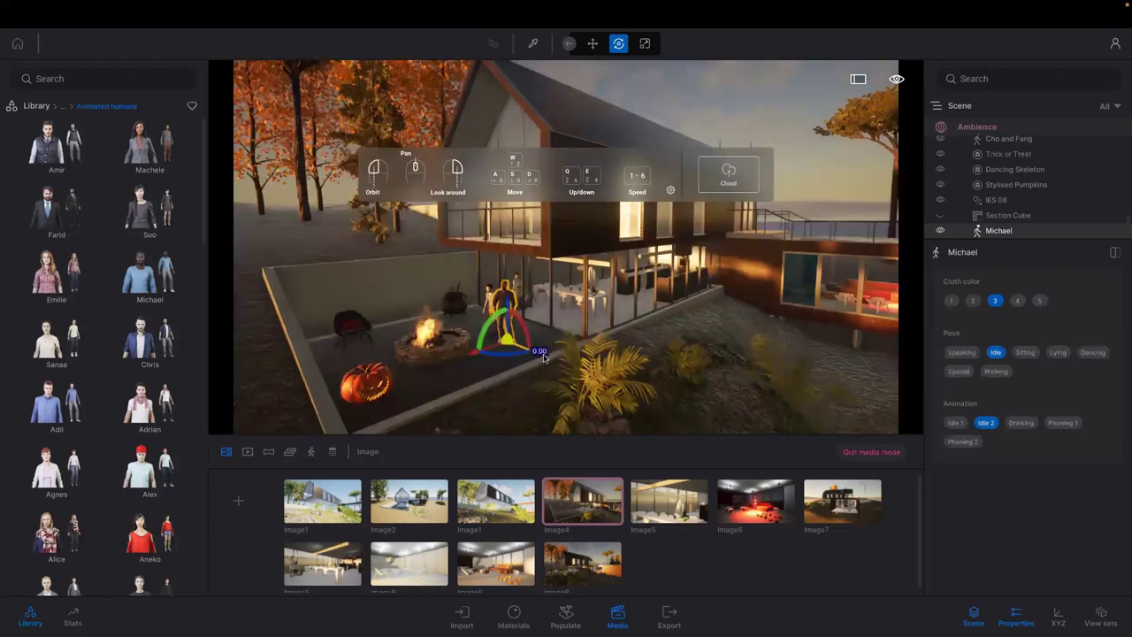
{"action": "key", "text": "ctrl+z"}
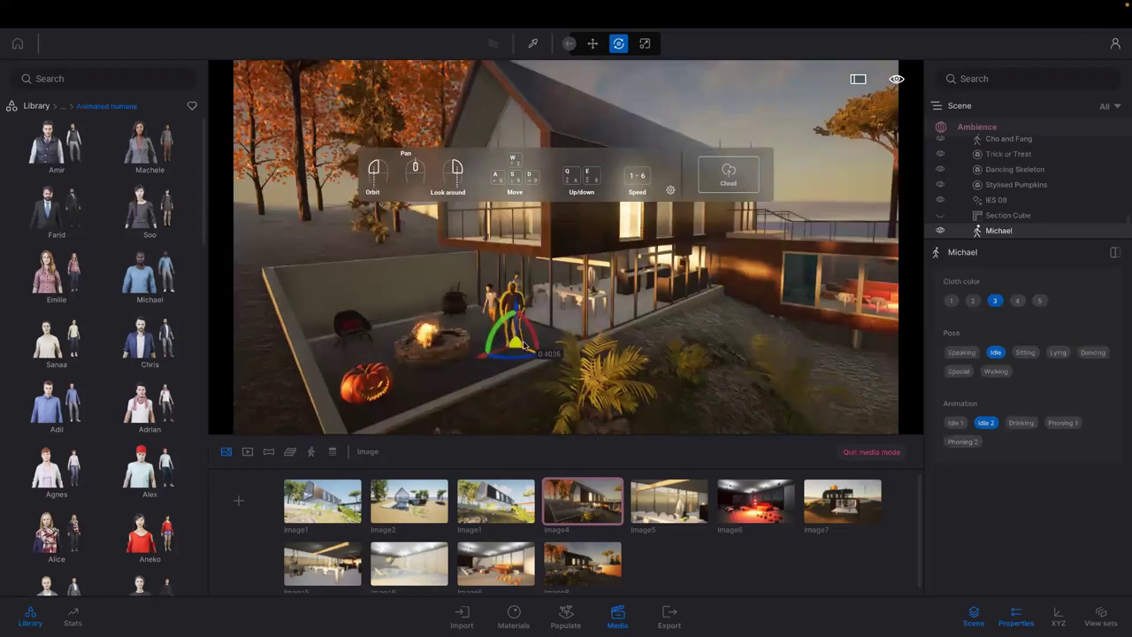
Step: Move the existing terrace character behind the fire pit, near the chair, and reselect the newly placed man
{"action": "left_click", "coordinate": [488, 303]}
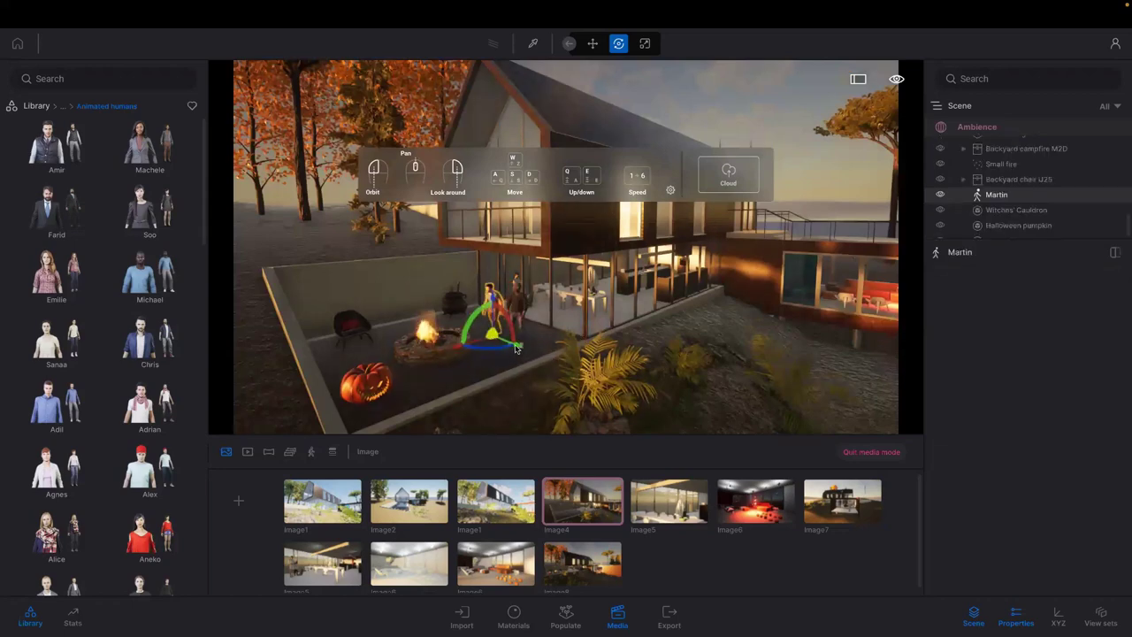
{"action": "left_click_drag", "start_coordinate": [509, 345], "coordinate": [549, 337]}
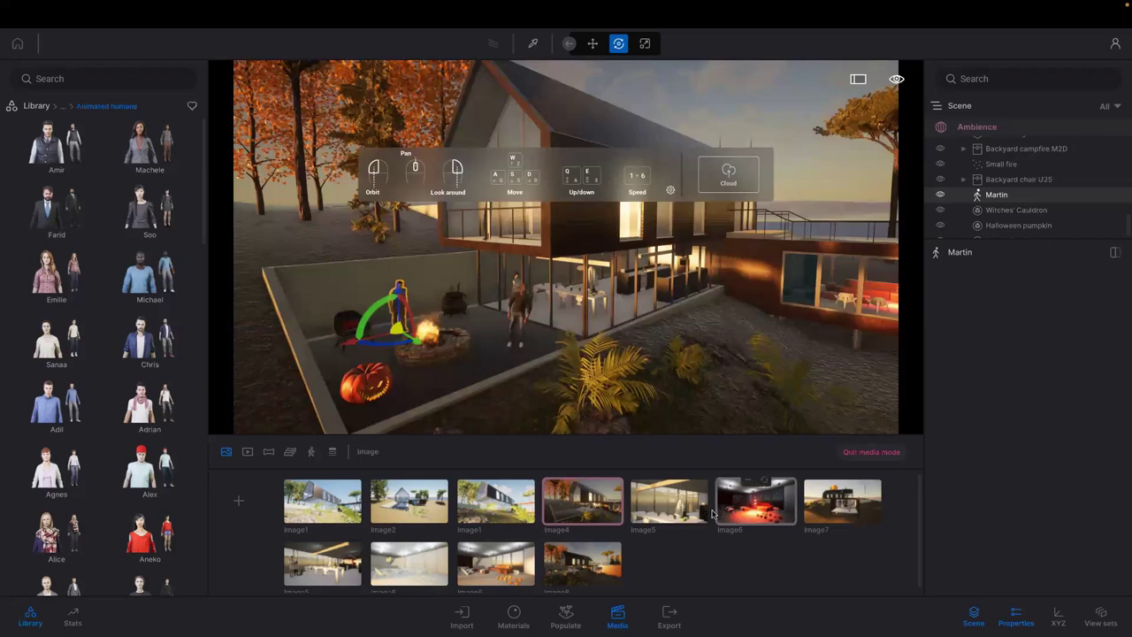
{"action": "left_click", "coordinate": [516, 311]}
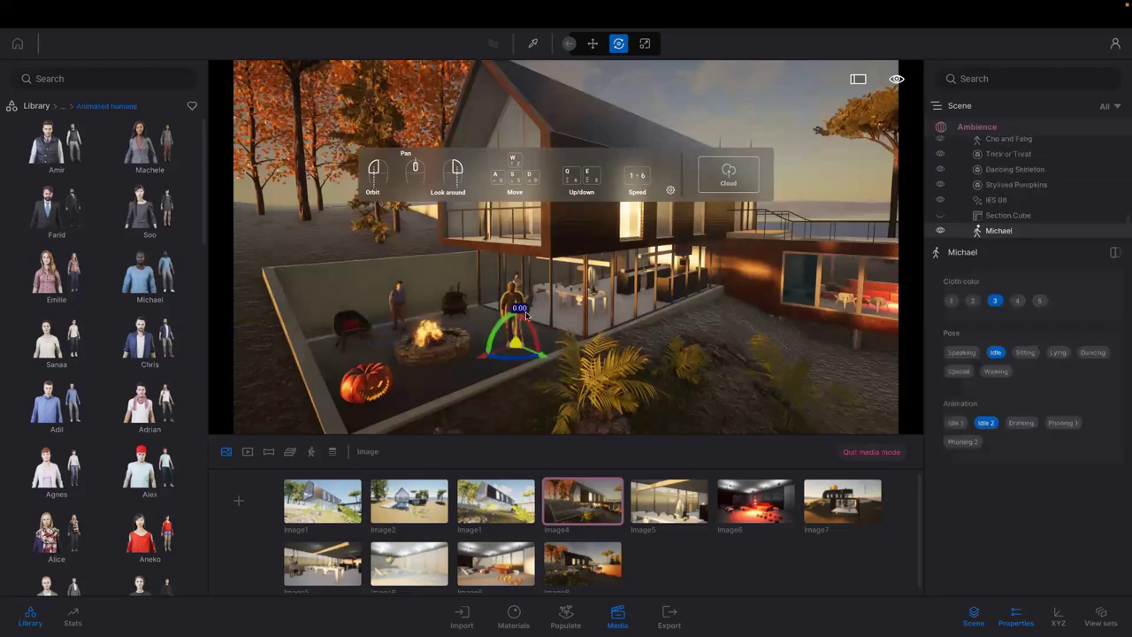
Step: Set the new terrace man's cloth color to 5, try the Dancing and Sitting poses, and return him to Idle
{"action": "left_click", "coordinate": [973, 301]}
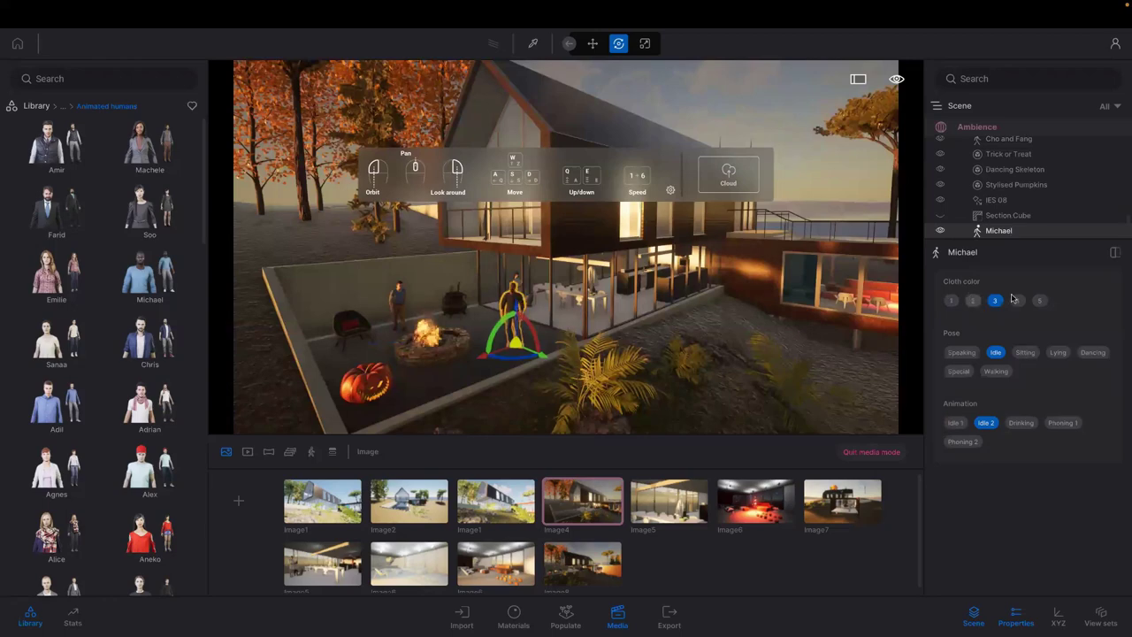
{"action": "left_click", "coordinate": [1017, 301]}
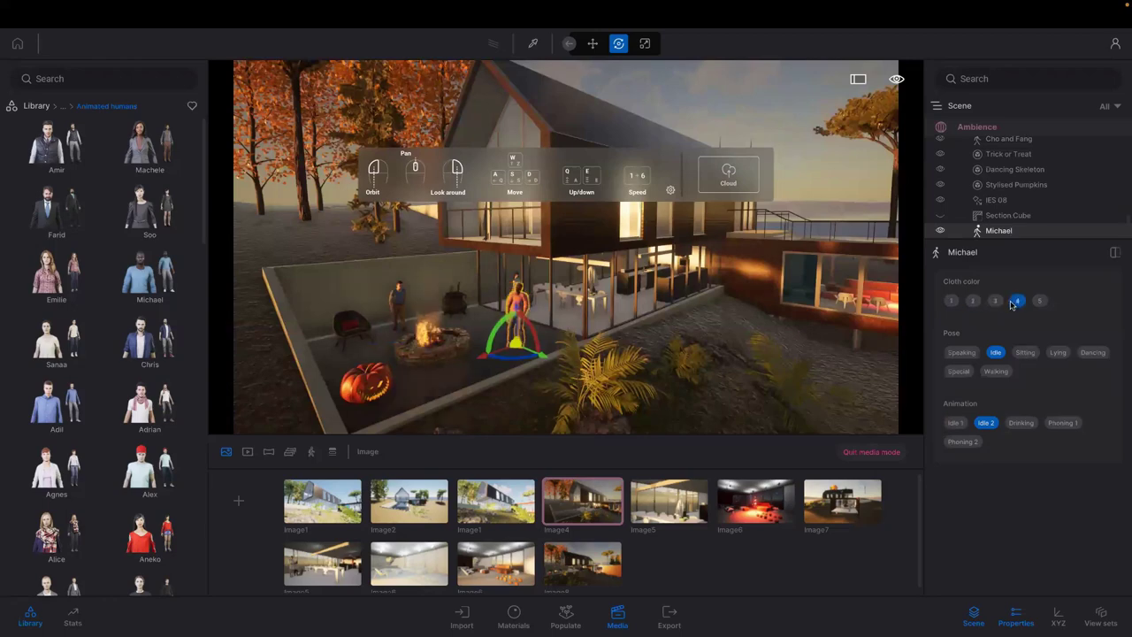
{"action": "left_click", "coordinate": [1039, 301]}
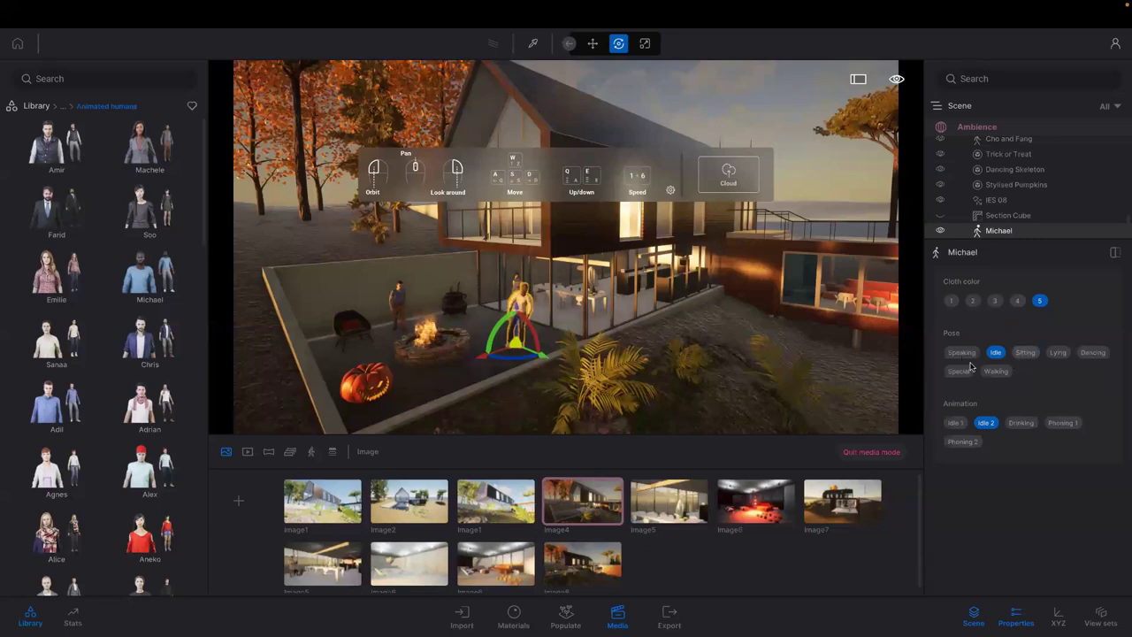
{"action": "left_click", "coordinate": [1095, 356]}
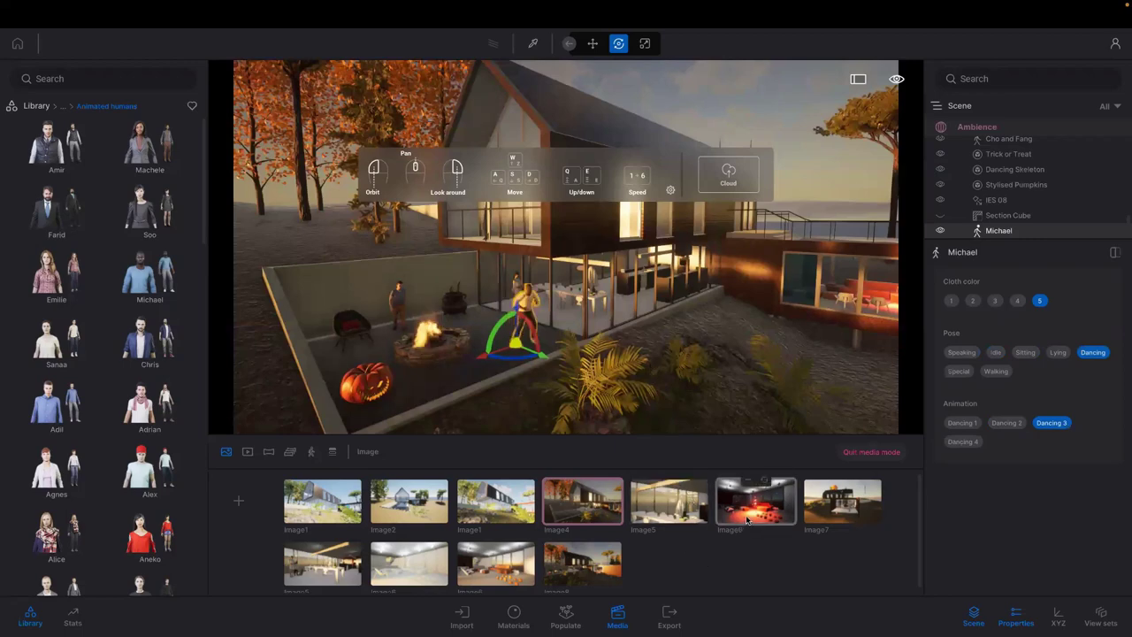
{"action": "left_click", "coordinate": [1025, 353]}
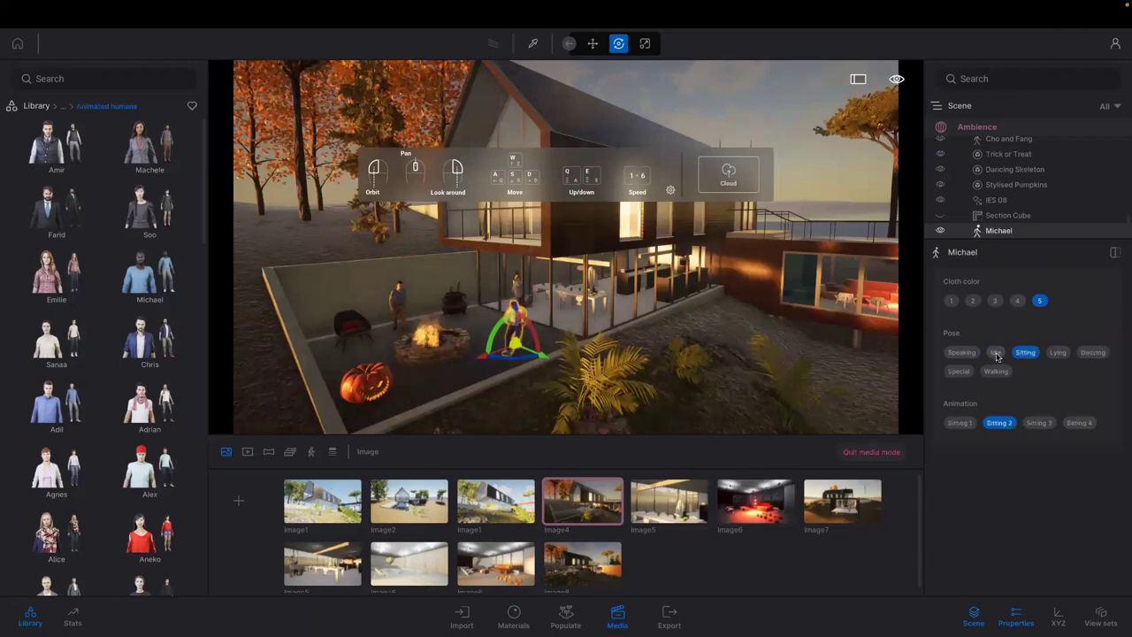
{"action": "left_click", "coordinate": [998, 354]}
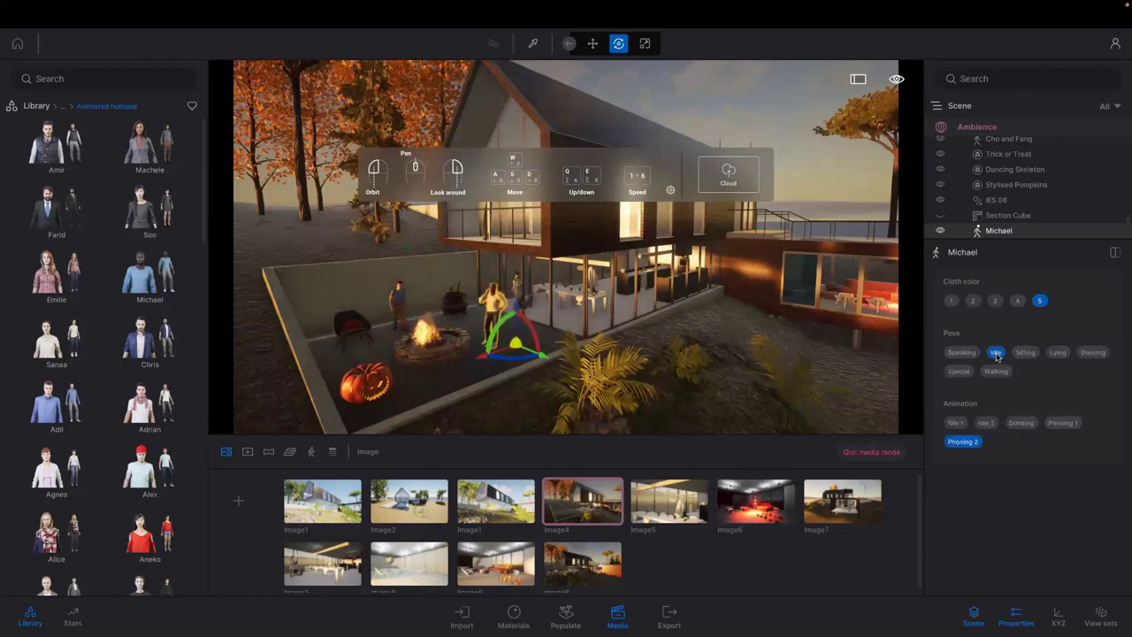
Step: Place the animated man in the dark blazer between the lounge chair and skeleton in Image6, and hide the section cube
{"action": "left_click", "coordinate": [759, 518]}
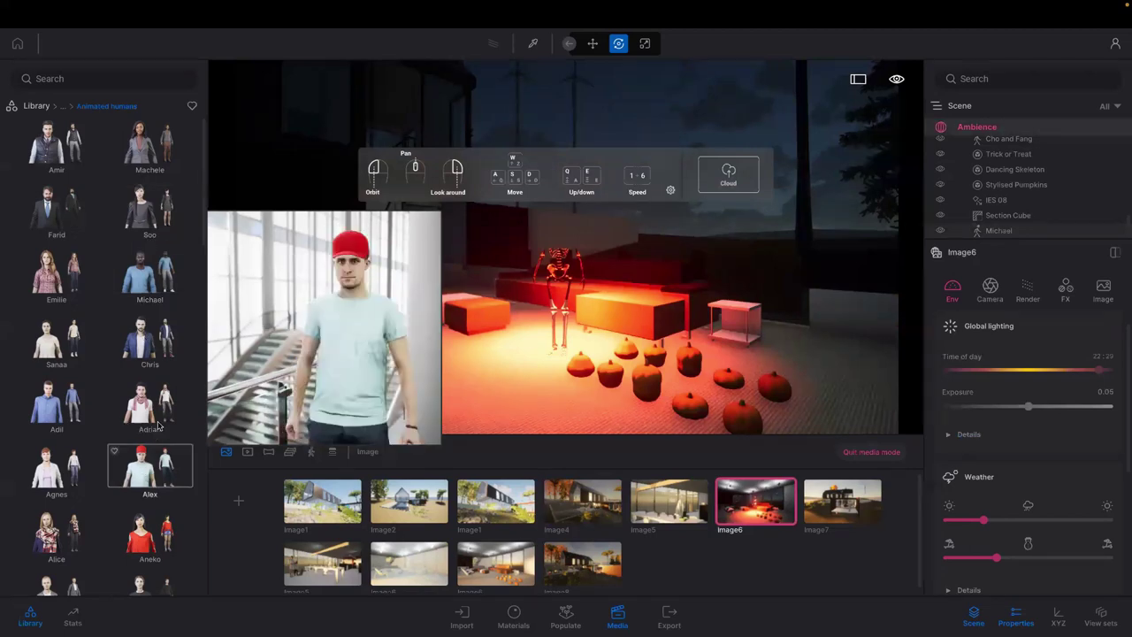
{"action": "left_click_drag", "start_coordinate": [150, 355], "coordinate": [438, 390]}
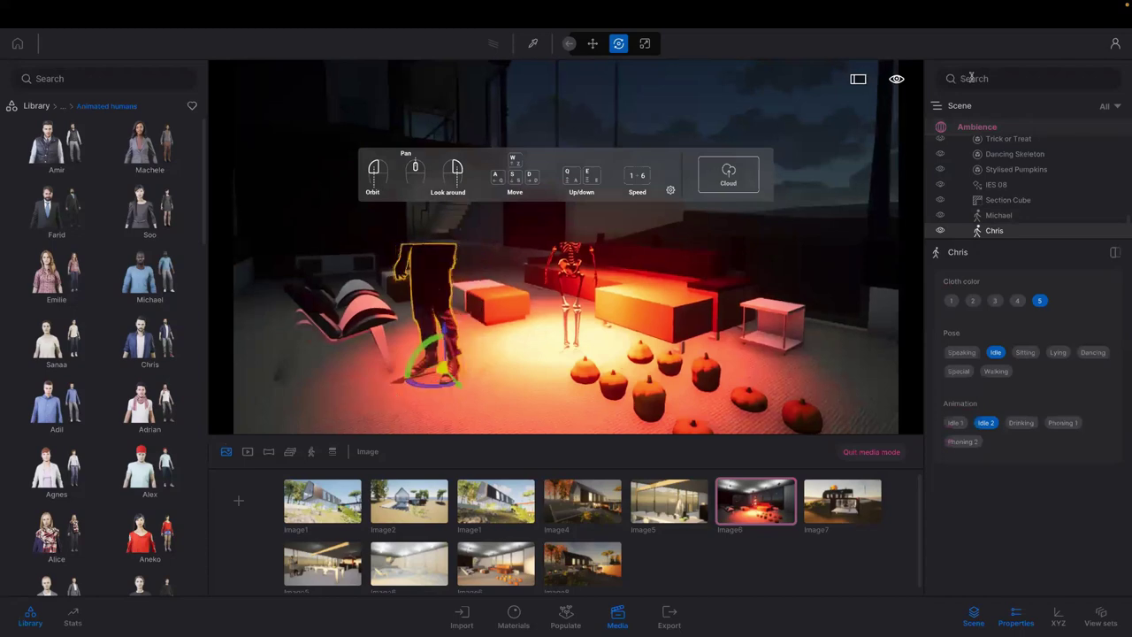
{"action": "type", "text": "sec"}
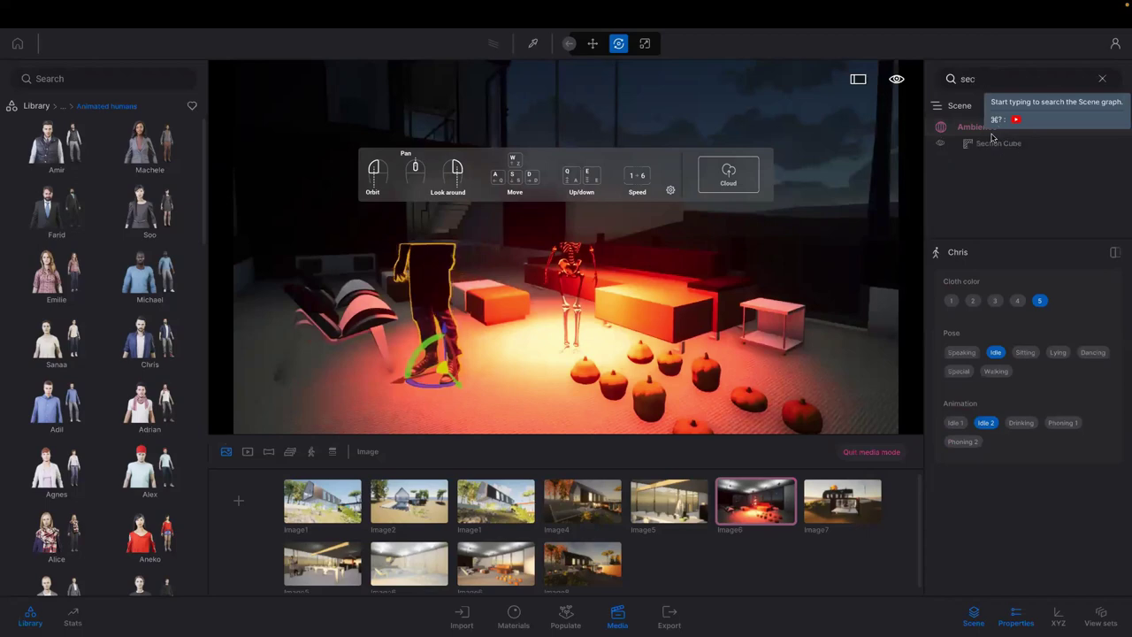
{"action": "left_click", "coordinate": [941, 144]}
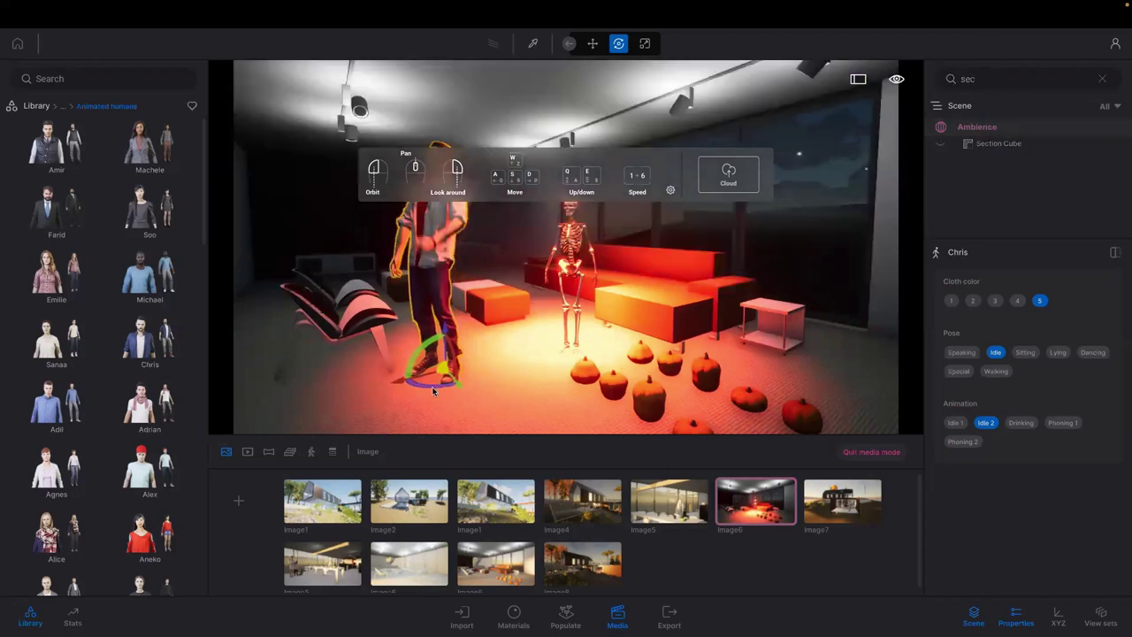
Step: Turn the newly placed man toward the camera, scale him down beside the skeleton, and give him the Dancing pose
{"action": "left_click_drag", "start_coordinate": [445, 384], "coordinate": [1048, 347]}
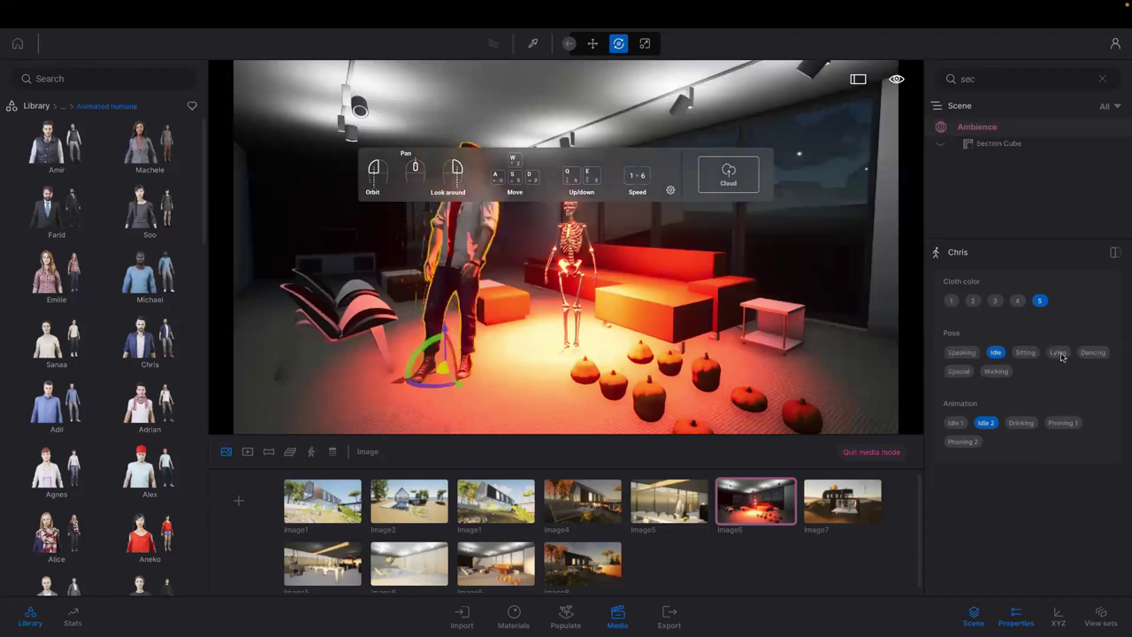
{"action": "left_click", "coordinate": [645, 44]}
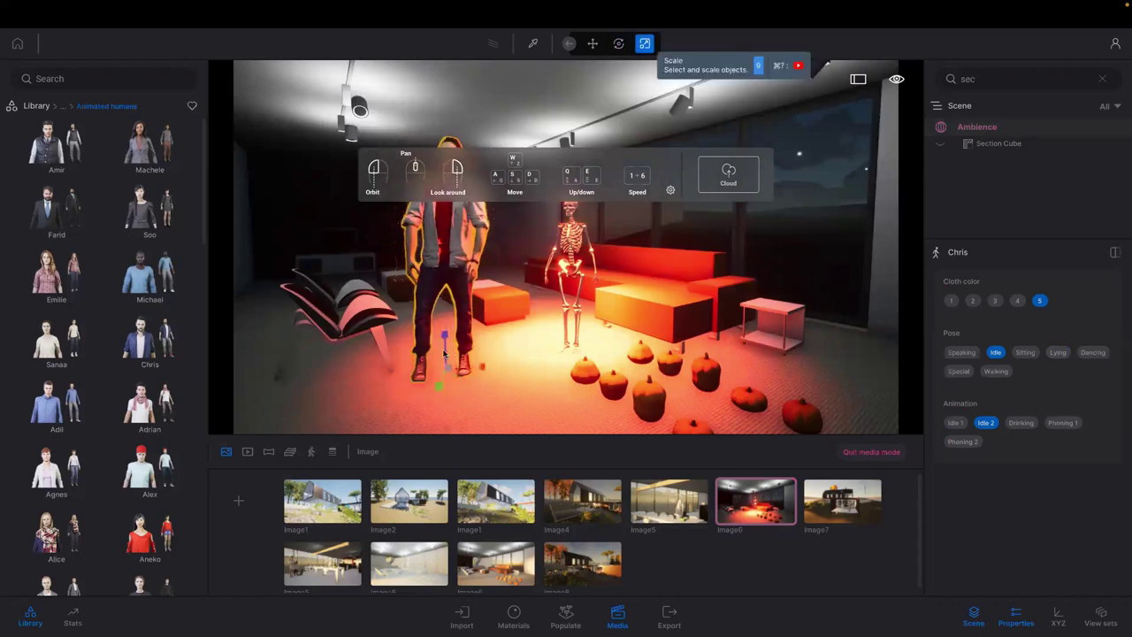
{"action": "left_click_drag", "start_coordinate": [449, 382], "coordinate": [505, 392]}
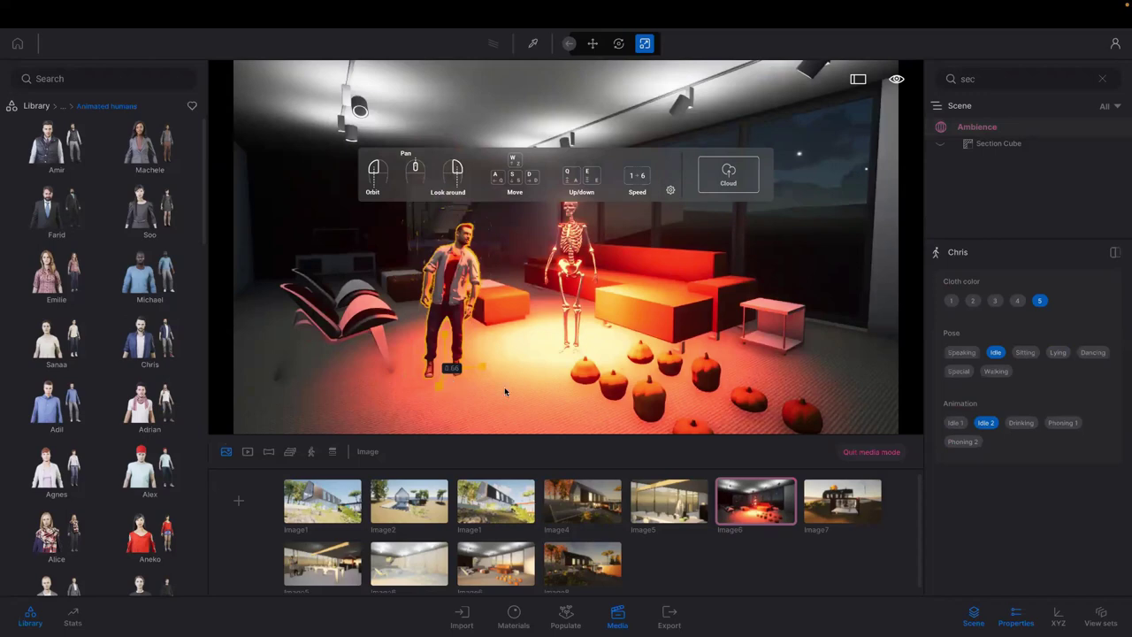
{"action": "left_click", "coordinate": [1101, 354]}
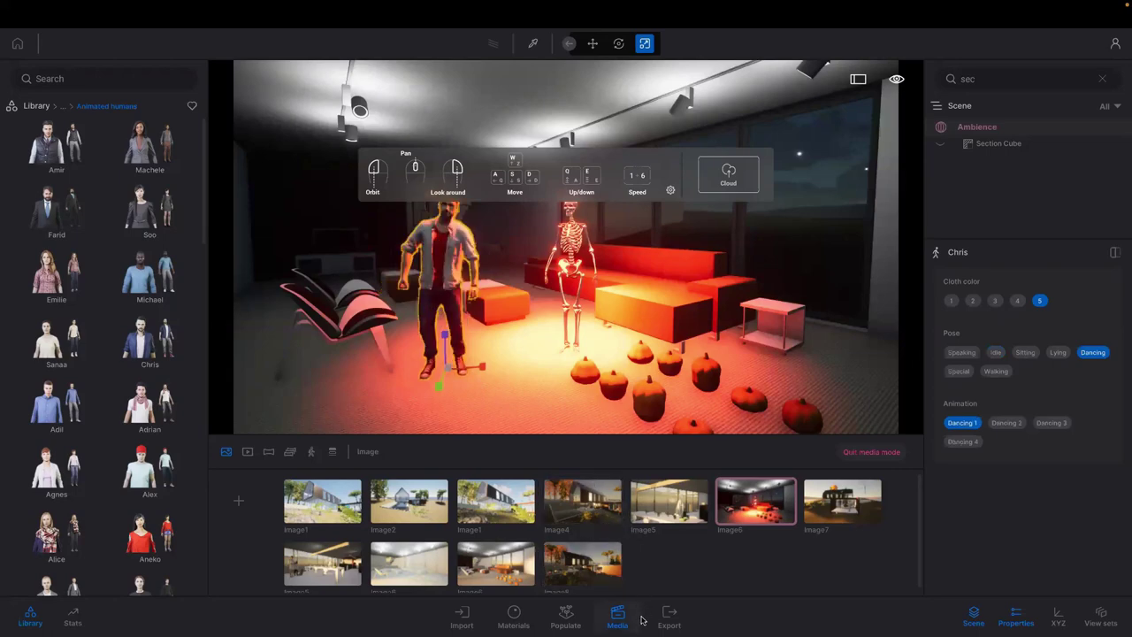
Step: Create a new video starting from the Image4 exterior view as its first keyframe
{"action": "left_click", "coordinate": [575, 510]}
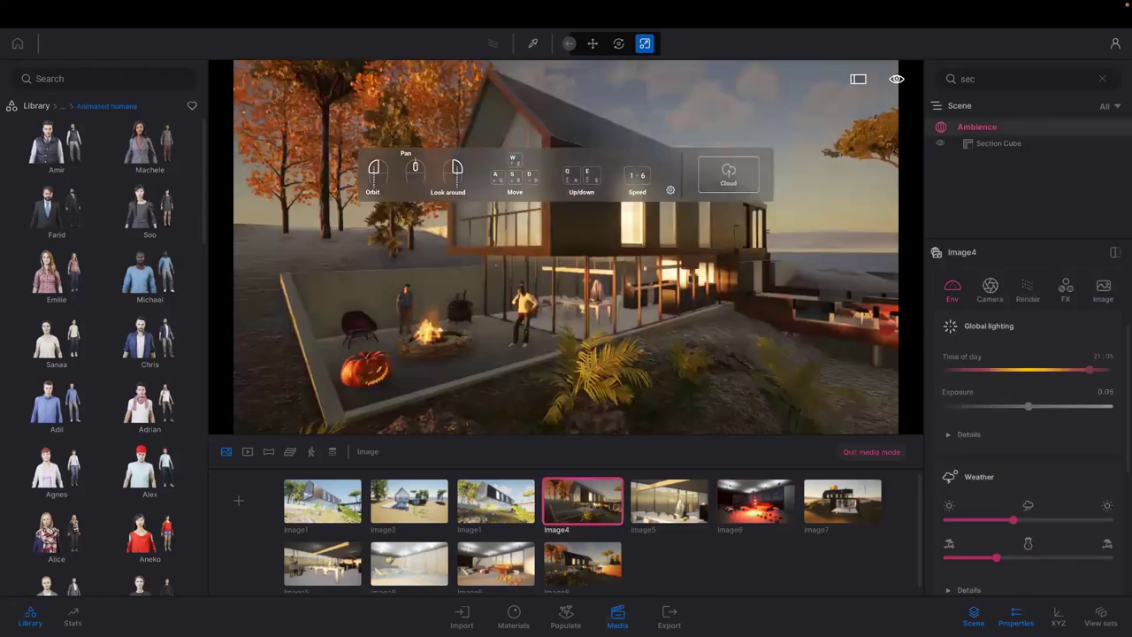
{"action": "left_click", "coordinate": [248, 452]}
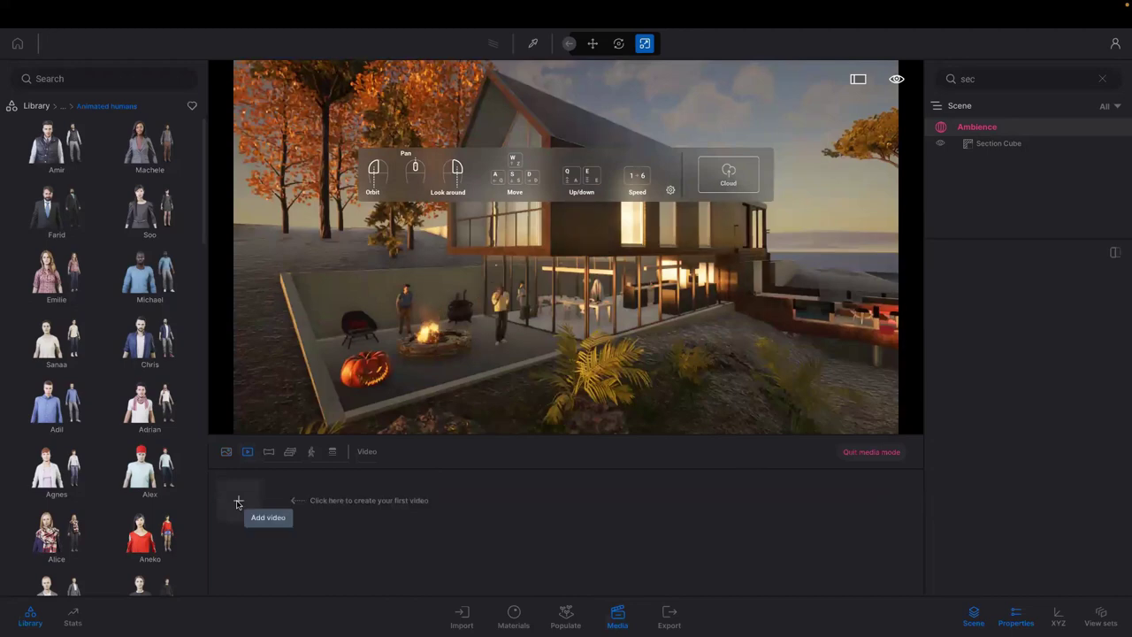
{"action": "left_click", "coordinate": [237, 503]}
{"action": "left_click", "coordinate": [293, 537]}
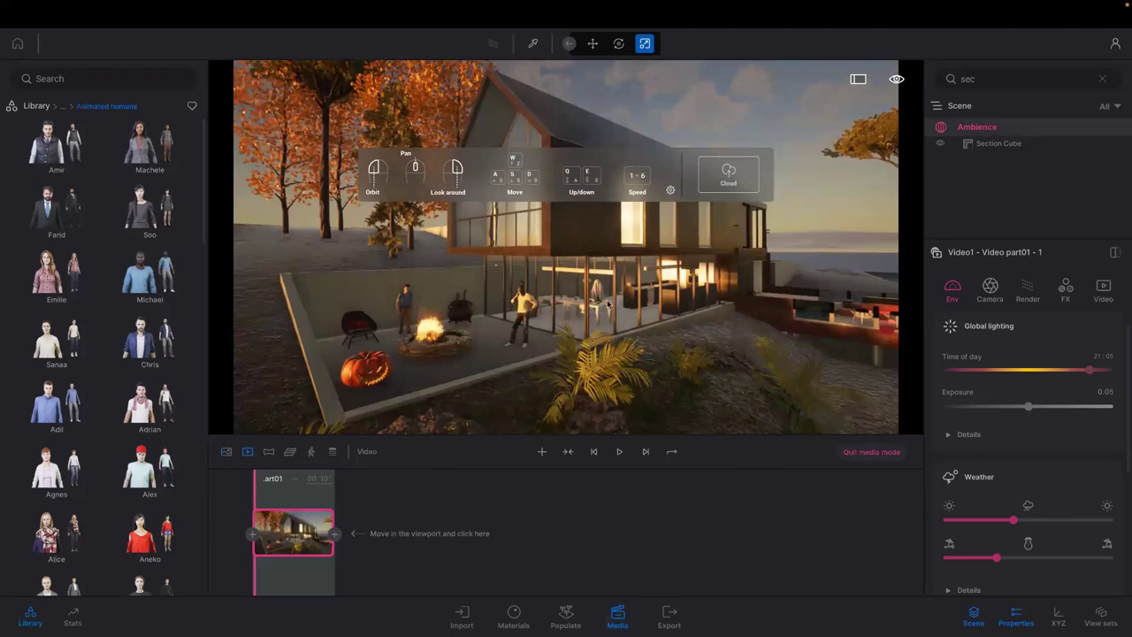
Step: Add a second video keyframe inside the dining room, framing the table, the ghost, the woman with the child, and the dog
{"action": "key", "text": "w"}
{"action": "key", "text": "w"}
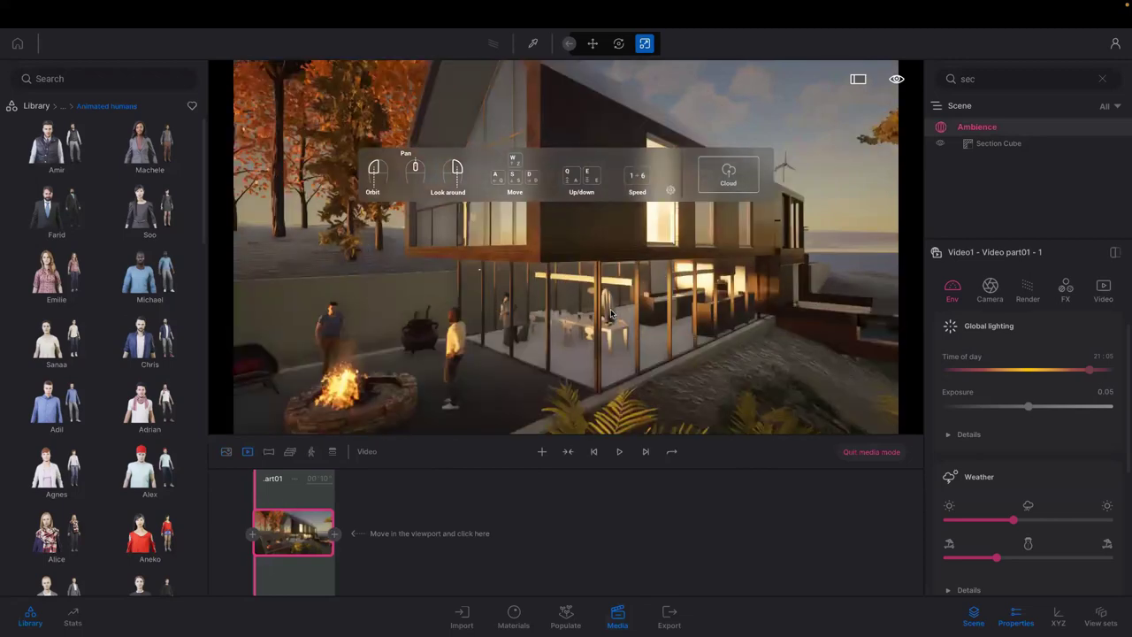
{"action": "key", "text": "w"}
{"action": "key", "text": "w"}
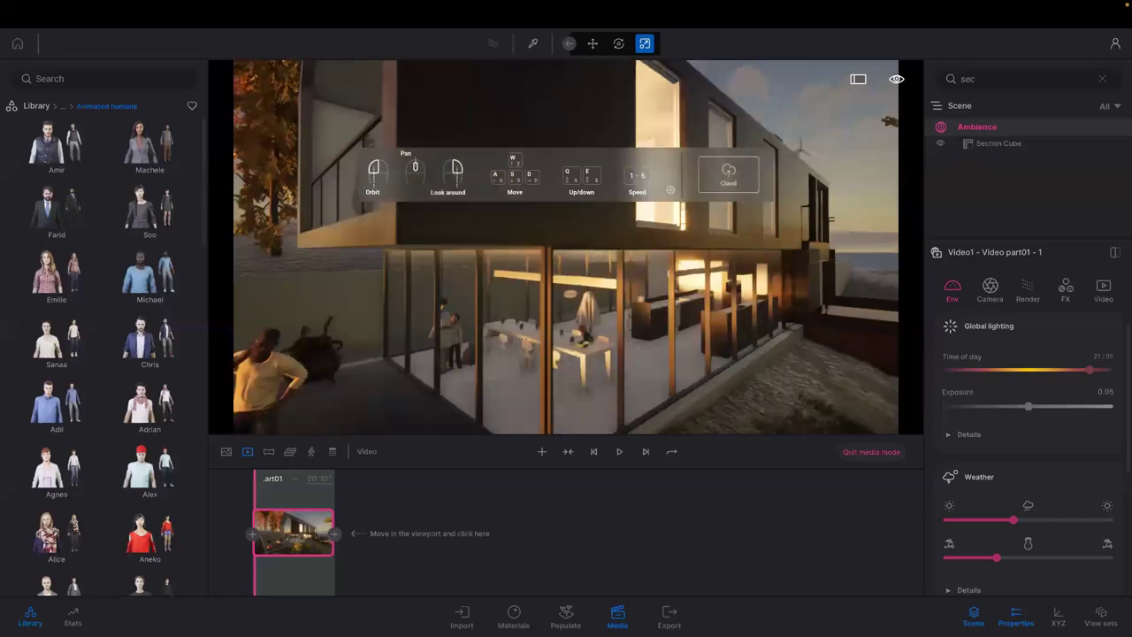
{"action": "key", "text": "d"}
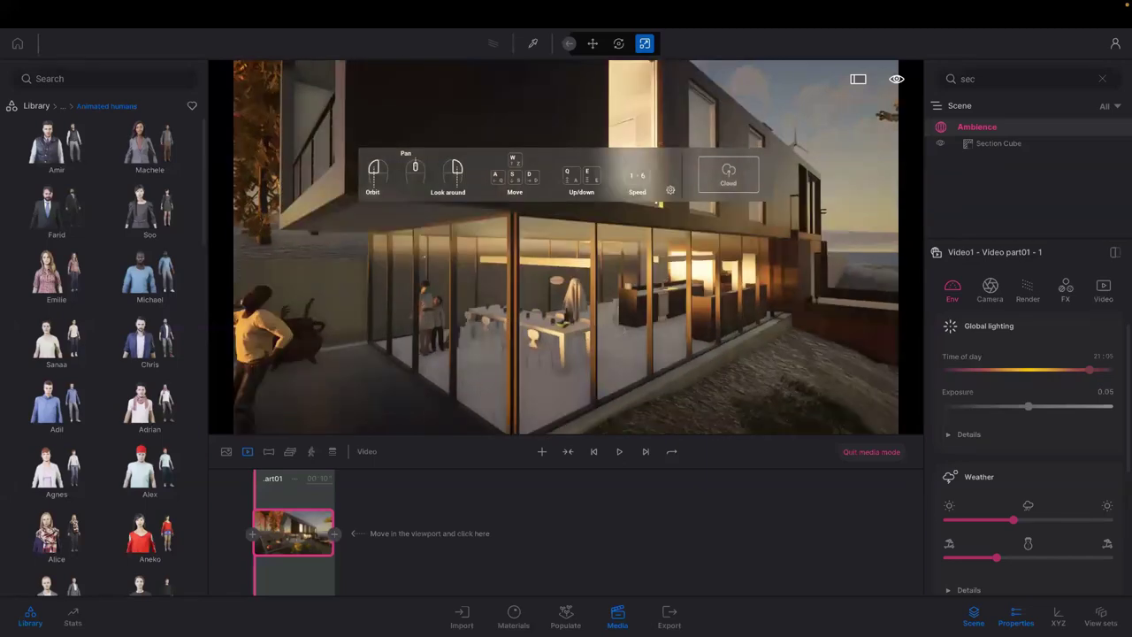
{"action": "key", "text": "w"}
{"action": "left_click_drag", "start_coordinate": [579, 301], "coordinate": [571, 299]}
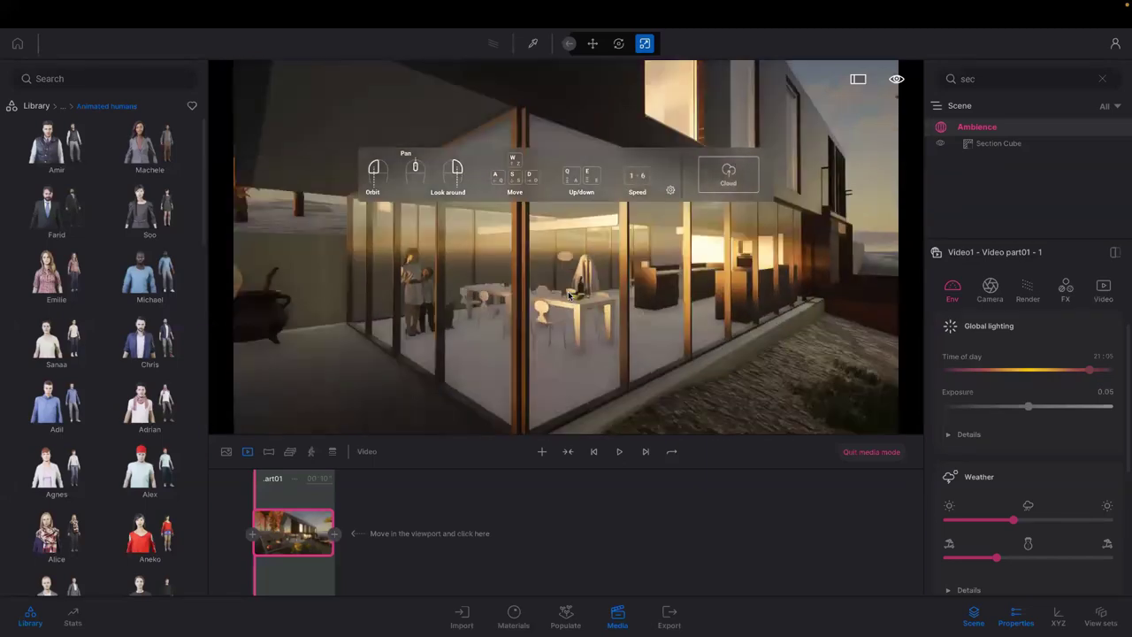
{"action": "key", "text": "w"}
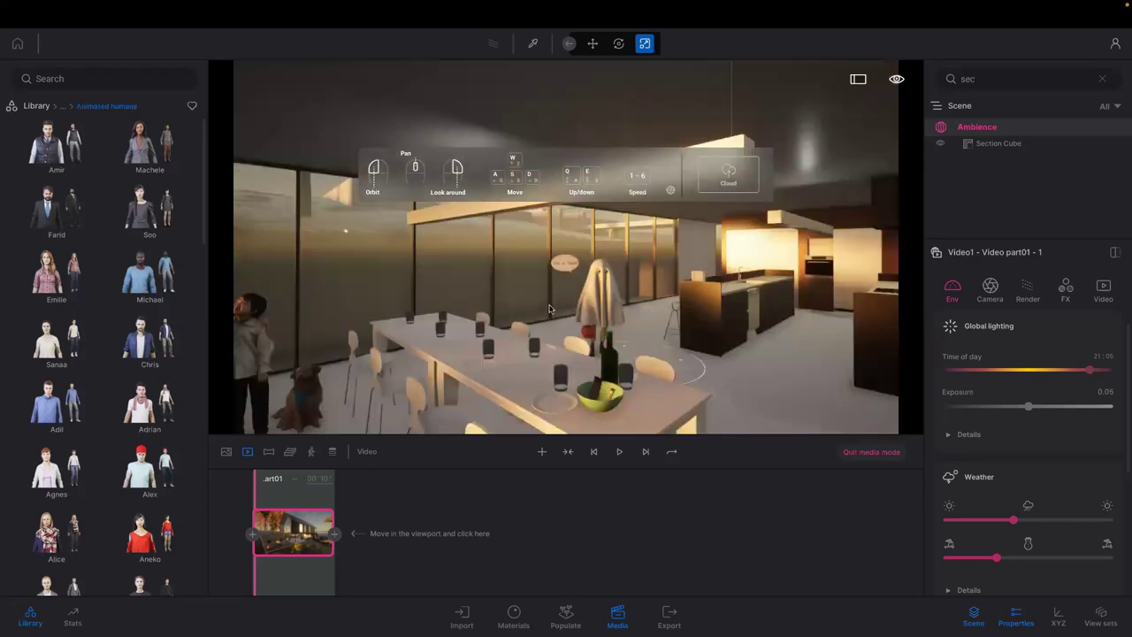
{"action": "key", "text": "s"}
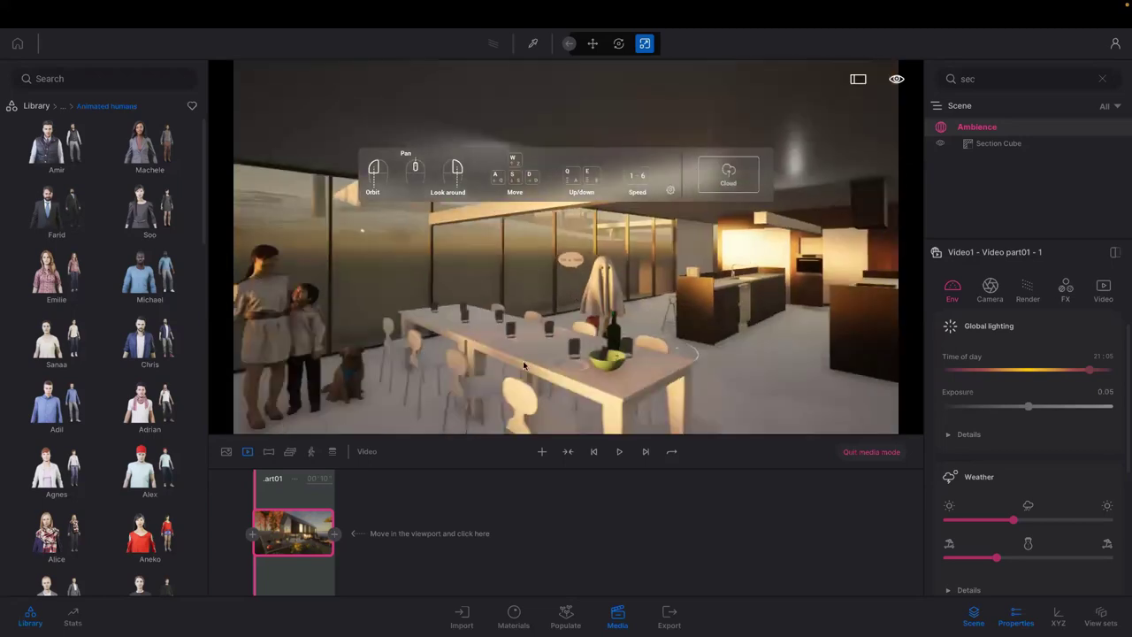
{"action": "key", "text": "s"}
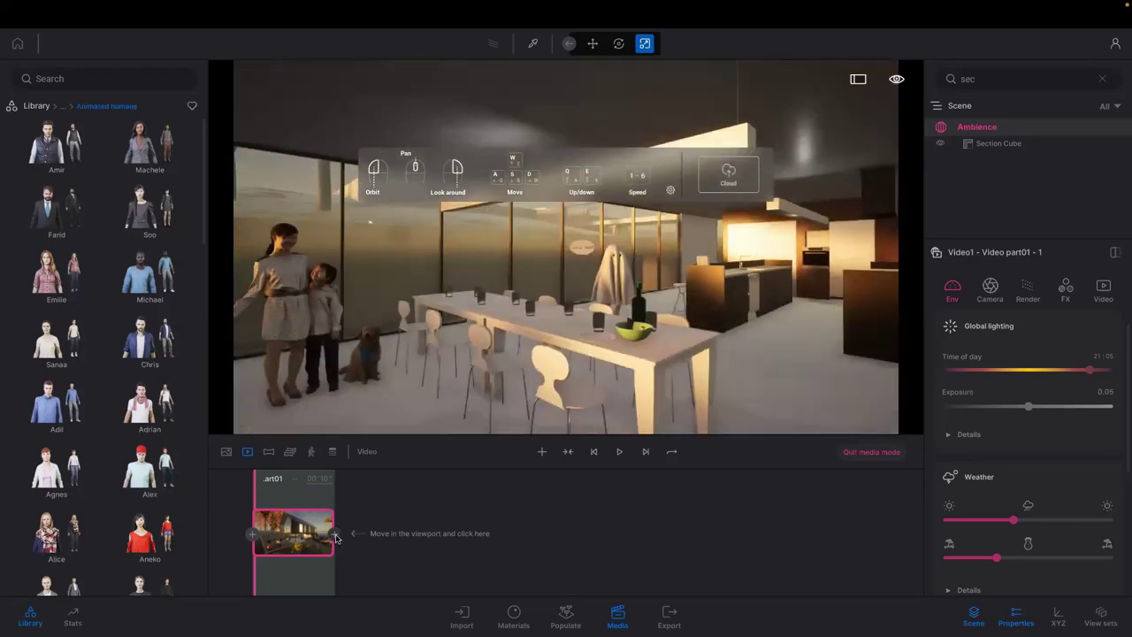
{"action": "left_click", "coordinate": [336, 536]}
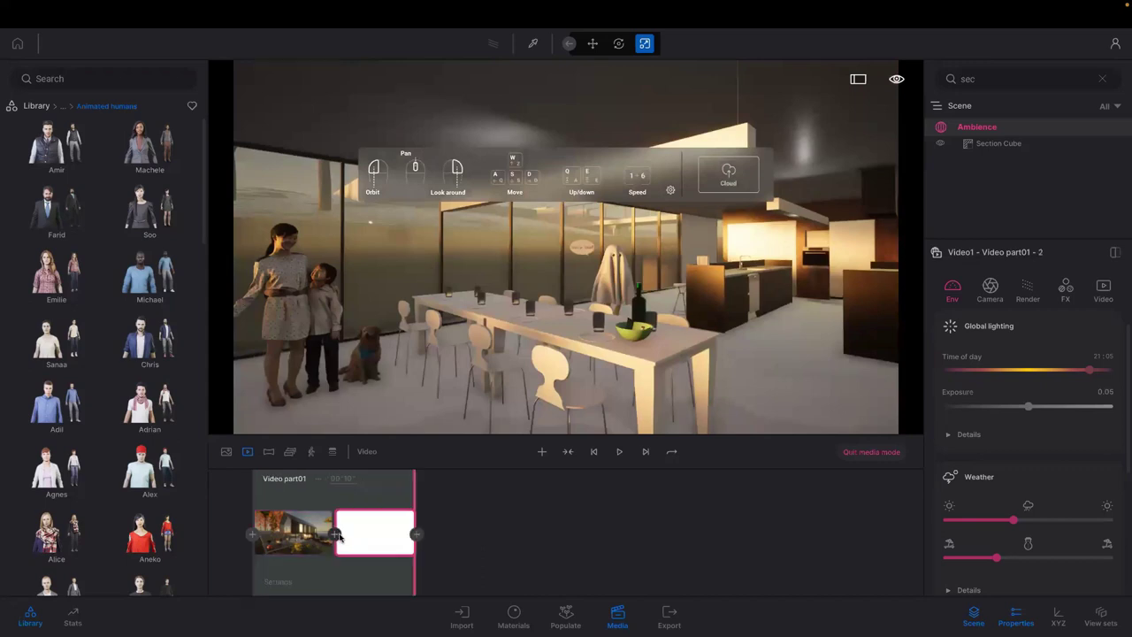
Step: Play the video from its beginning and open the export options
{"action": "left_click", "coordinate": [256, 499]}
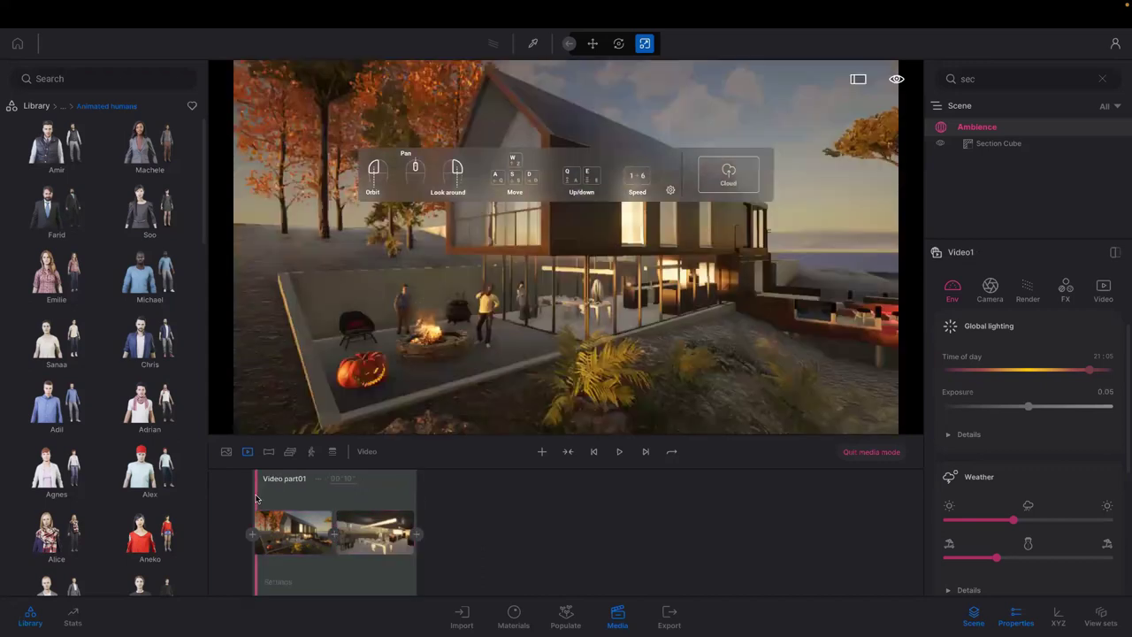
{"action": "left_click", "coordinate": [620, 452]}
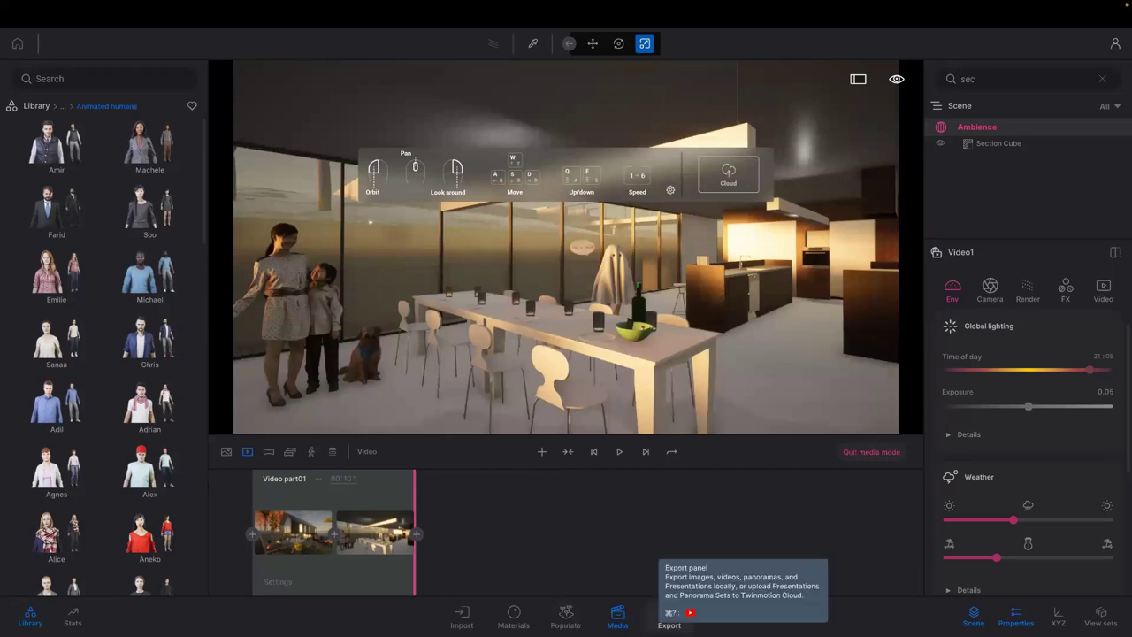
{"action": "left_click", "coordinate": [672, 612]}
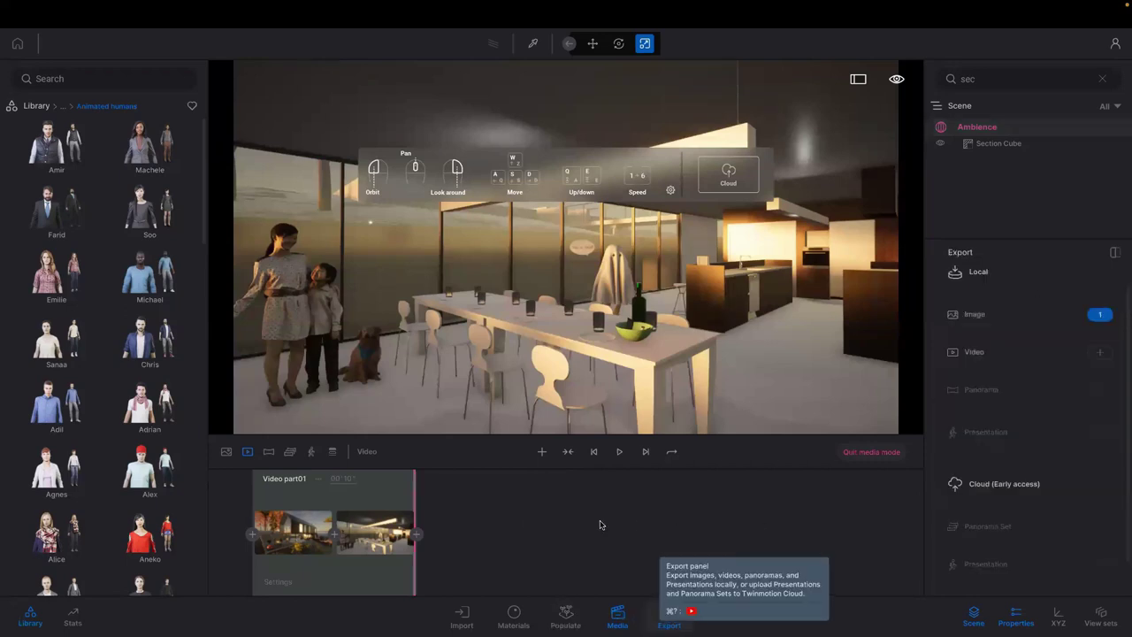
Step: Return to the saved image views, look at Image8, and hide the Section Cube in Image4
{"action": "left_click", "coordinate": [227, 452]}
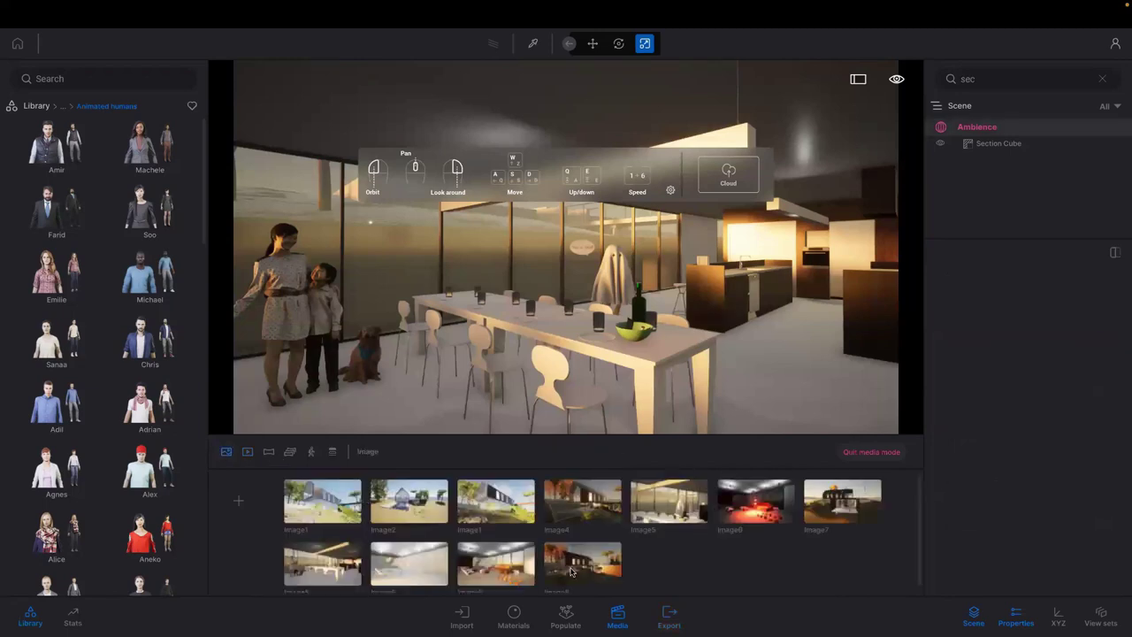
{"action": "mouse_move", "coordinate": [574, 568]}
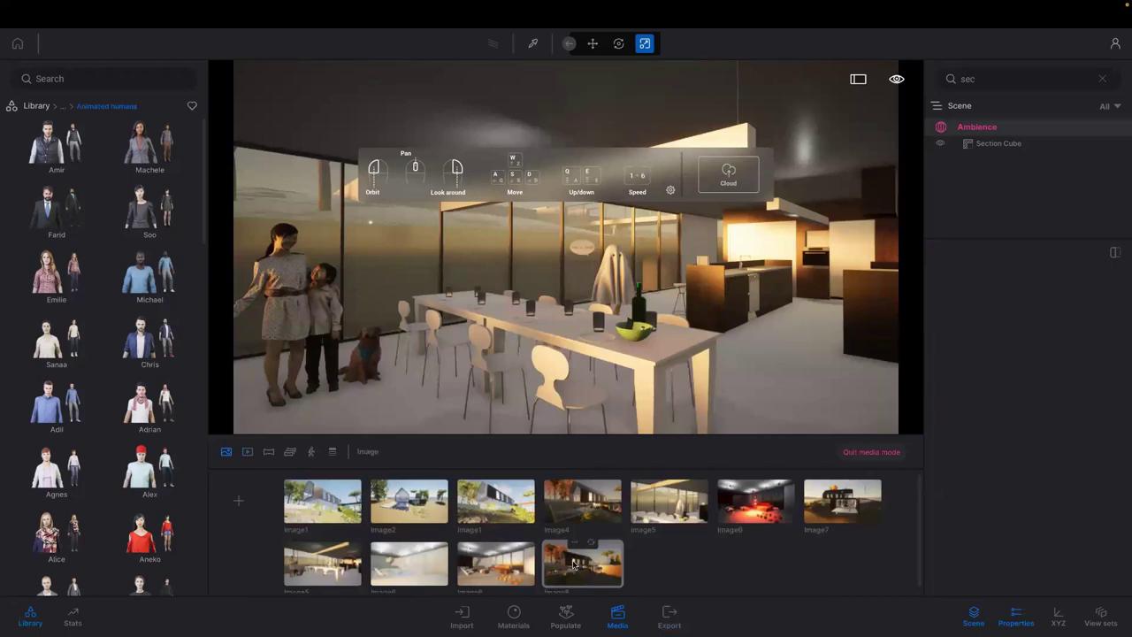
{"action": "left_click", "coordinate": [575, 566]}
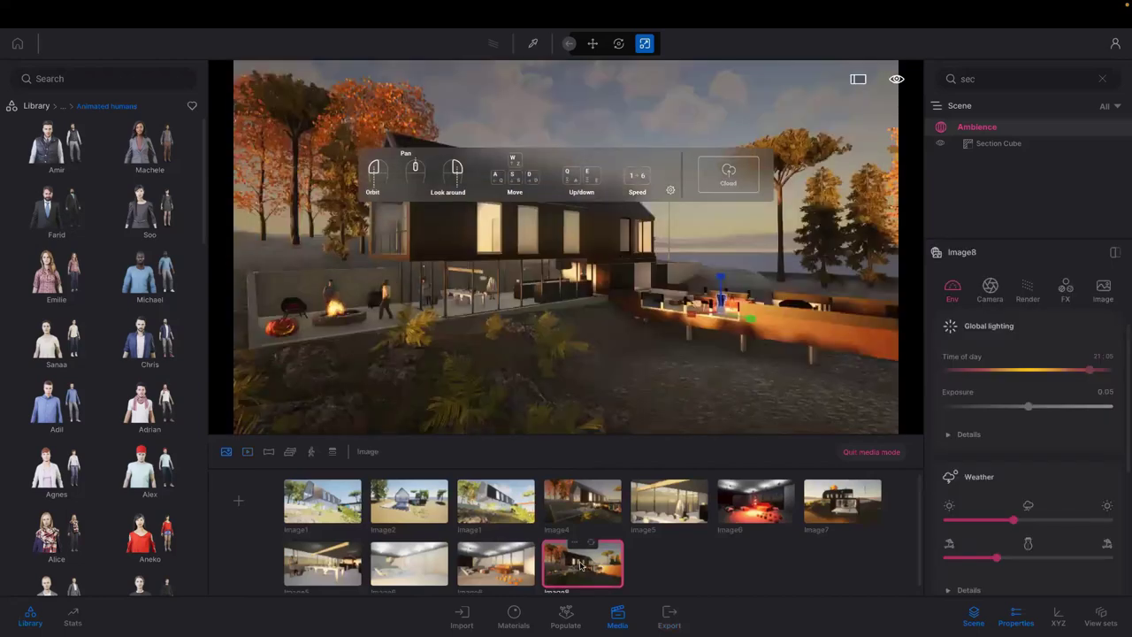
{"action": "left_click", "coordinate": [611, 511]}
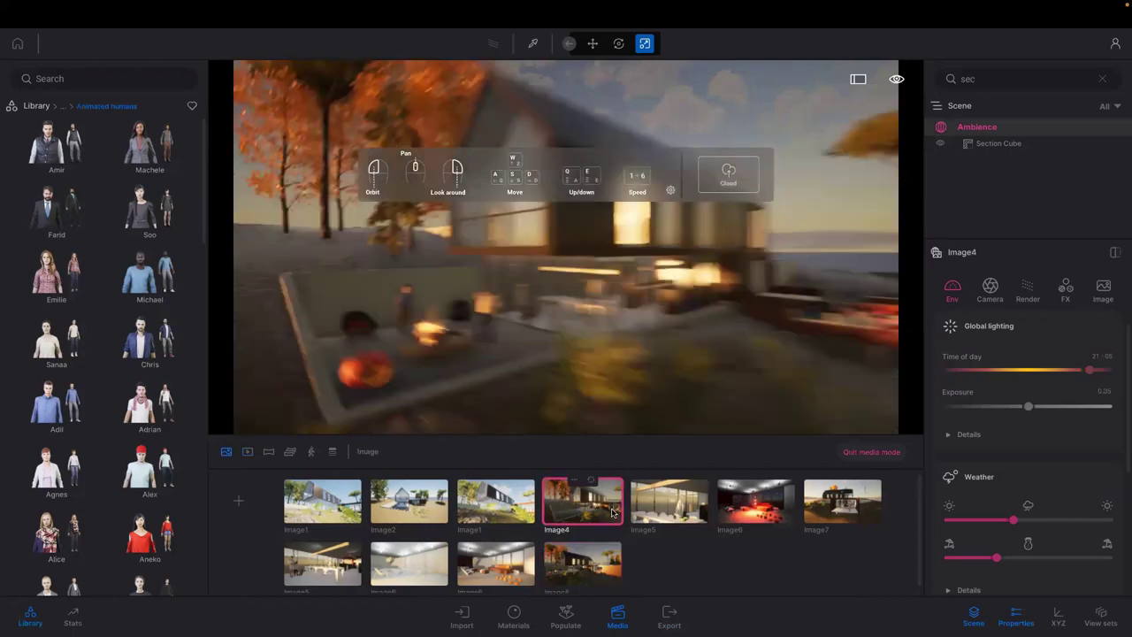
{"action": "left_click", "coordinate": [942, 146]}
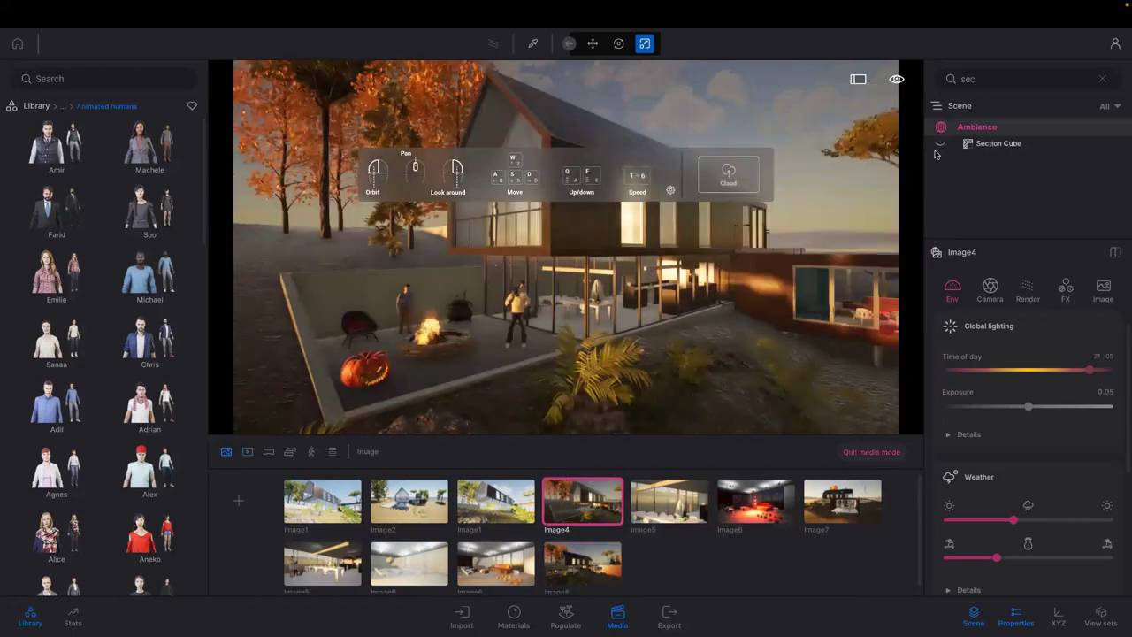
Step: Hide the Section Cube in the Image6 skeleton view and refresh that saved image with the current scene
{"action": "left_click", "coordinate": [737, 511]}
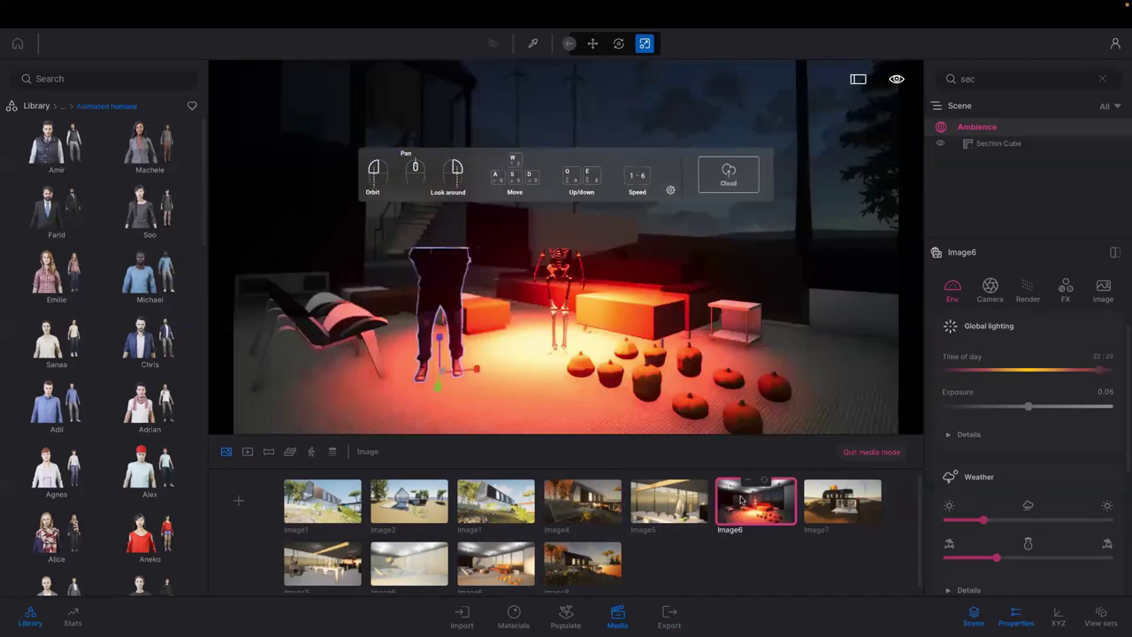
{"action": "left_click", "coordinate": [940, 146]}
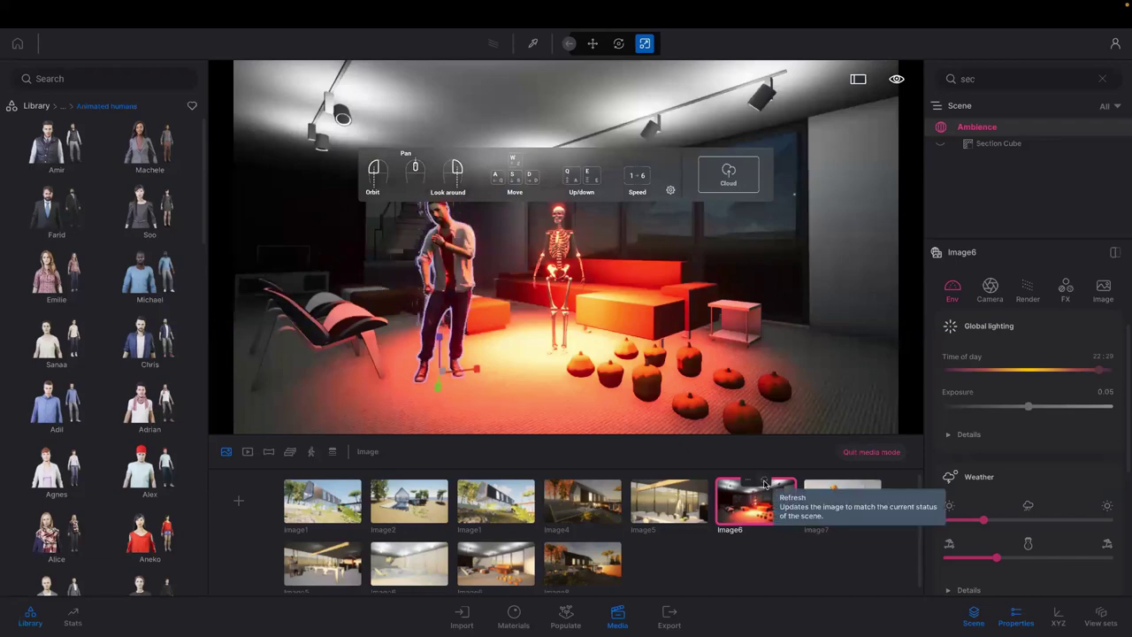
{"action": "left_click", "coordinate": [765, 483]}
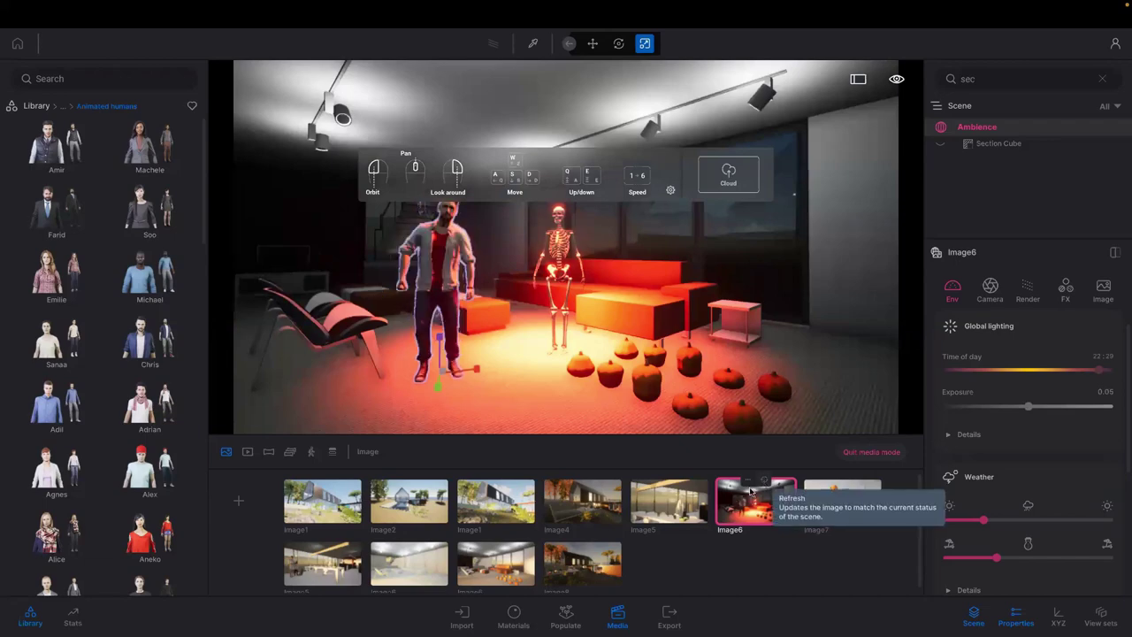
Step: Hide the Section Cube in Image4 and refresh that saved image, checking it by switching to Image6 and back
{"action": "left_click", "coordinate": [590, 484]}
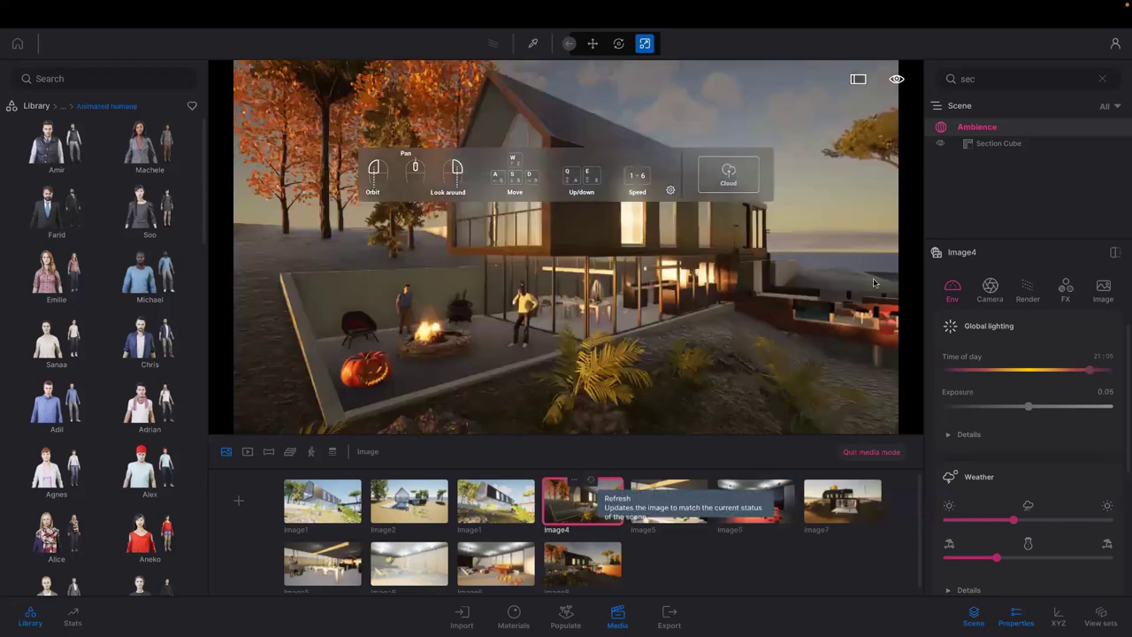
{"action": "left_click", "coordinate": [942, 144]}
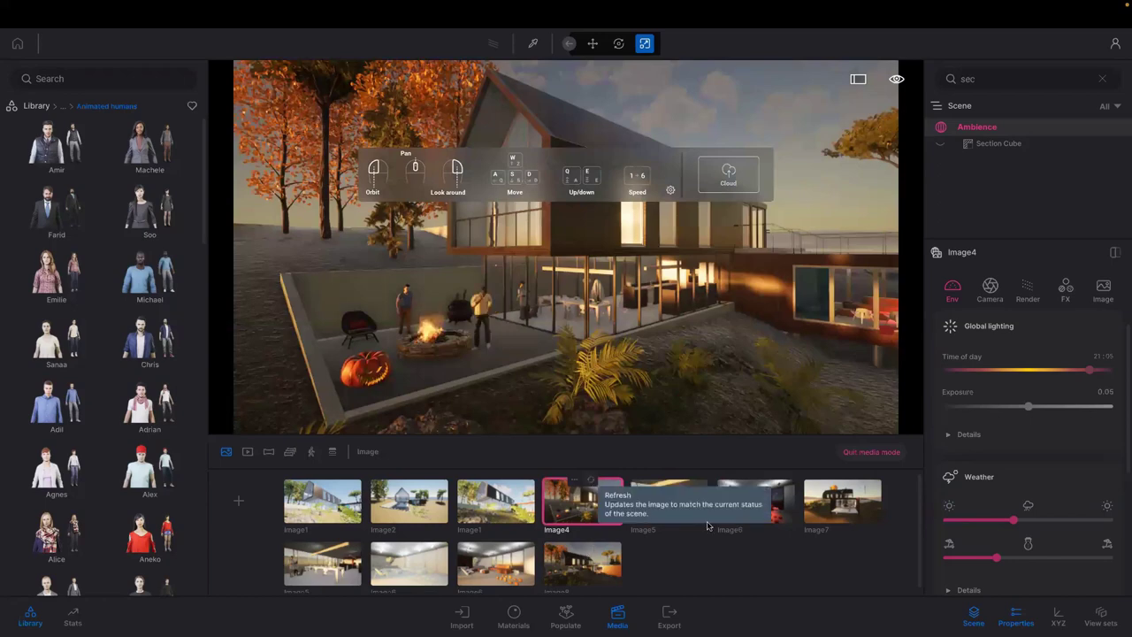
{"action": "left_click", "coordinate": [745, 509]}
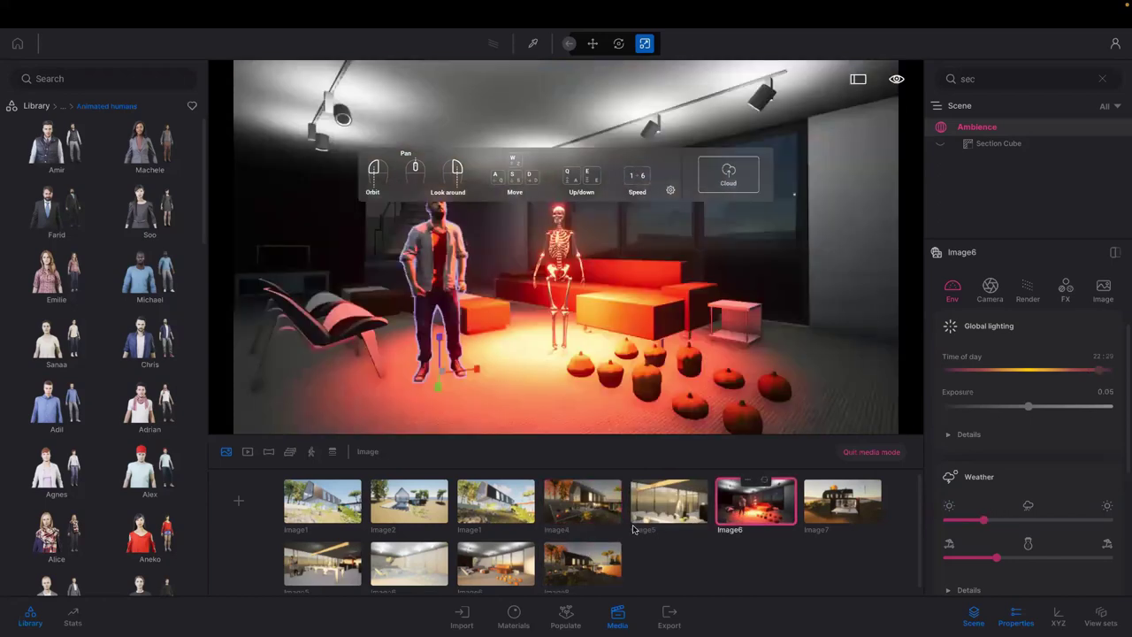
{"action": "mouse_move", "coordinate": [610, 516]}
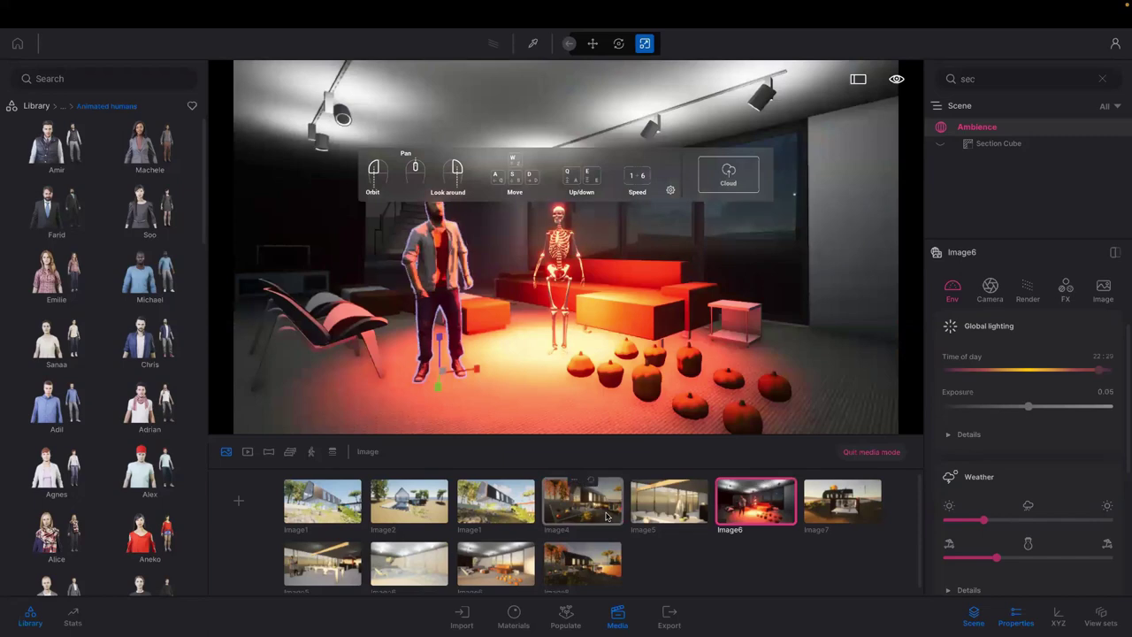
{"action": "left_click", "coordinate": [595, 514]}
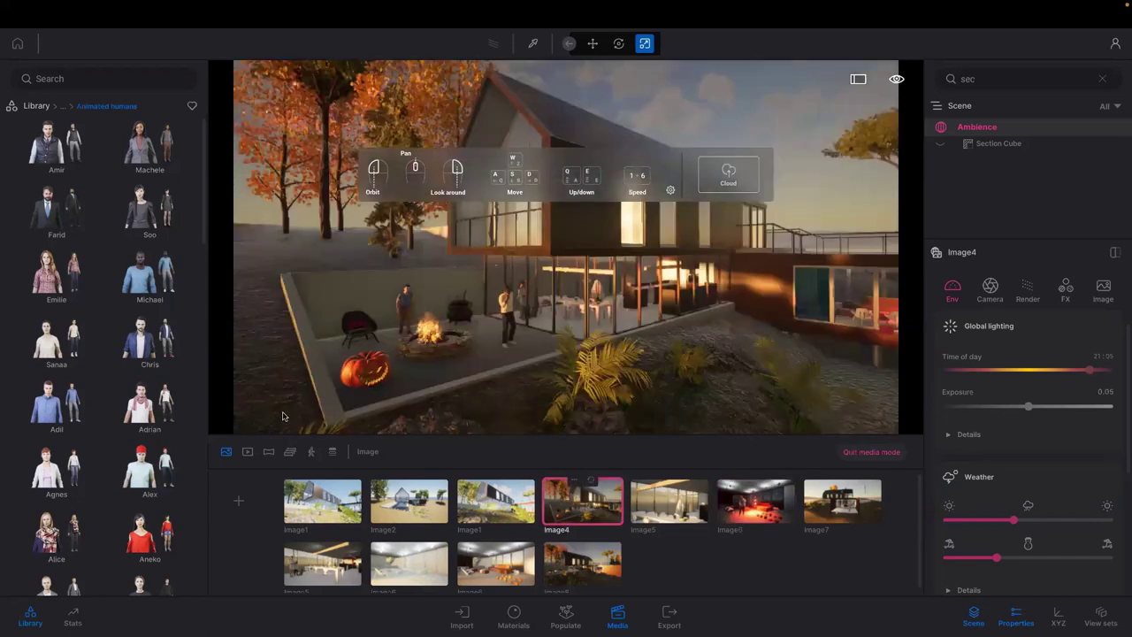
Step: Save the project under its current file name
{"action": "mouse_move", "coordinate": [217, 4]}
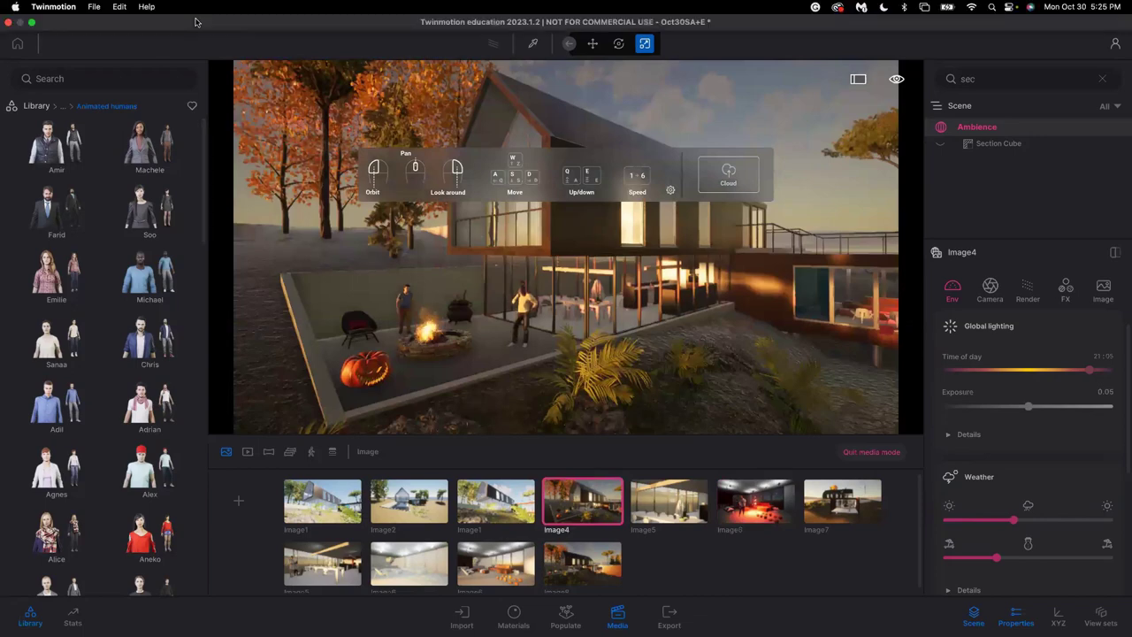
{"action": "left_click", "coordinate": [93, 7]}
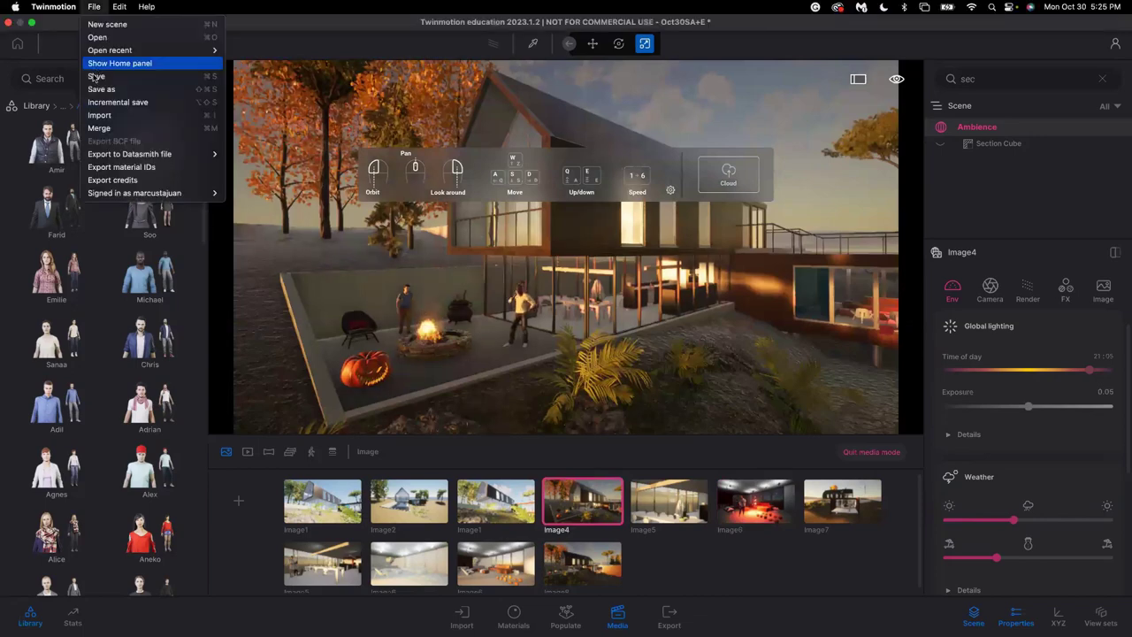
{"action": "left_click", "coordinate": [96, 77]}
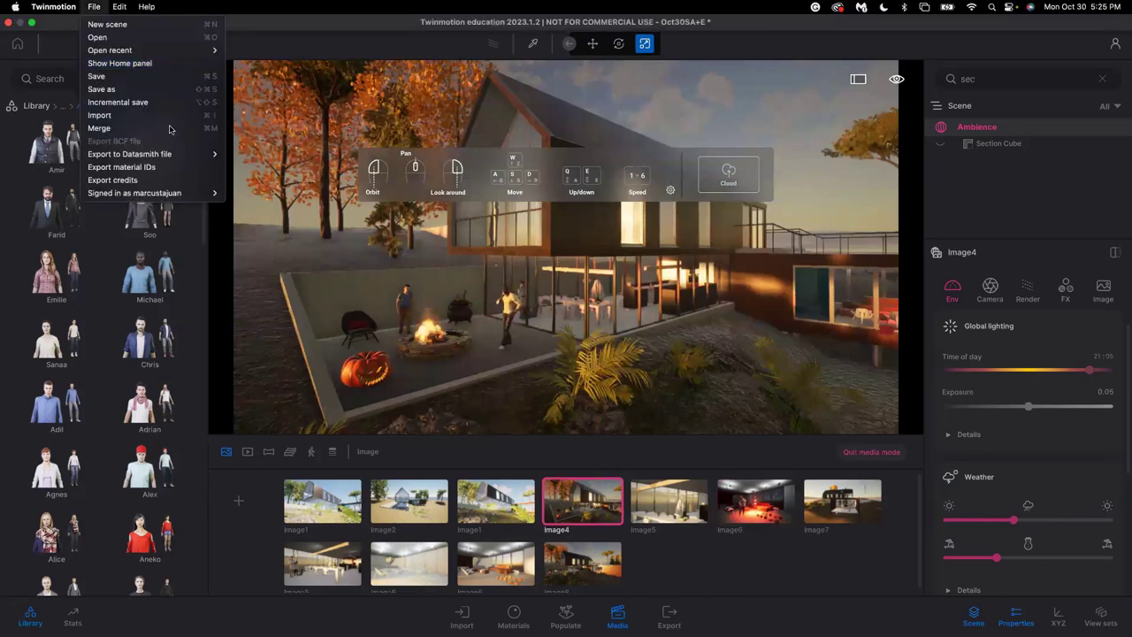
{"action": "mouse_move", "coordinate": [168, 131]}
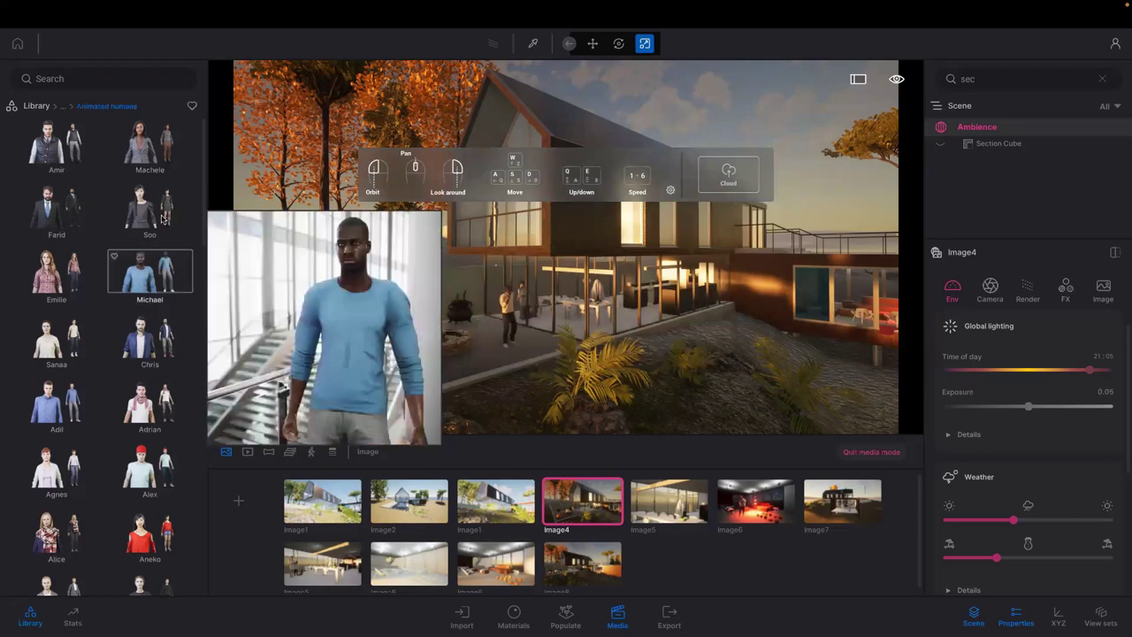
{"action": "mouse_move", "coordinate": [113, 219]}
{"action": "mouse_move", "coordinate": [75, 214]}
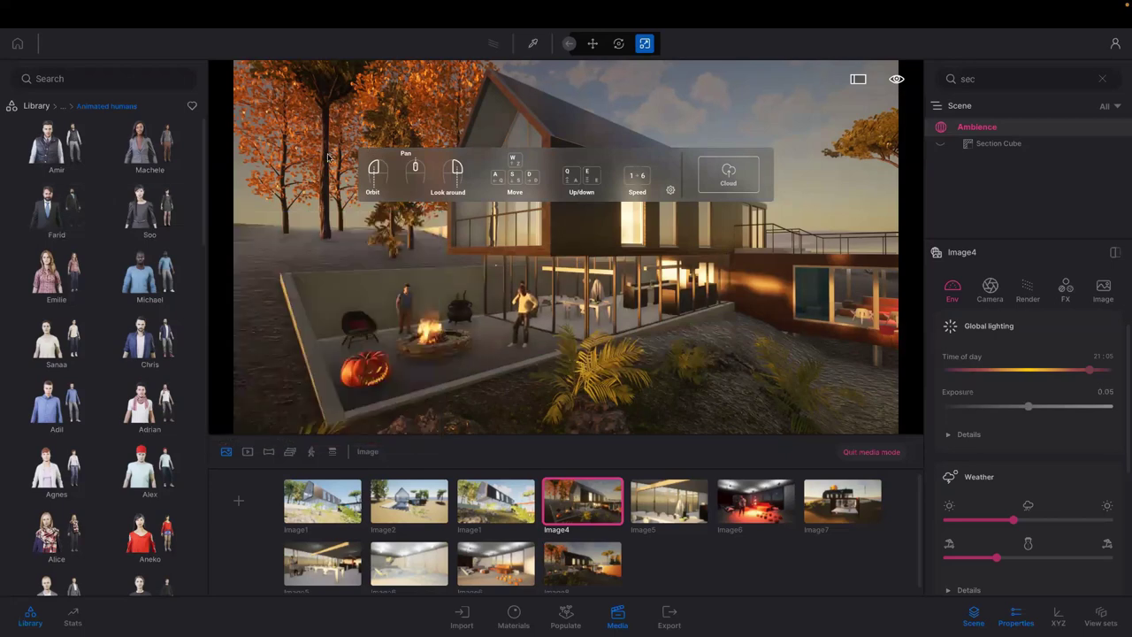
Step: Set the desktop quality of shadows, view distance, effects, post-processing, textures and anti-aliasing to High in the preferences
{"action": "left_click", "coordinate": [118, 6]}
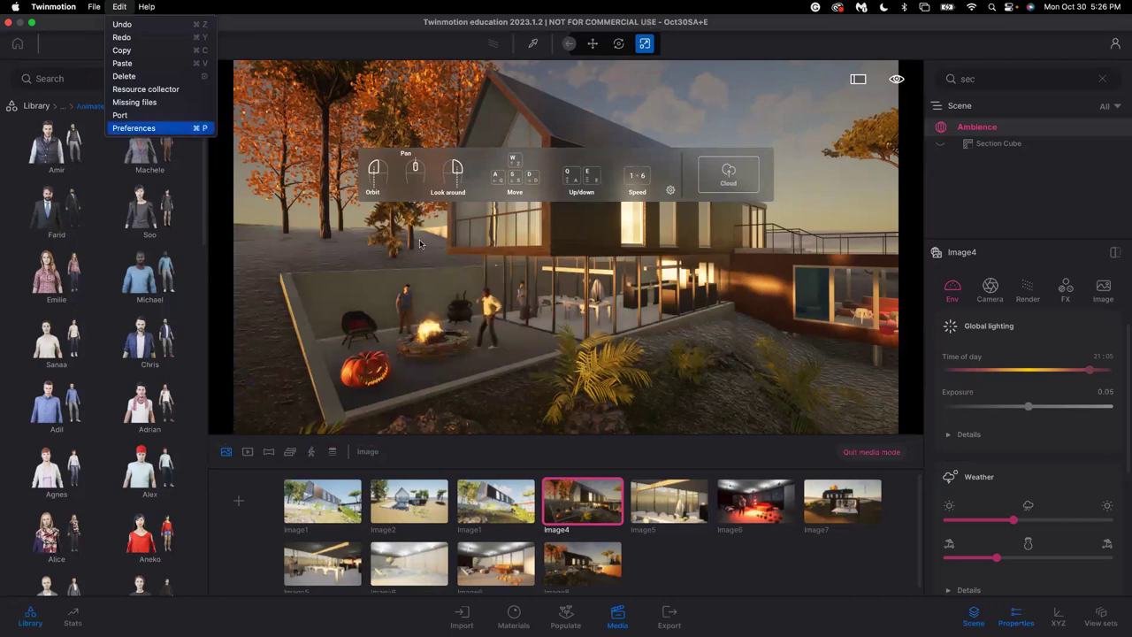
{"action": "left_click", "coordinate": [134, 129]}
{"action": "left_click", "coordinate": [564, 98]}
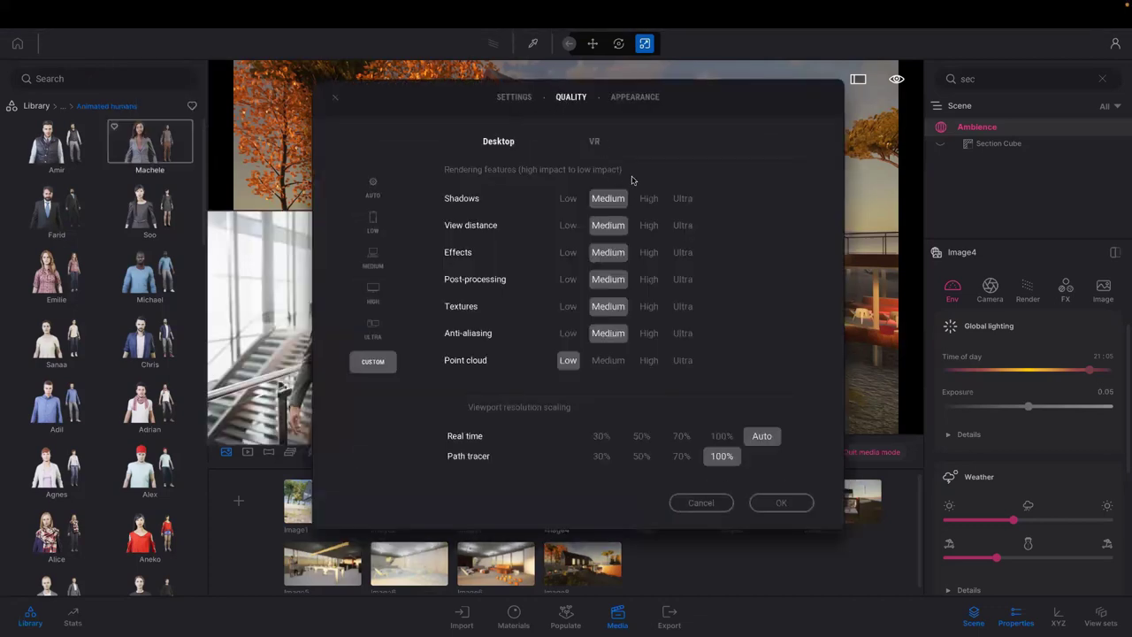
{"action": "left_click", "coordinate": [648, 198]}
{"action": "left_click", "coordinate": [648, 225]}
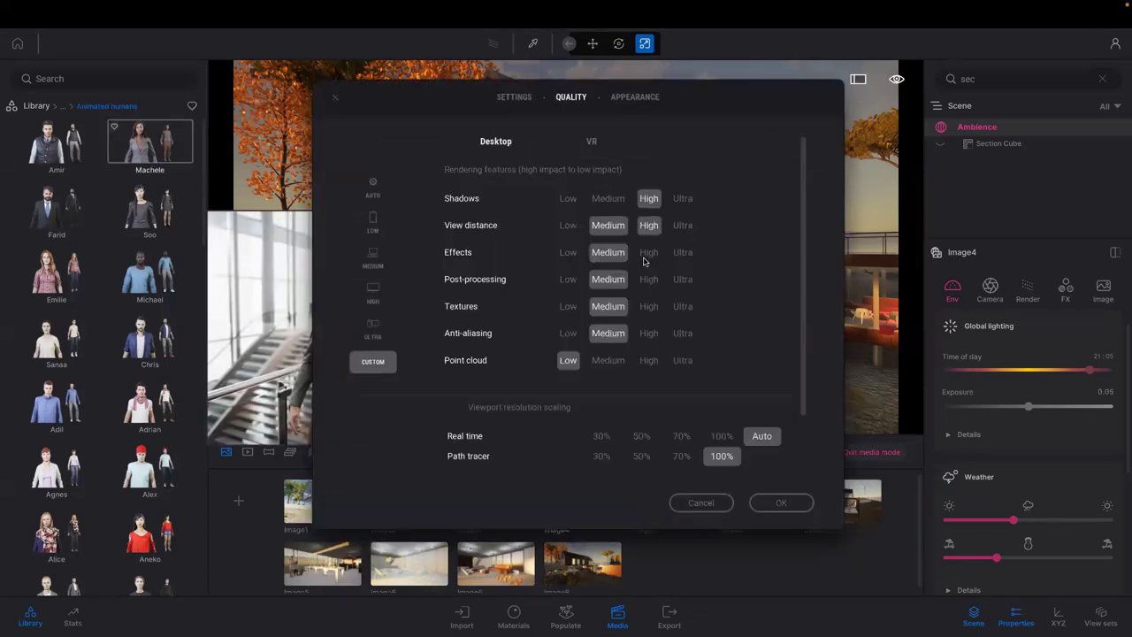
{"action": "left_click", "coordinate": [648, 253]}
{"action": "left_click", "coordinate": [649, 279]}
{"action": "left_click", "coordinate": [647, 308]}
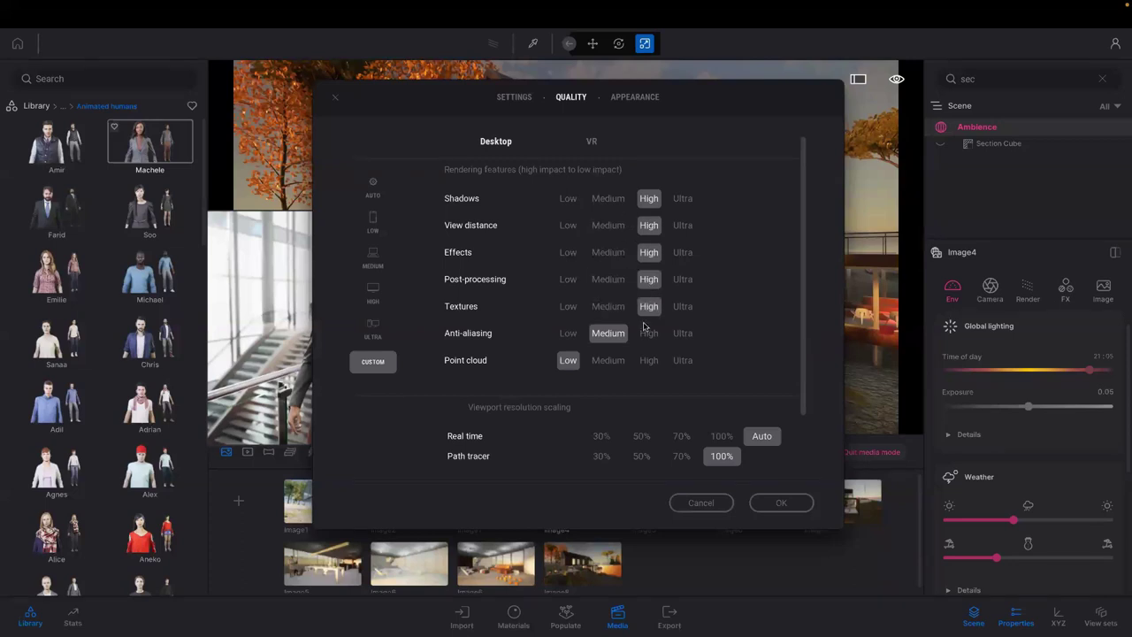
{"action": "left_click", "coordinate": [651, 334]}
{"action": "left_click", "coordinate": [761, 503]}
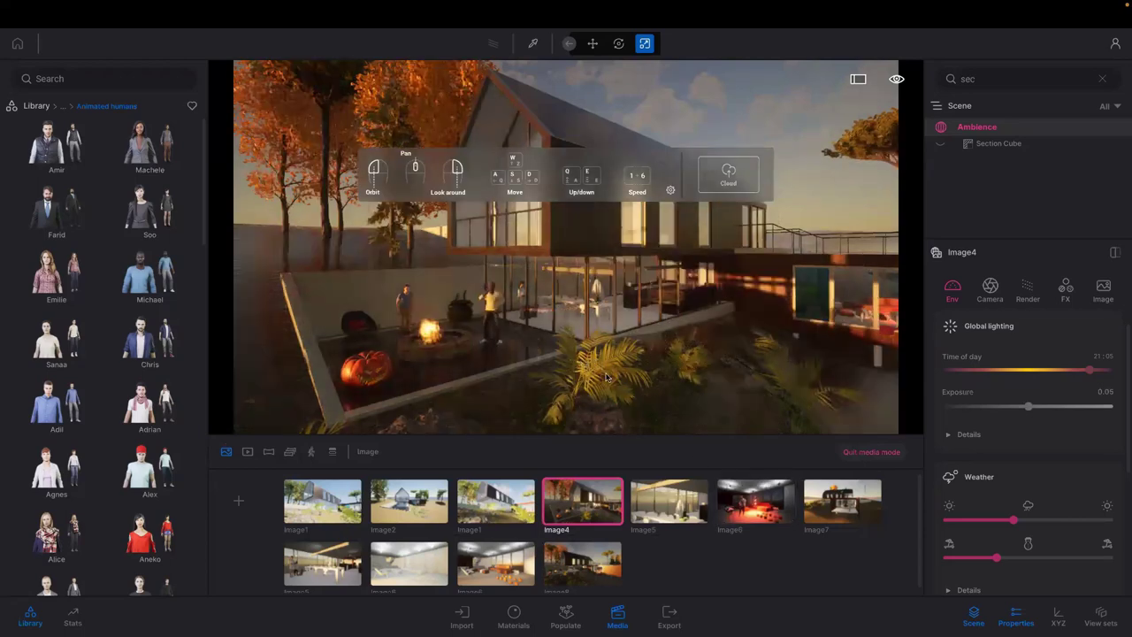
Step: Choose Image4 and the red-lit Image6 as the images to export, removing Image1 from the selection
{"action": "left_click", "coordinate": [670, 620]}
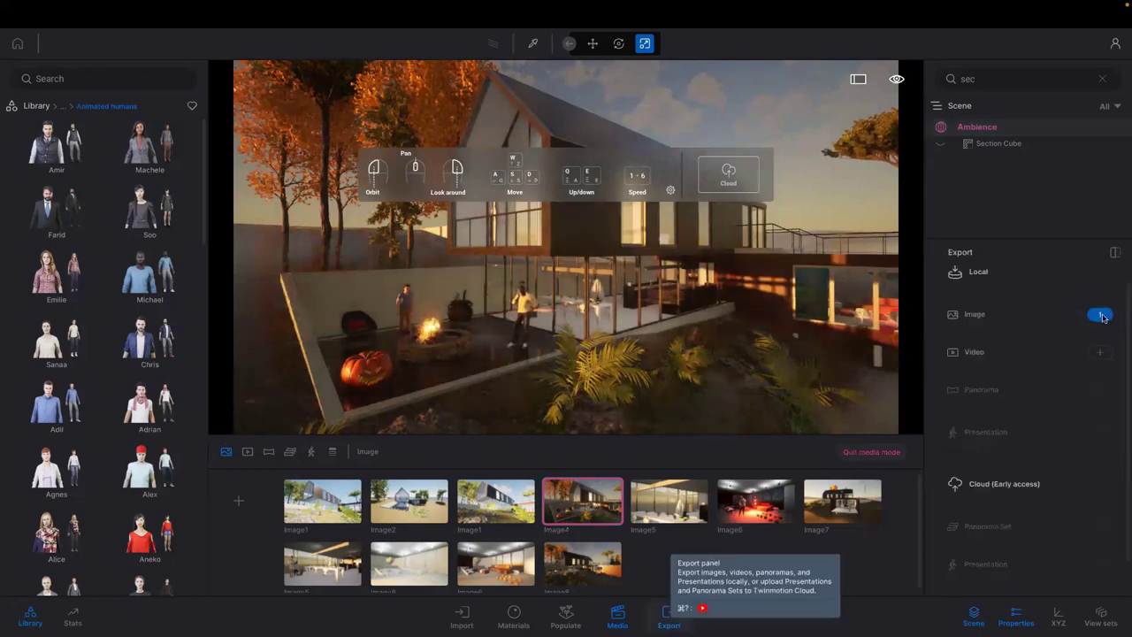
{"action": "left_click", "coordinate": [1101, 315]}
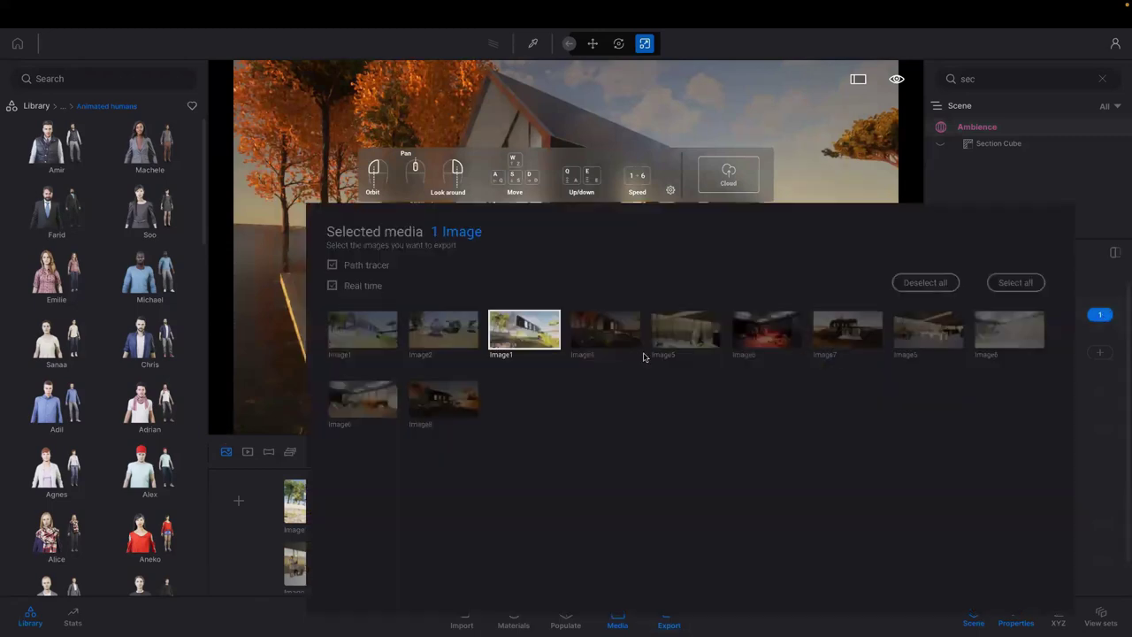
{"action": "left_click", "coordinate": [539, 343]}
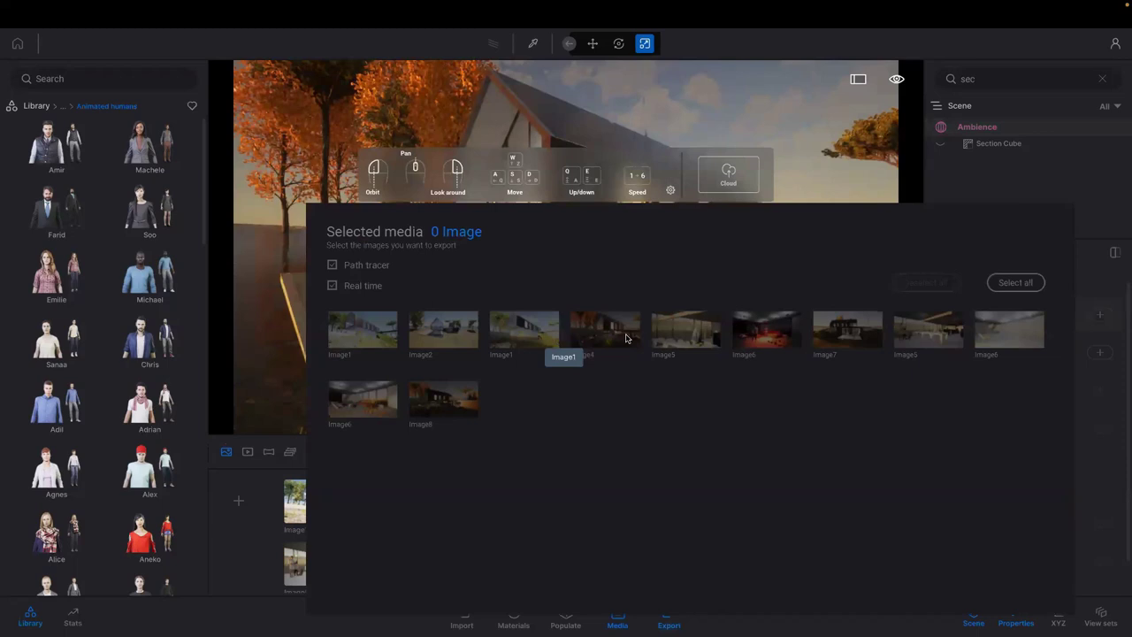
{"action": "left_click", "coordinate": [626, 338]}
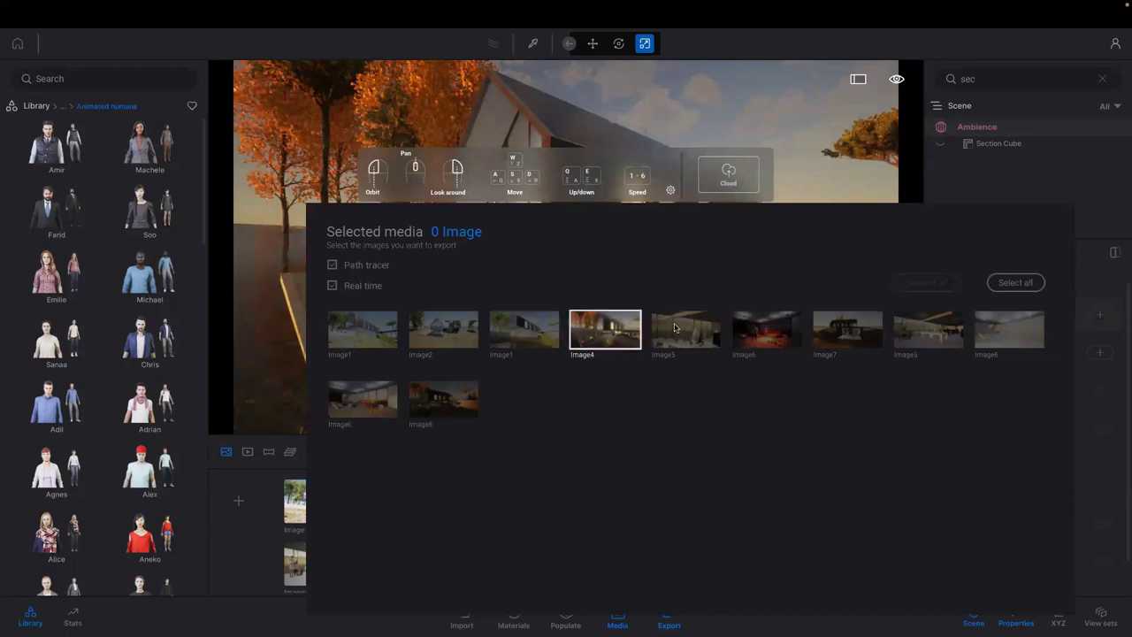
{"action": "left_click", "coordinate": [748, 330]}
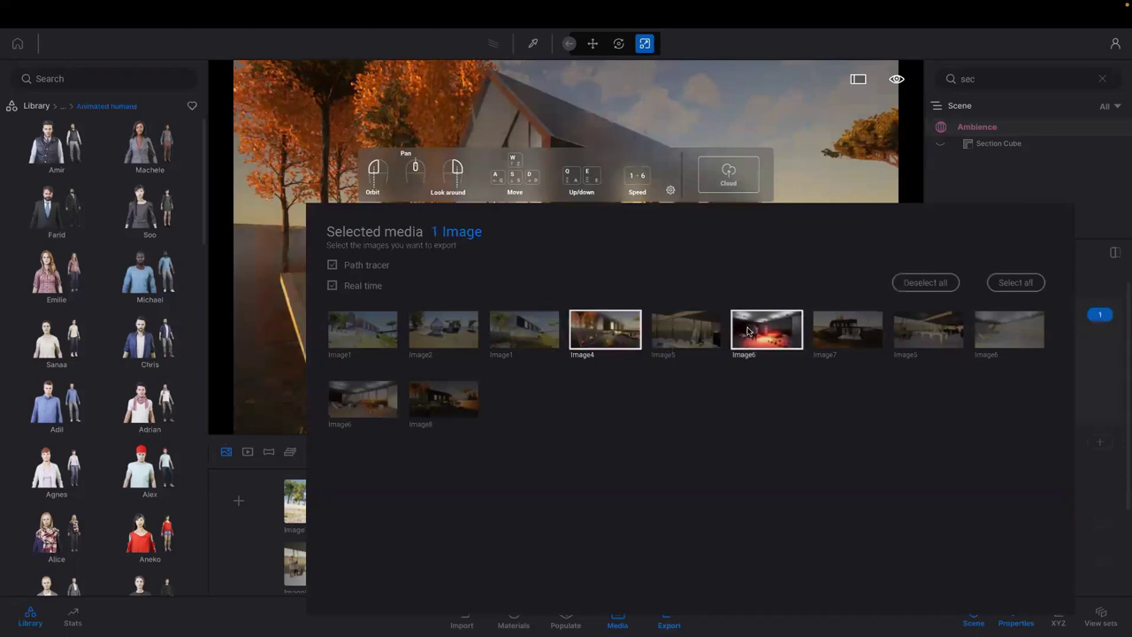
{"action": "left_click", "coordinate": [1090, 253]}
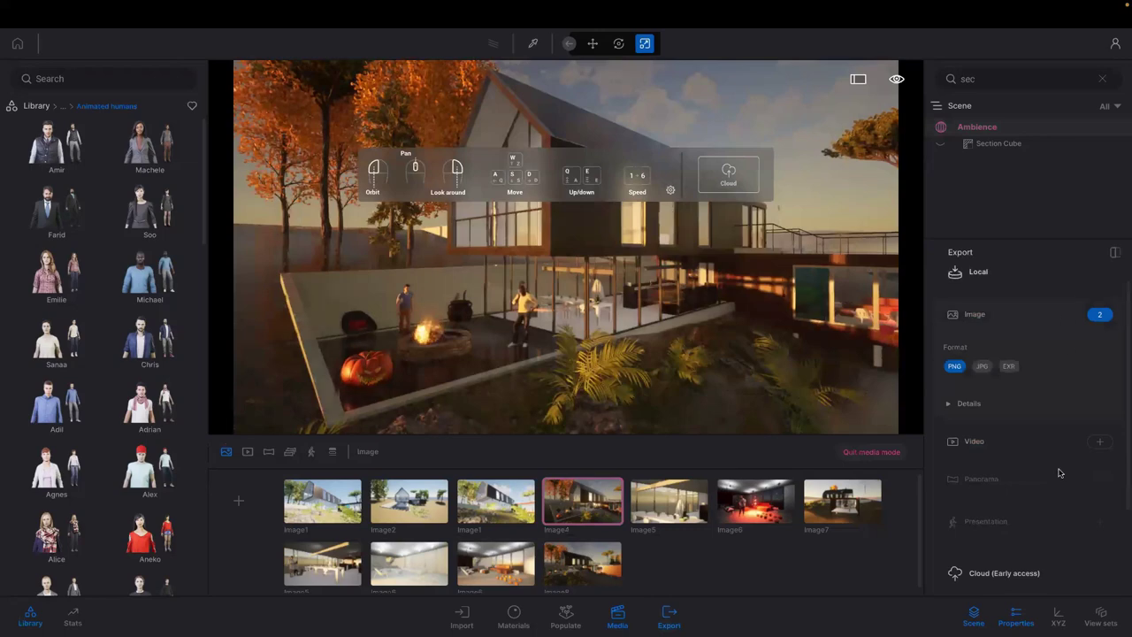
Step: Export the selected images to the LaCie drive and close the project window
{"action": "scroll", "coordinate": [1056, 469], "scroll_direction": "down", "scroll_amount": 3}
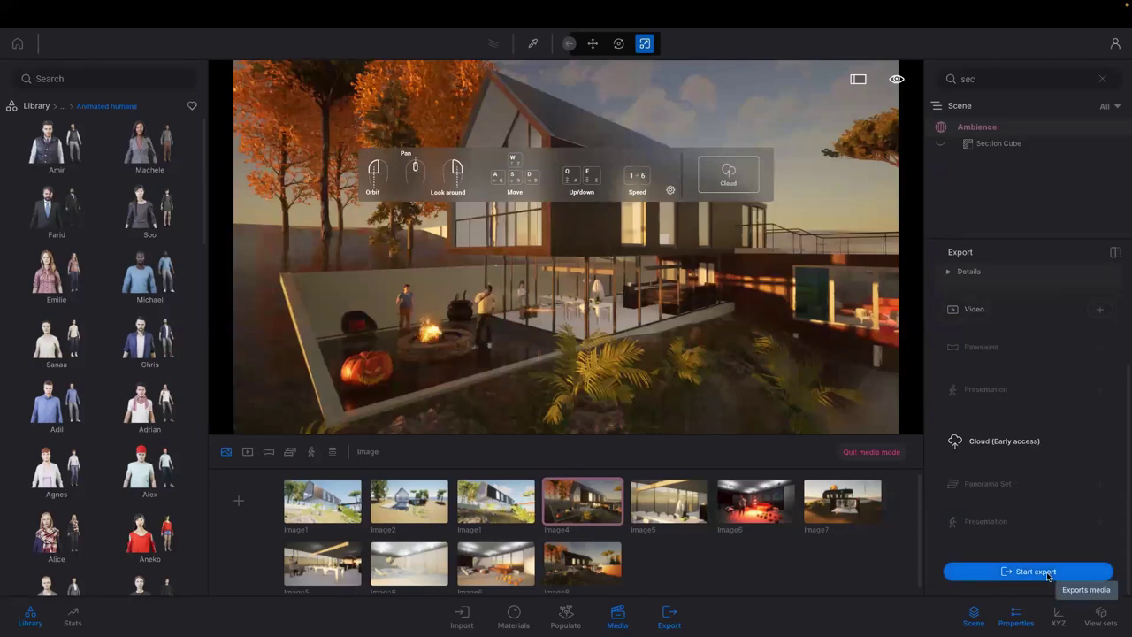
{"action": "left_click", "coordinate": [1049, 573]}
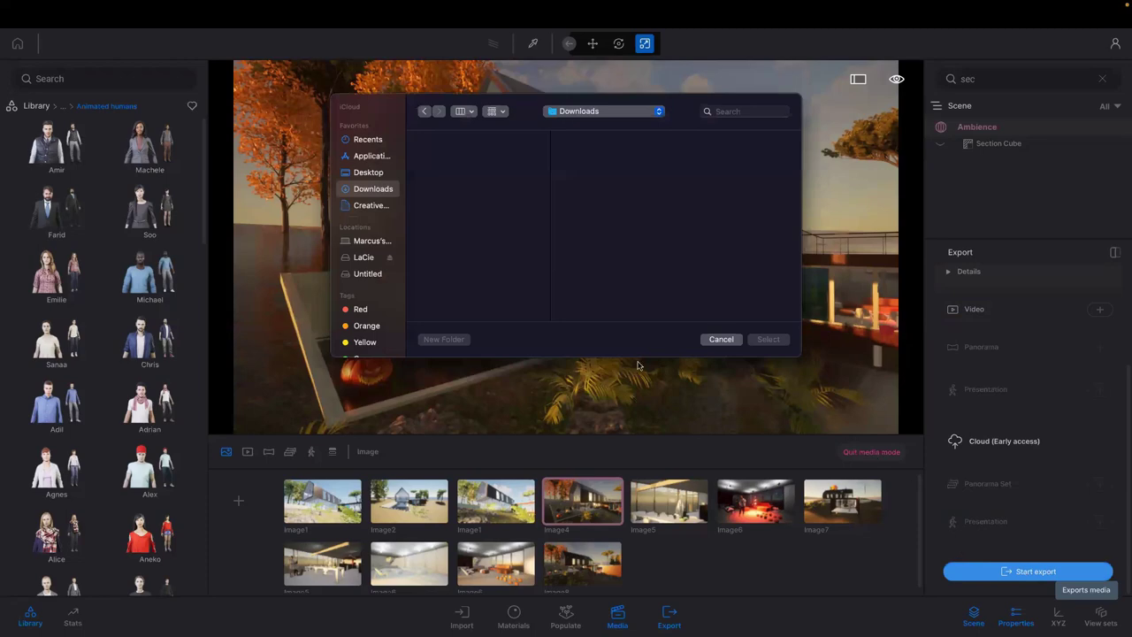
{"action": "left_click", "coordinate": [364, 258]}
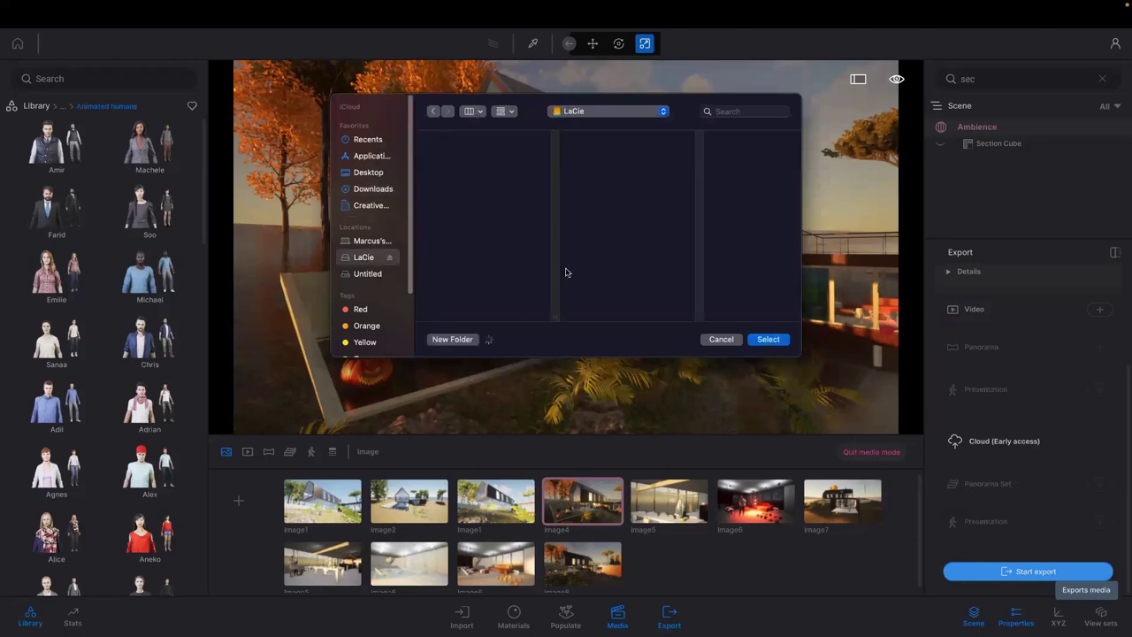
{"action": "left_click", "coordinate": [769, 339]}
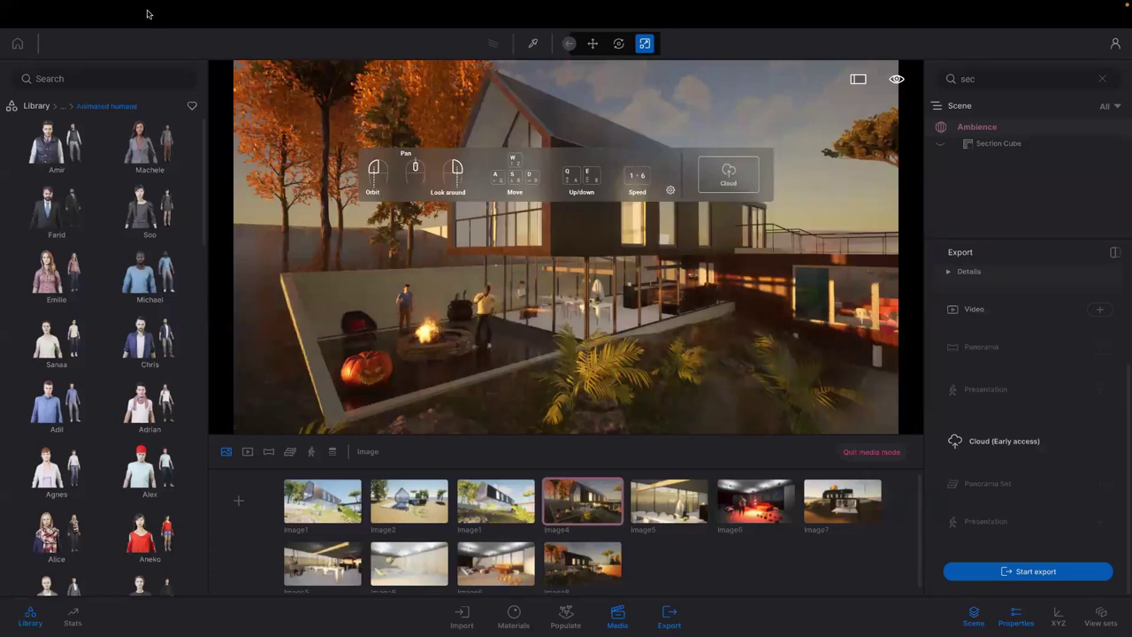
{"action": "mouse_move", "coordinate": [137, 1]}
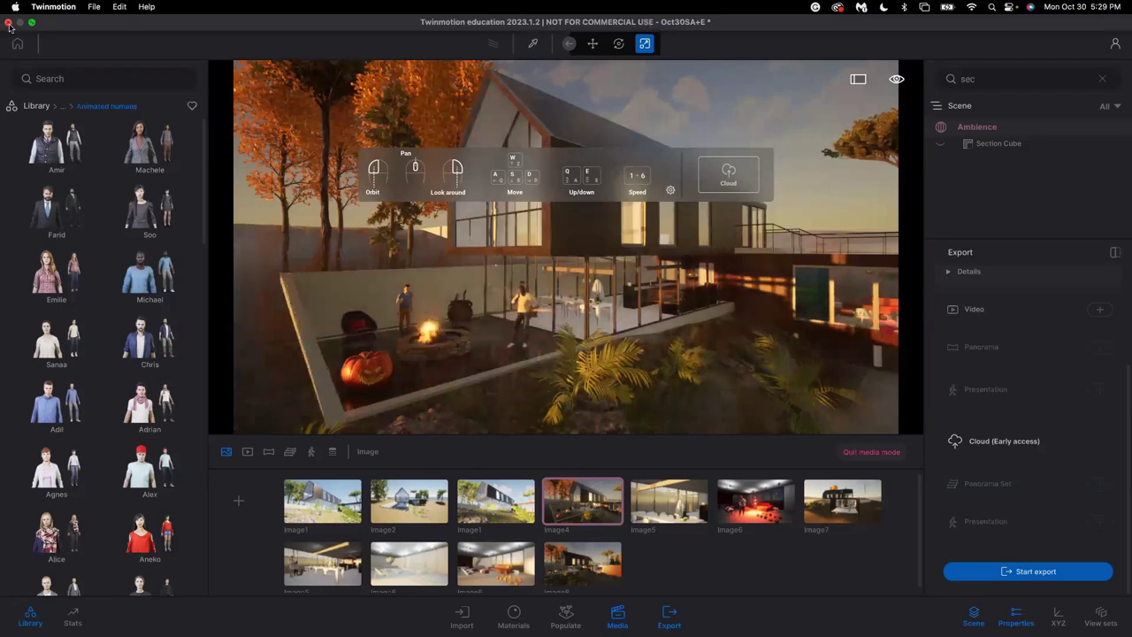
{"action": "left_click", "coordinate": [9, 26]}
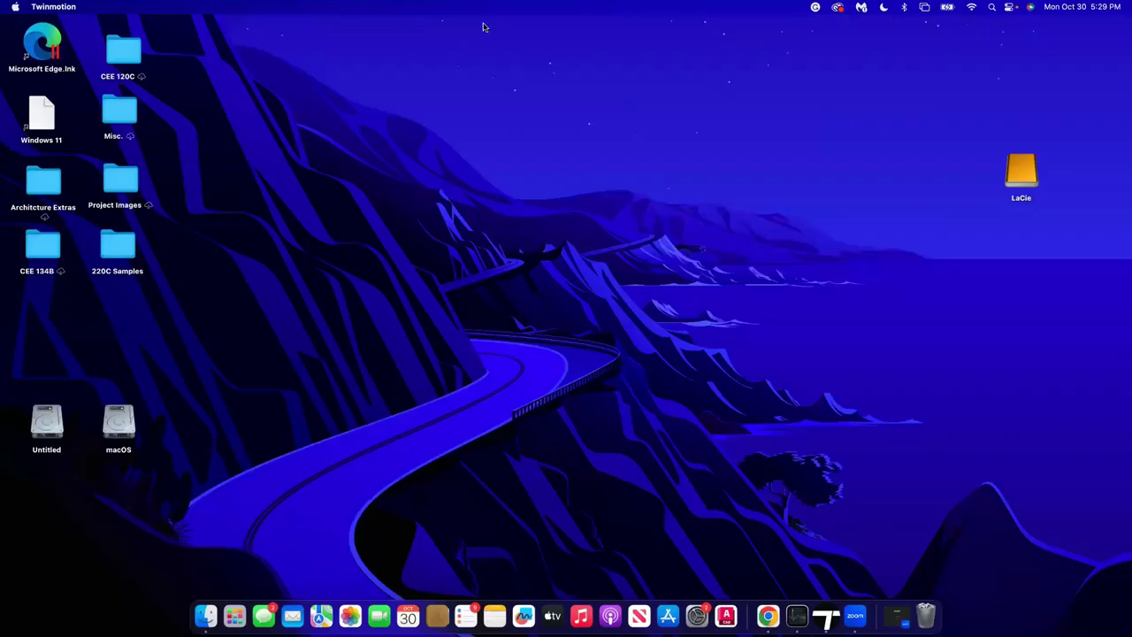
Step: Switch to Google Chrome and exit the full-screen slideshow of the SA+E Workshop #2 presentation
{"action": "key", "text": "ctrl+Up"}
{"action": "left_click", "coordinate": [528, 43]}
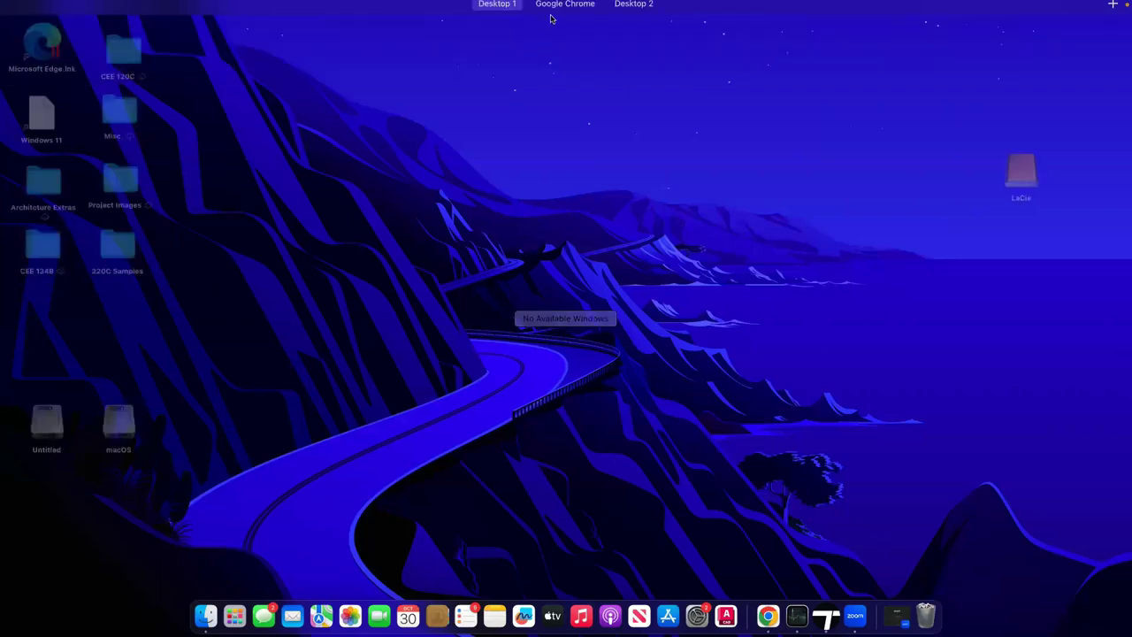
{"action": "key", "text": "ctrl+Up"}
{"action": "key", "text": "ctrl+Right"}
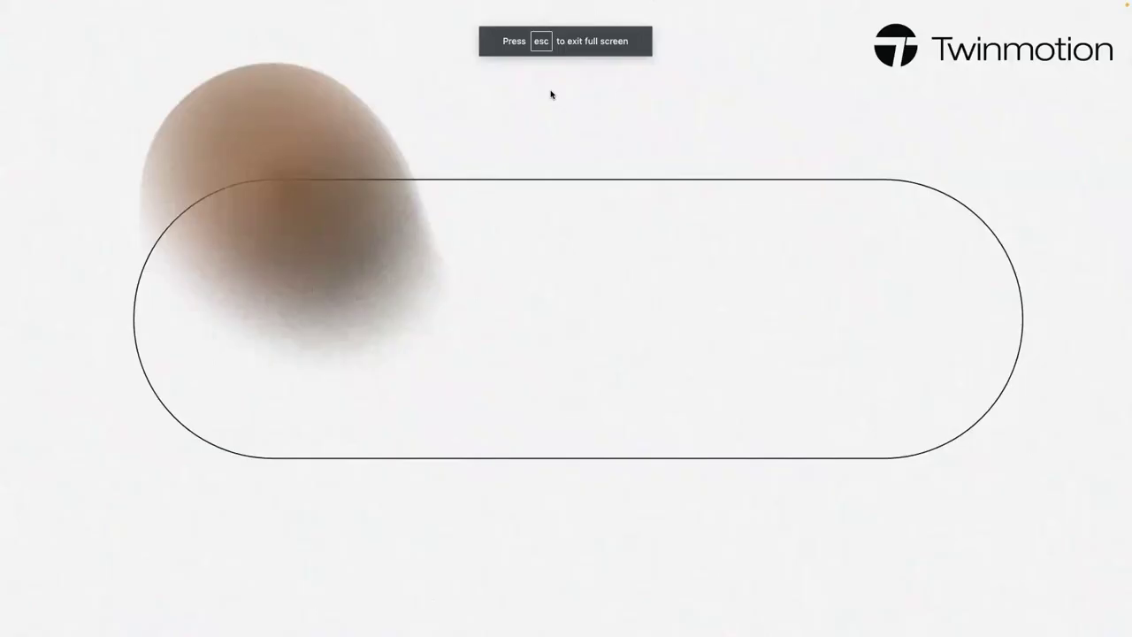
{"action": "key", "text": "Escape"}
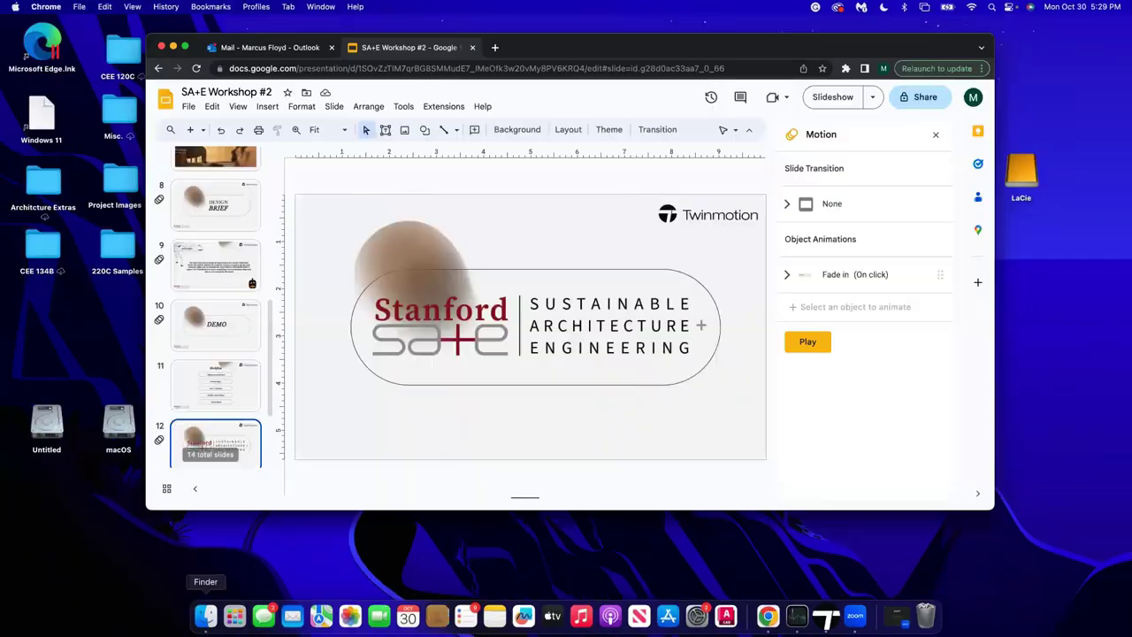
Step: Switch to Finder and open the exported Image4_003.png from the LaCie drive to examine the exterior render
{"action": "left_click", "coordinate": [205, 616]}
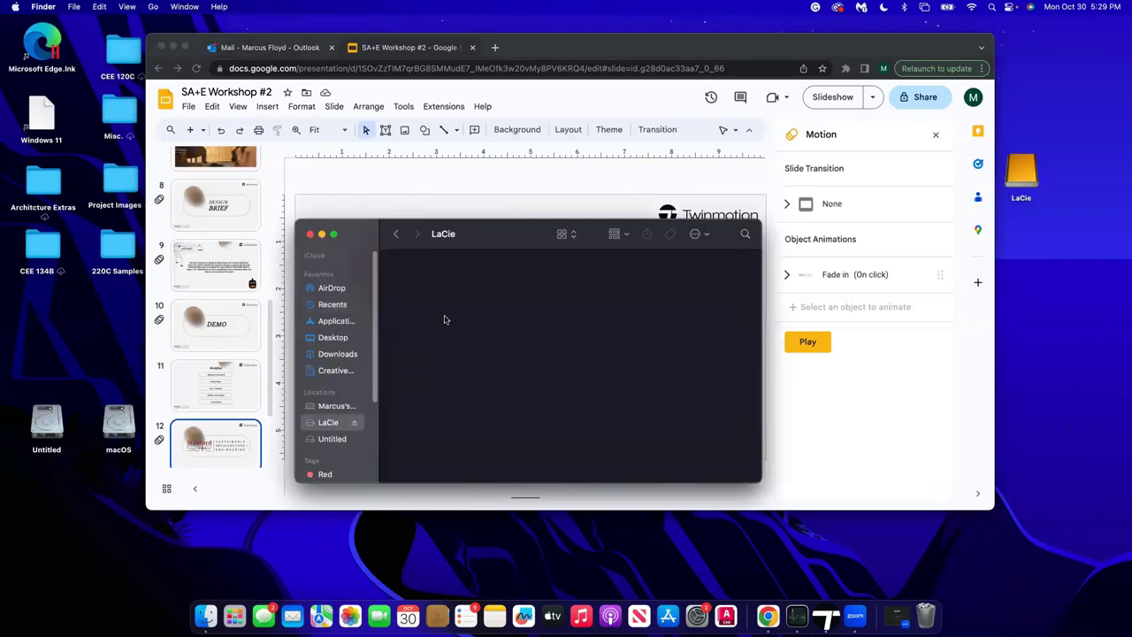
{"action": "left_click", "coordinate": [424, 299]}
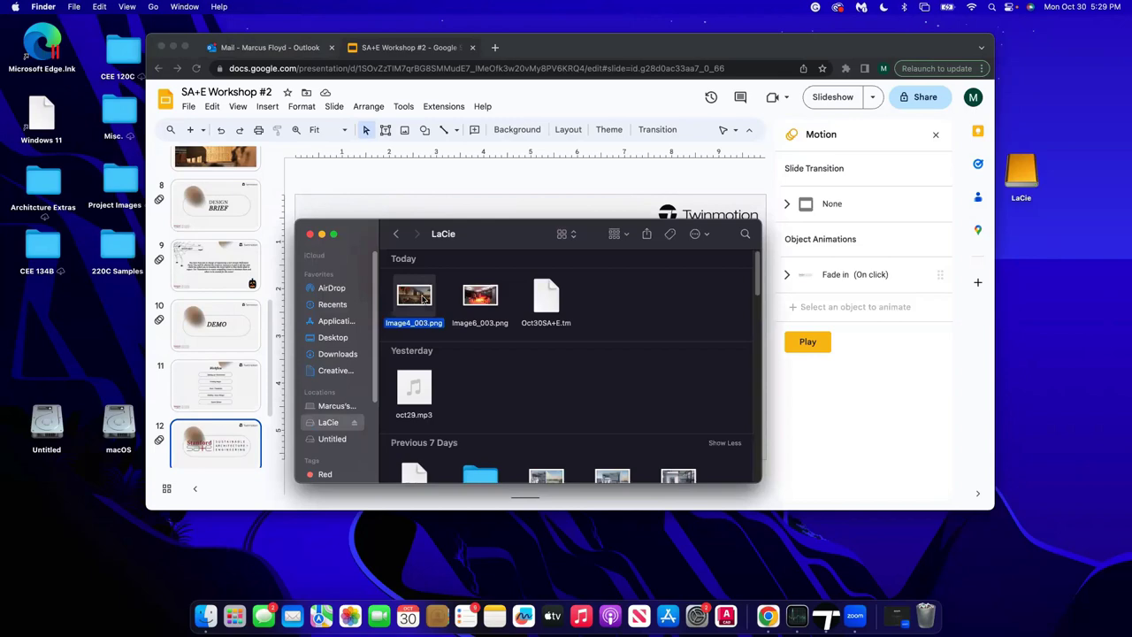
{"action": "double_click", "coordinate": [424, 299]}
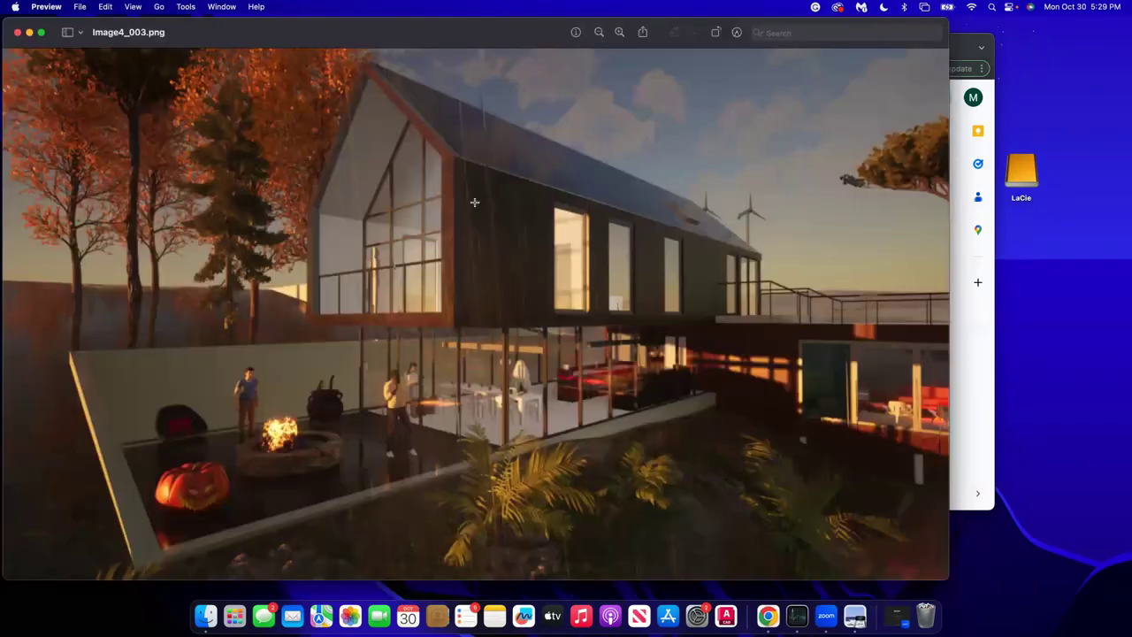
{"action": "left_click_drag", "start_coordinate": [517, 31], "coordinate": [599, 36]}
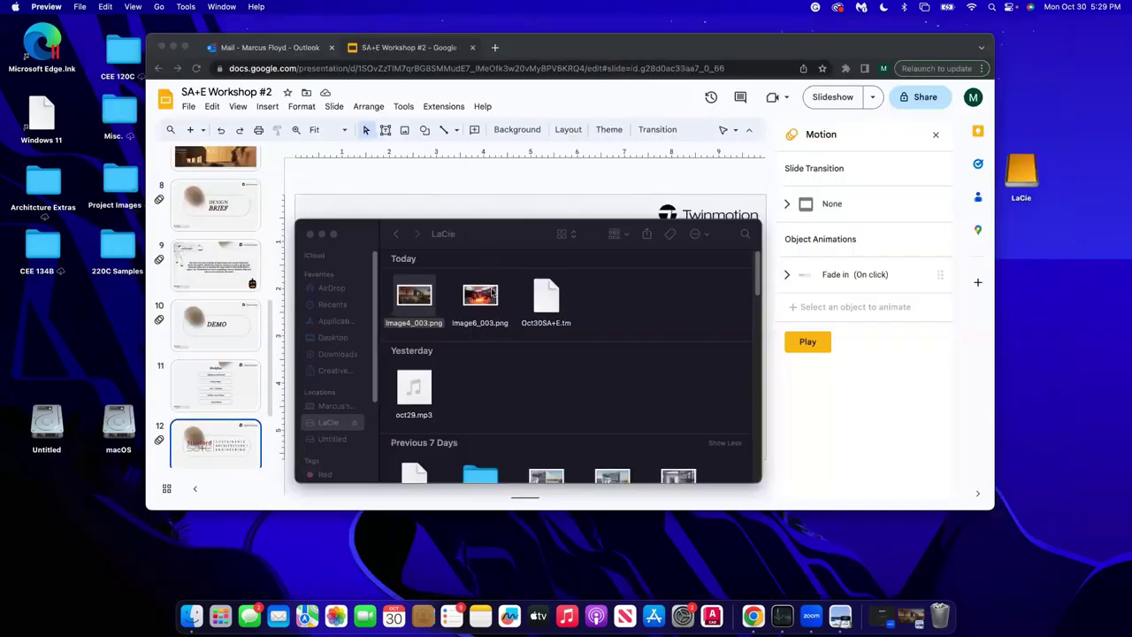
Step: Open Image6_003.png from the LaCie drive to examine the red-lit interior render, and close it
{"action": "left_click", "coordinate": [493, 292]}
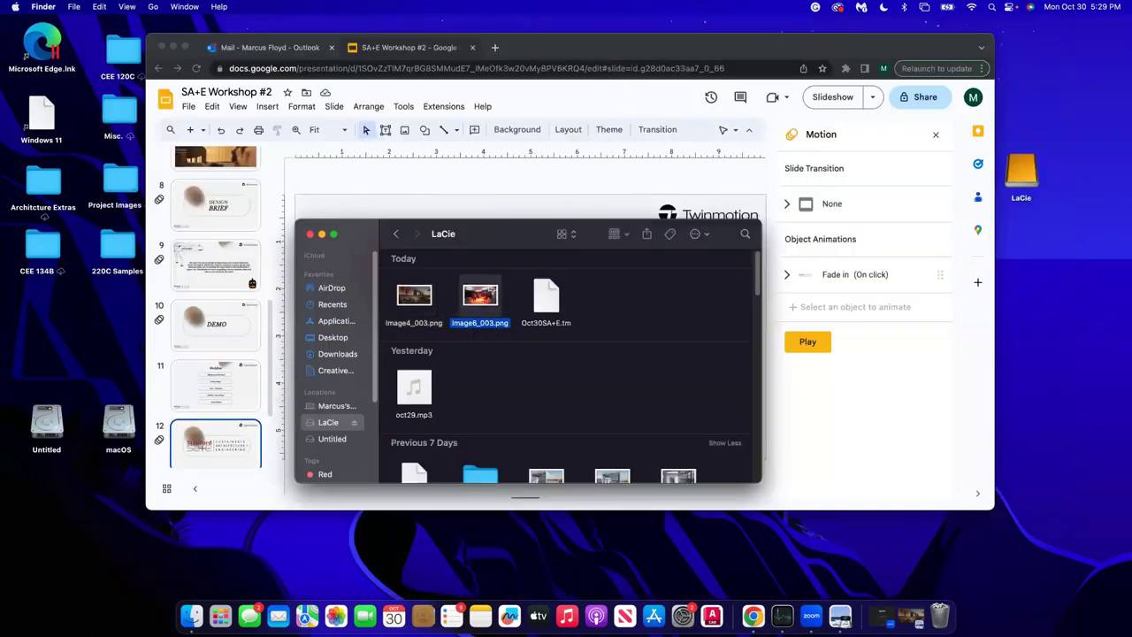
{"action": "double_click", "coordinate": [492, 293]}
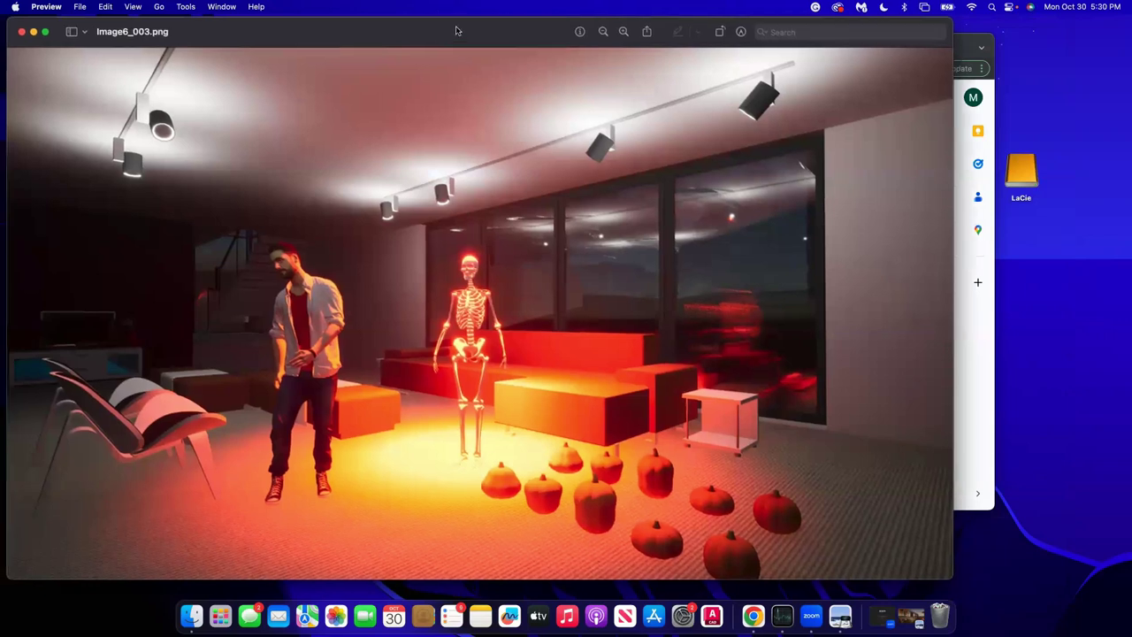
{"action": "left_click_drag", "start_coordinate": [457, 30], "coordinate": [564, 39]}
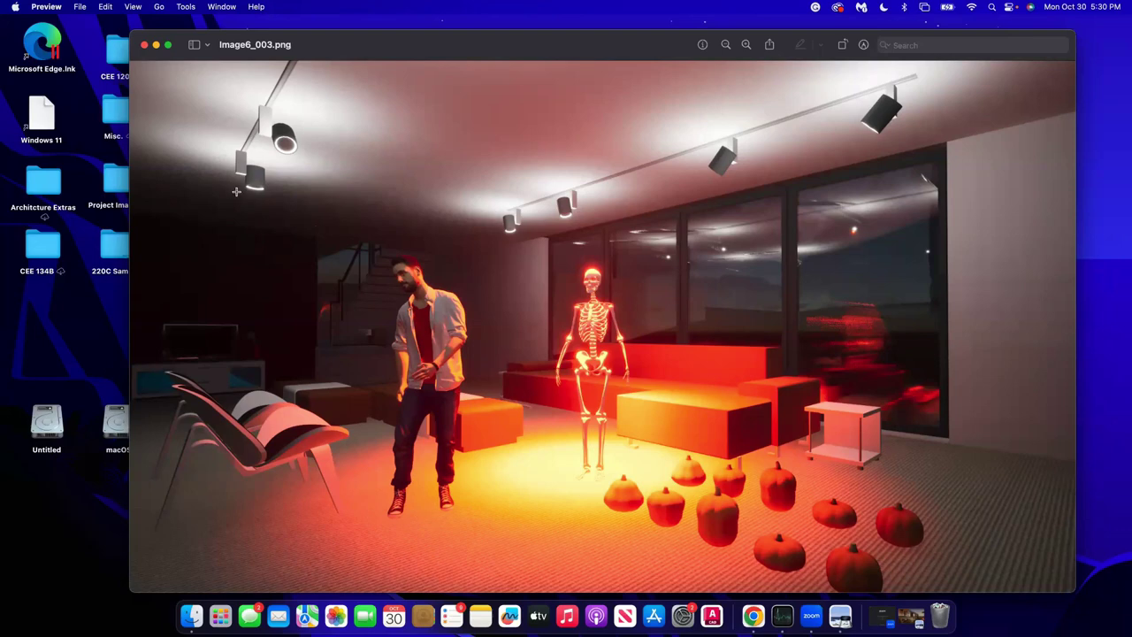
{"action": "left_click", "coordinate": [146, 45]}
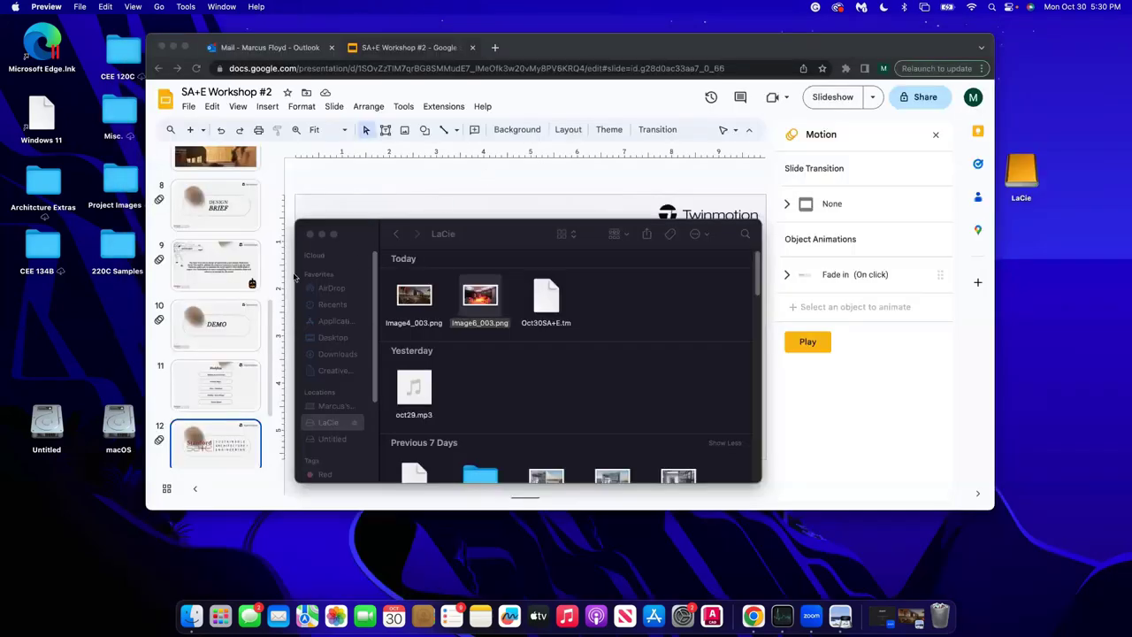
Step: Close the LaCie file window and start the SA+E Workshop #2 slideshow from the Stanford SA+E slide in Google Chrome
{"action": "left_click", "coordinate": [311, 234]}
{"action": "left_click", "coordinate": [836, 102]}
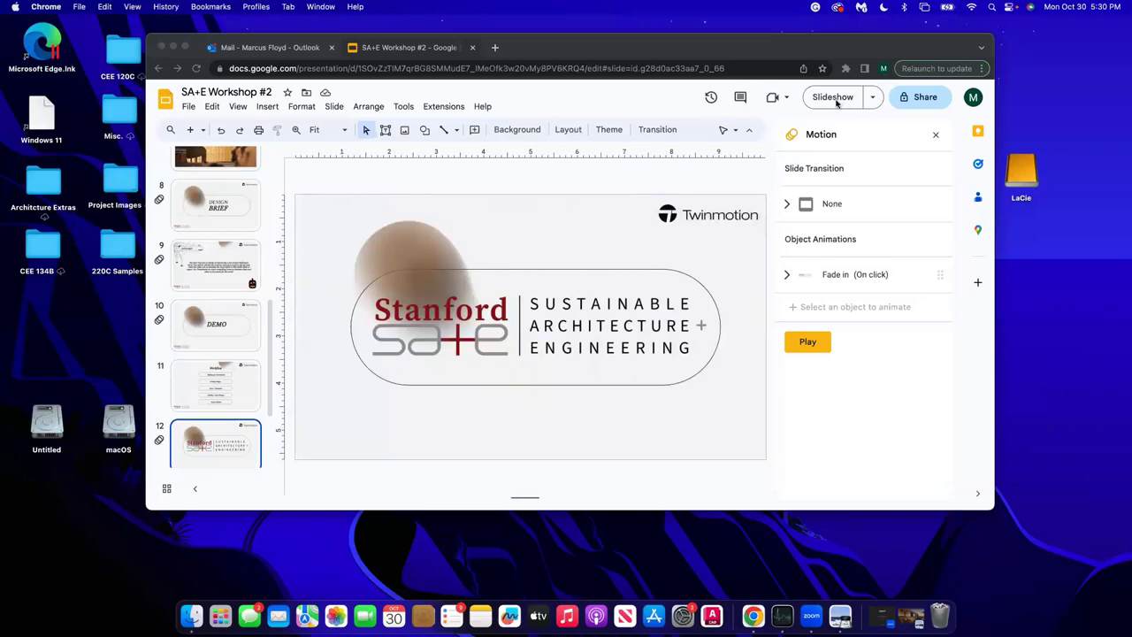